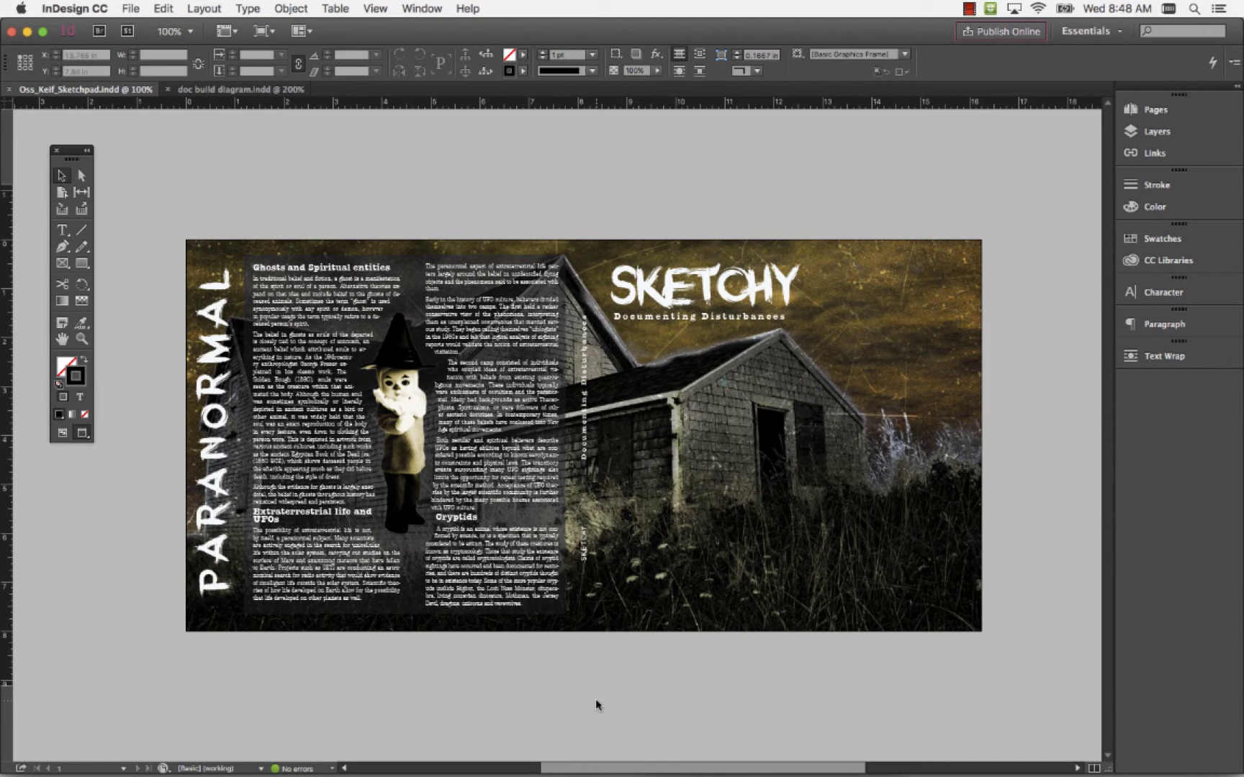
{"action": "left_click", "coordinate": [515, 539]}
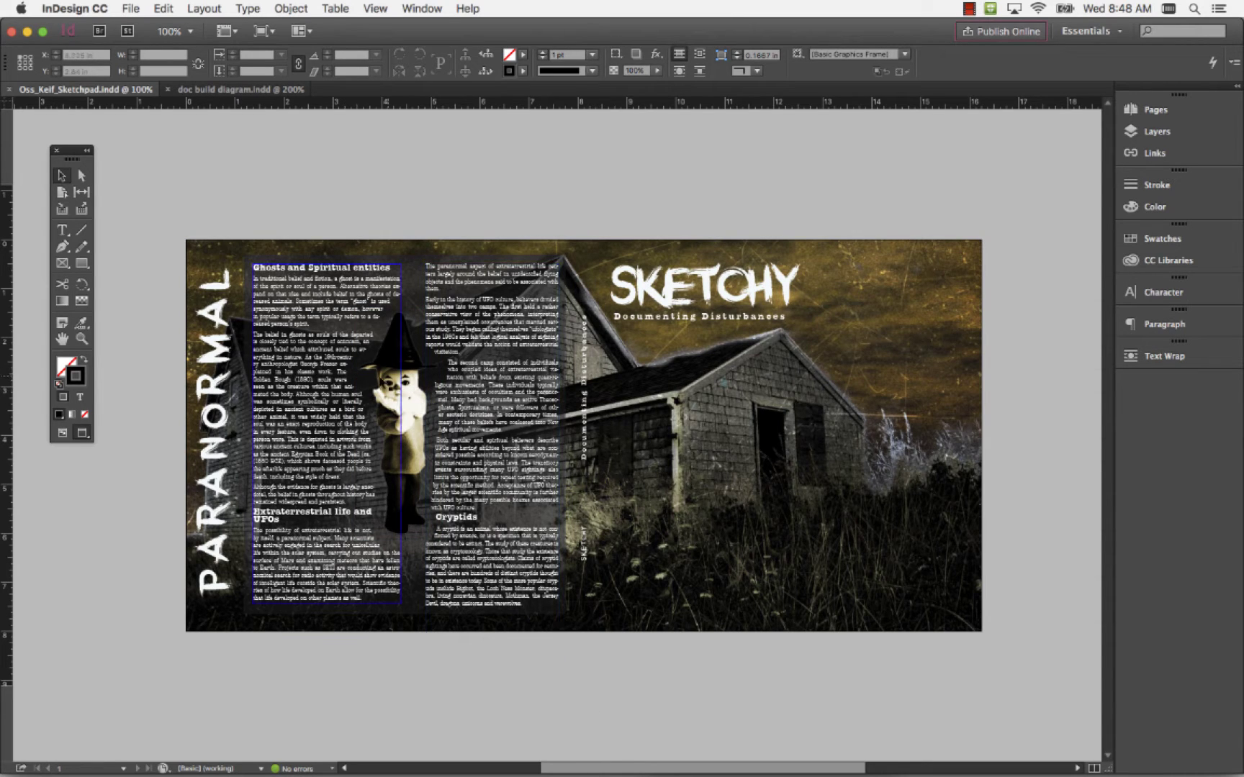
{"action": "left_click", "coordinate": [786, 436]}
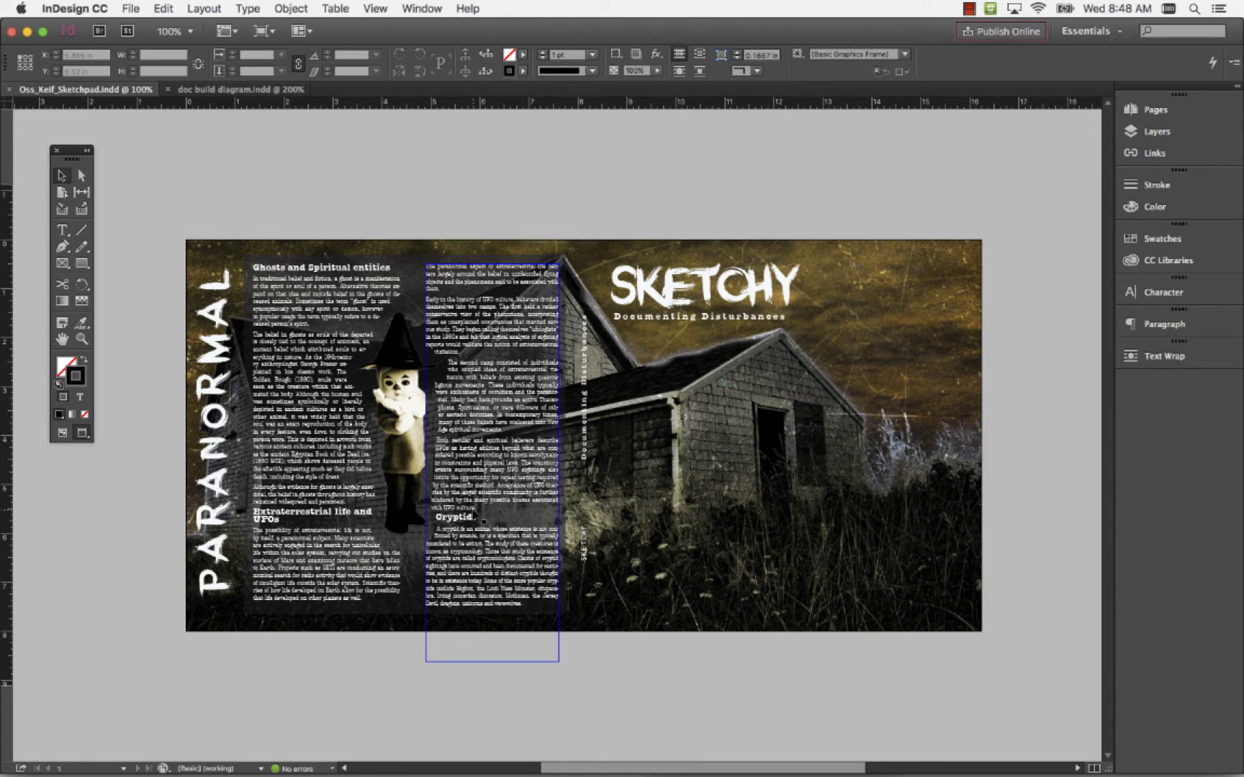
{"action": "left_click", "coordinate": [786, 436]}
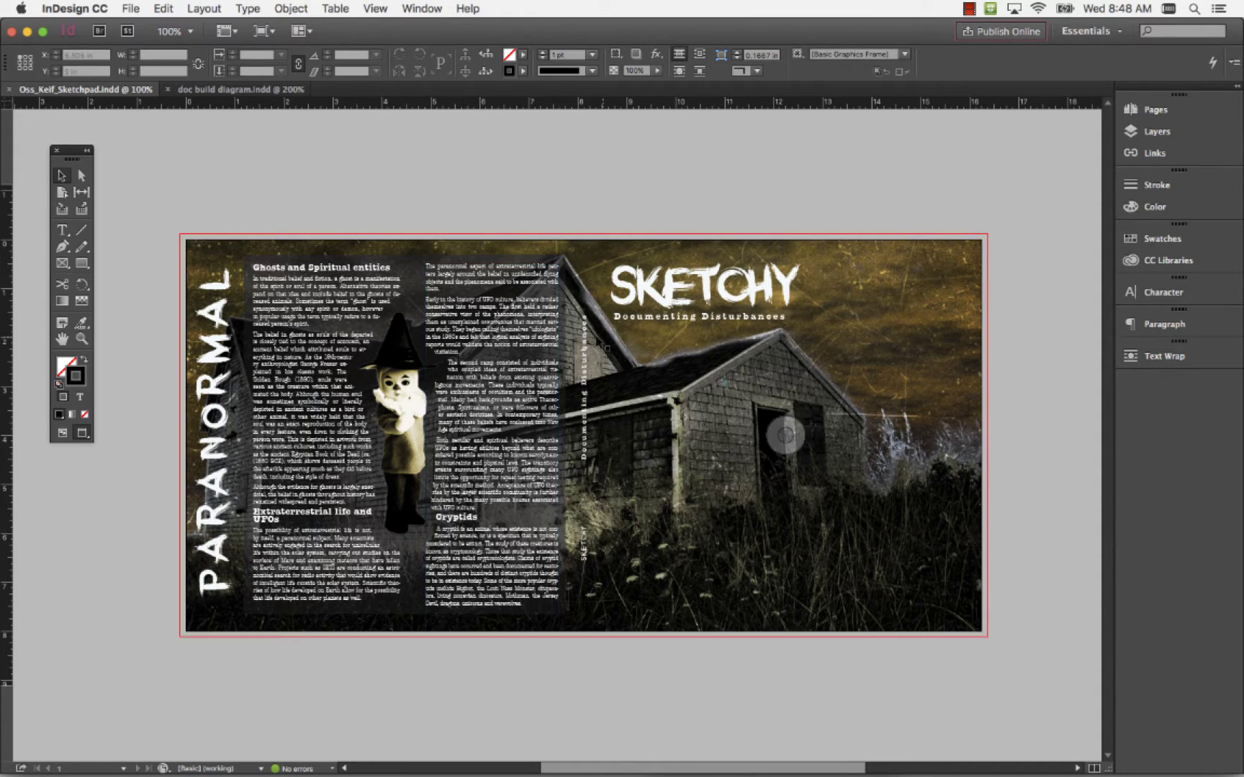
{"action": "left_click", "coordinate": [606, 387]}
{"action": "left_click", "coordinate": [785, 435]}
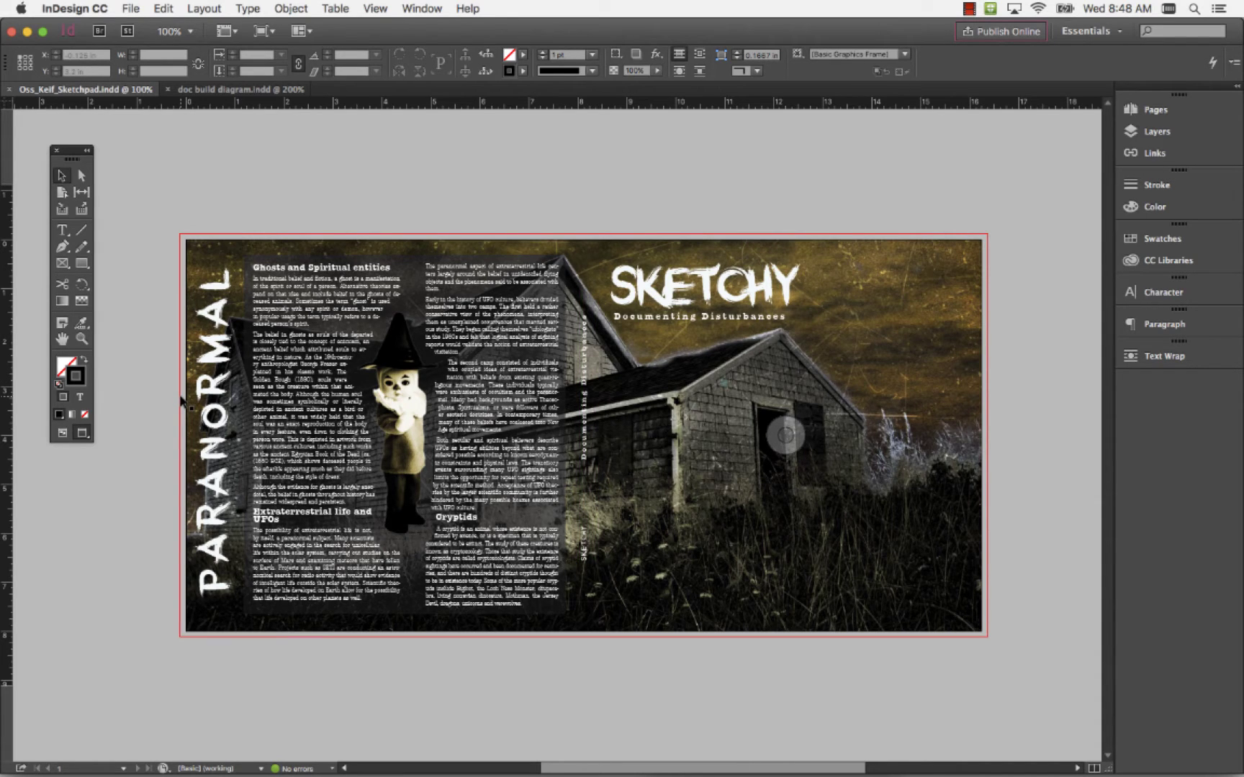
{"action": "left_click", "coordinate": [153, 425]}
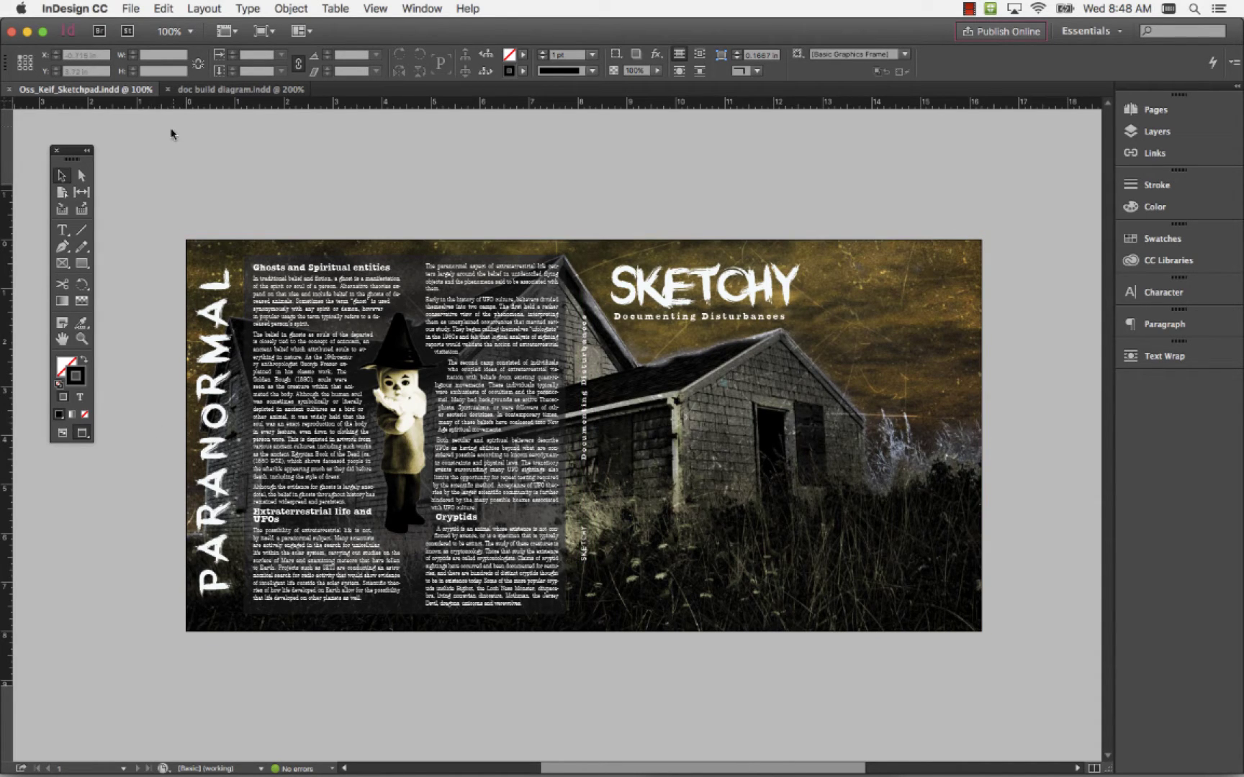
Check the cover document's page size and bleed values in Document Setup, leaving the settings as they are.
{"action": "left_click", "coordinate": [130, 9]}
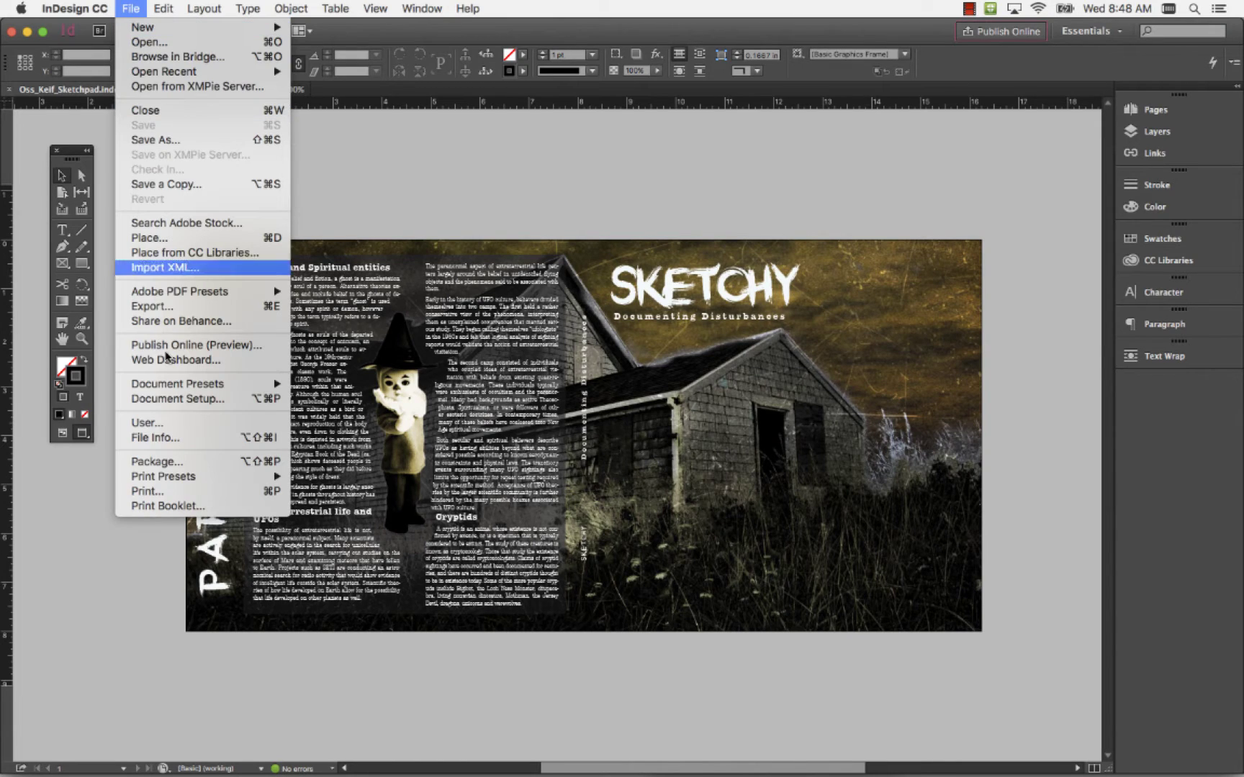
{"action": "left_click", "coordinate": [188, 399]}
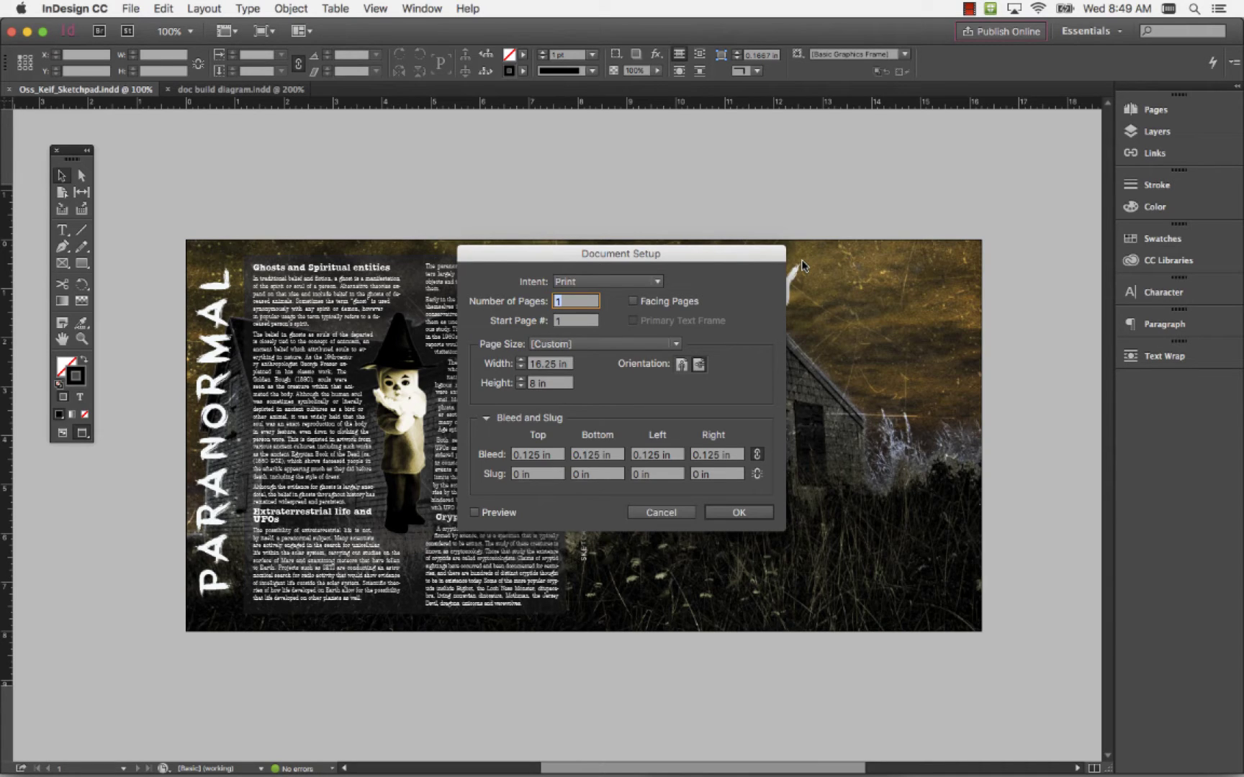
{"action": "left_click", "coordinate": [661, 512]}
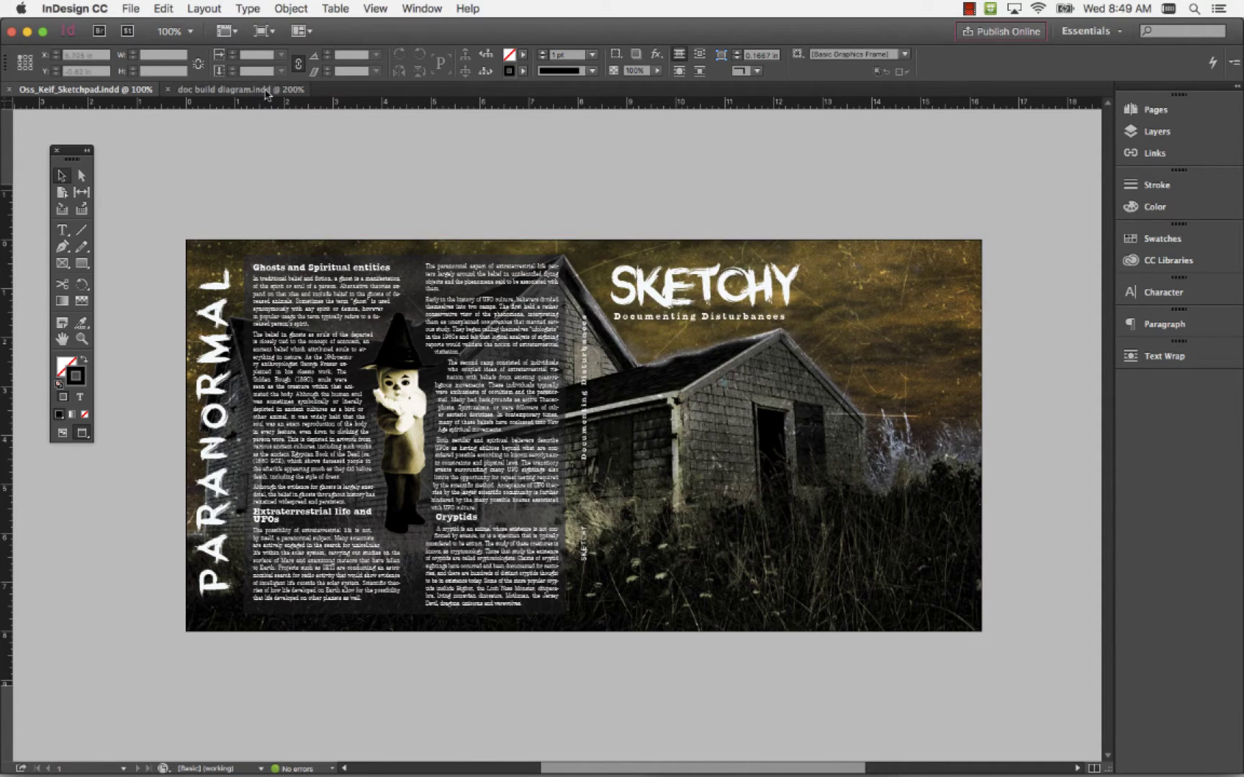
Compare the layout in doc build diagram.indd with the page size and bleed in Oss_Keif_Sketchpad.indd's Document Setup.
{"action": "left_click", "coordinate": [263, 91]}
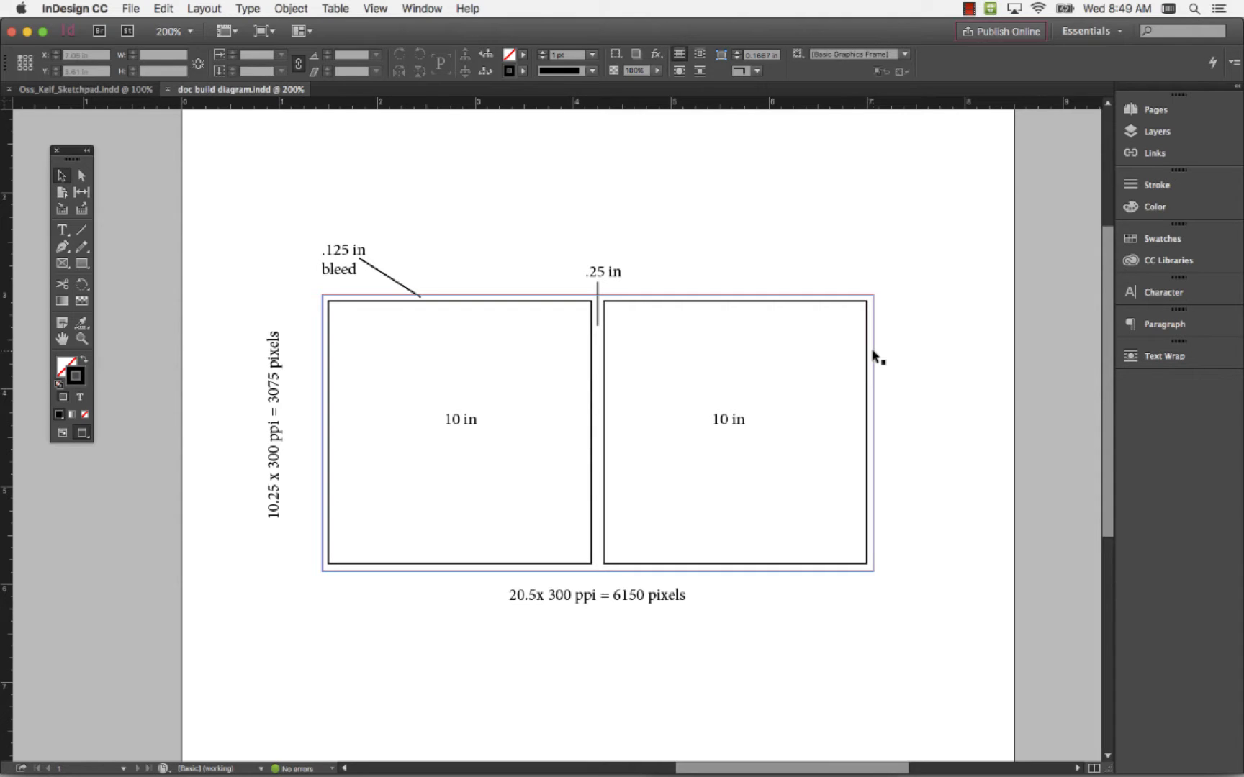
{"action": "left_click", "coordinate": [104, 90]}
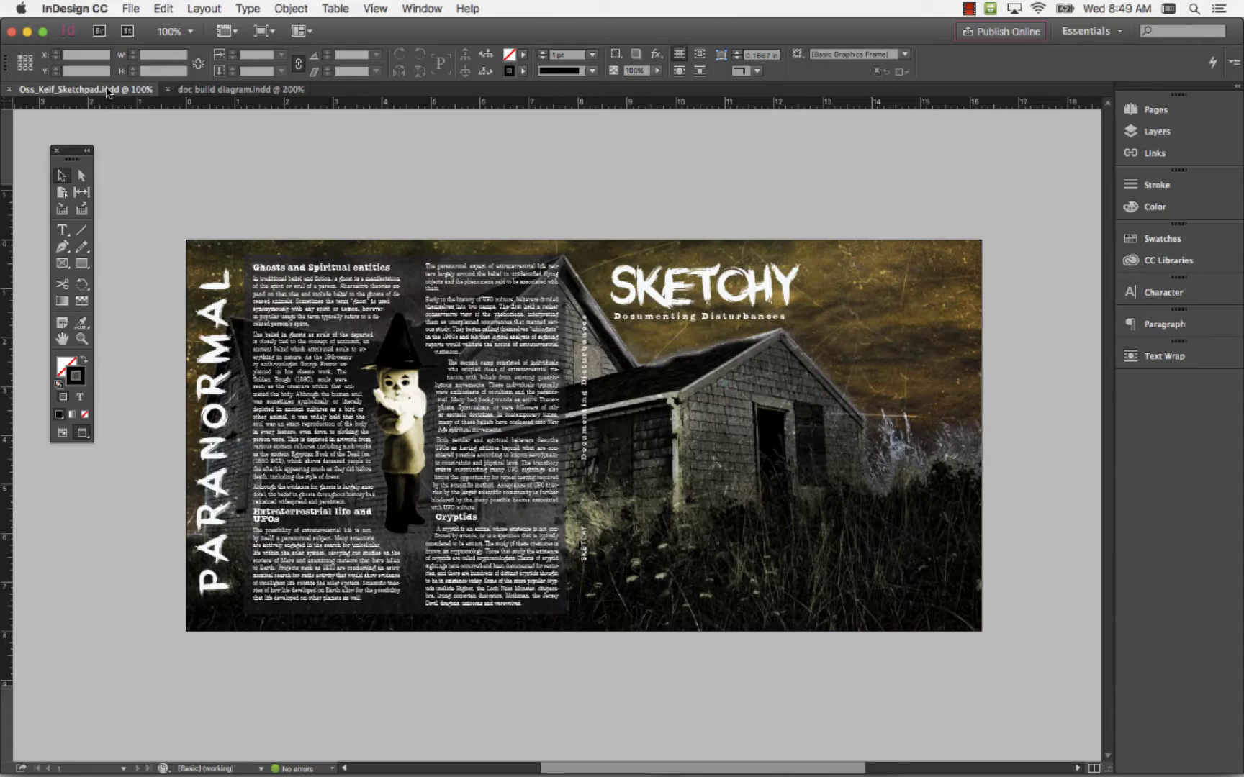
{"action": "left_click", "coordinate": [124, 10]}
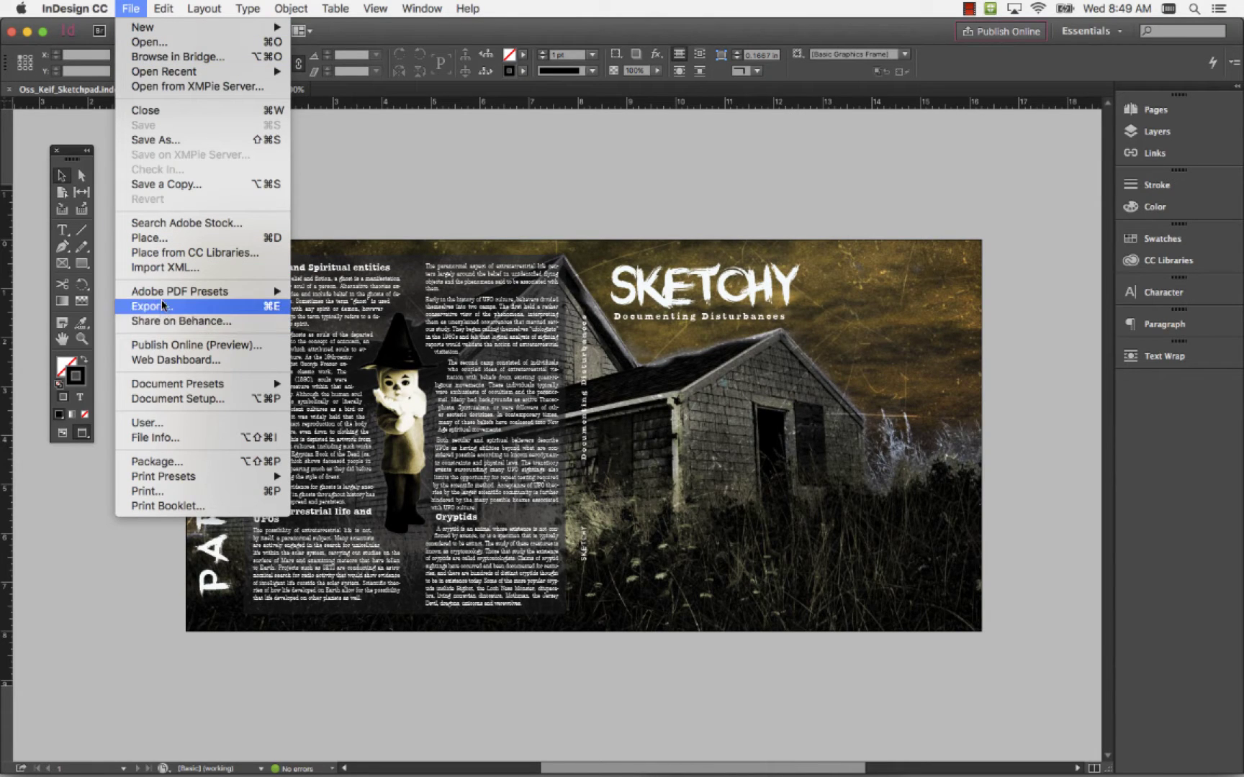
{"action": "left_click", "coordinate": [177, 399]}
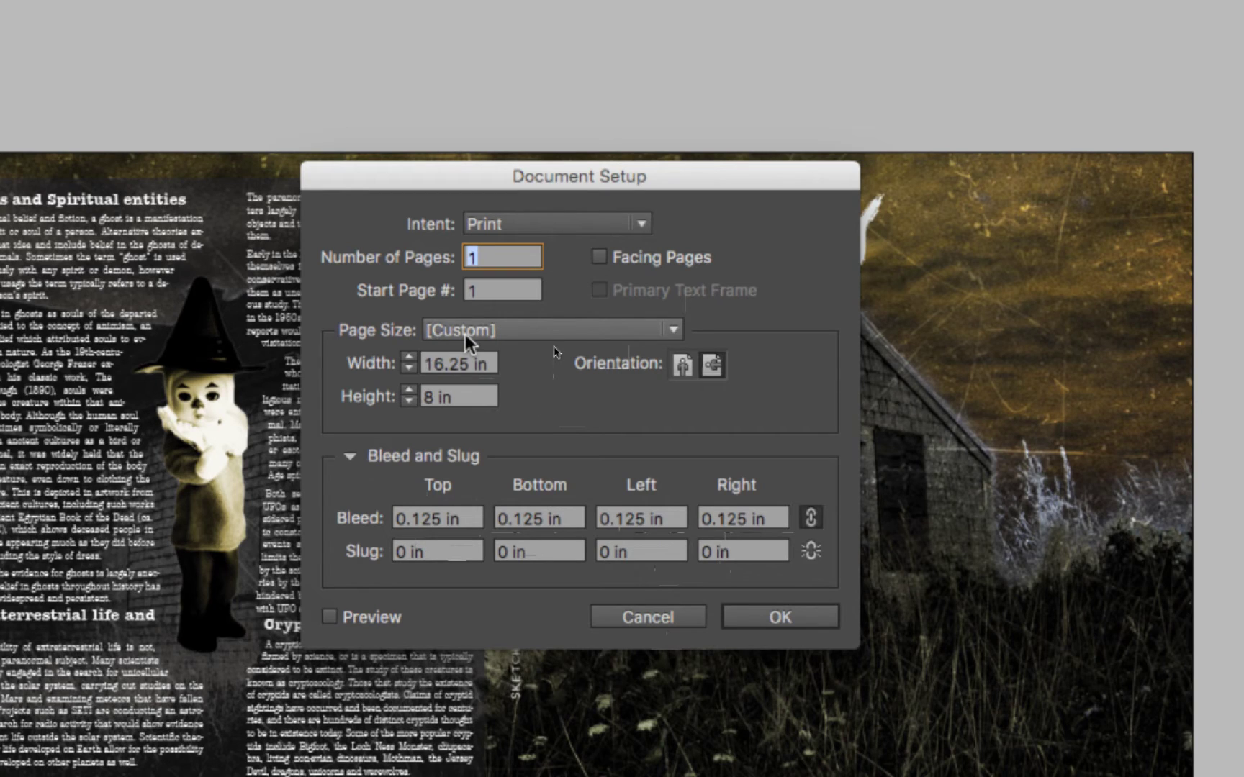
{"action": "left_click", "coordinate": [656, 621]}
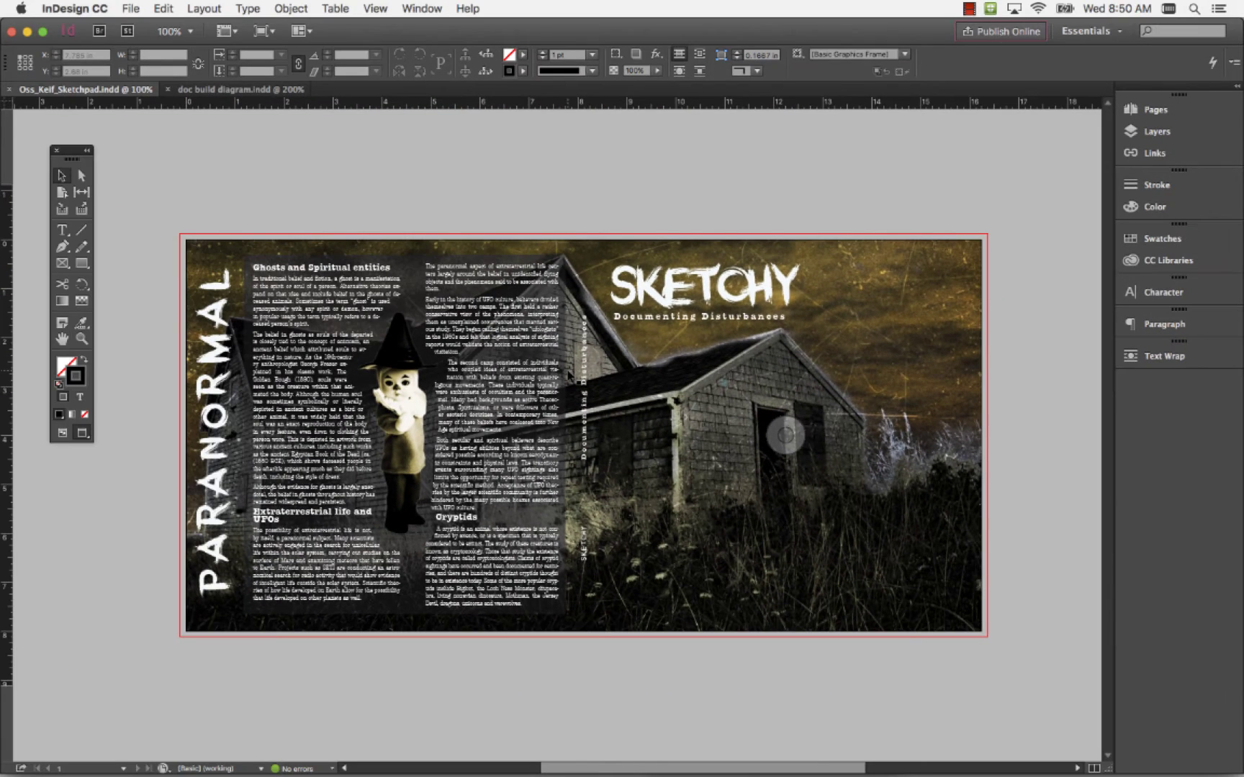
Look over the default New Document settings and the units of their measurements without creating a document.
{"action": "left_click", "coordinate": [130, 8]}
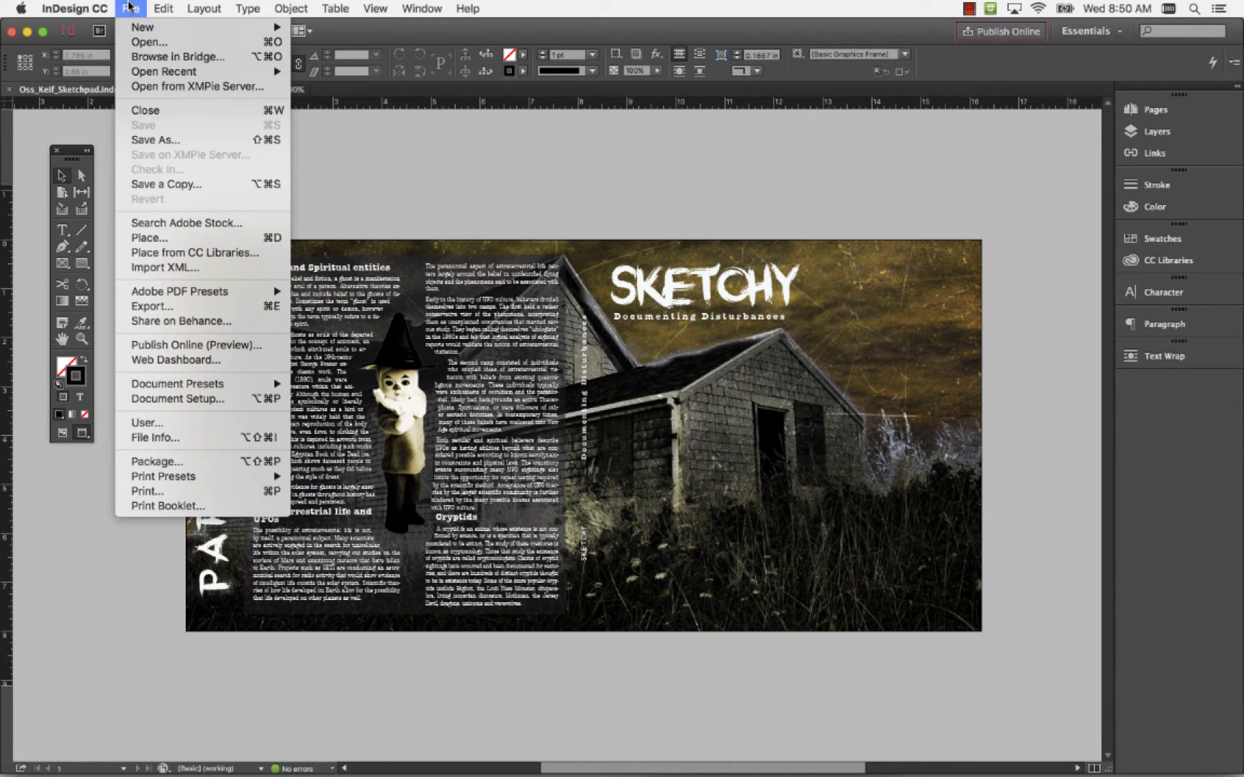
{"action": "mouse_move", "coordinate": [151, 27]}
{"action": "left_click", "coordinate": [366, 32]}
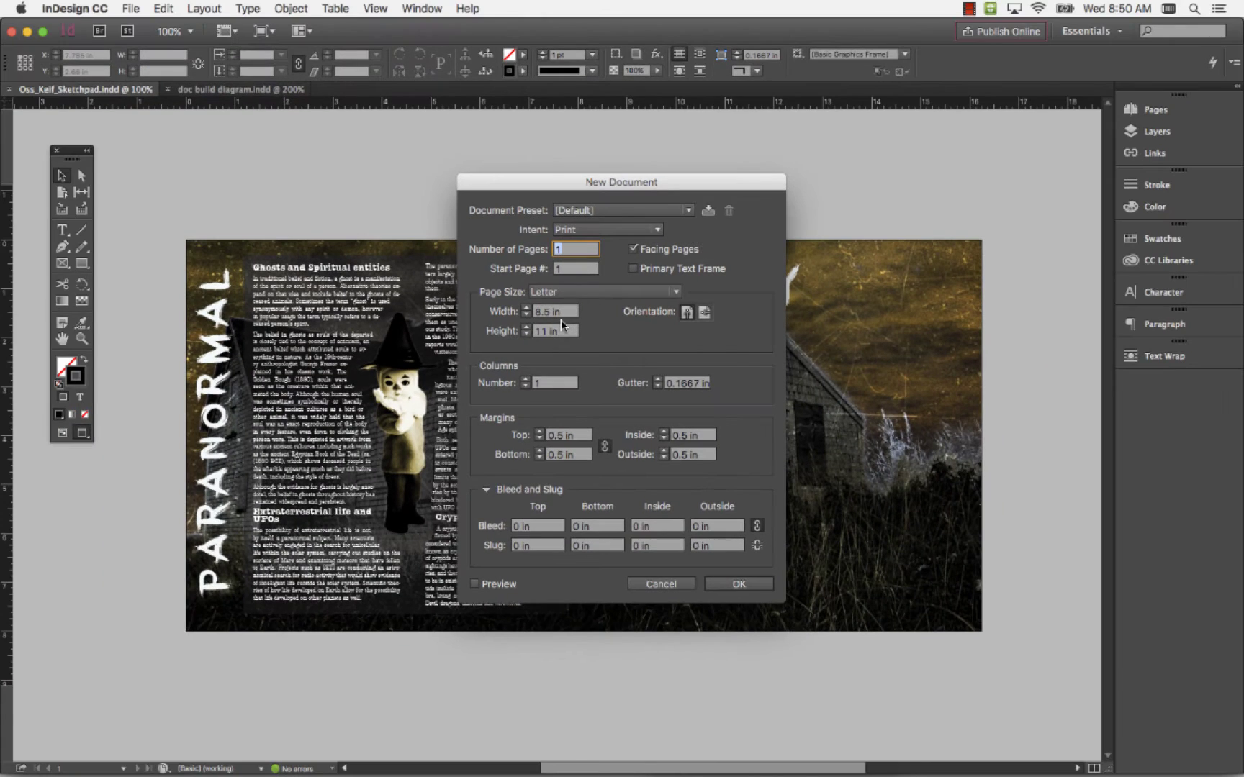
{"action": "left_click", "coordinate": [679, 585]}
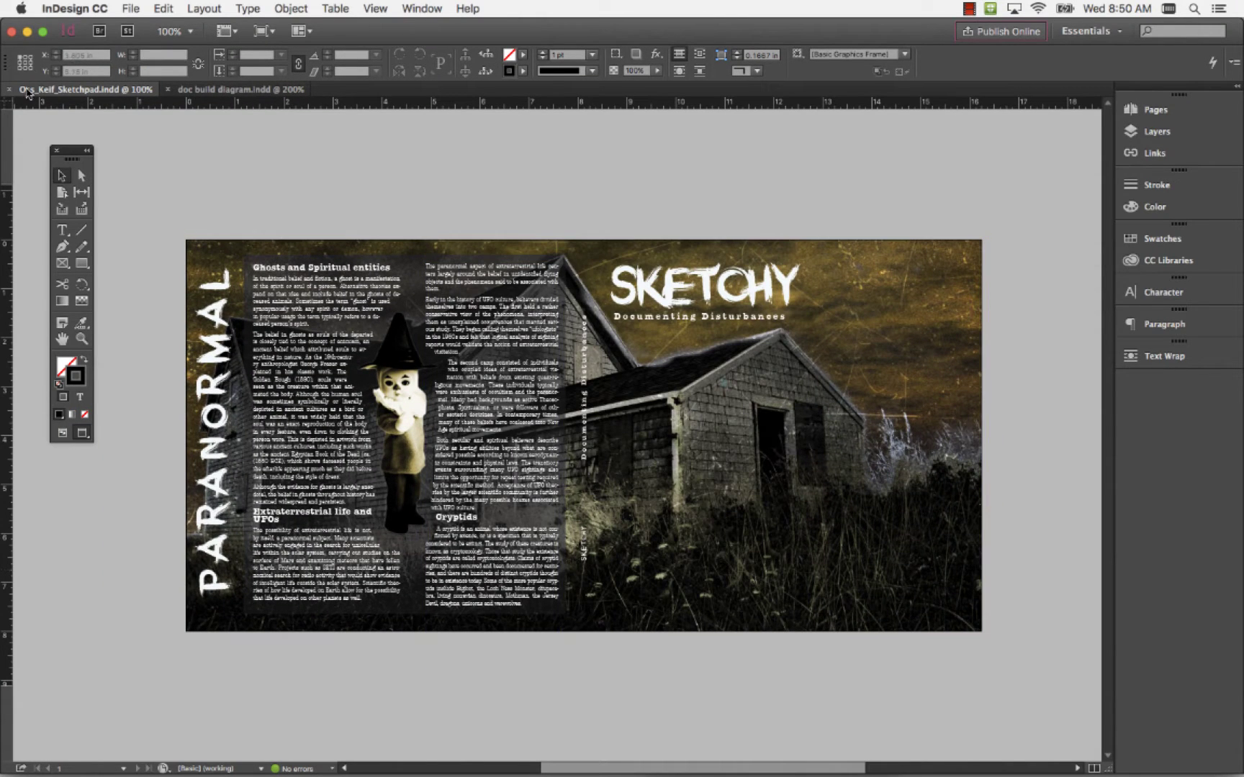
Examine the ruler, stroke and point size units in the Units & Increments preferences and leave without changes.
{"action": "left_click", "coordinate": [81, 9]}
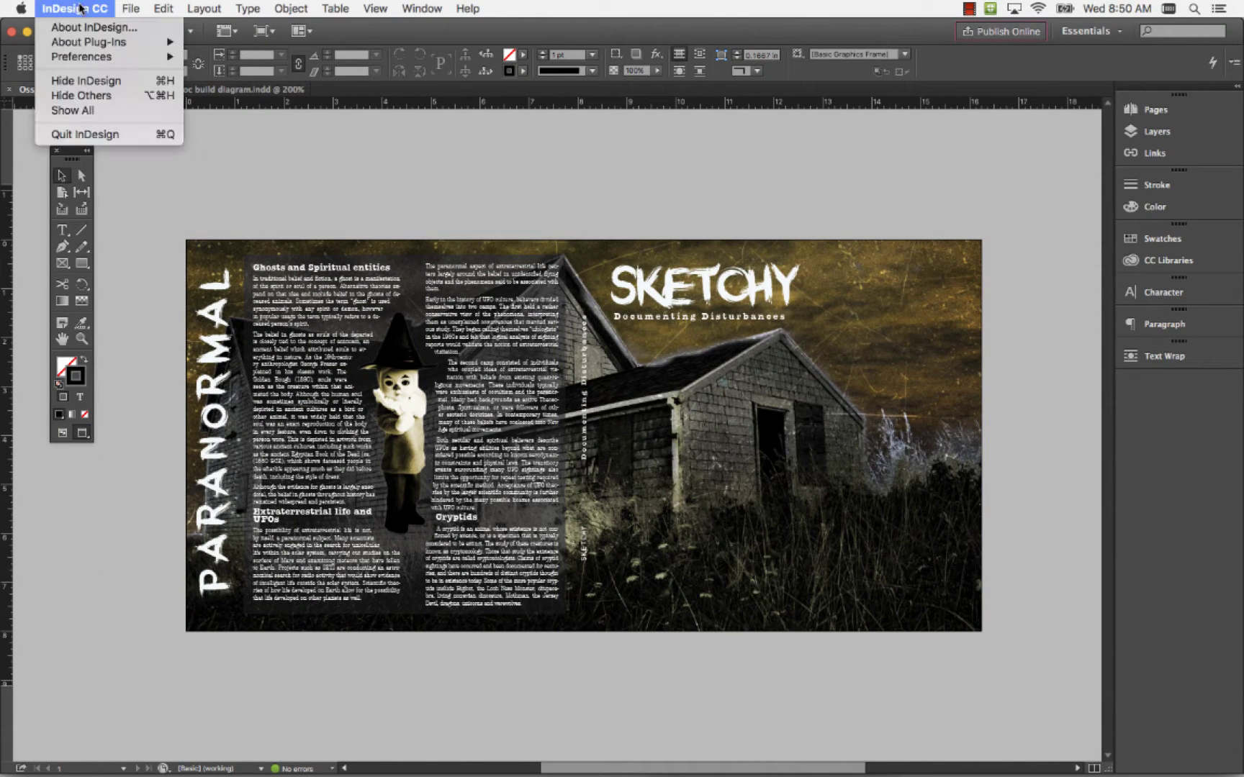
{"action": "mouse_move", "coordinate": [84, 62]}
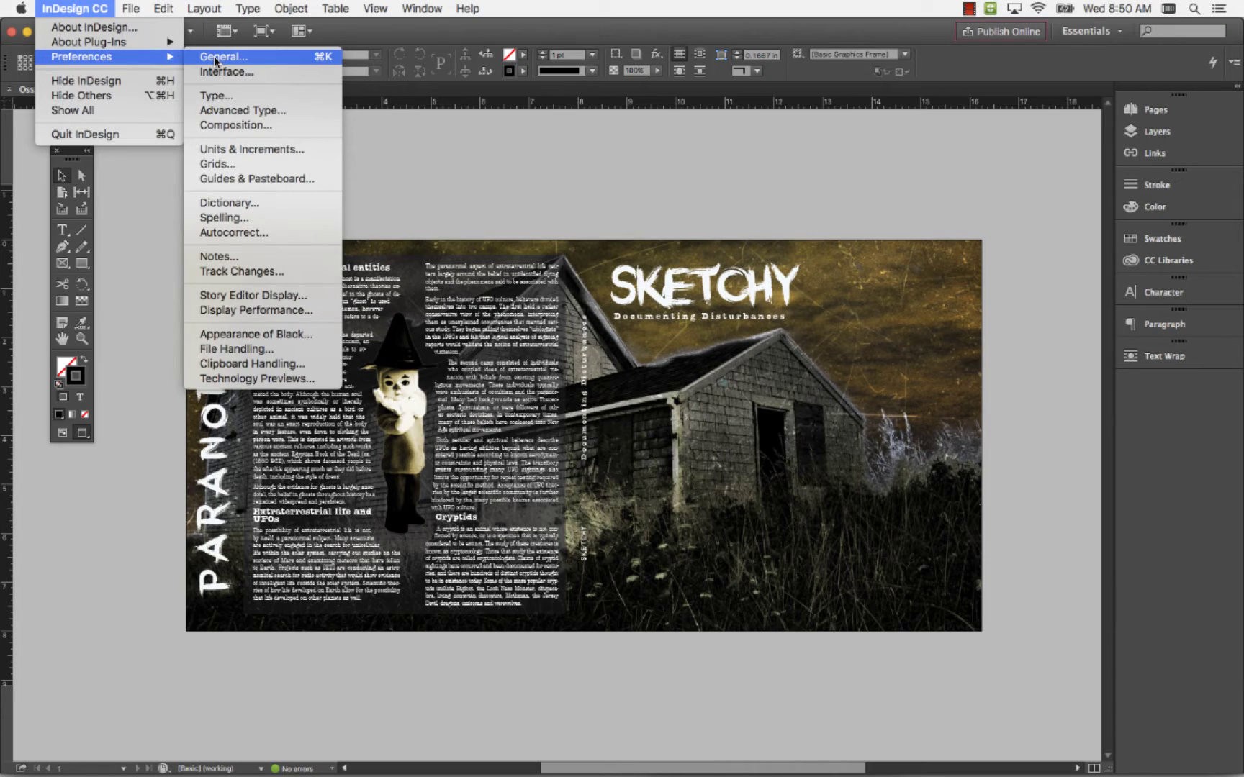
{"action": "left_click", "coordinate": [237, 152]}
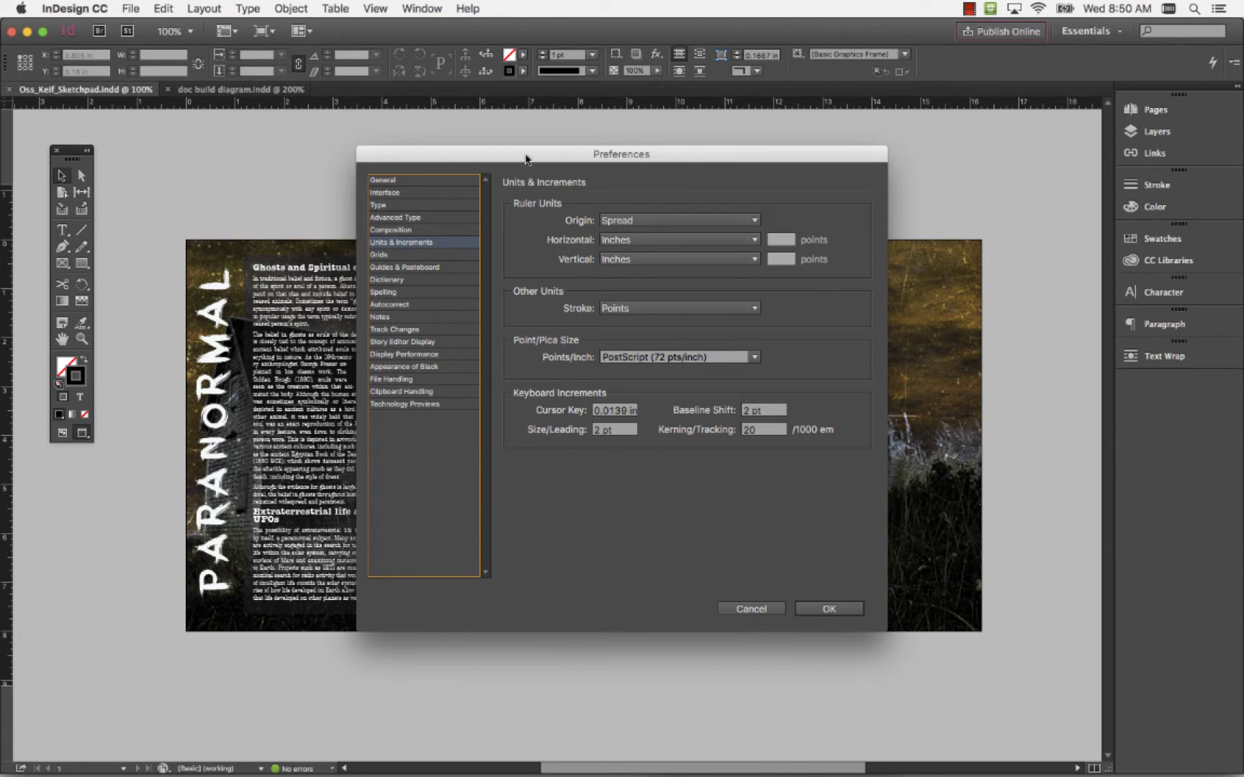
{"action": "key", "text": "alt"}
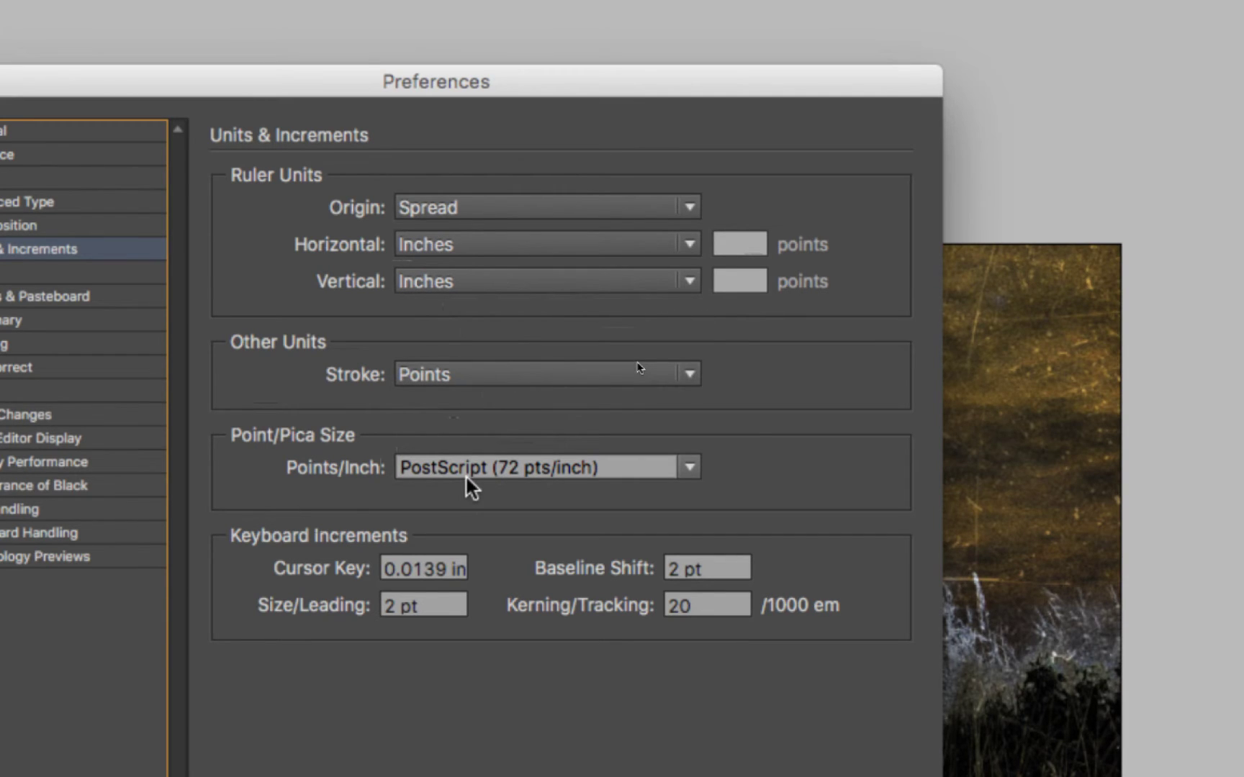
{"action": "left_click_drag", "start_coordinate": [251, 70], "coordinate": [442, 44]}
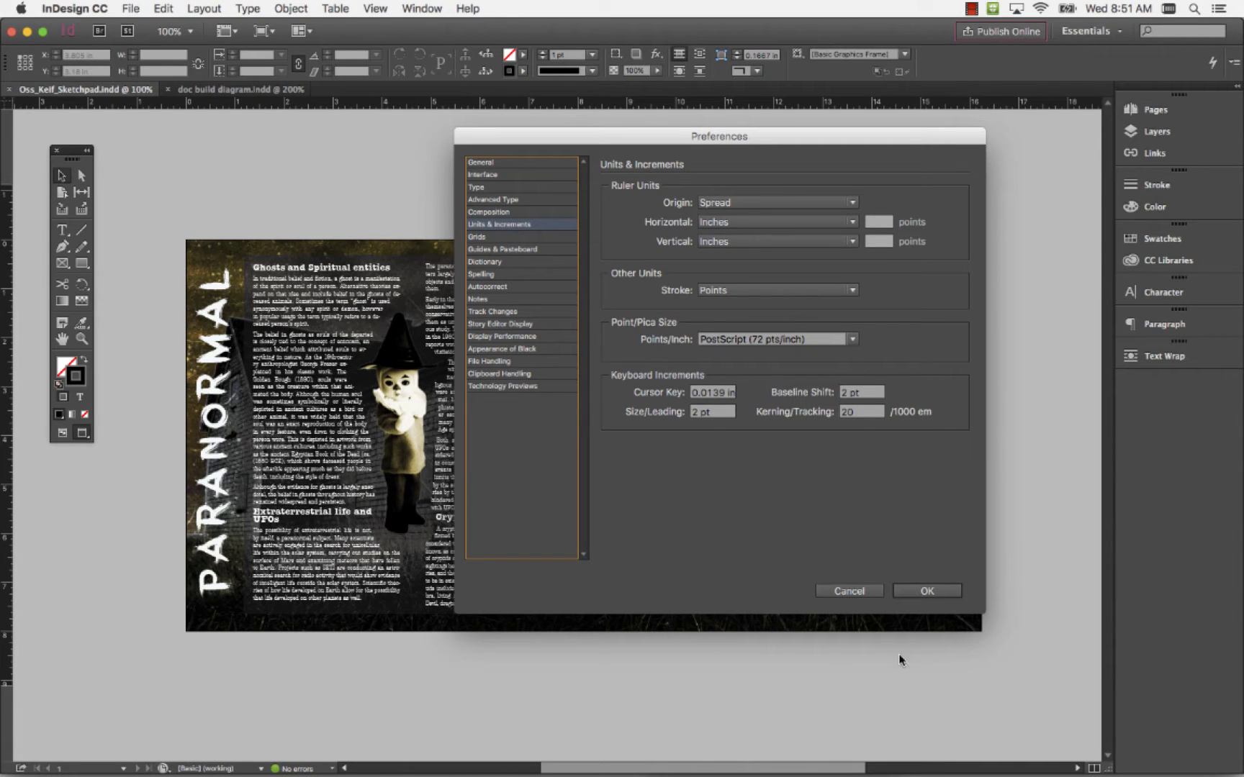
{"action": "left_click", "coordinate": [869, 594]}
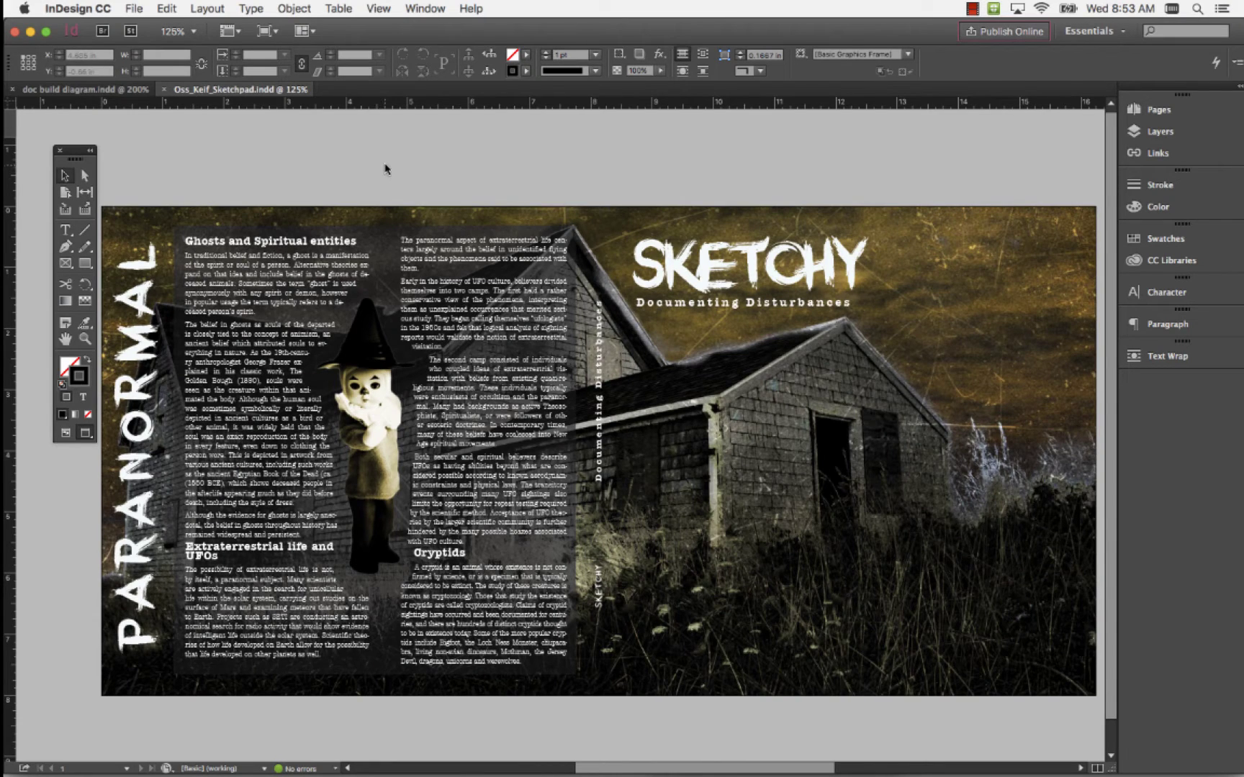
Start a new document with the Print intent and Facing Pages turned off.
{"action": "left_click", "coordinate": [130, 6]}
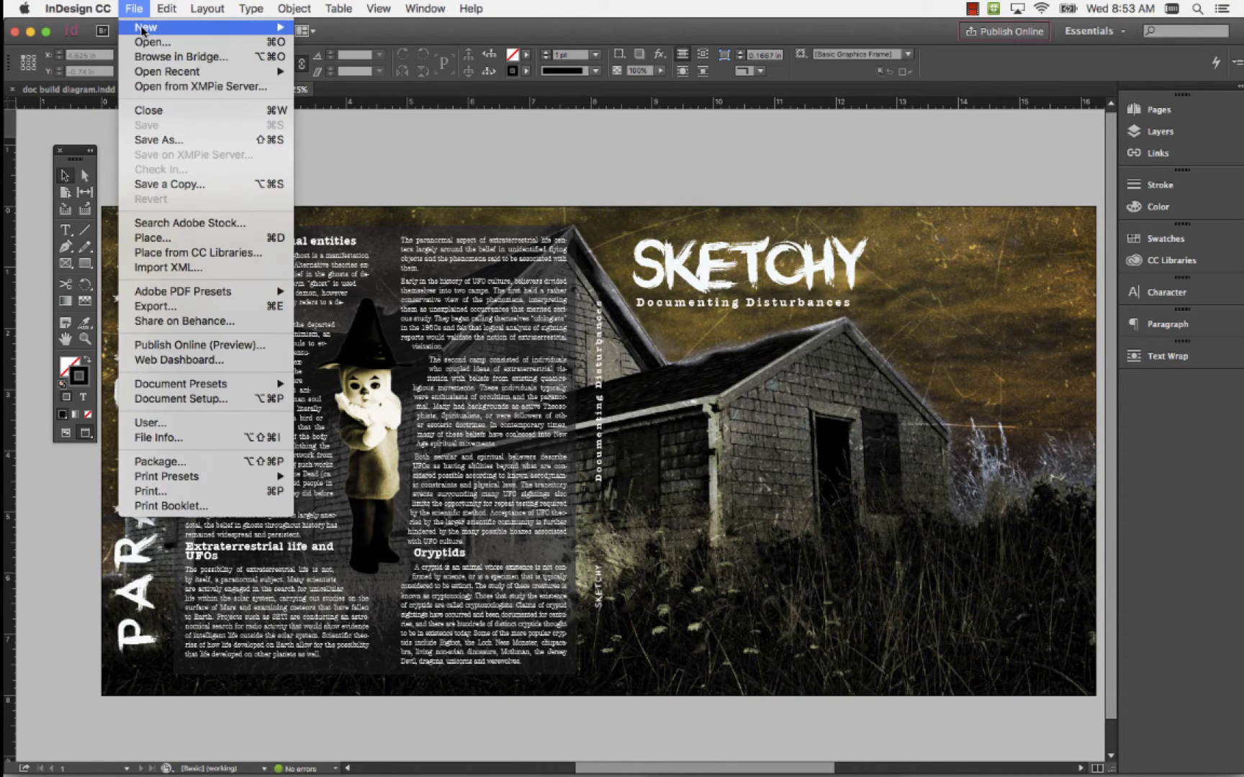
{"action": "mouse_move", "coordinate": [144, 28]}
{"action": "left_click", "coordinate": [396, 33]}
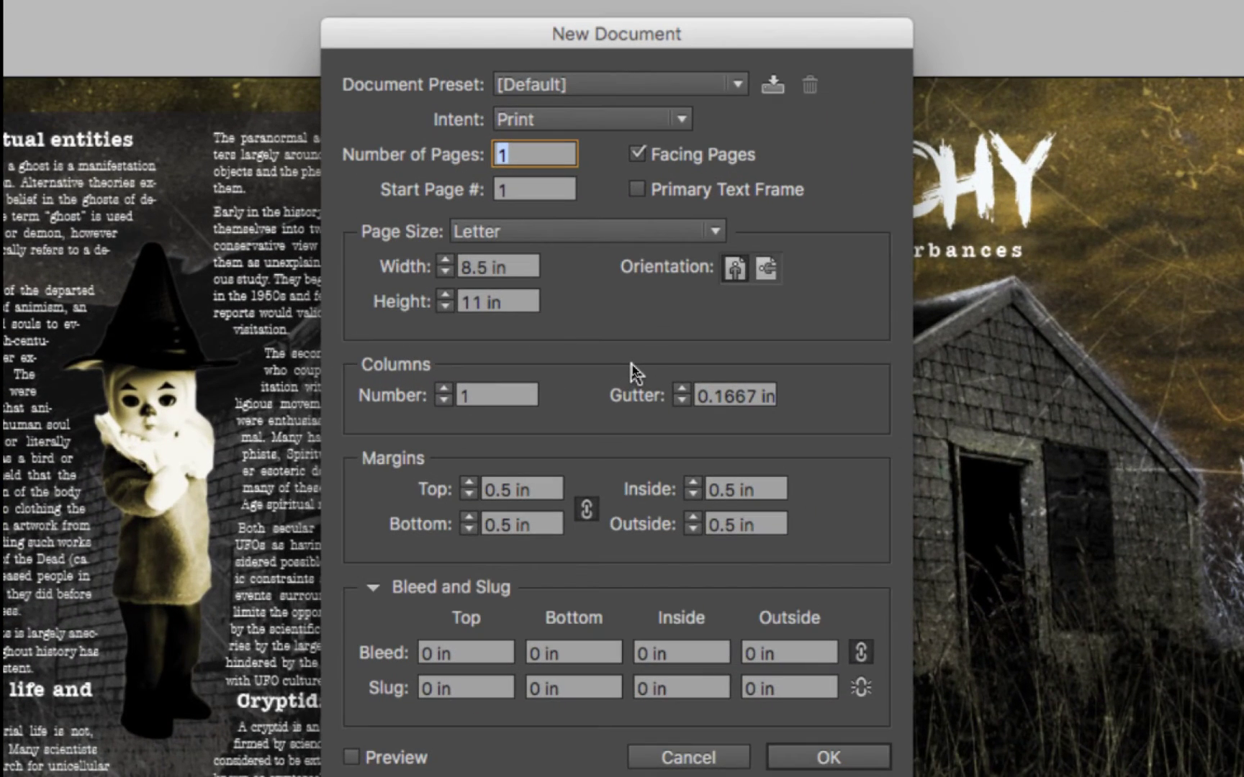
{"action": "left_click", "coordinate": [548, 120]}
{"action": "left_click", "coordinate": [558, 149]}
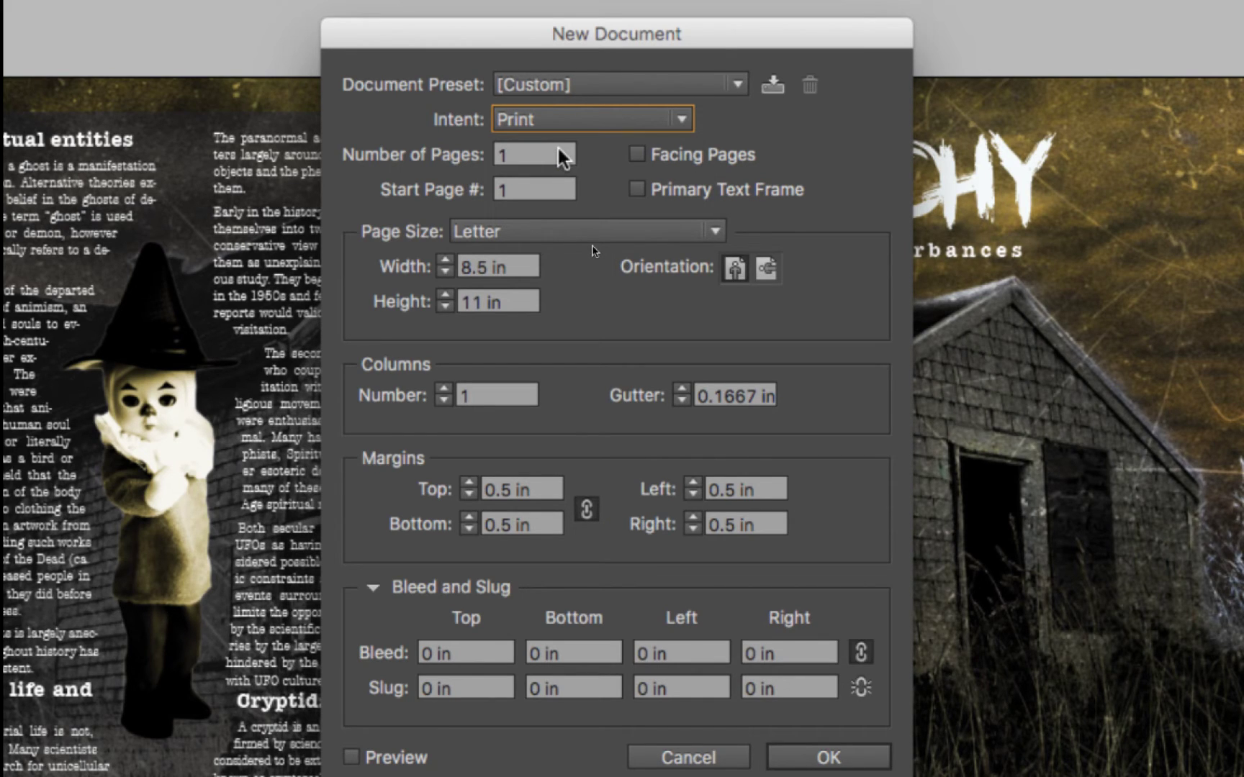
{"action": "left_click", "coordinate": [637, 155]}
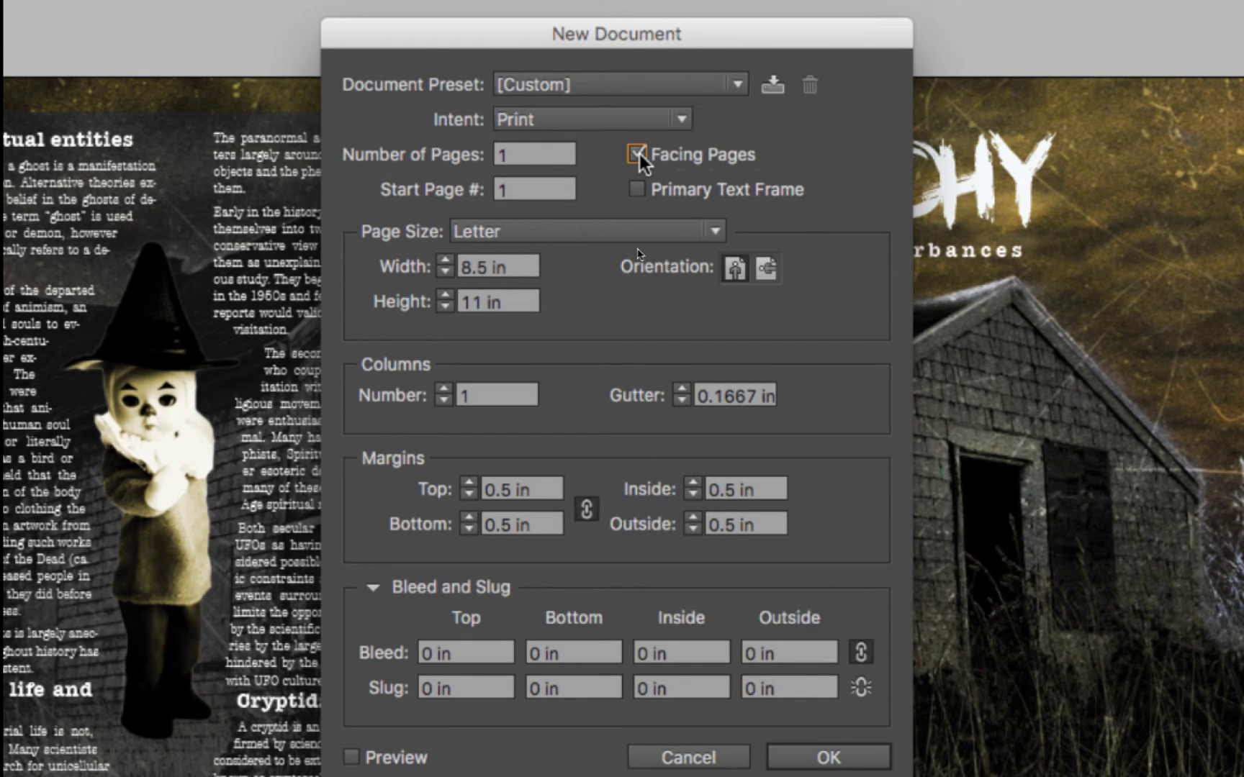
{"action": "left_click", "coordinate": [639, 154]}
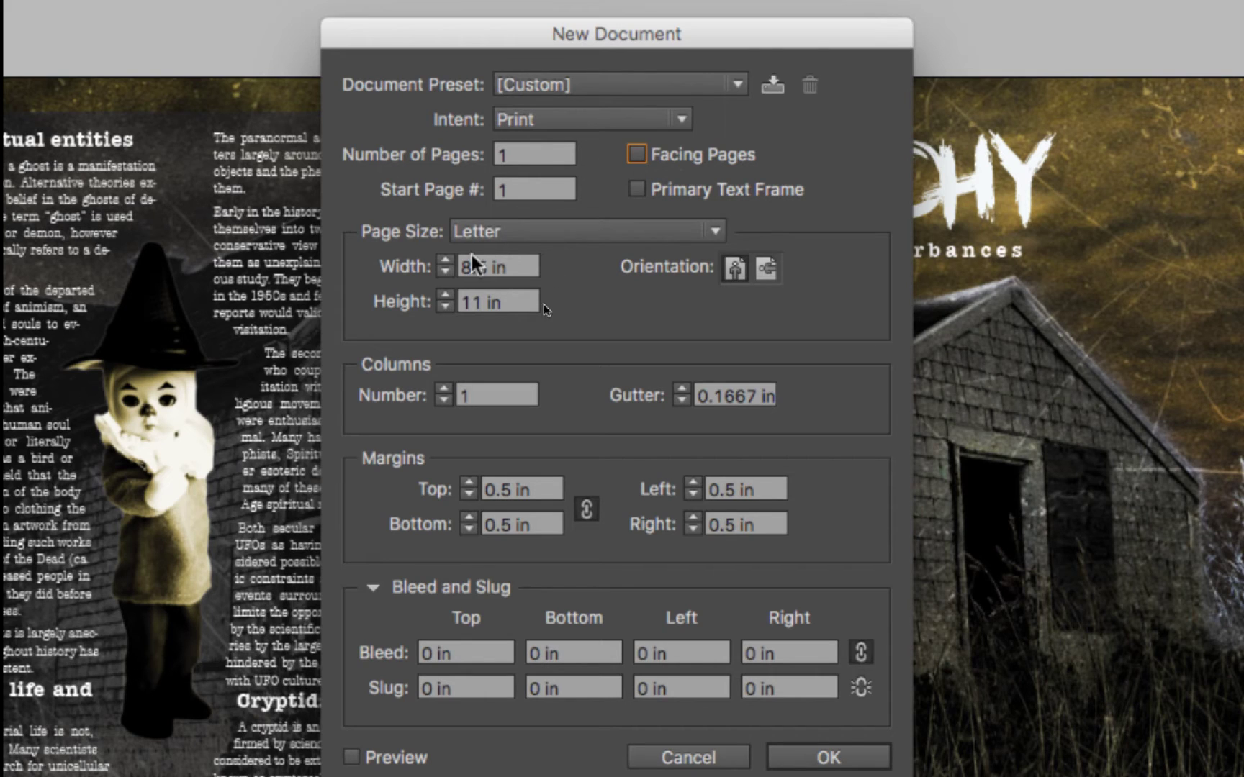
Set the new document's page size to 16.25 in wide and 8 in high.
{"action": "double_click", "coordinate": [458, 271]}
{"action": "type", "text": "16"}
{"action": "type", "text": ".25"}
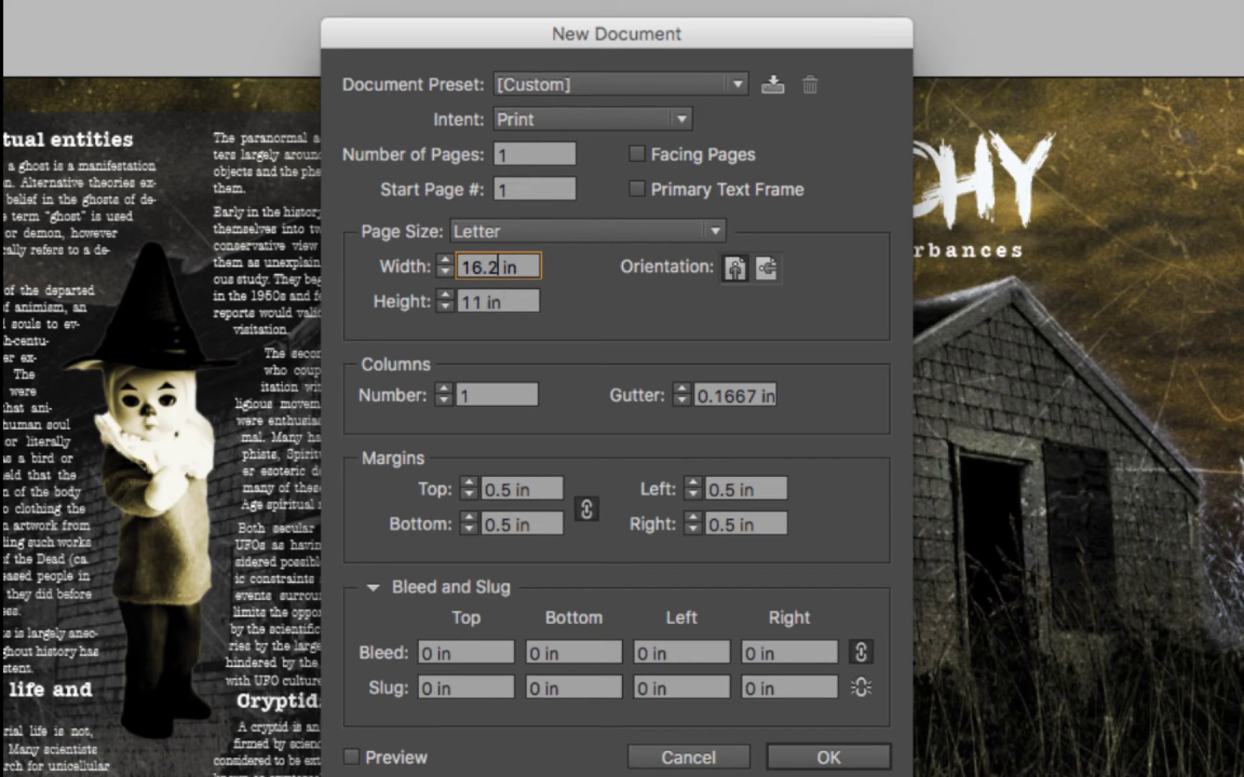
{"action": "double_click", "coordinate": [481, 305]}
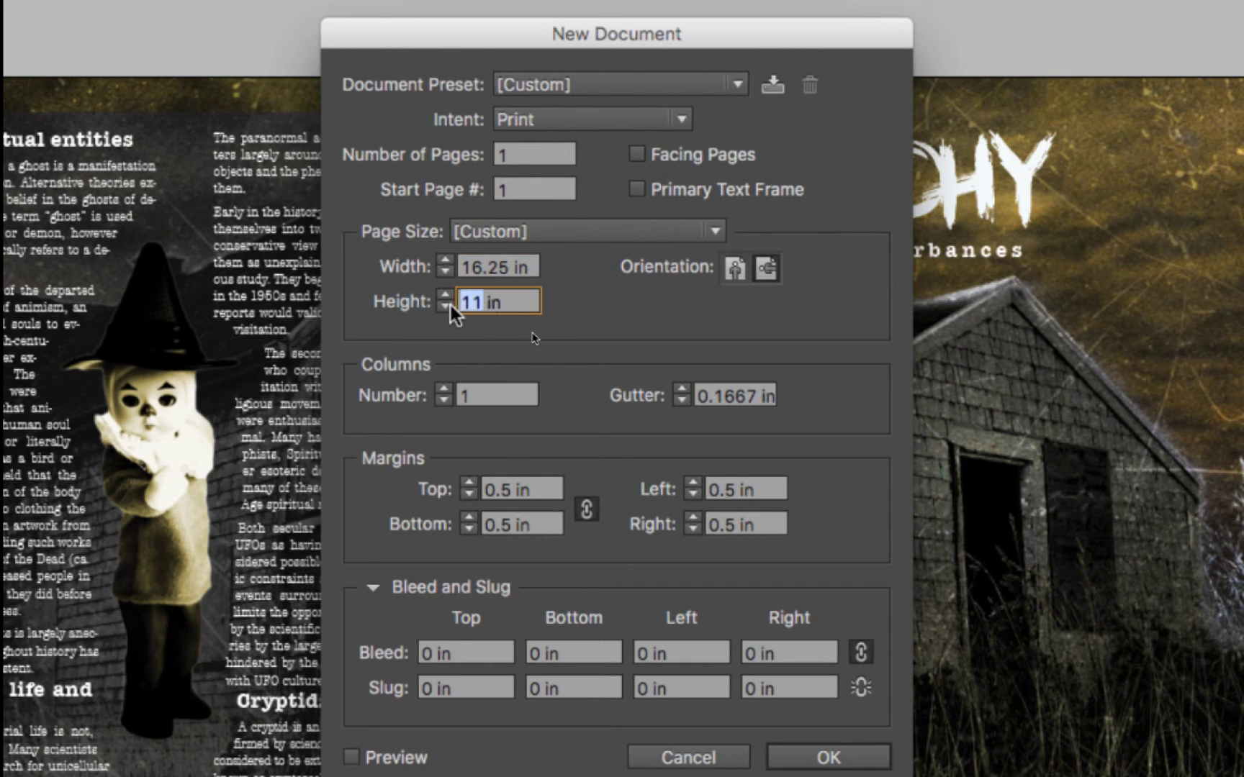
{"action": "type", "text": "8"}
{"action": "left_click", "coordinate": [495, 267]}
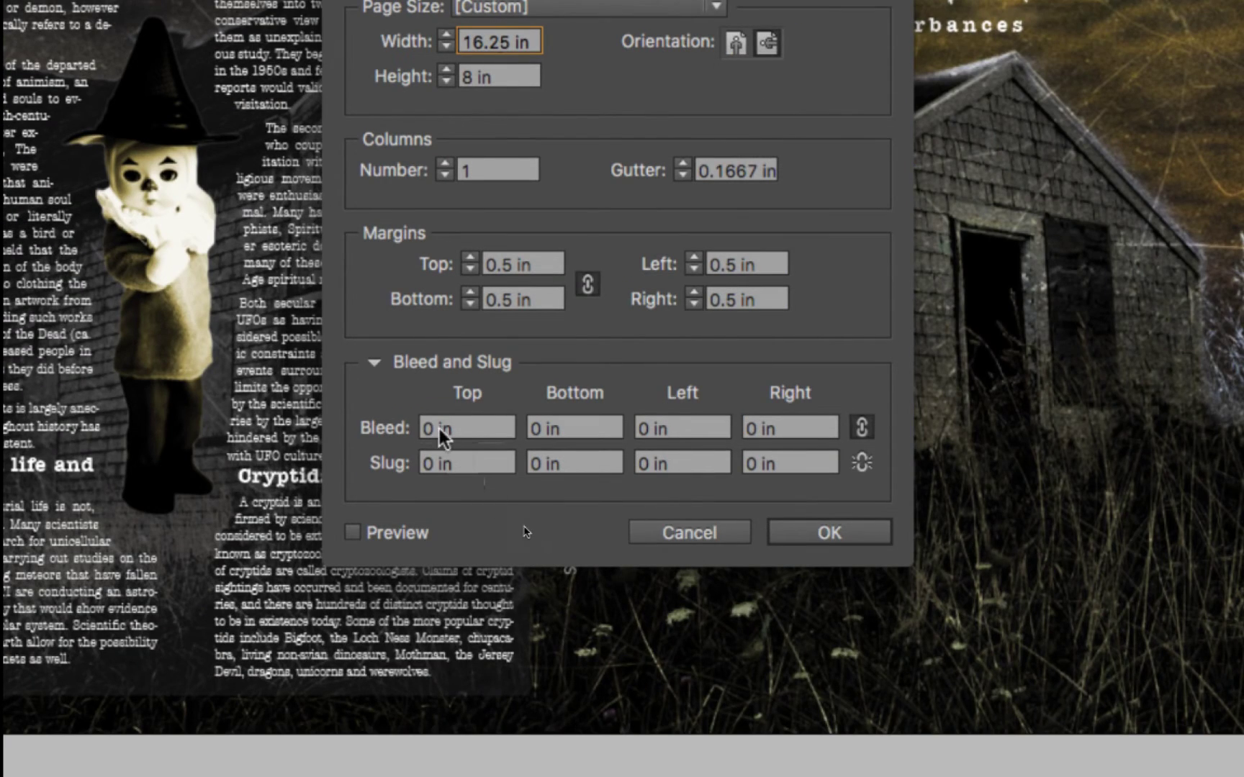
Set the bleed to 1/8 in on all four sides and create the document.
{"action": "left_click", "coordinate": [438, 429]}
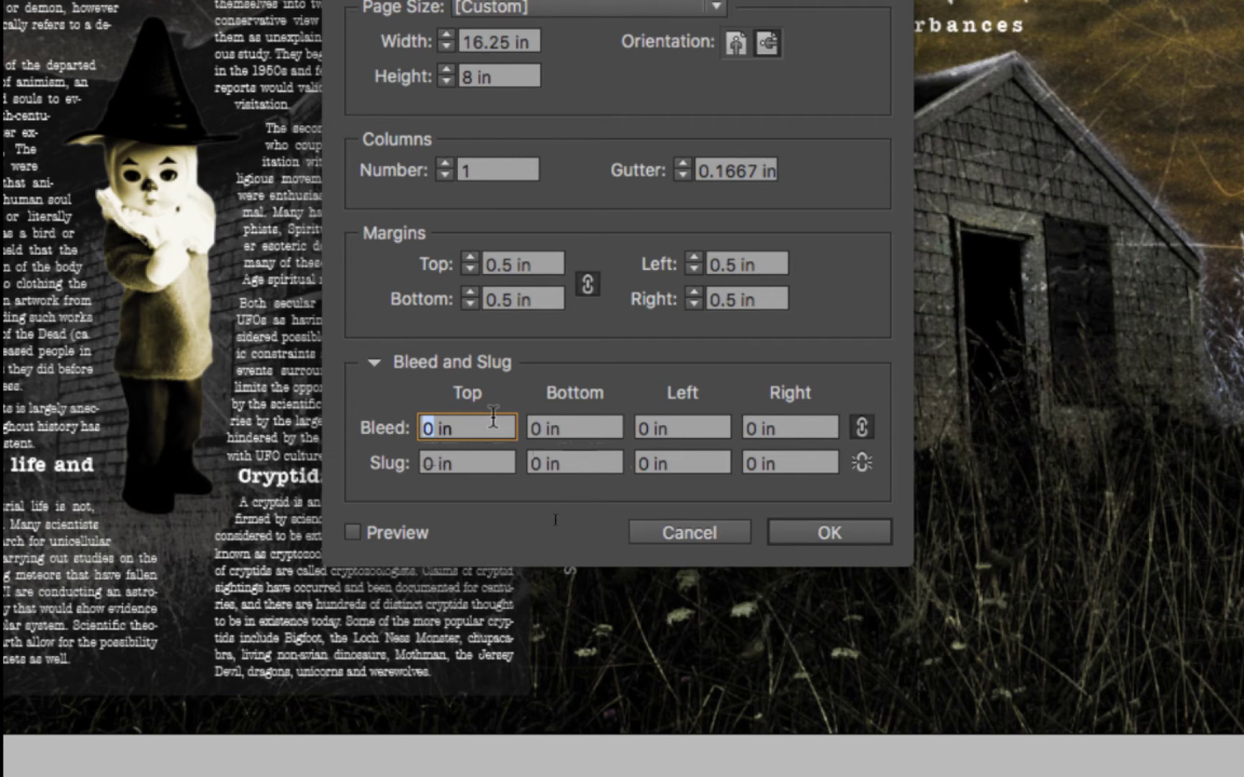
{"action": "type", "text": ".123"}
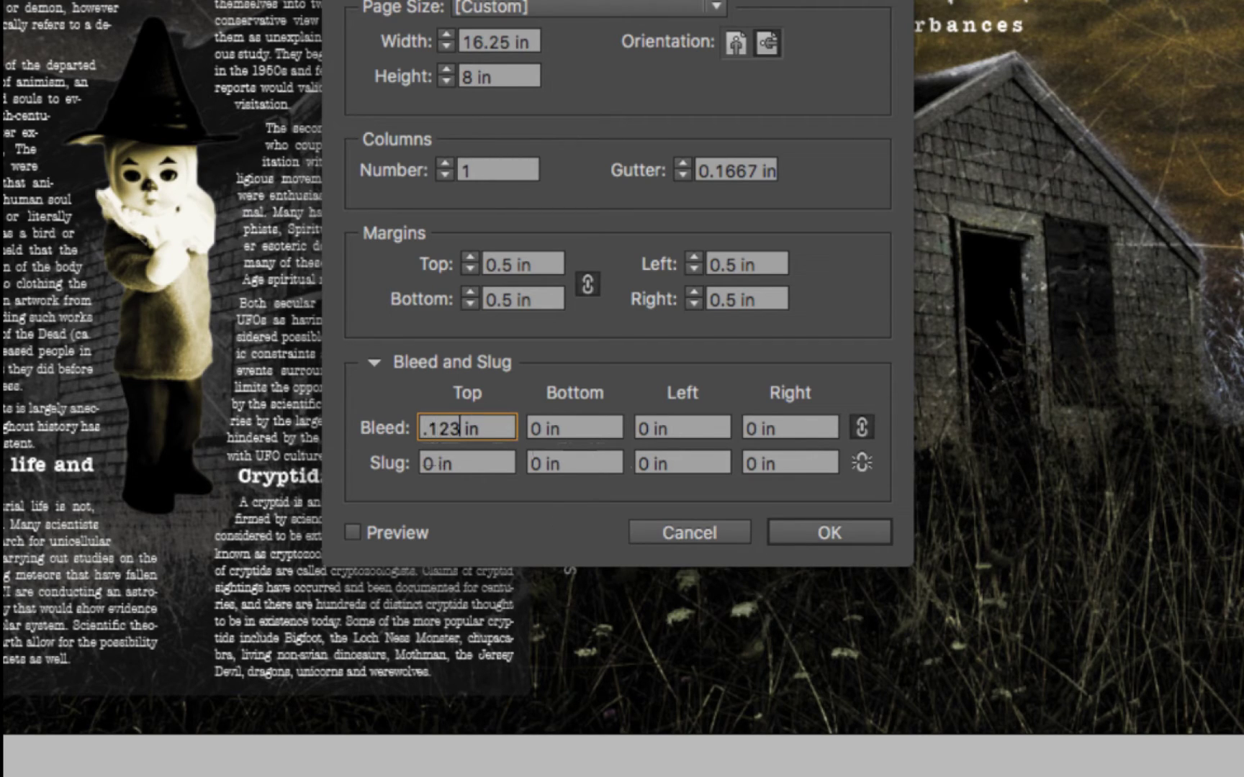
{"action": "key", "text": "BackSpace"}
{"action": "type", "text": "5"}
{"action": "key", "text": "BackSpace"}
{"action": "key", "text": "BackSpace"}
{"action": "key", "text": "BackSpace"}
{"action": "key", "text": "BackSpace"}
{"action": "type", "text": "1/8"}
{"action": "left_click", "coordinate": [560, 431]}
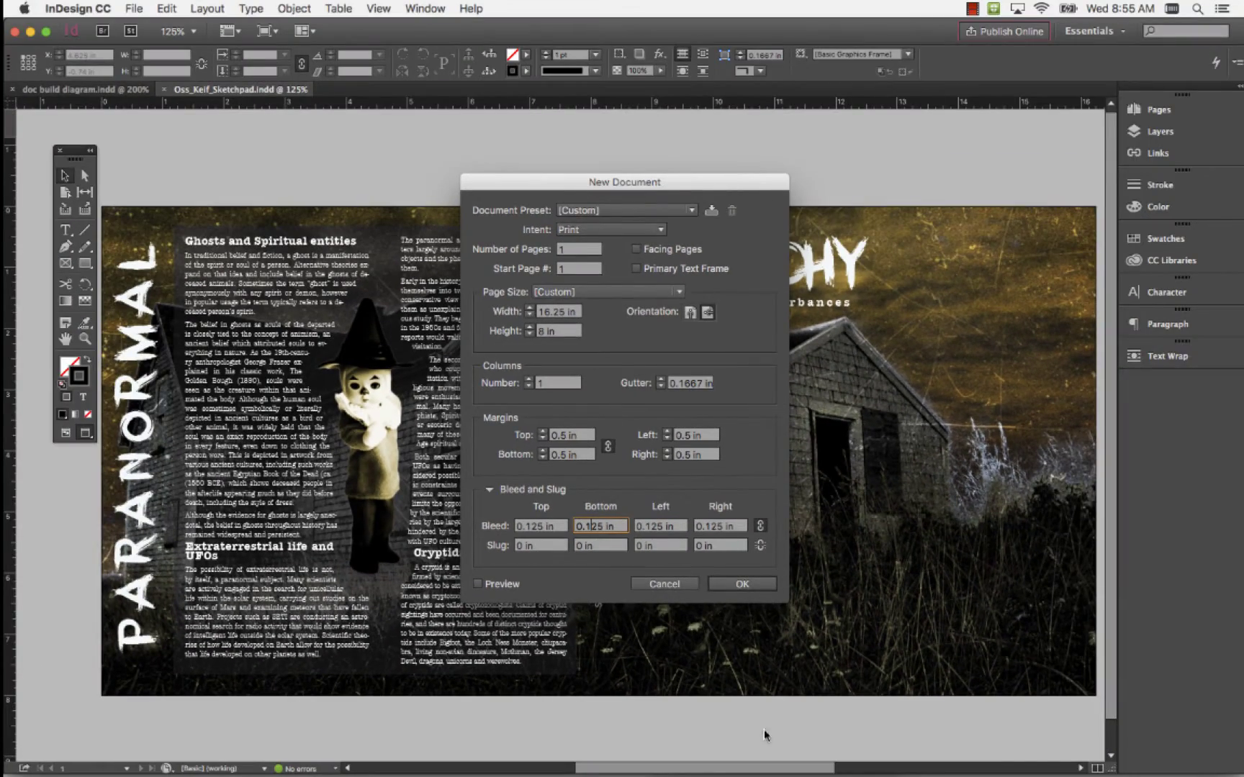
{"action": "left_click", "coordinate": [745, 583]}
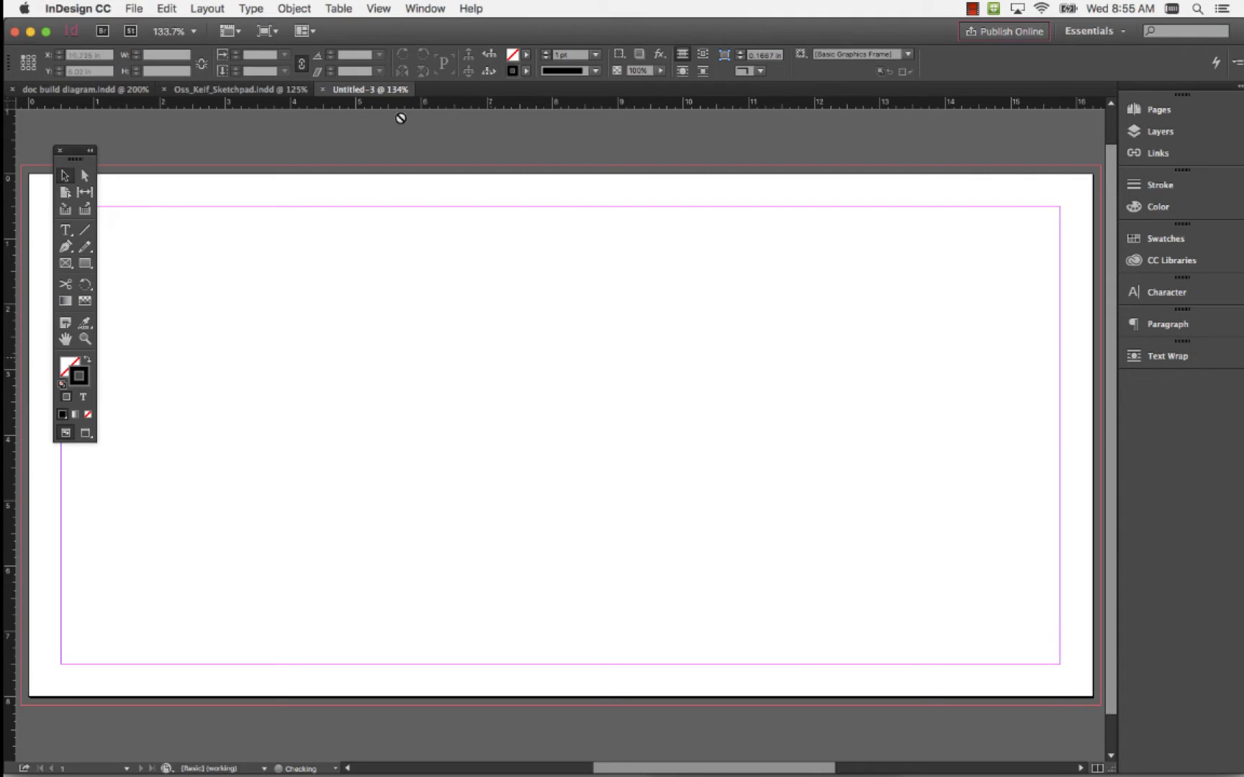
Examine the page size and bleed in the finished sketchpad cover's Document Setup and leave without changes.
{"action": "left_click", "coordinate": [268, 90]}
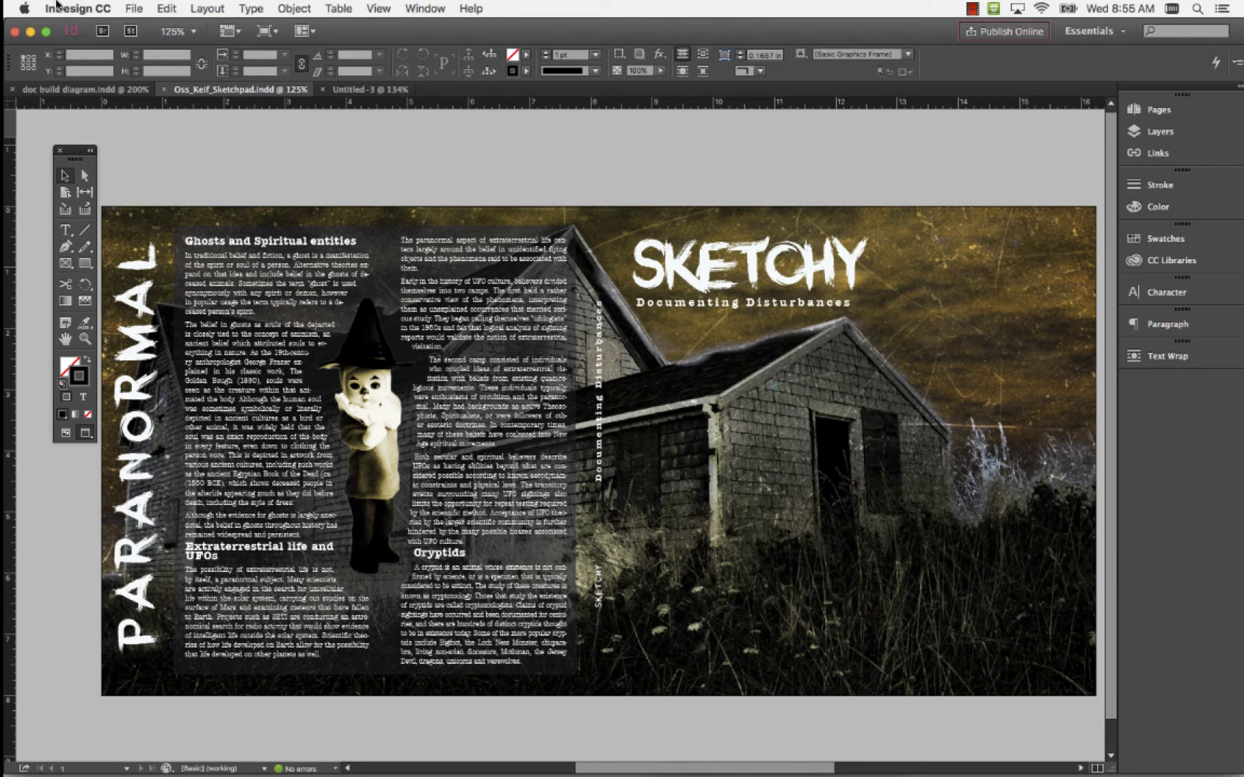
{"action": "left_click", "coordinate": [134, 8]}
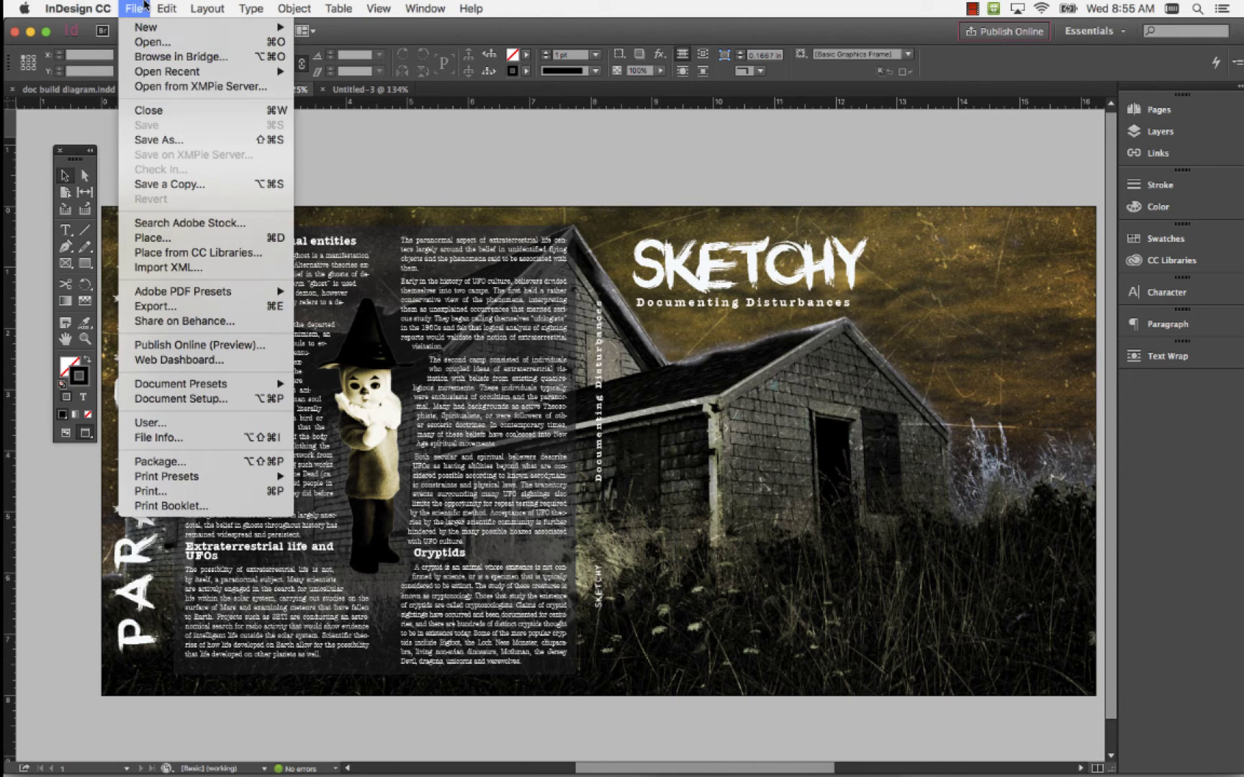
{"action": "left_click", "coordinate": [189, 398]}
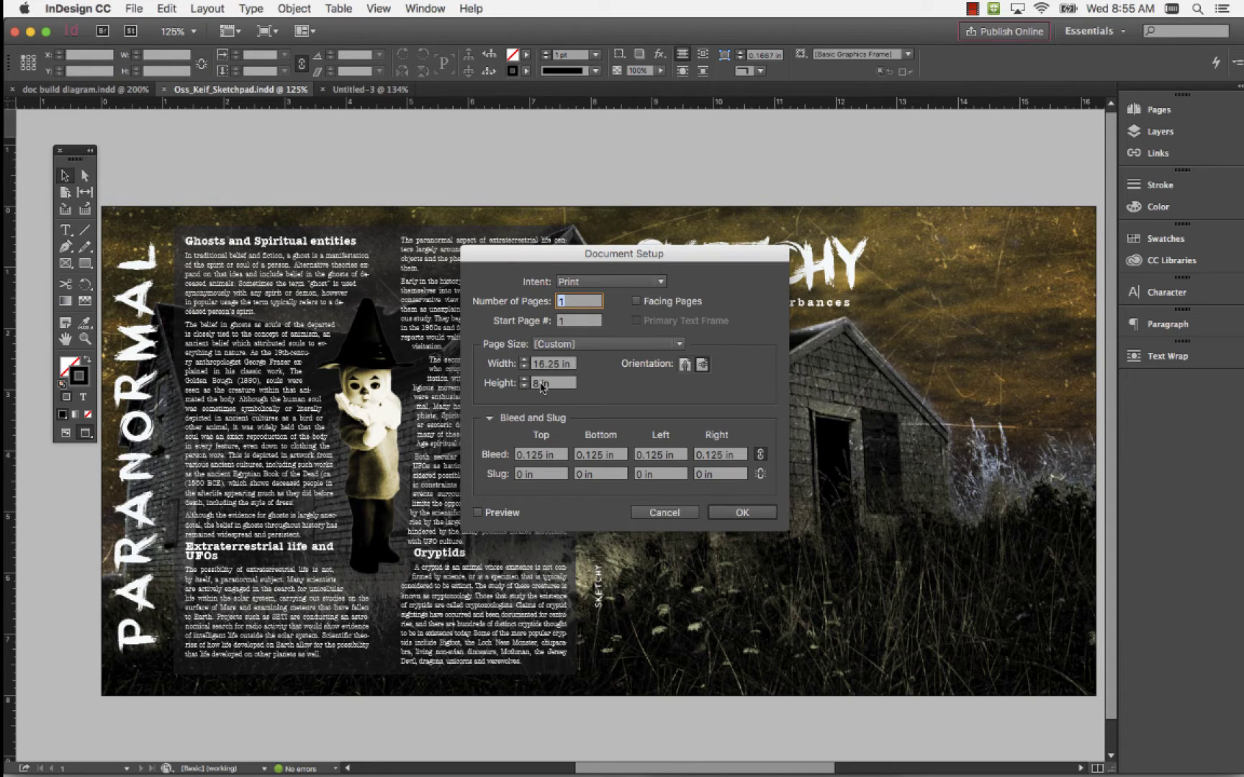
{"action": "left_click", "coordinate": [664, 513]}
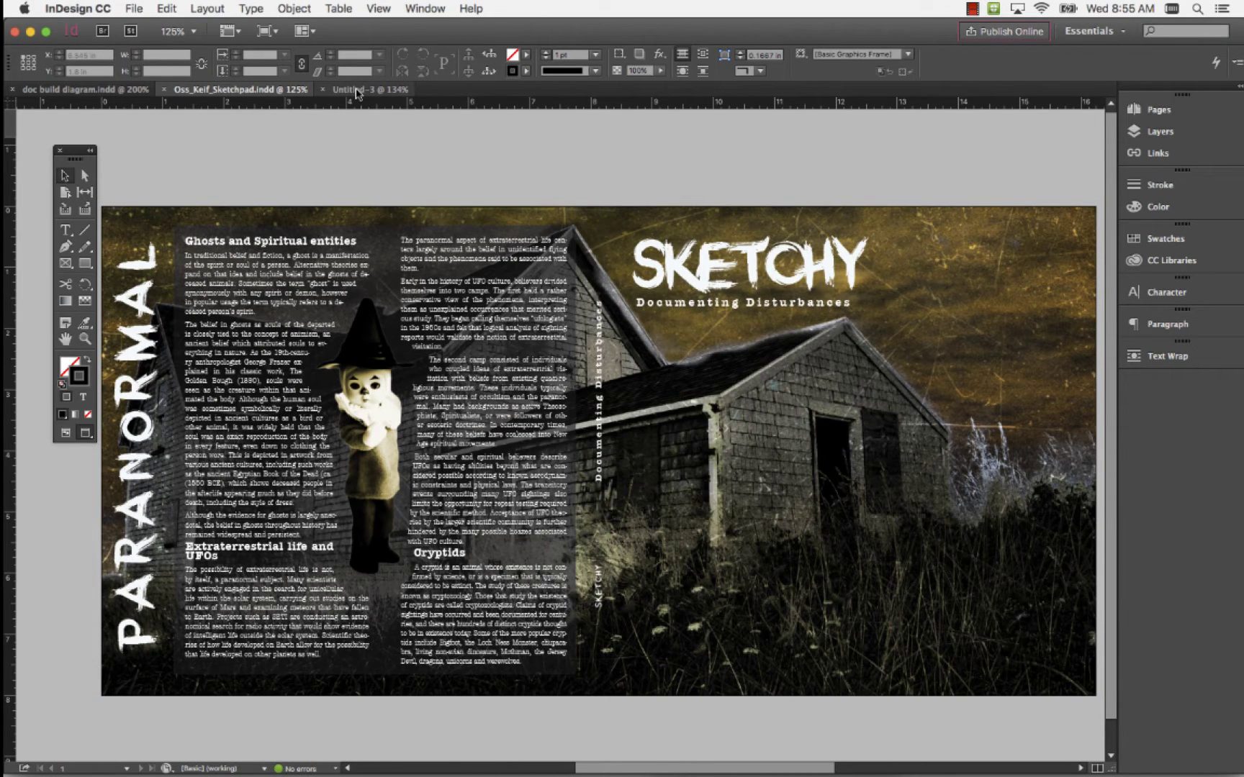
Check the page size and bleed in the new untitled document's Document Setup and leave without changes.
{"action": "left_click", "coordinate": [356, 90]}
{"action": "left_click", "coordinate": [133, 9]}
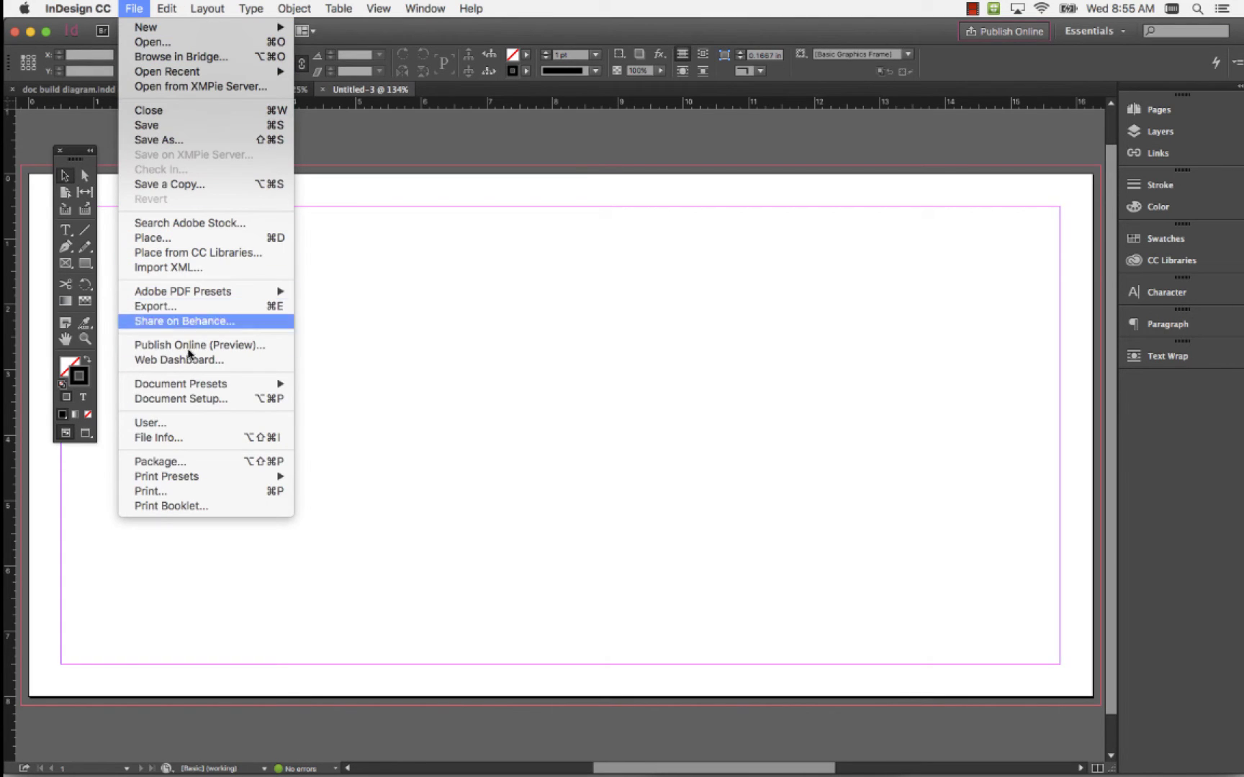
{"action": "left_click", "coordinate": [195, 399]}
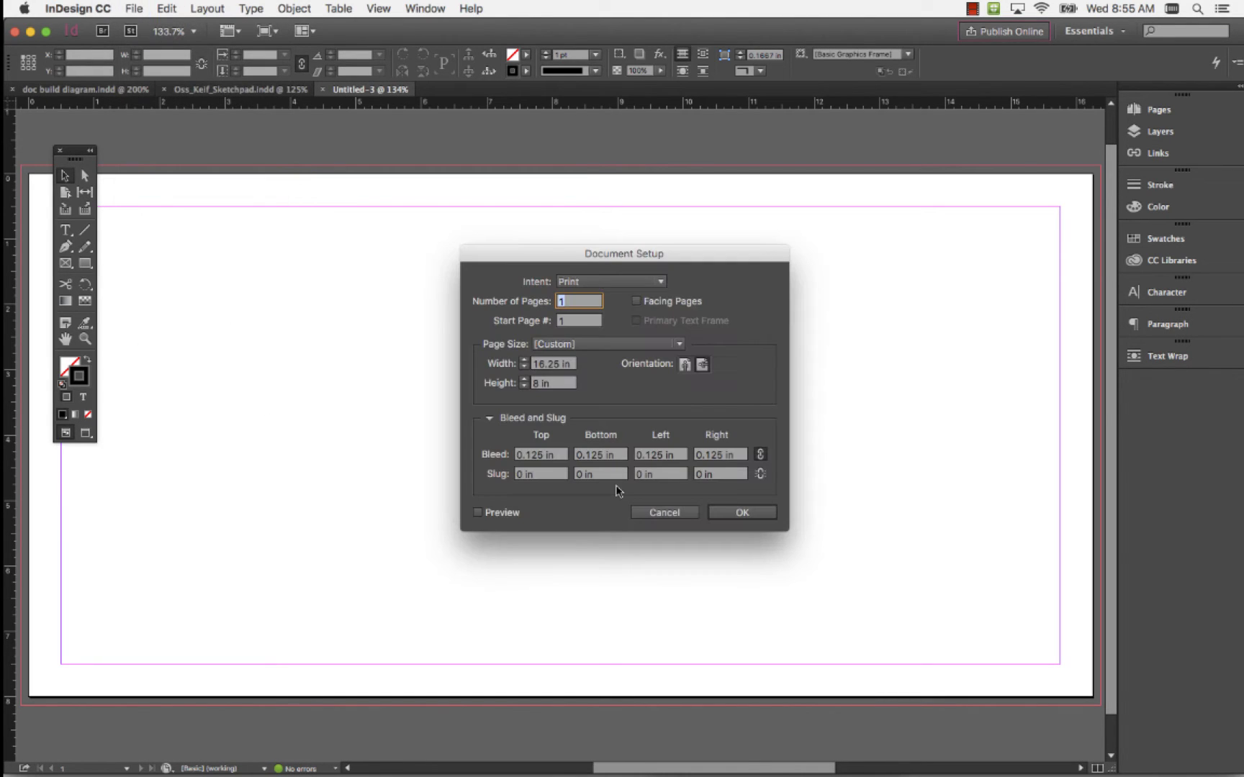
{"action": "left_click", "coordinate": [683, 512]}
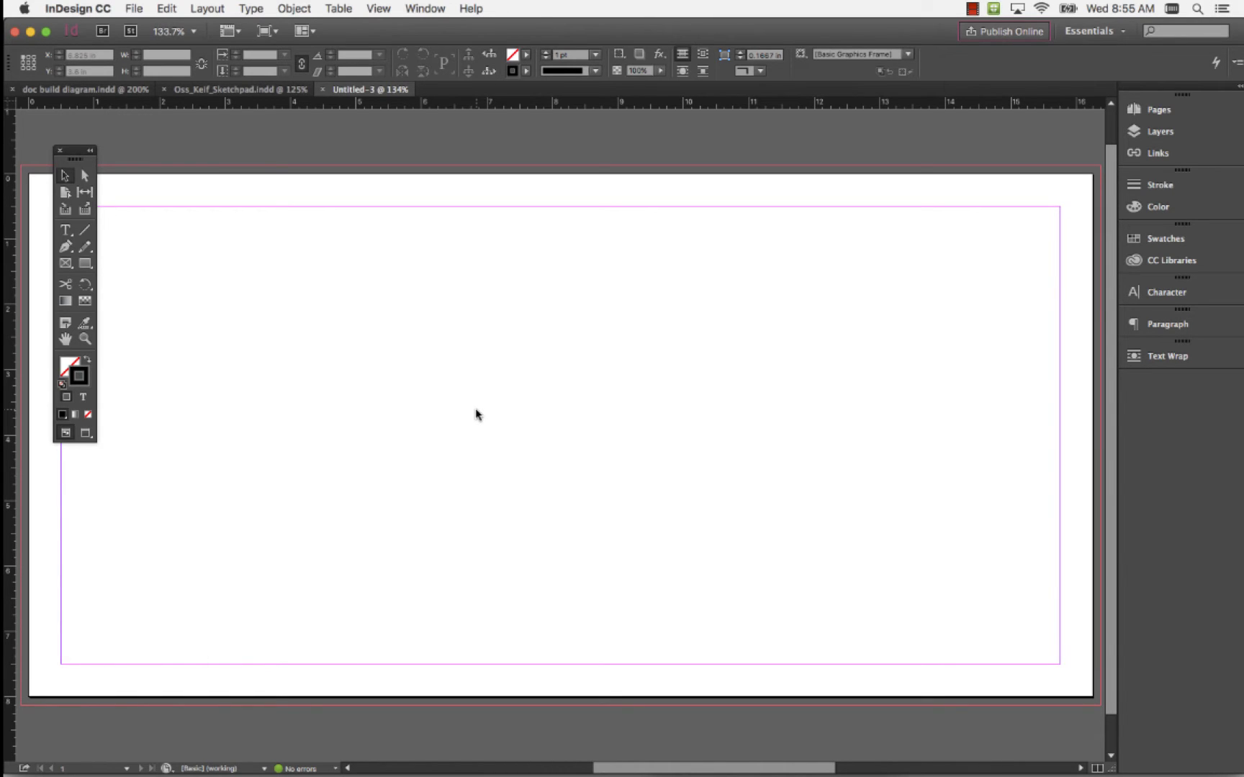
Compare the blank page and its bleed guides with the finished sketchpad cover, ending on the untitled document.
{"action": "scroll", "coordinate": [476, 415], "scroll_direction": "right", "scroll_amount": 1}
{"action": "scroll", "coordinate": [476, 416], "scroll_direction": "up", "scroll_amount": 1}
{"action": "key", "text": "super+minus"}
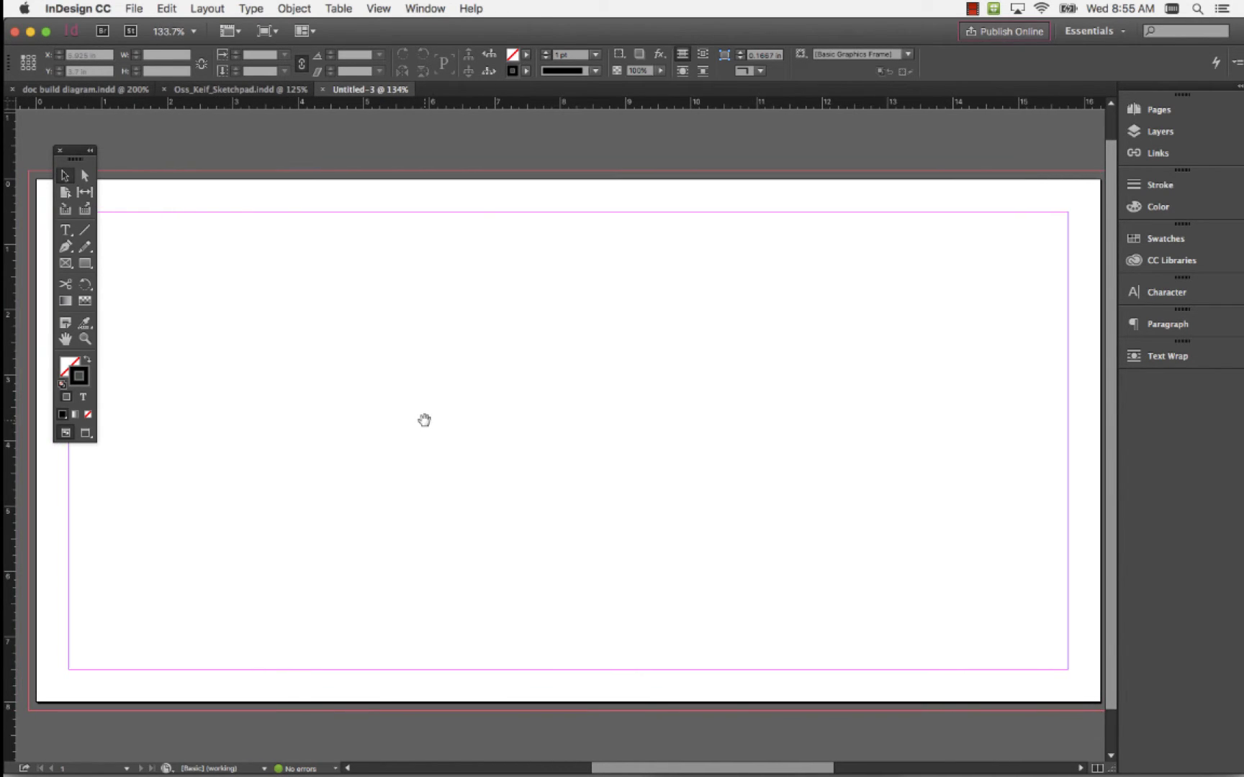
{"action": "scroll", "coordinate": [431, 398], "scroll_direction": "left", "scroll_amount": 4}
{"action": "scroll", "coordinate": [431, 397], "scroll_direction": "down", "scroll_amount": 1}
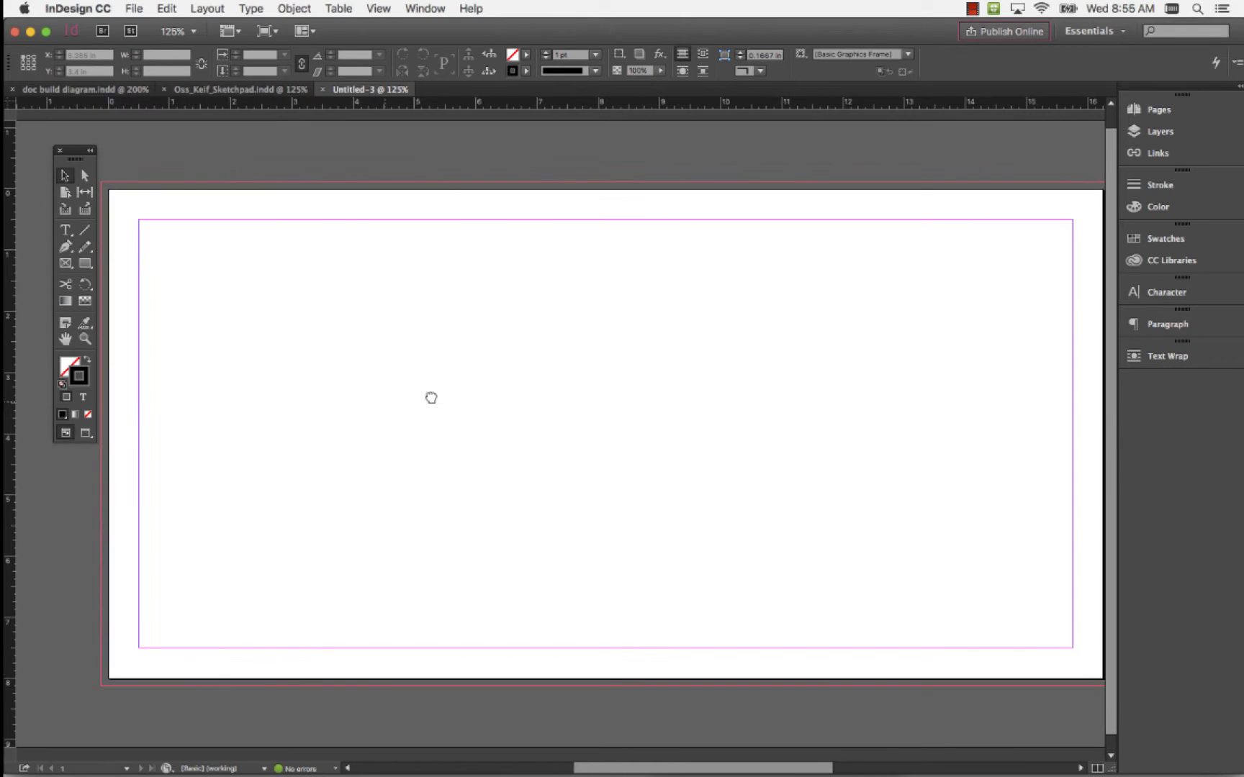
{"action": "left_click", "coordinate": [266, 91]}
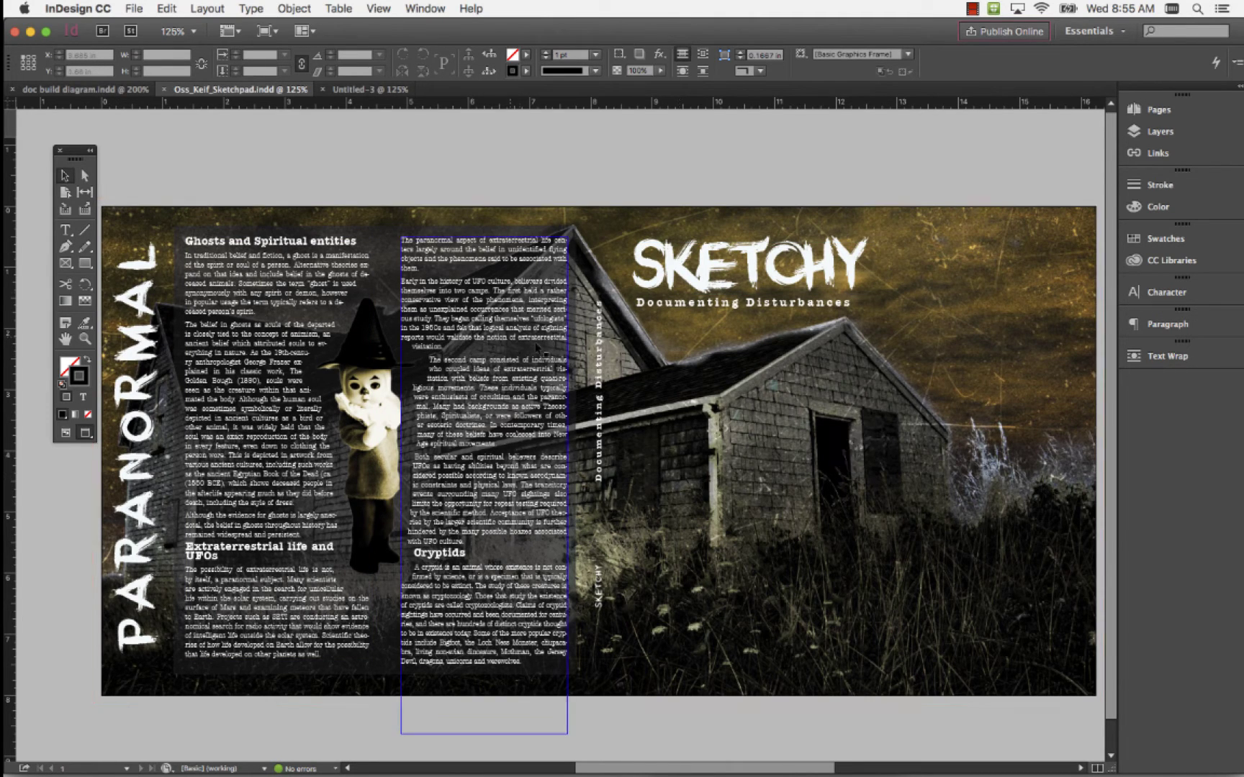
{"action": "left_click", "coordinate": [851, 450]}
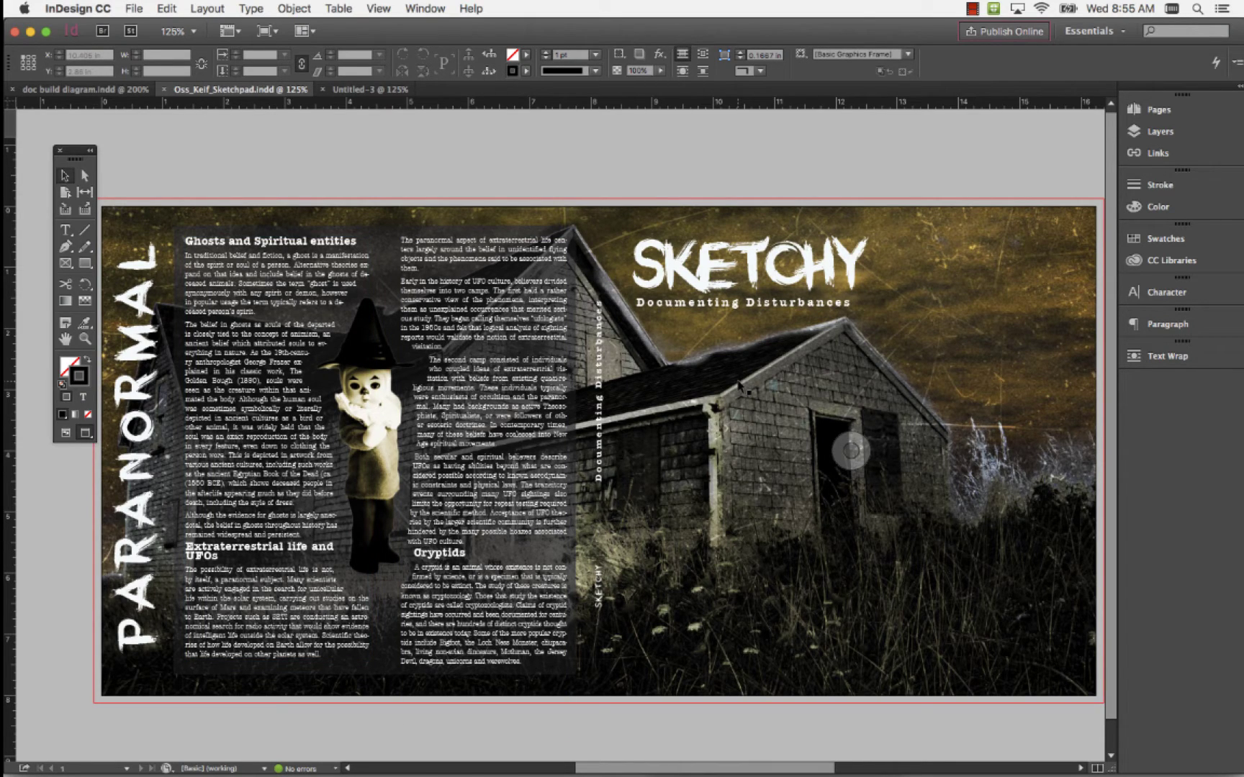
{"action": "left_click", "coordinate": [362, 90]}
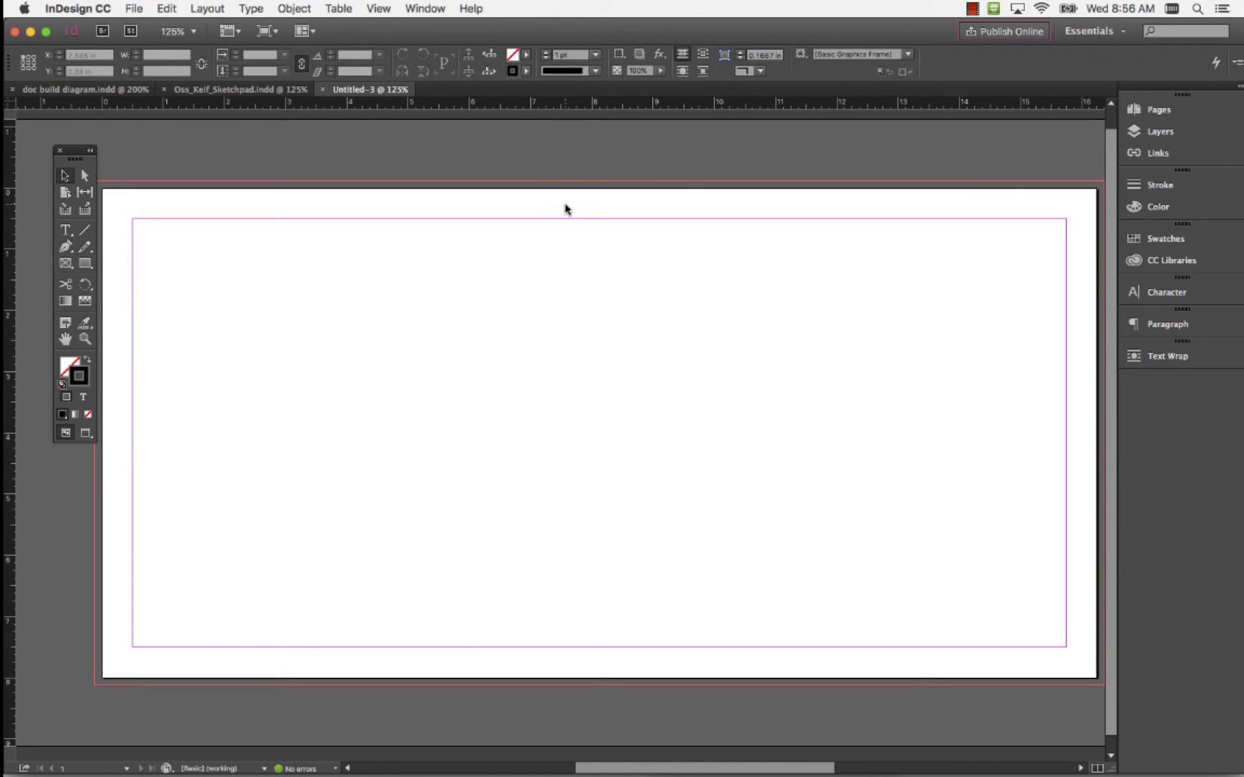
Start saving the untitled document under the existing sketchpad file's name in the CMG141 Sketchpad_COLOR folder on the Desktop.
{"action": "left_click", "coordinate": [142, 8]}
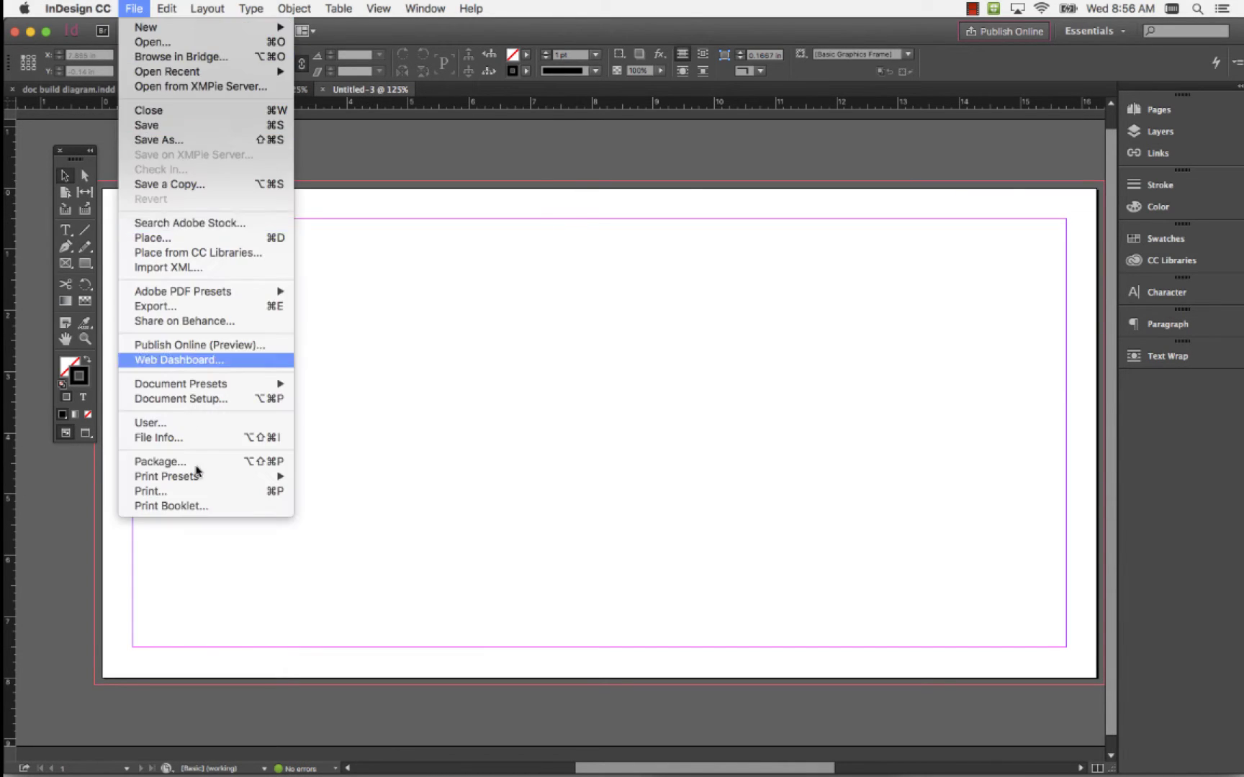
{"action": "left_click", "coordinate": [173, 140]}
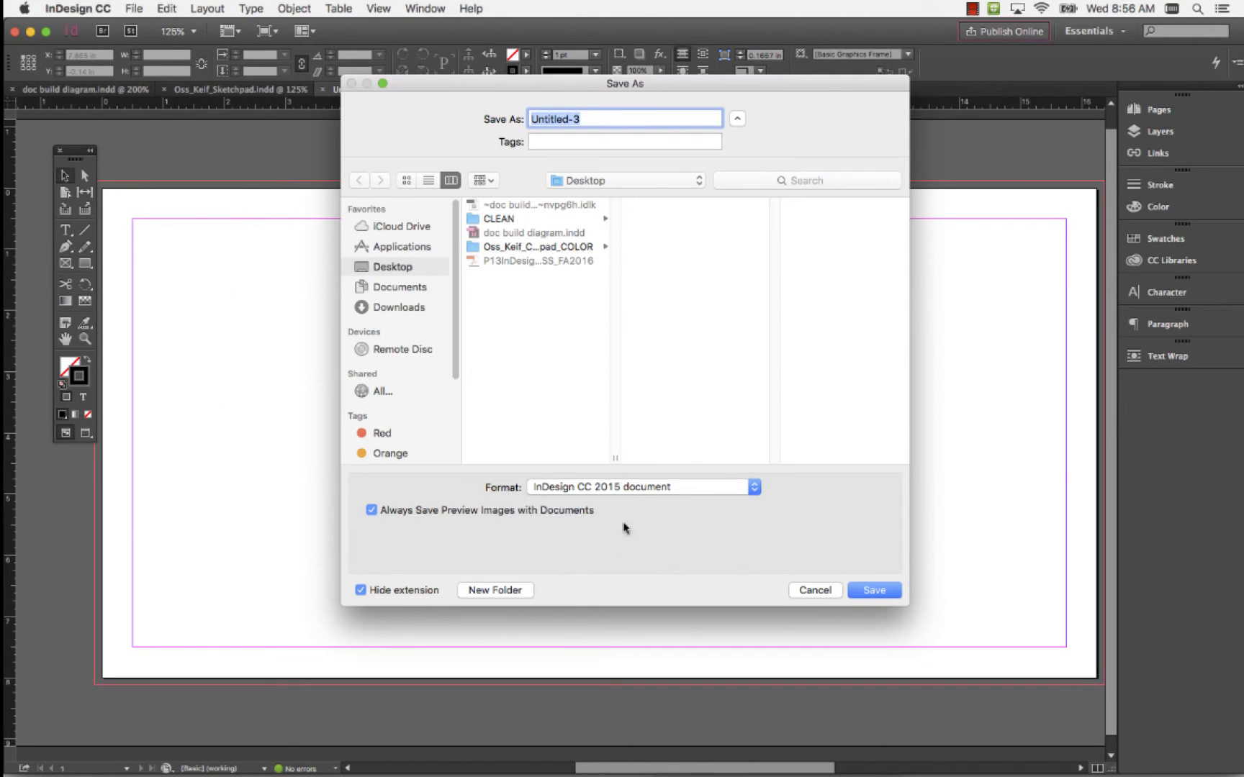
{"action": "left_click", "coordinate": [529, 365]}
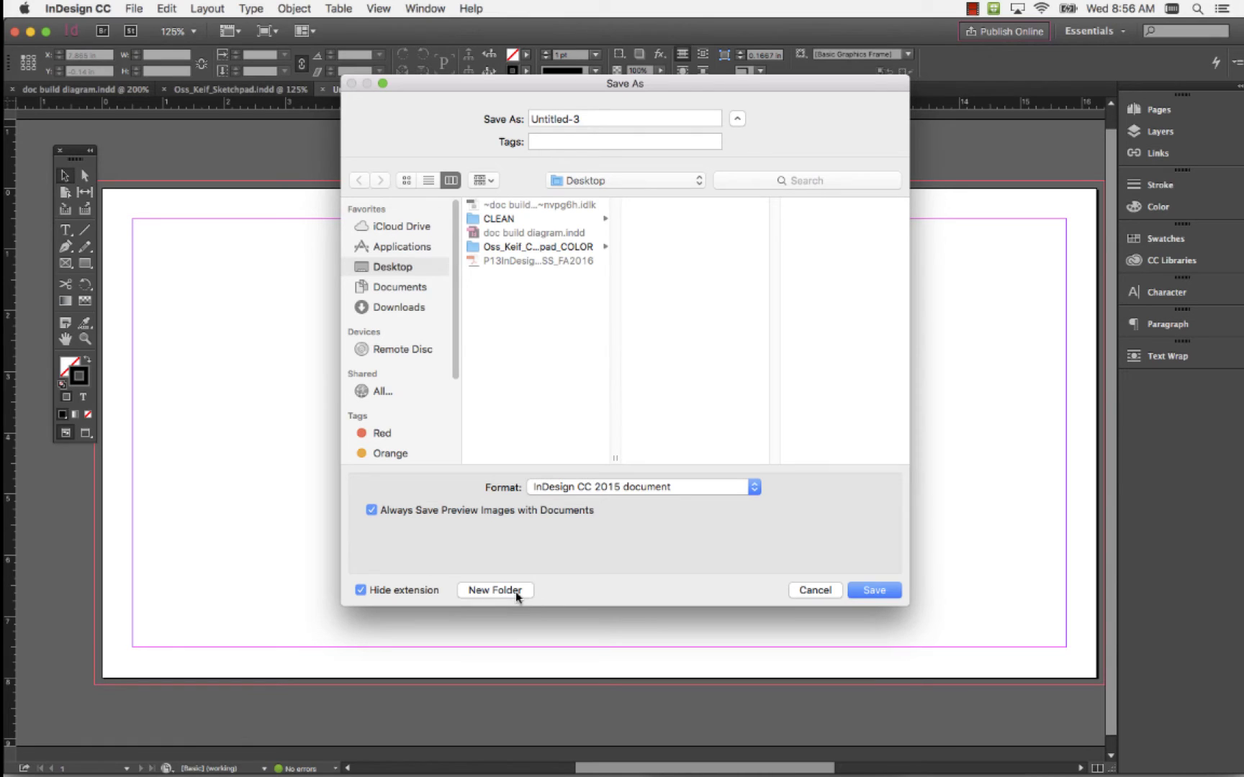
{"action": "left_click", "coordinate": [506, 250]}
{"action": "left_click", "coordinate": [689, 219]}
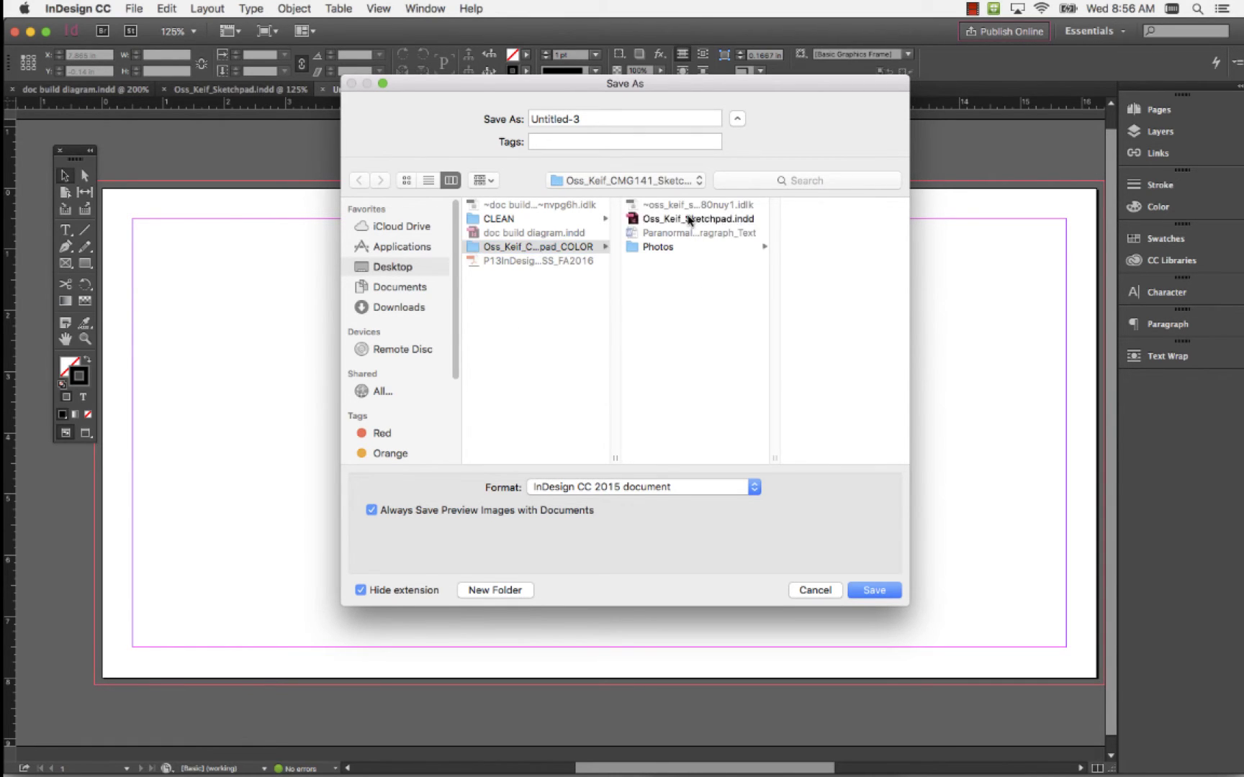
{"action": "left_click", "coordinate": [506, 220]}
{"action": "left_click", "coordinate": [501, 247]}
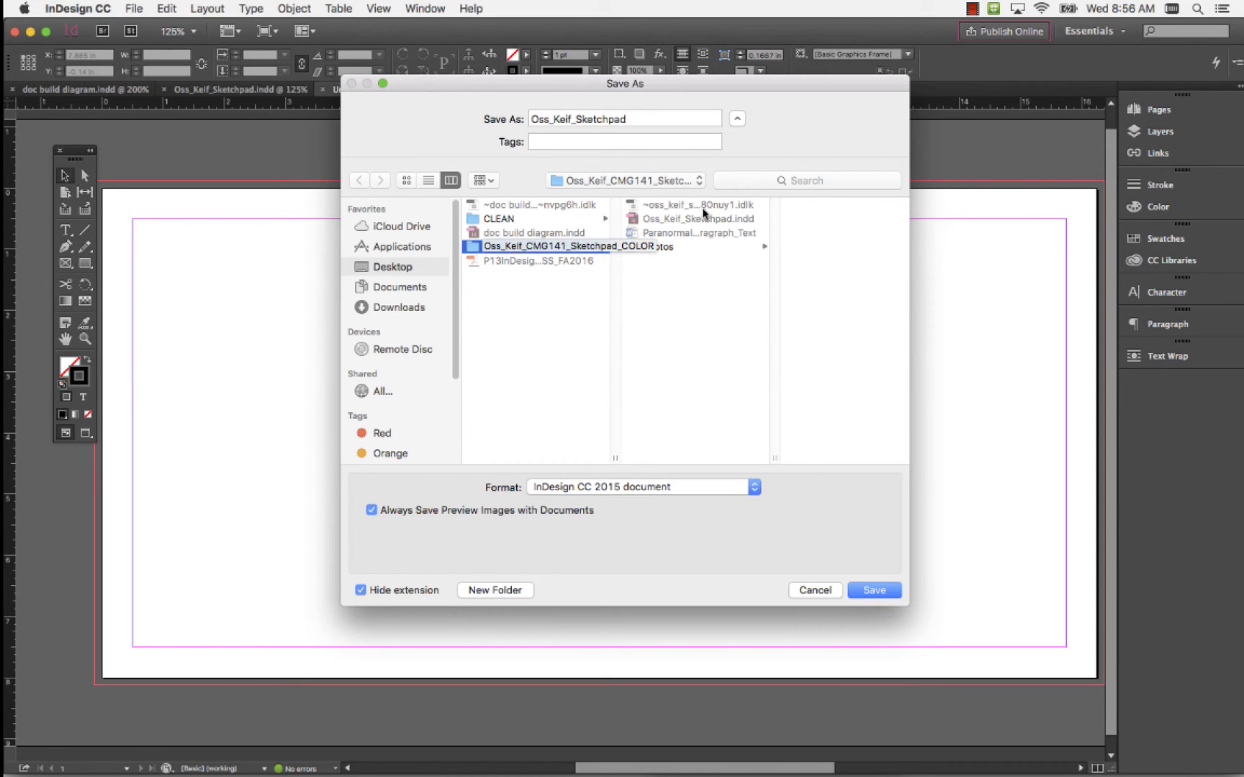
Extend the file name so the author's name is followed by CMG141_001_Sketchpad_COLOR, and save the document.
{"action": "left_click", "coordinate": [575, 118]}
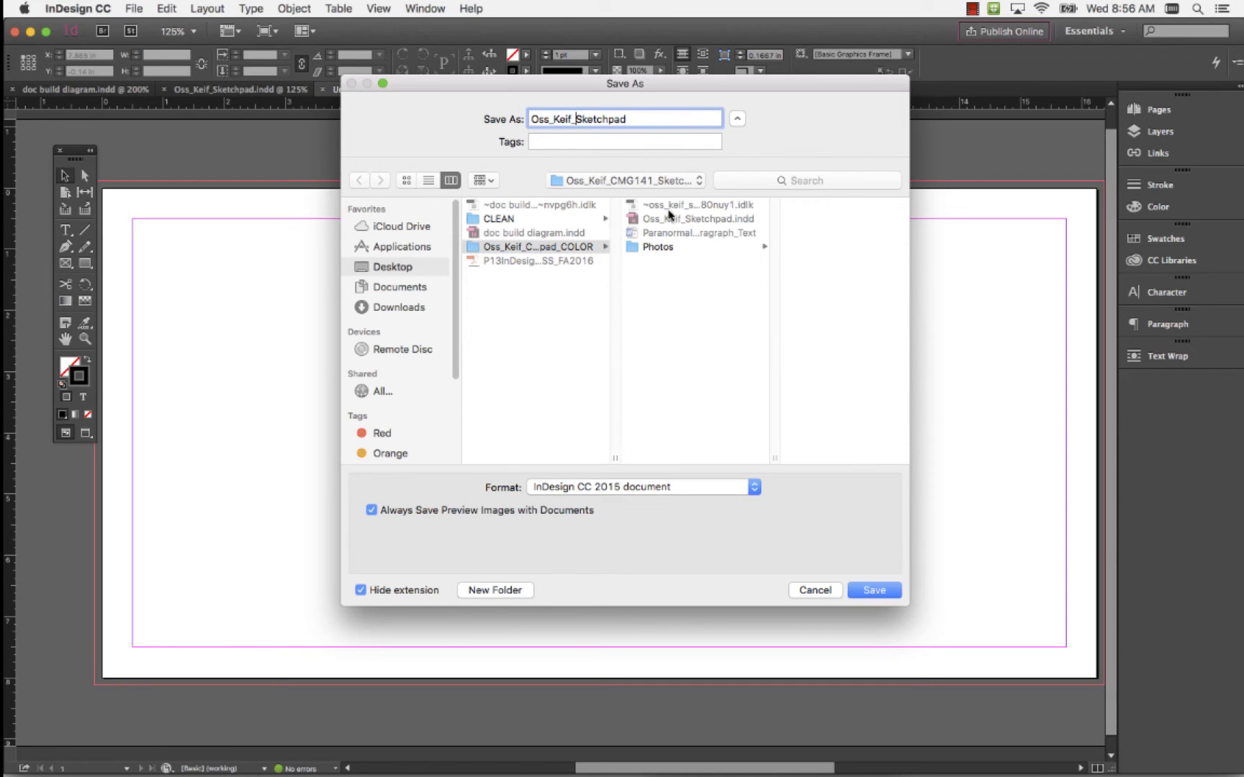
{"action": "type", "text": "CMG141_001_"}
{"action": "left_click", "coordinate": [699, 118]}
{"action": "type", "text": "_COLOR"}
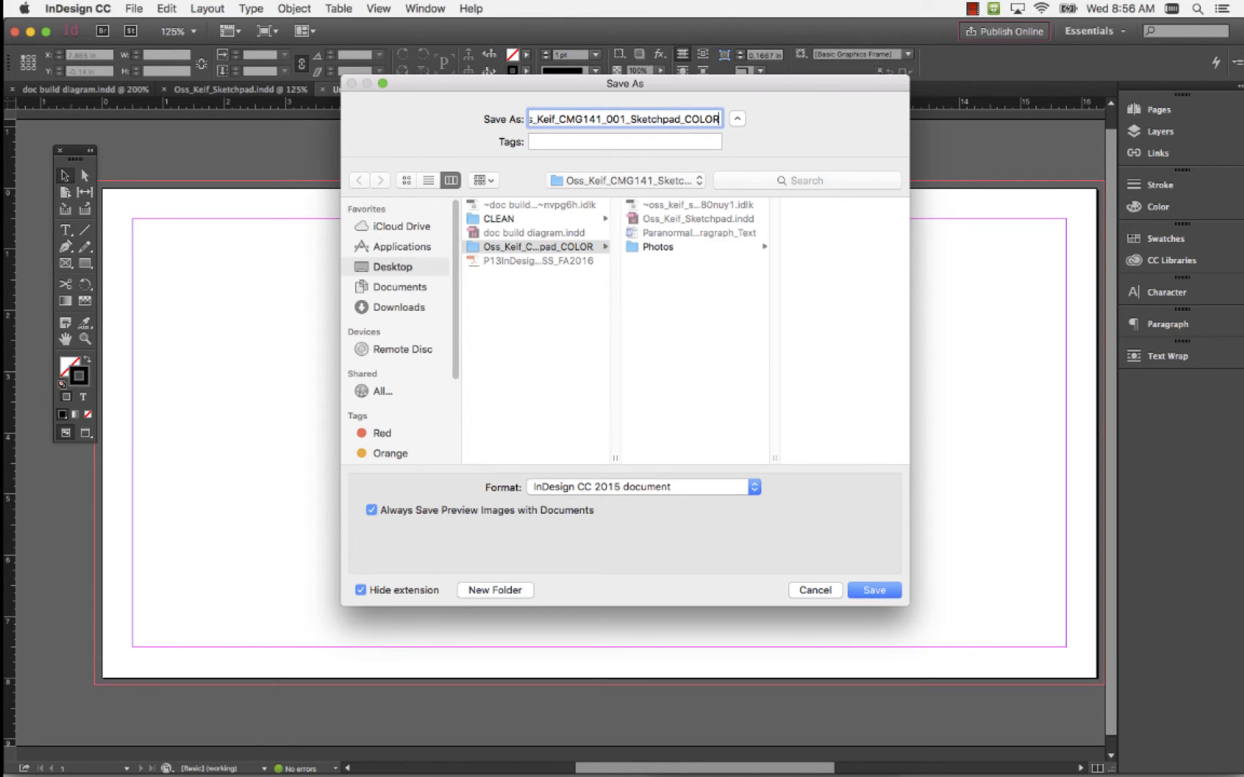
{"action": "key", "text": "Return"}
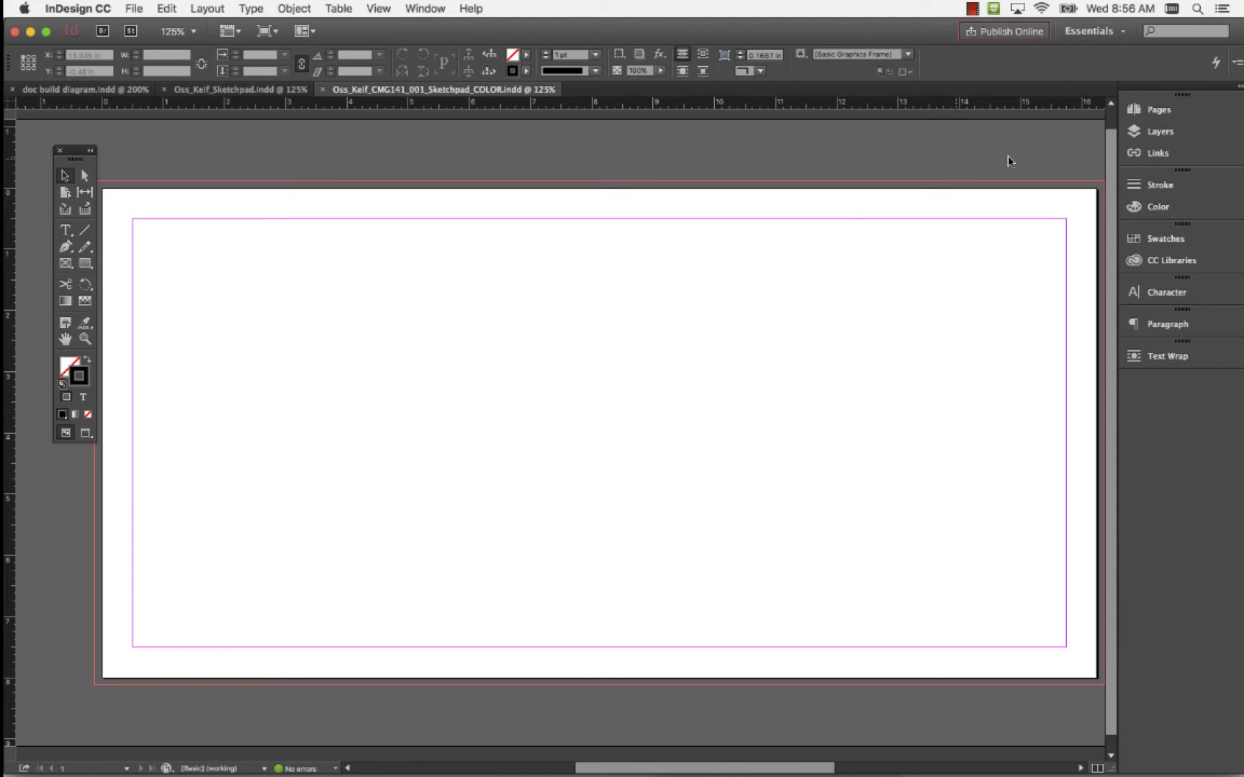
Look at the Layers panel, reset the Essentials workspace to its default layout and collapse the CC Libraries panel.
{"action": "left_click", "coordinate": [1191, 135]}
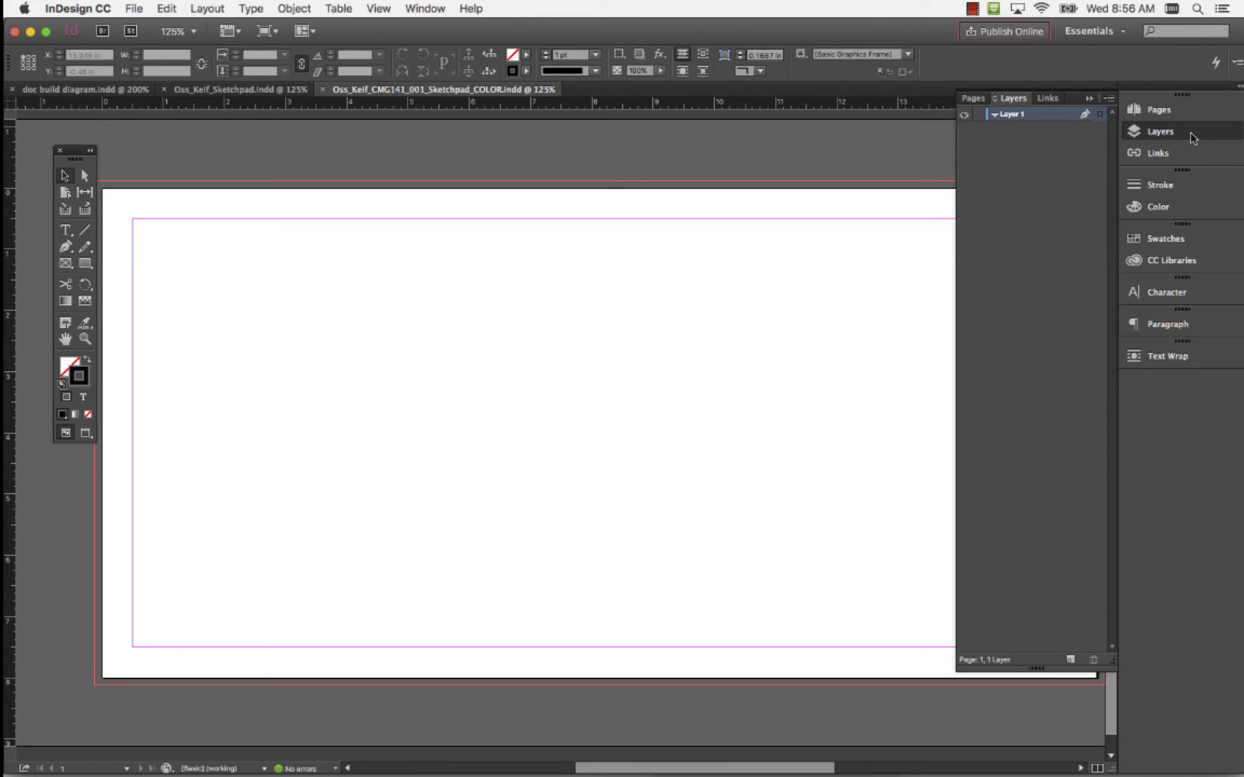
{"action": "left_click", "coordinate": [1169, 135]}
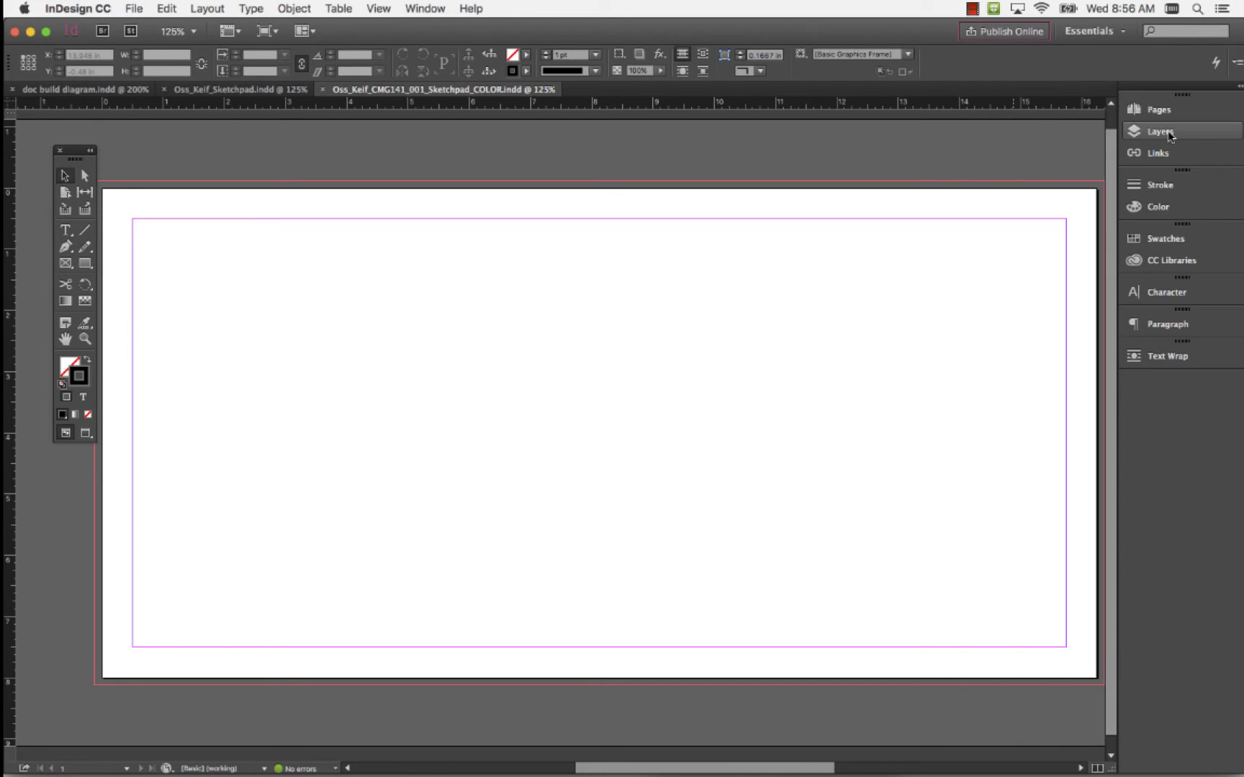
{"action": "left_click", "coordinate": [1169, 136]}
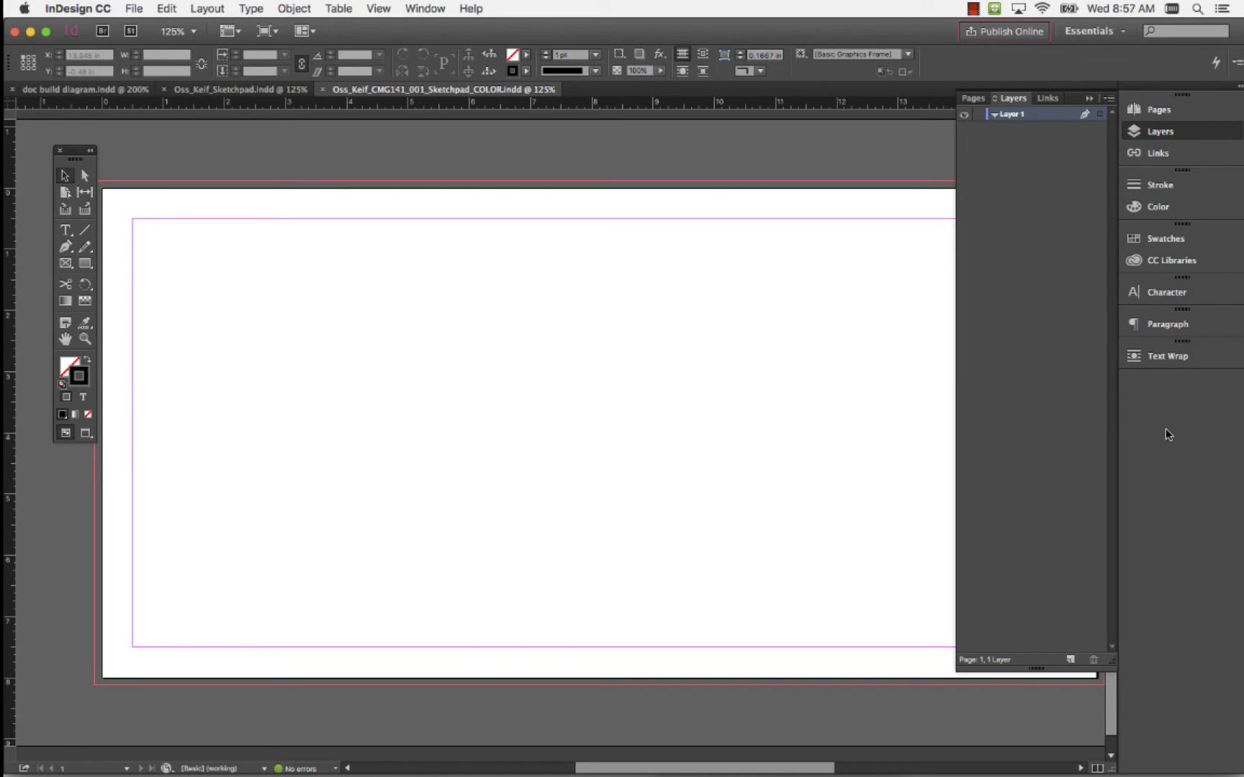
{"action": "left_click", "coordinate": [430, 8]}
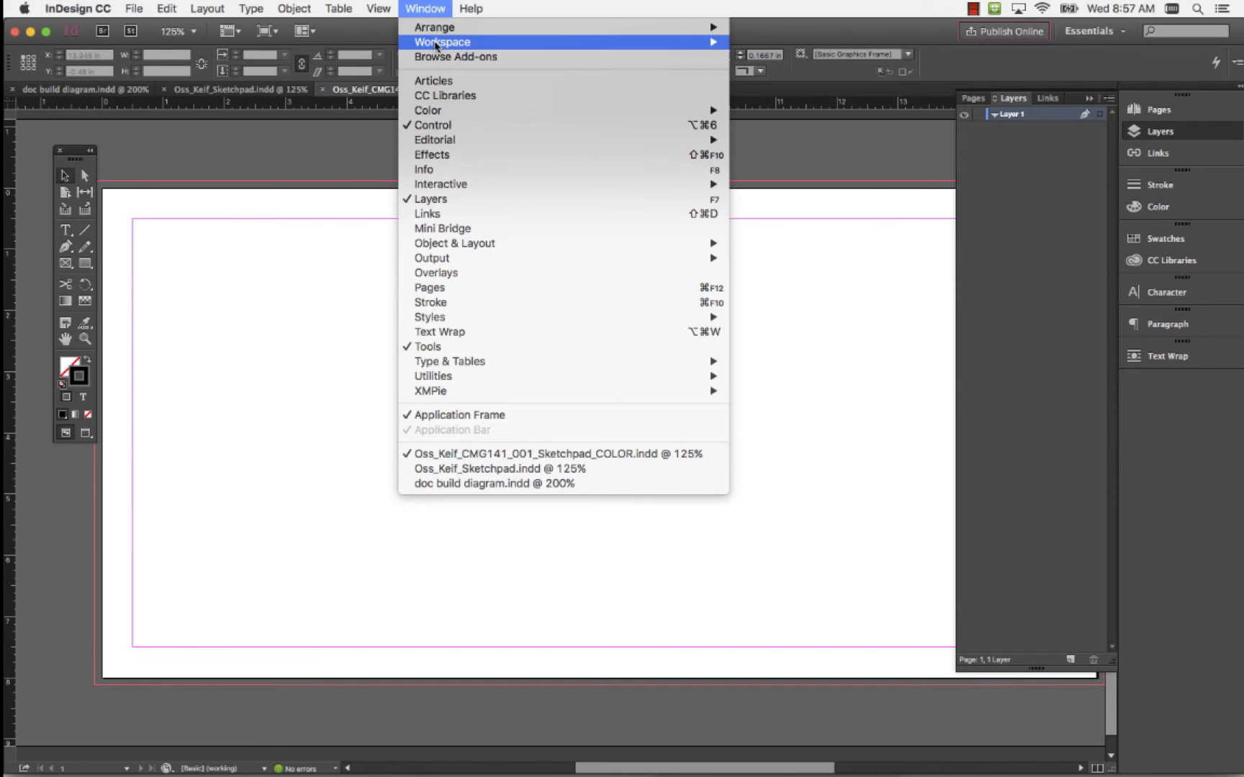
{"action": "mouse_move", "coordinate": [443, 42]}
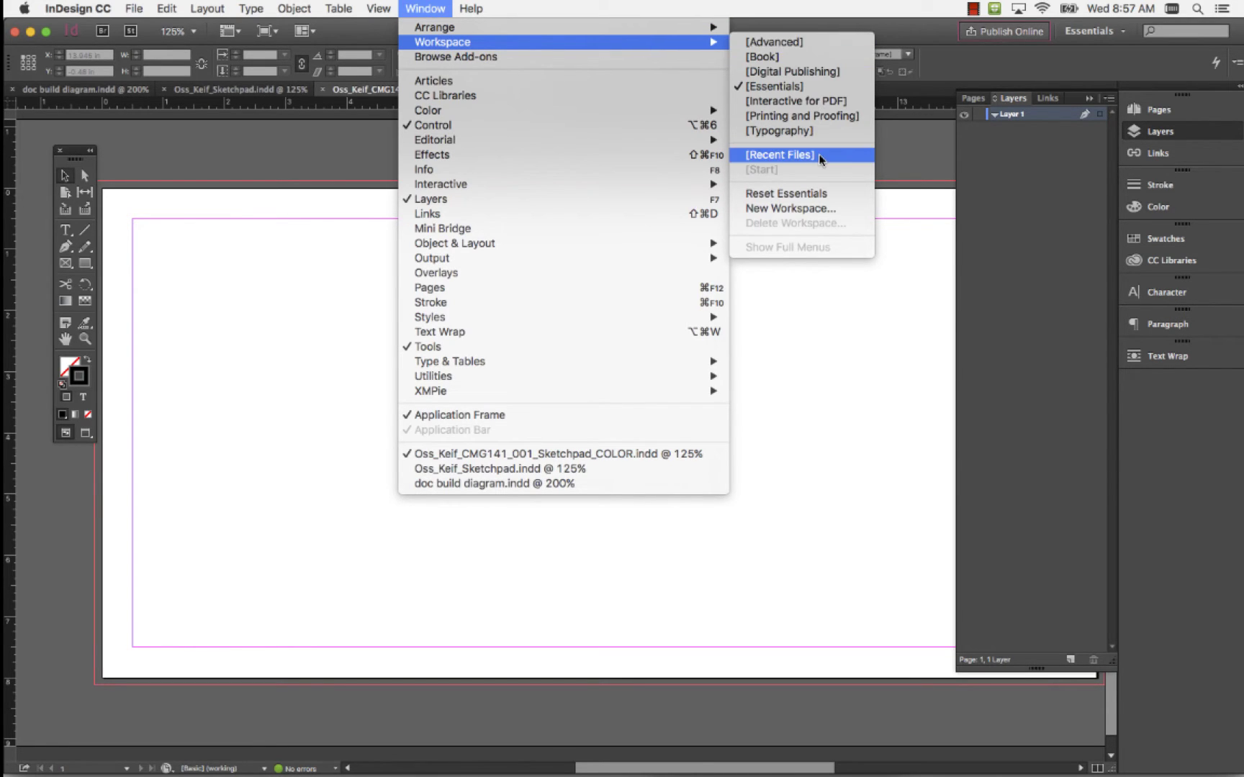
{"action": "left_click", "coordinate": [815, 192]}
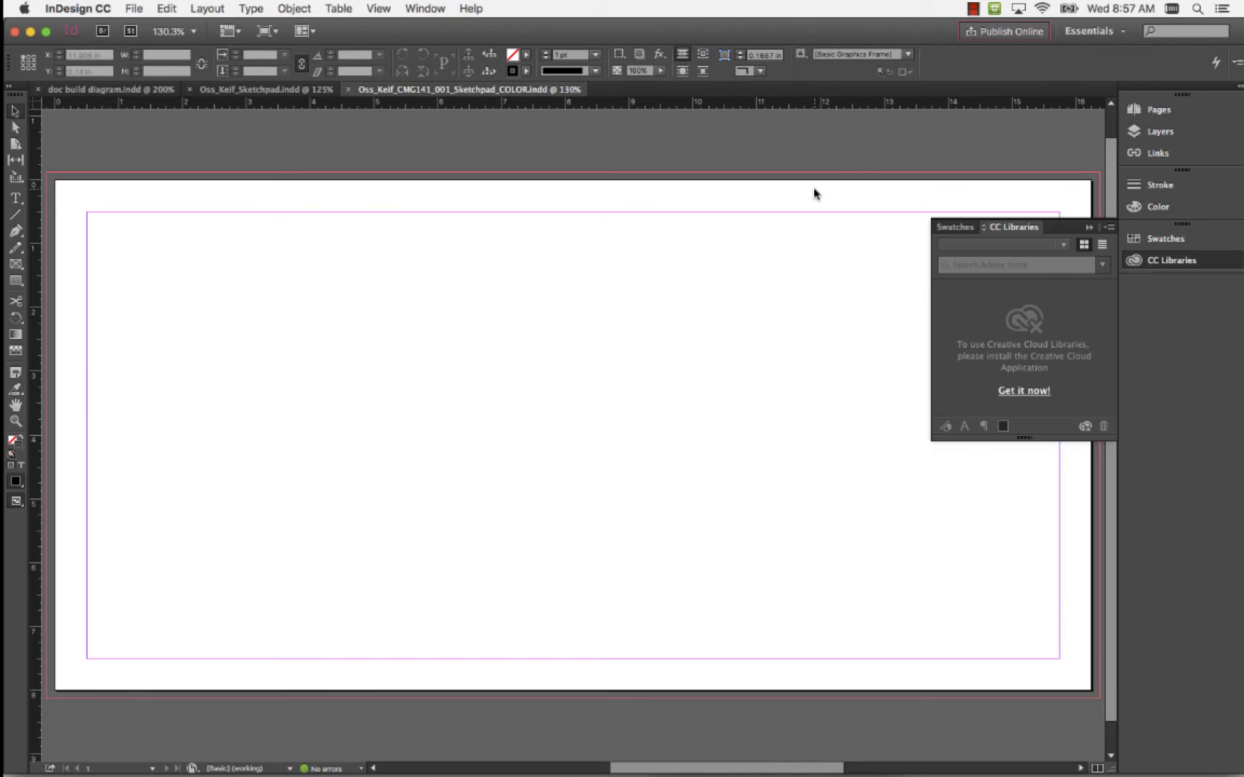
{"action": "left_click", "coordinate": [1181, 265]}
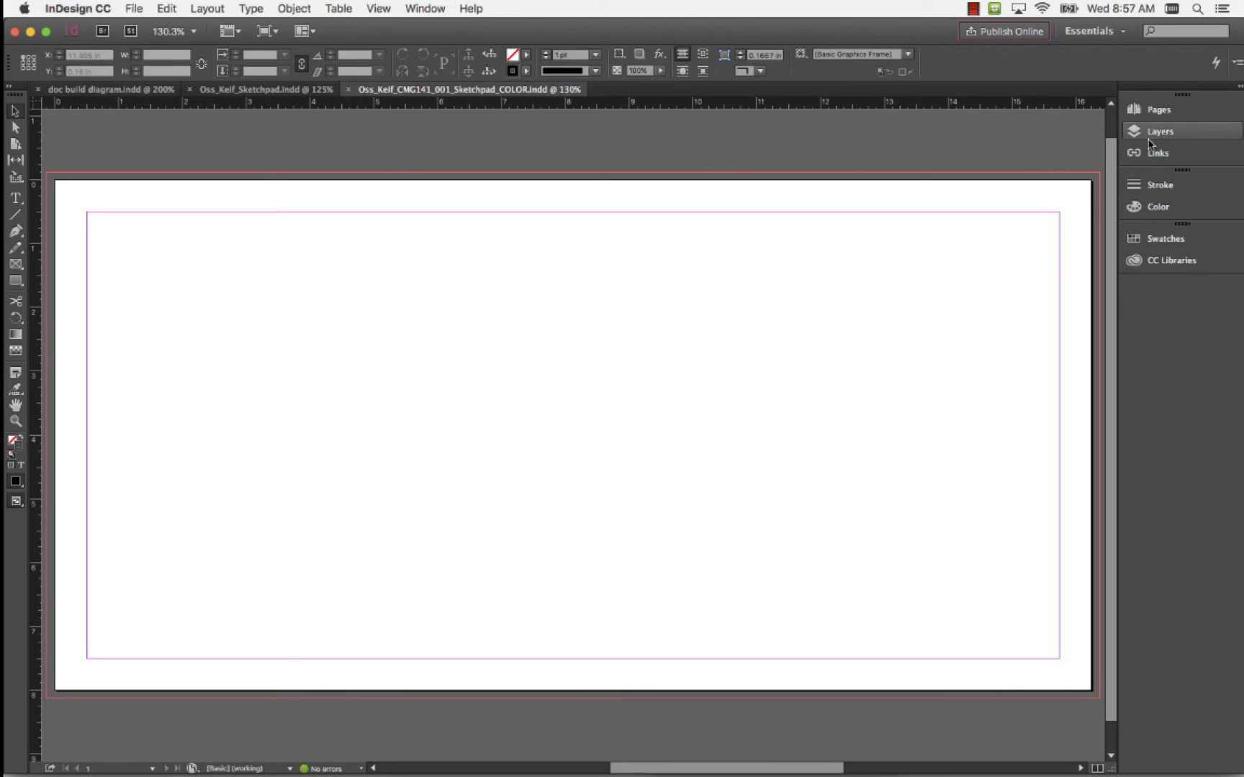
Remove the Pages and CC Libraries panels from the panel dock.
{"action": "left_click", "coordinate": [1154, 114]}
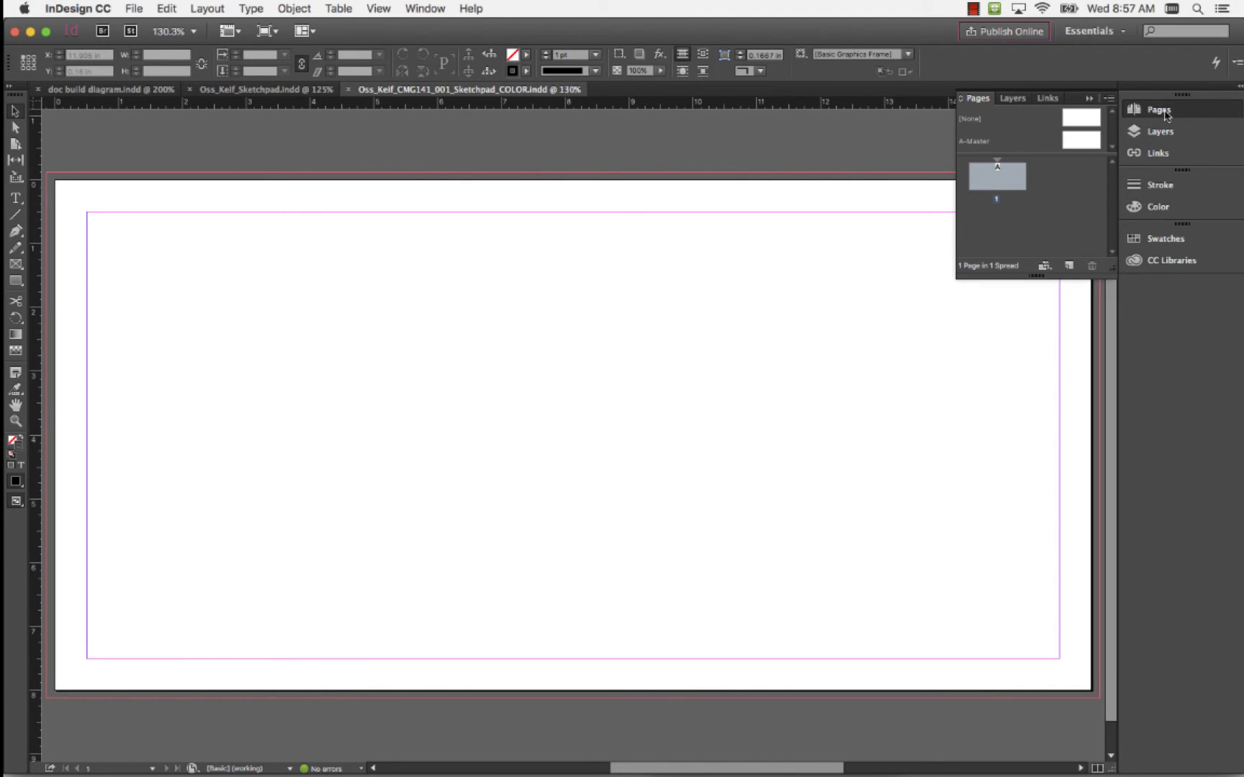
{"action": "left_click_drag", "start_coordinate": [1166, 115], "coordinate": [935, 148]}
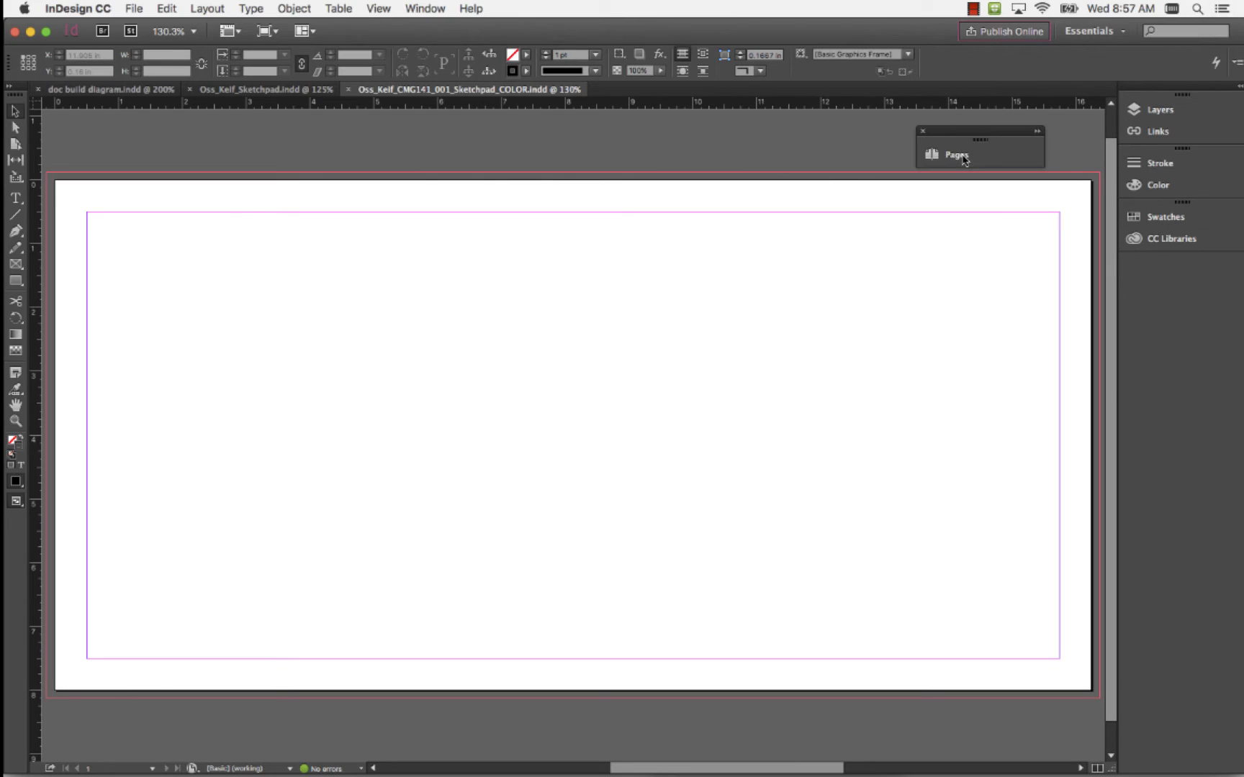
{"action": "left_click", "coordinate": [922, 131]}
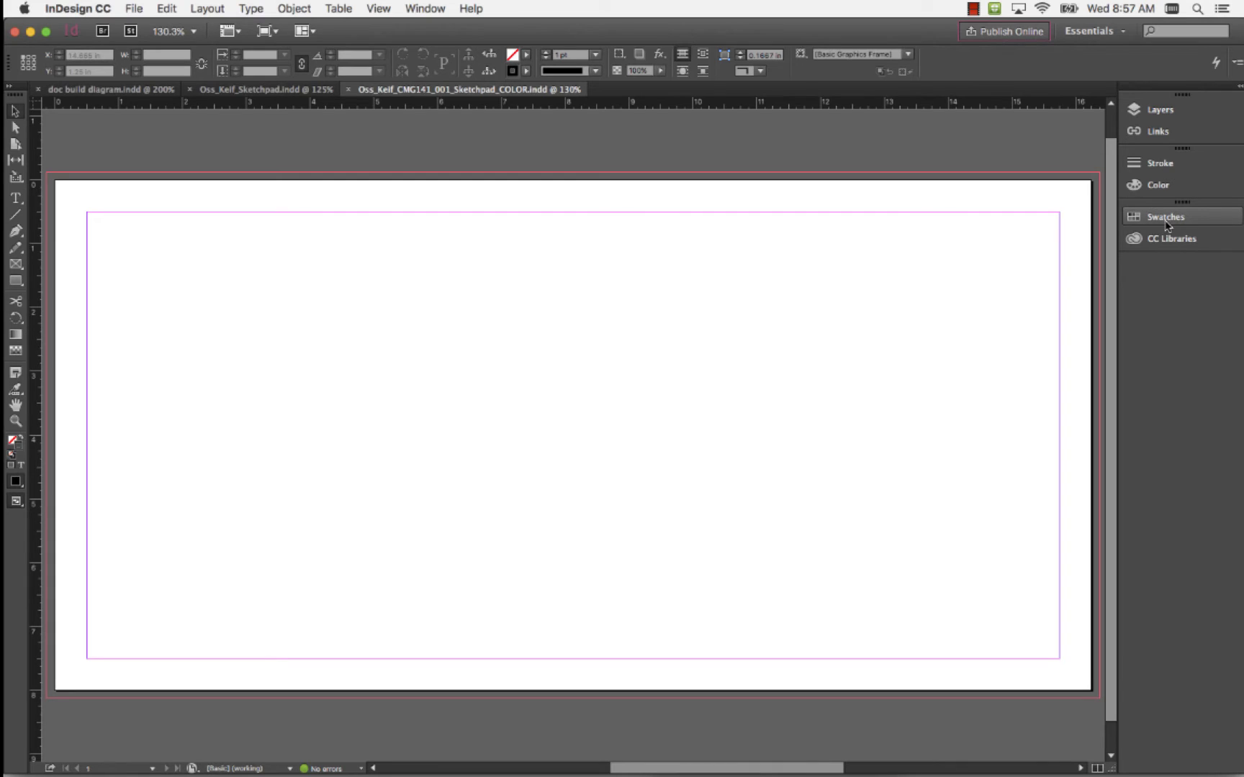
{"action": "left_click", "coordinate": [1167, 244]}
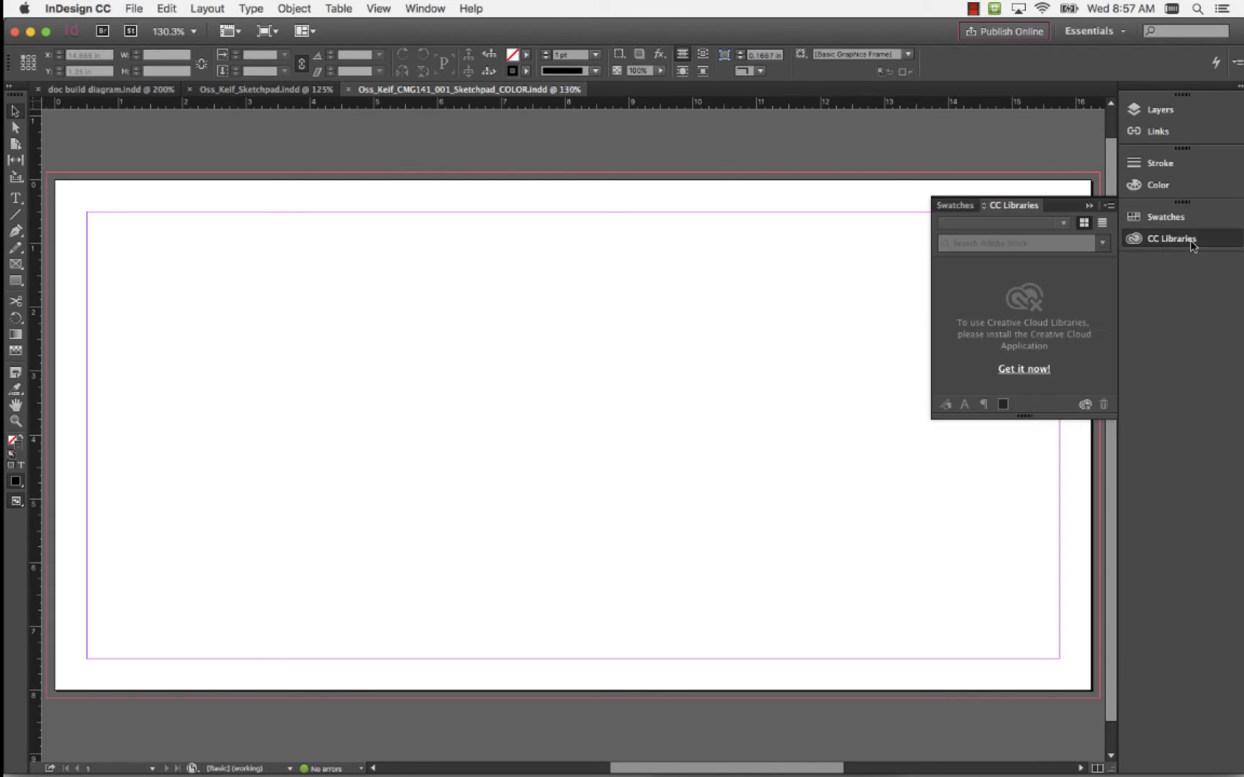
{"action": "left_click_drag", "start_coordinate": [1193, 244], "coordinate": [955, 245]}
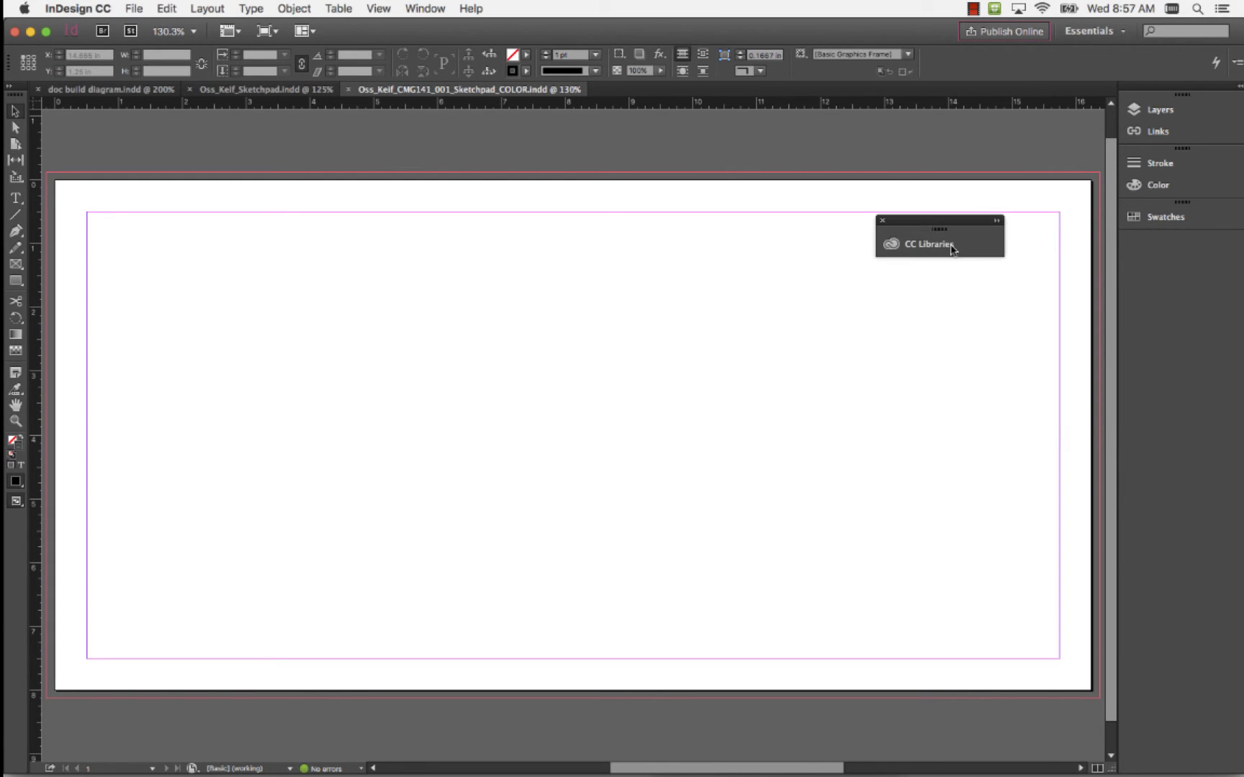
{"action": "left_click", "coordinate": [880, 221]}
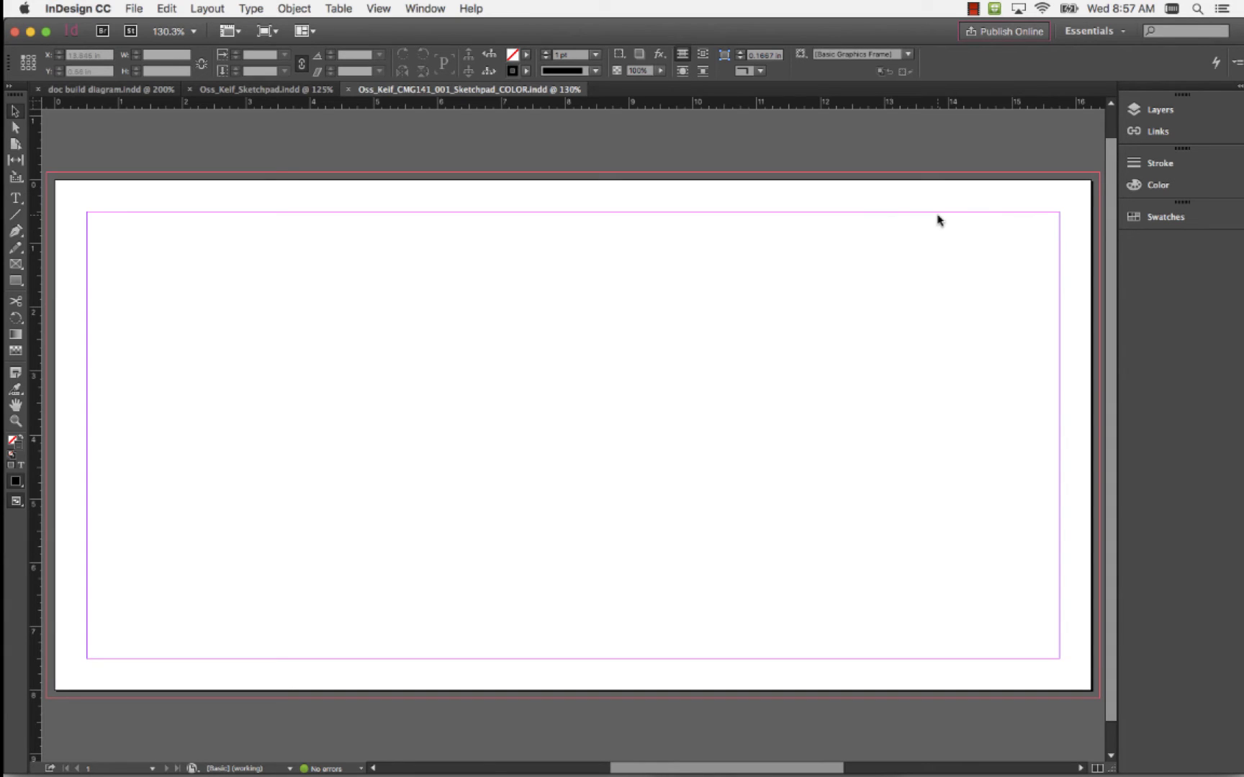
Open the Character panel, add it to the panel dock below Swatches and collapse it.
{"action": "left_click", "coordinate": [423, 7]}
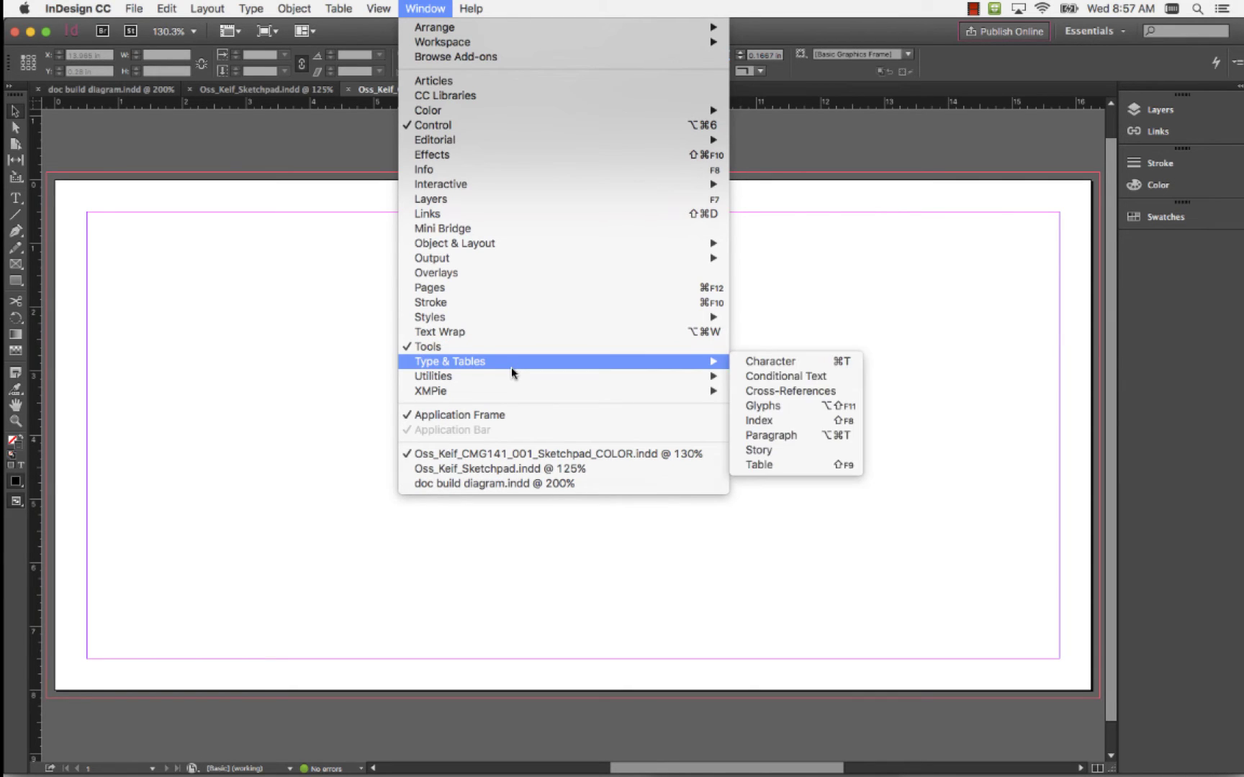
{"action": "mouse_move", "coordinate": [691, 368]}
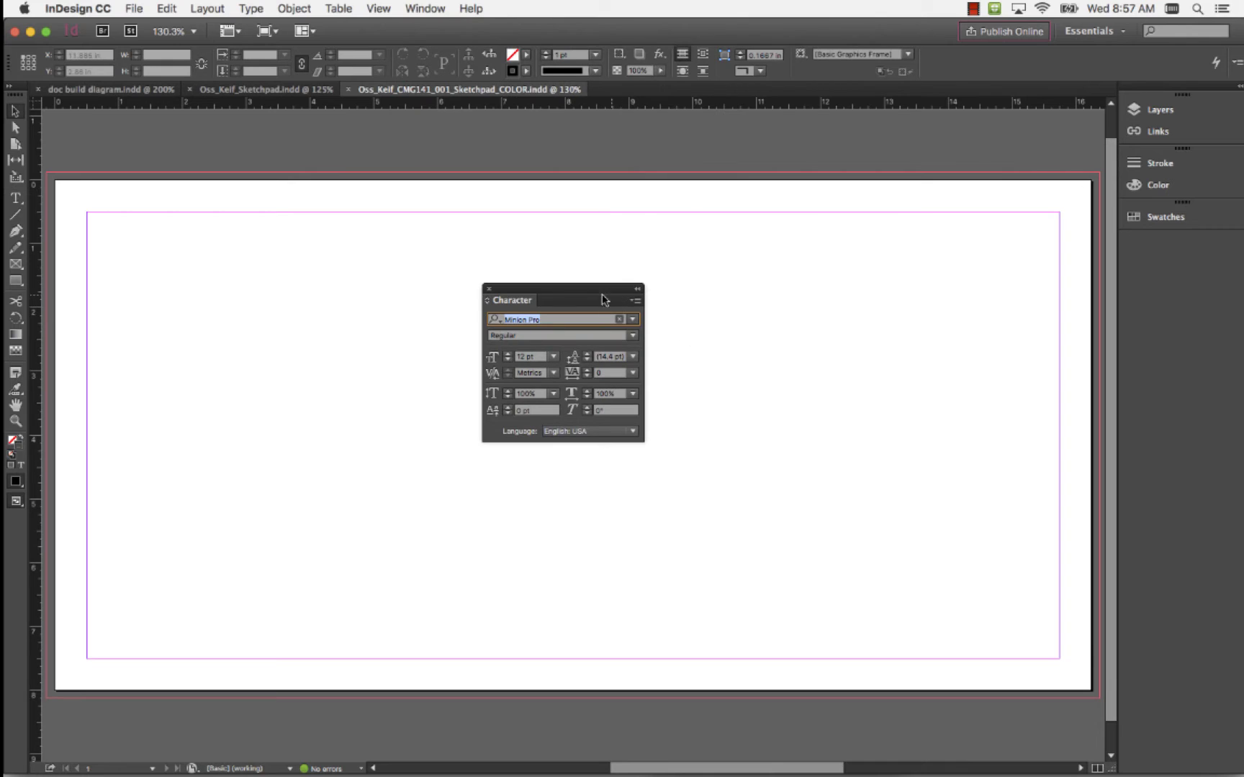
{"action": "left_click_drag", "start_coordinate": [580, 290], "coordinate": [1207, 257]}
{"action": "left_click", "coordinate": [1189, 251]}
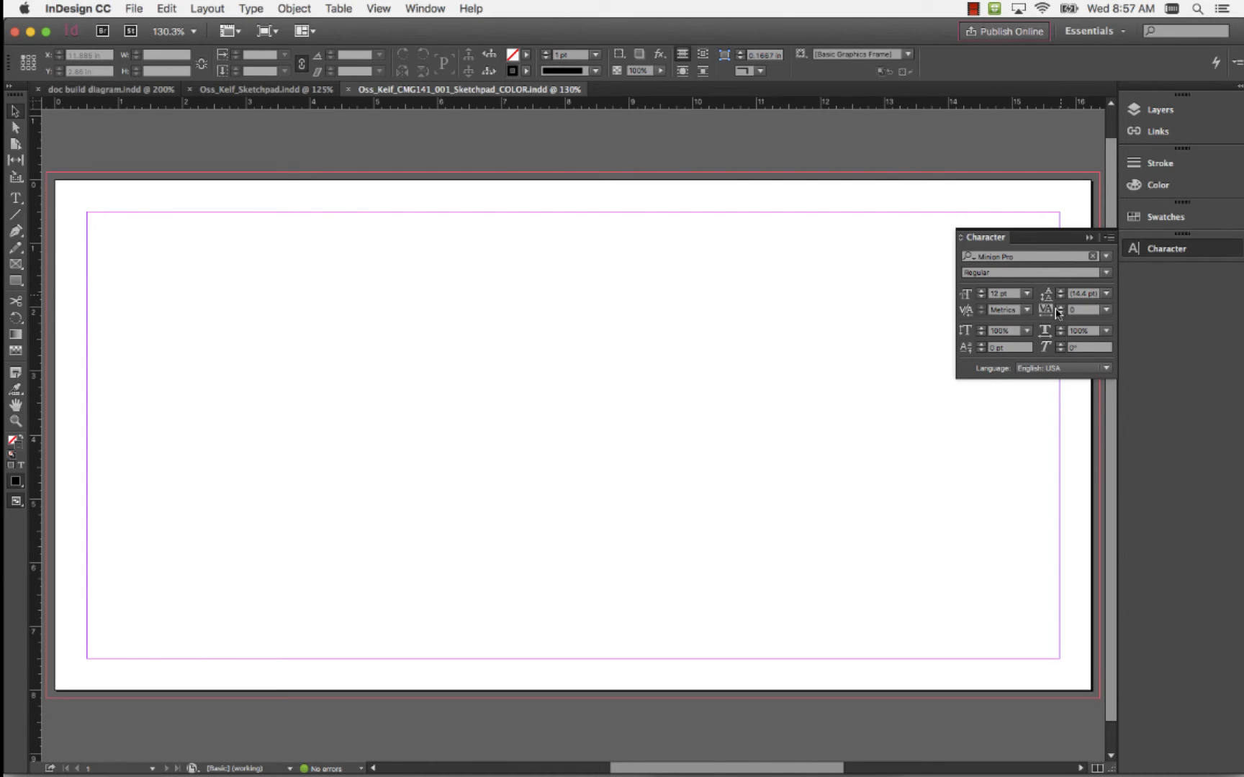
{"action": "left_click", "coordinate": [1173, 250]}
Open the Paragraph panel and add it to the panel dock below Character.
{"action": "left_click", "coordinate": [422, 8]}
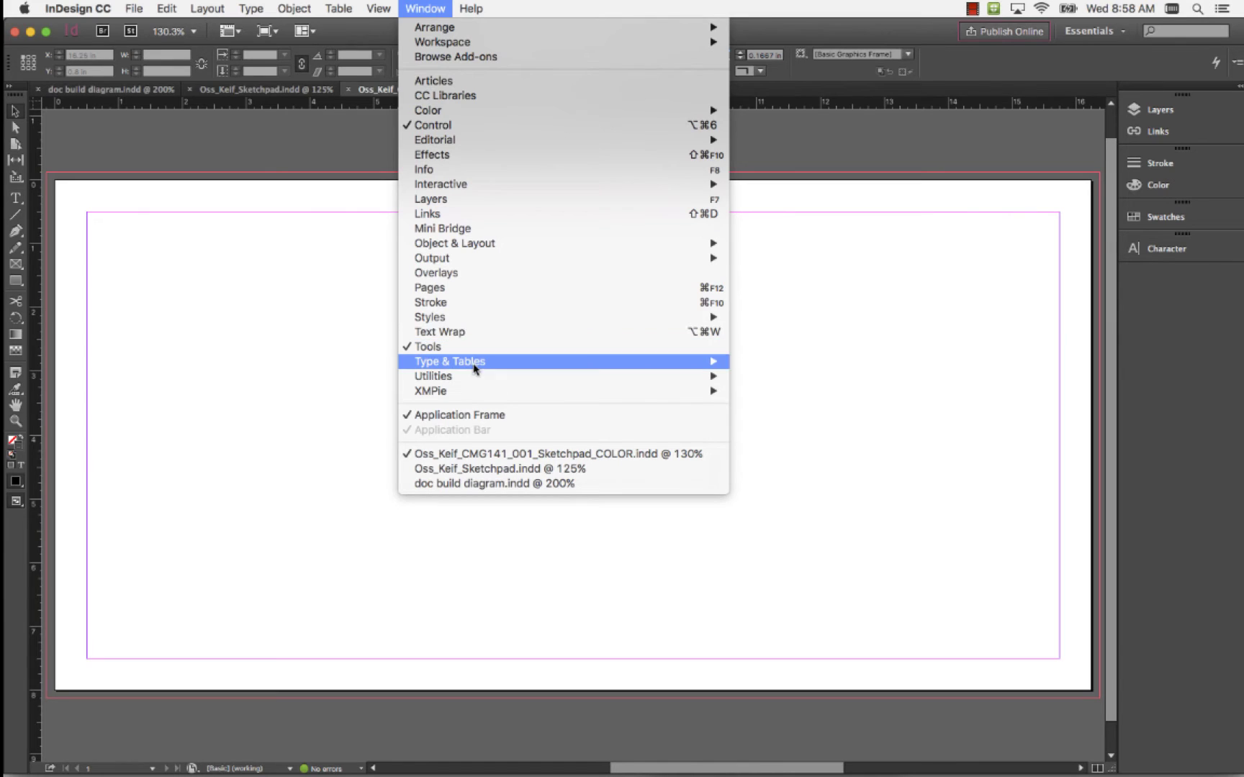
{"action": "mouse_move", "coordinate": [475, 367]}
{"action": "left_click", "coordinate": [853, 437]}
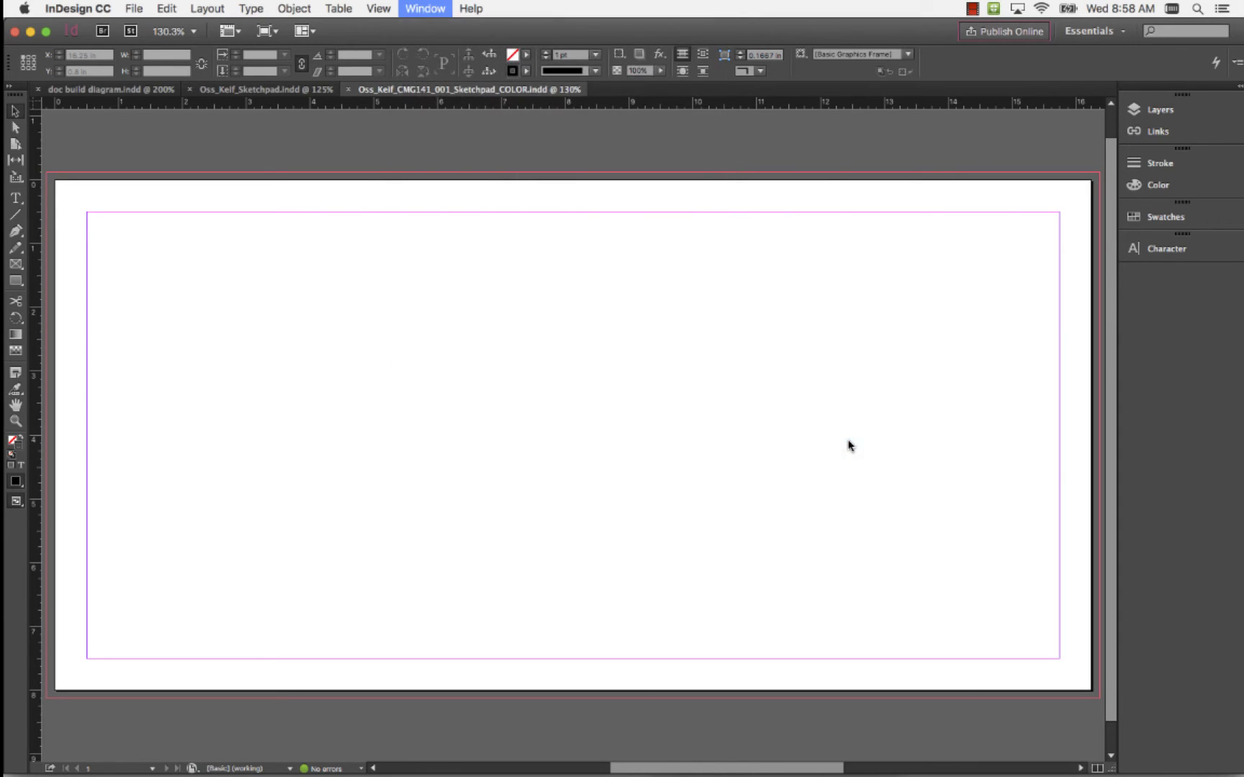
{"action": "left_click_drag", "start_coordinate": [583, 290], "coordinate": [1188, 287]}
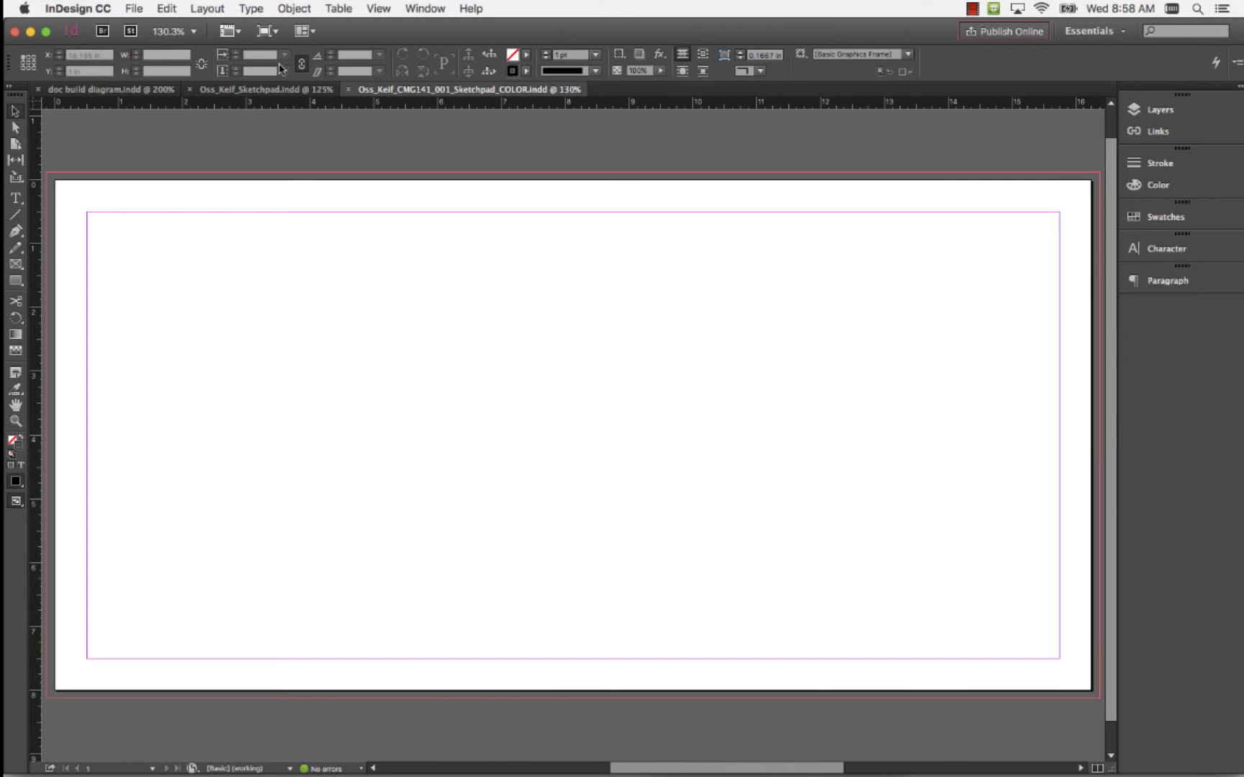
Look at the second back-cover text column in the finished sketchpad document, and return to the blank cover document.
{"action": "left_click", "coordinate": [266, 89]}
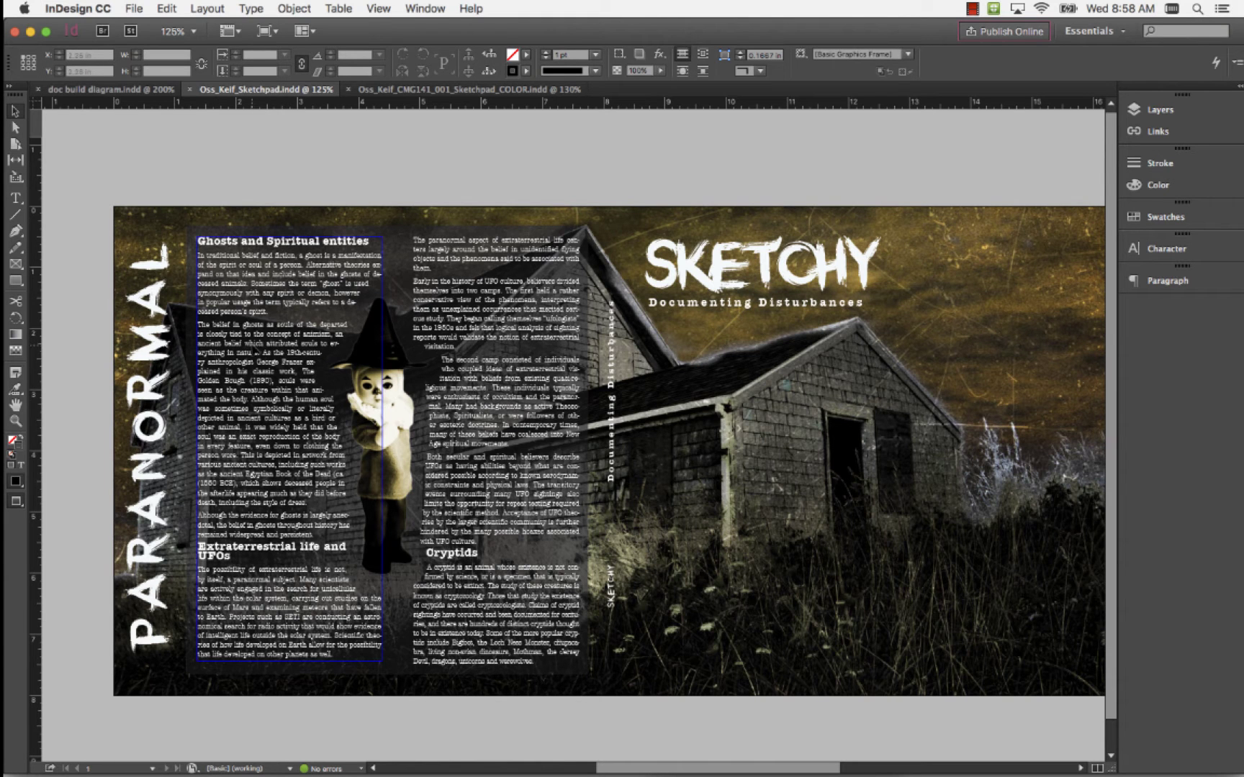
{"action": "left_click", "coordinate": [439, 332]}
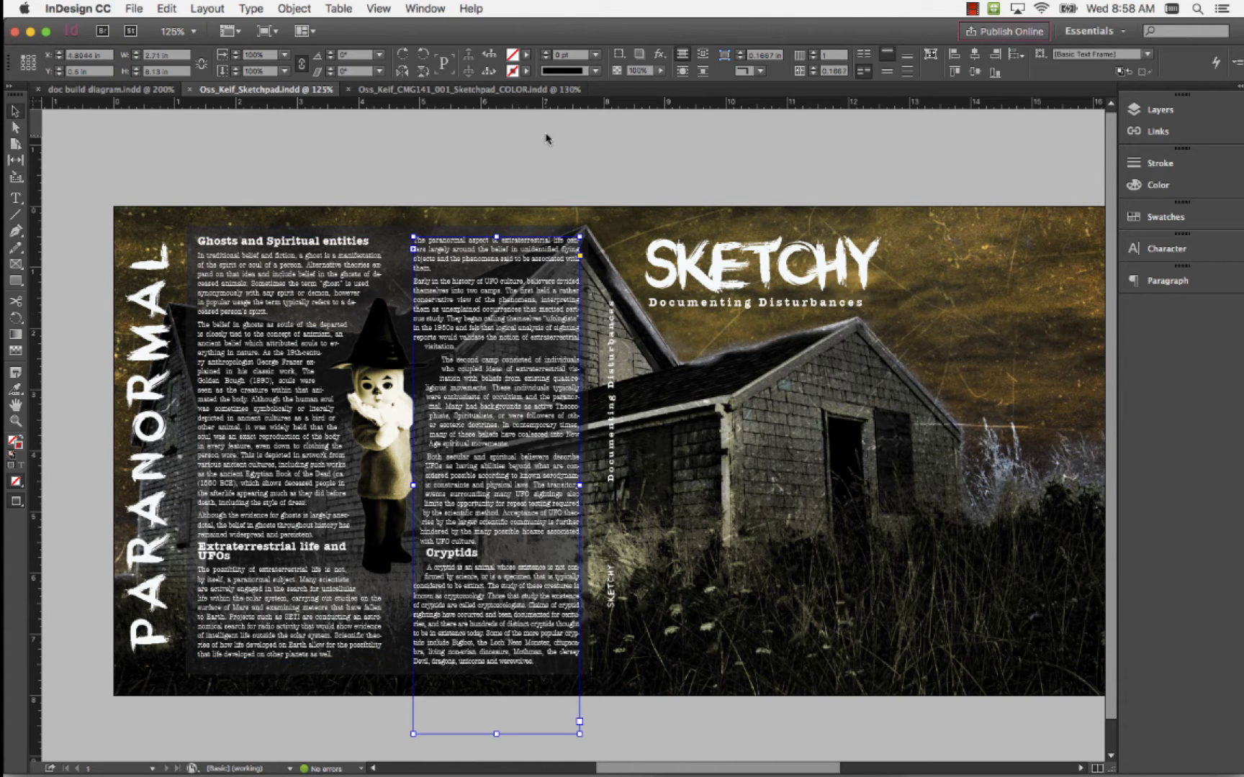
{"action": "left_click", "coordinate": [508, 91]}
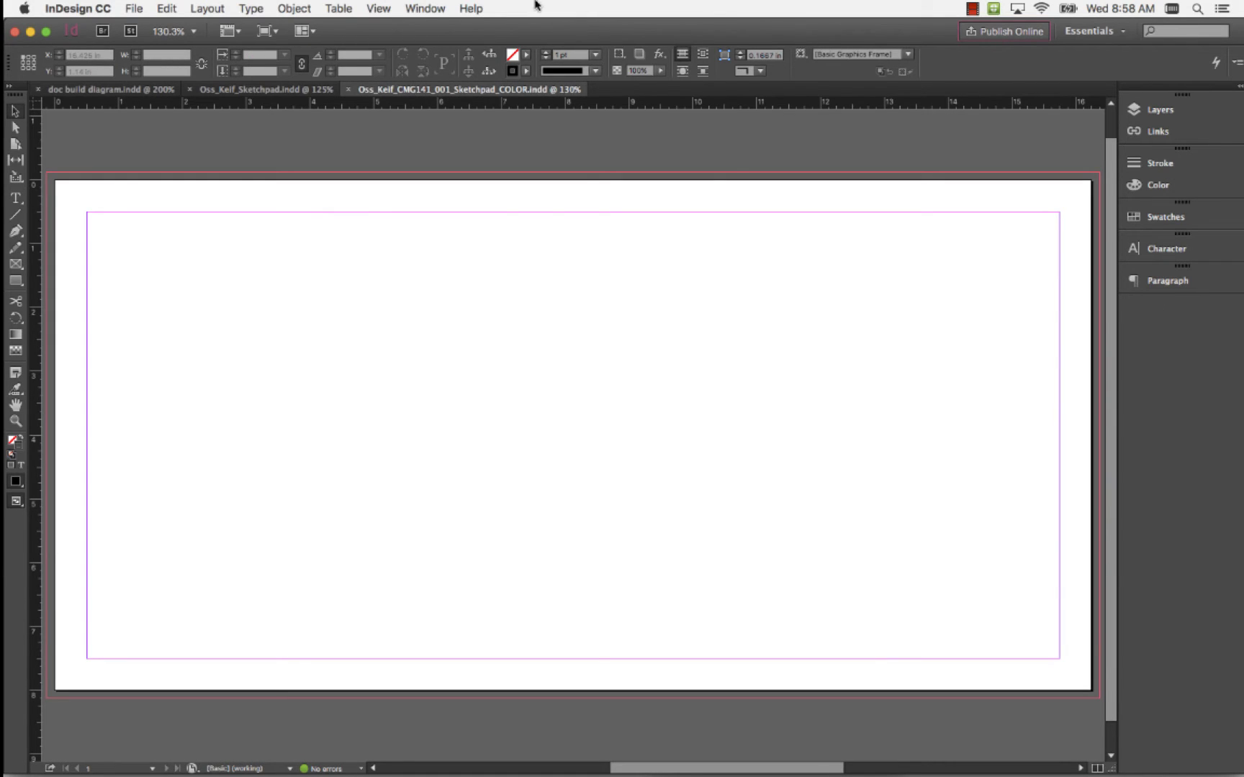
Open the Text Wrap panel and add it to the panel dock below Paragraph.
{"action": "left_click", "coordinate": [435, 7]}
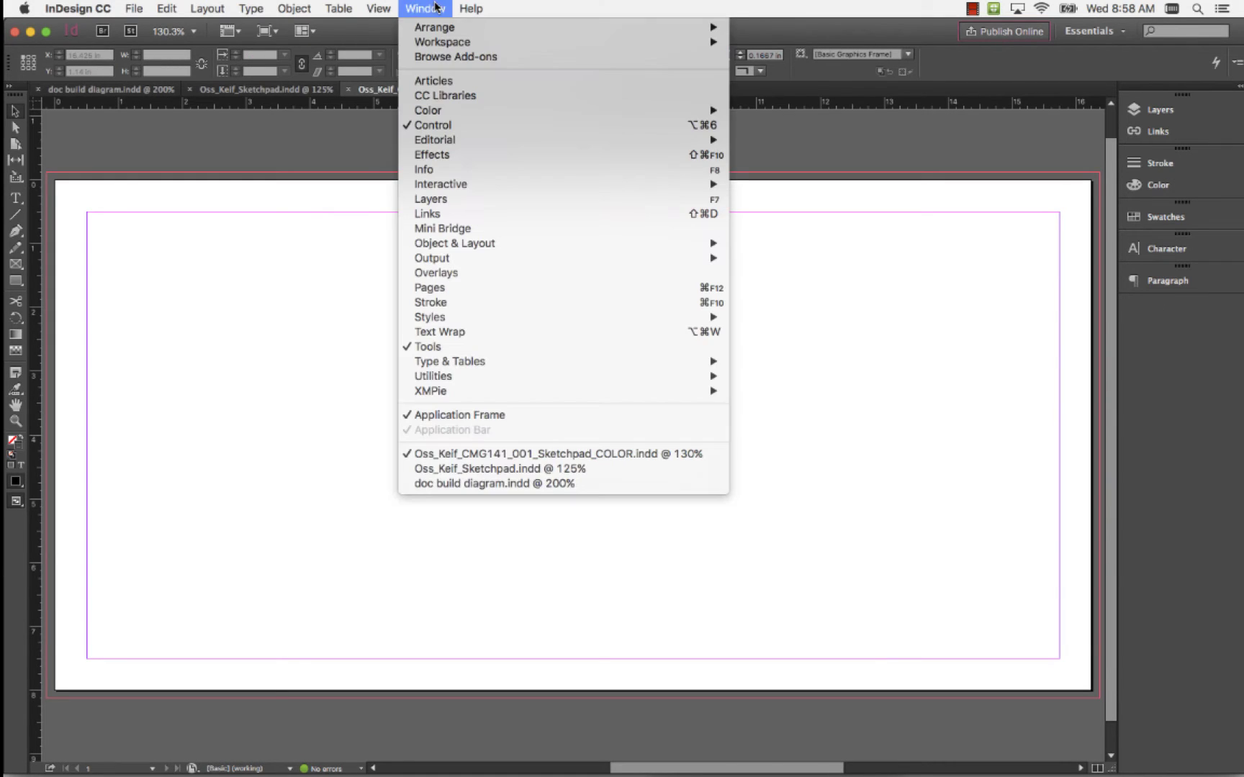
{"action": "left_click", "coordinate": [479, 332]}
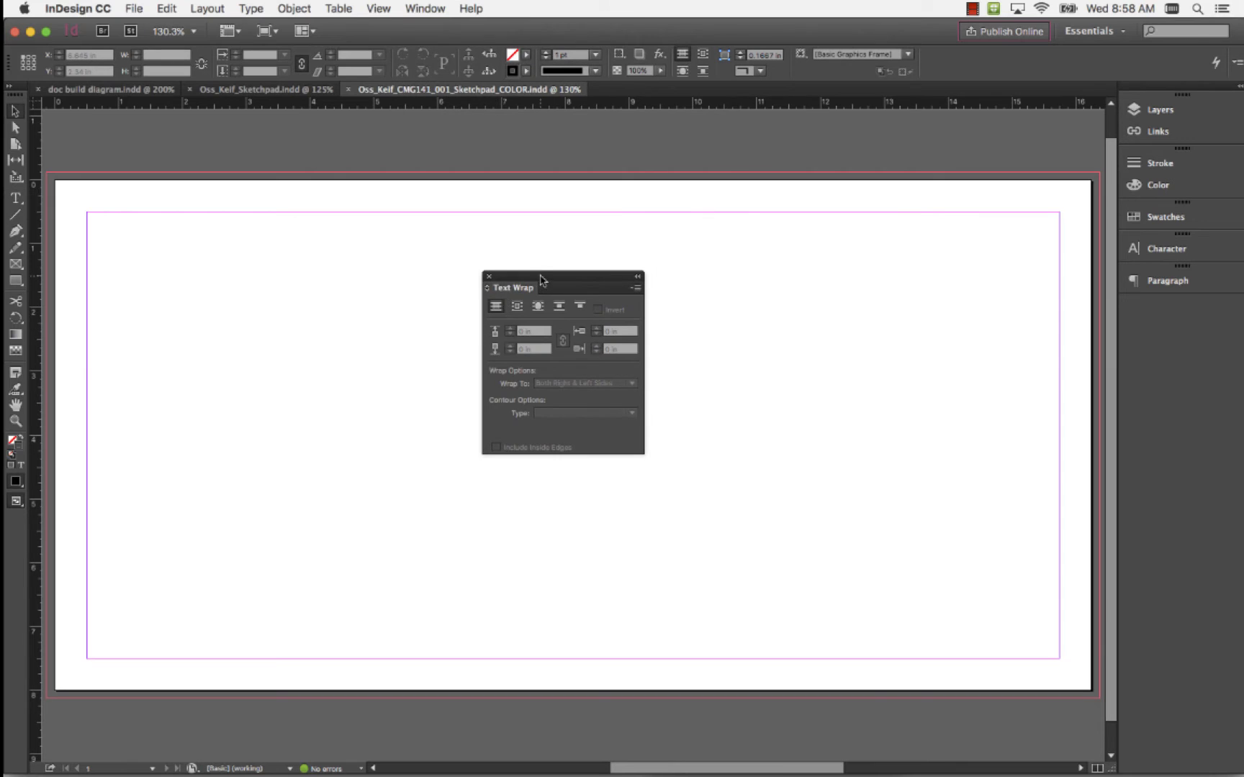
{"action": "left_click_drag", "start_coordinate": [541, 281], "coordinate": [1162, 314]}
{"action": "left_click", "coordinate": [1164, 313]}
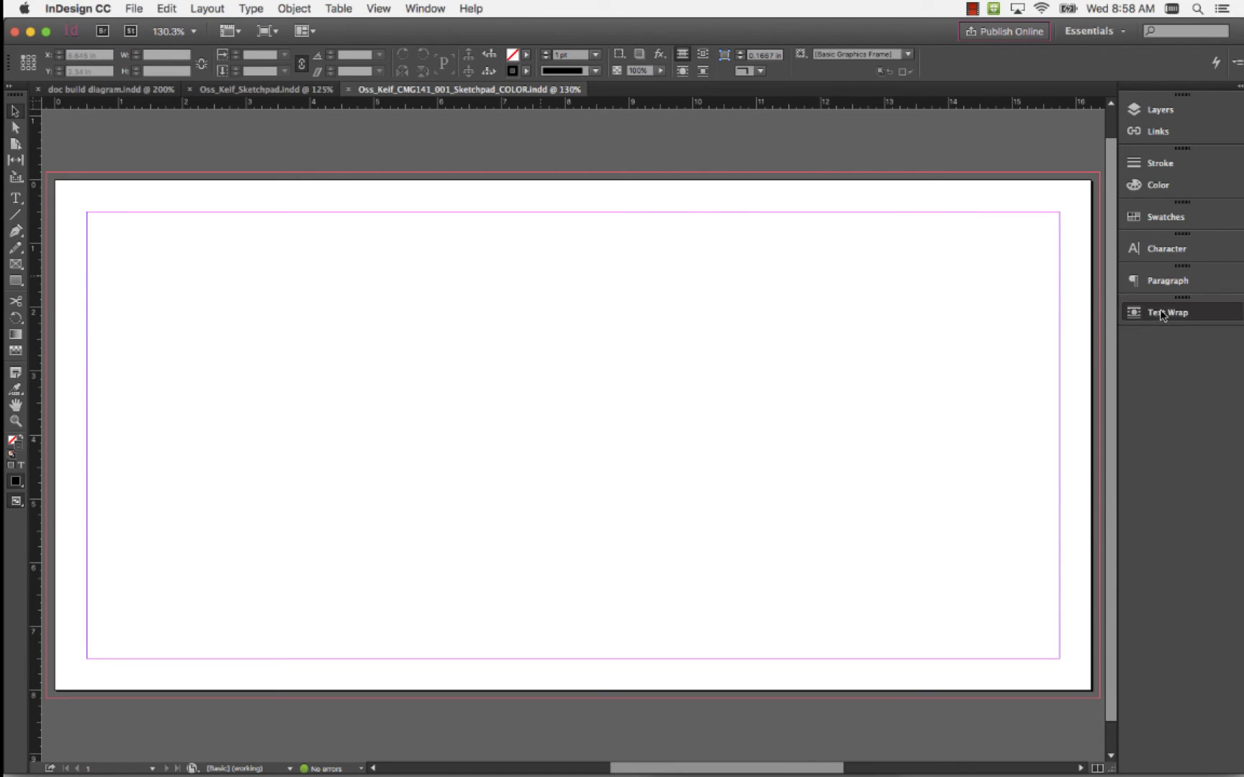
Examine the text wrap around the doll image in the finished sketchpad document, and return to the blank cover document.
{"action": "left_click", "coordinate": [283, 90]}
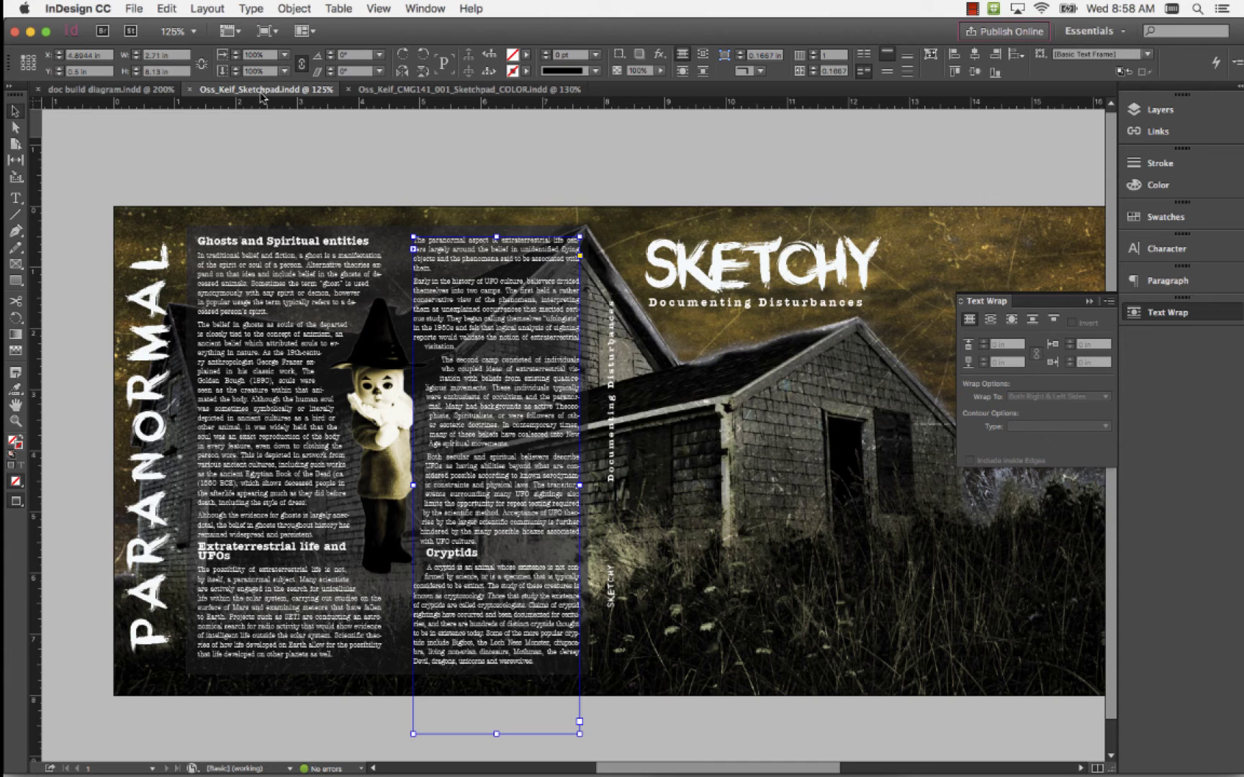
{"action": "left_click", "coordinate": [392, 461]}
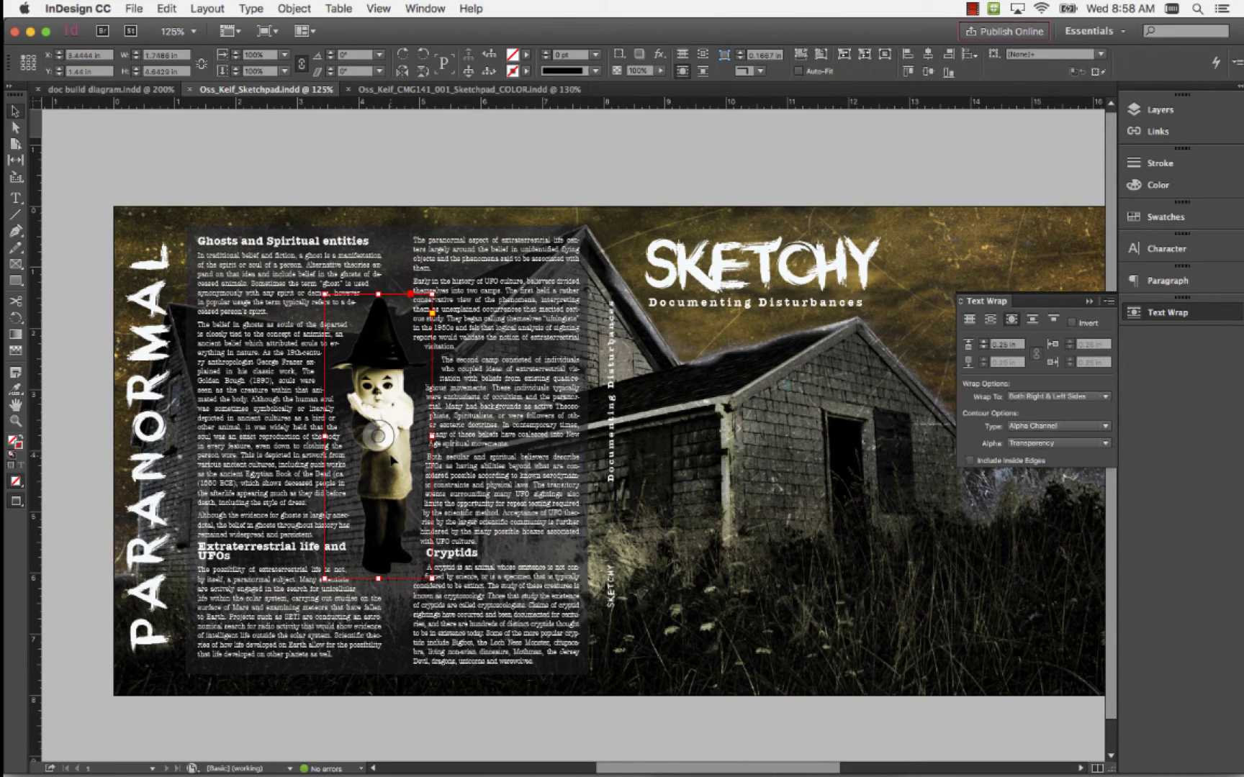
{"action": "left_click", "coordinate": [341, 133]}
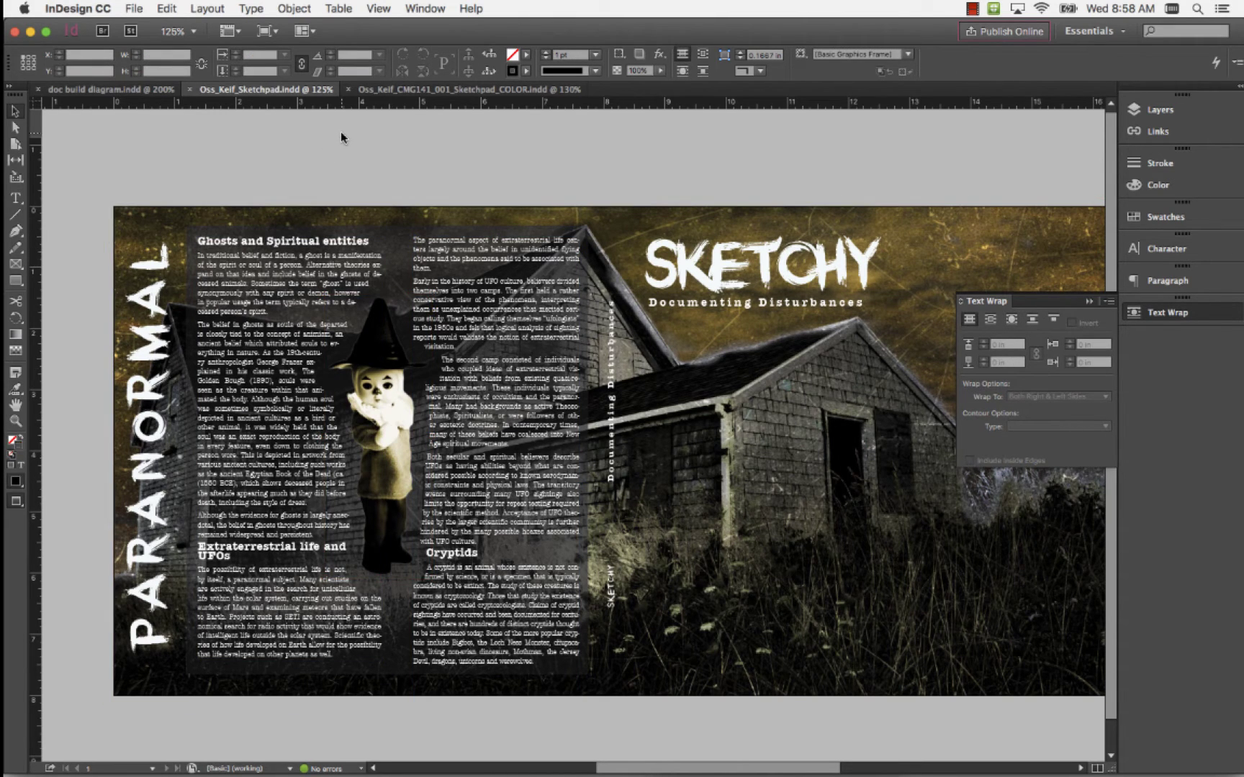
{"action": "key", "text": "w"}
{"action": "key", "text": "w"}
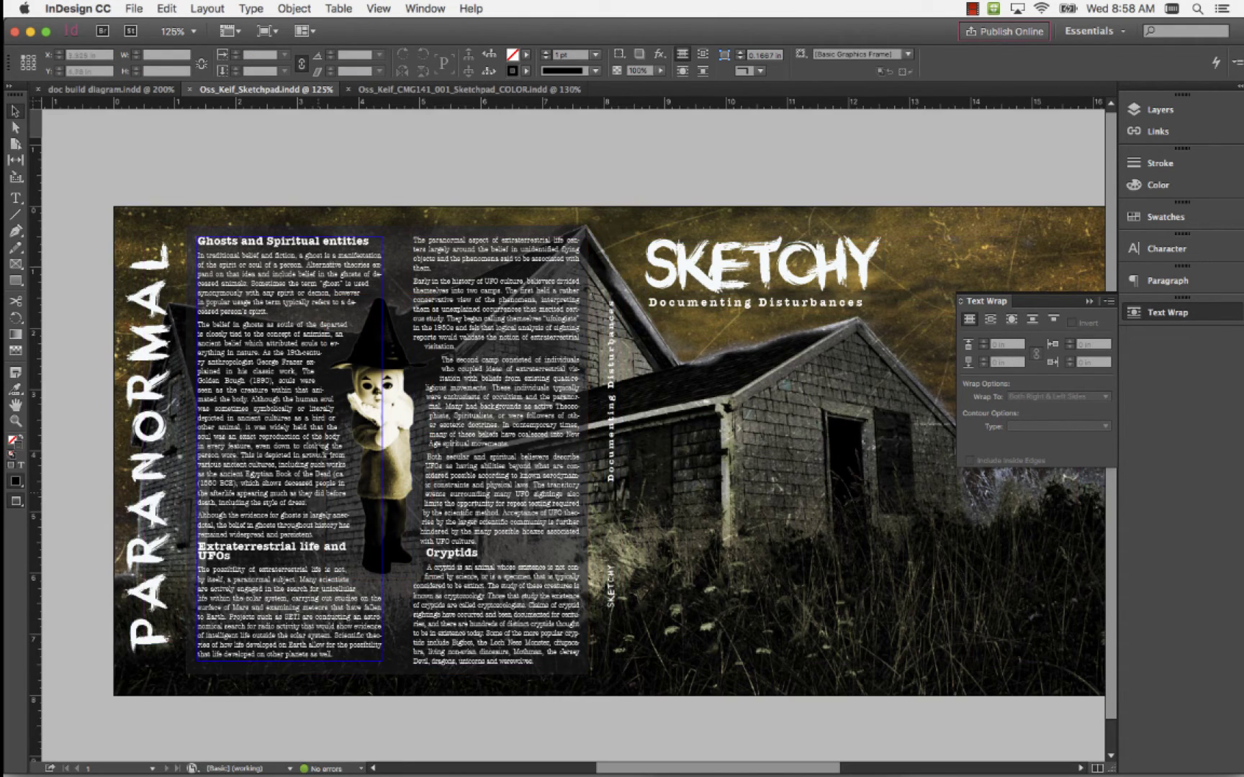
{"action": "left_click", "coordinate": [545, 396]}
{"action": "left_click", "coordinate": [395, 368]}
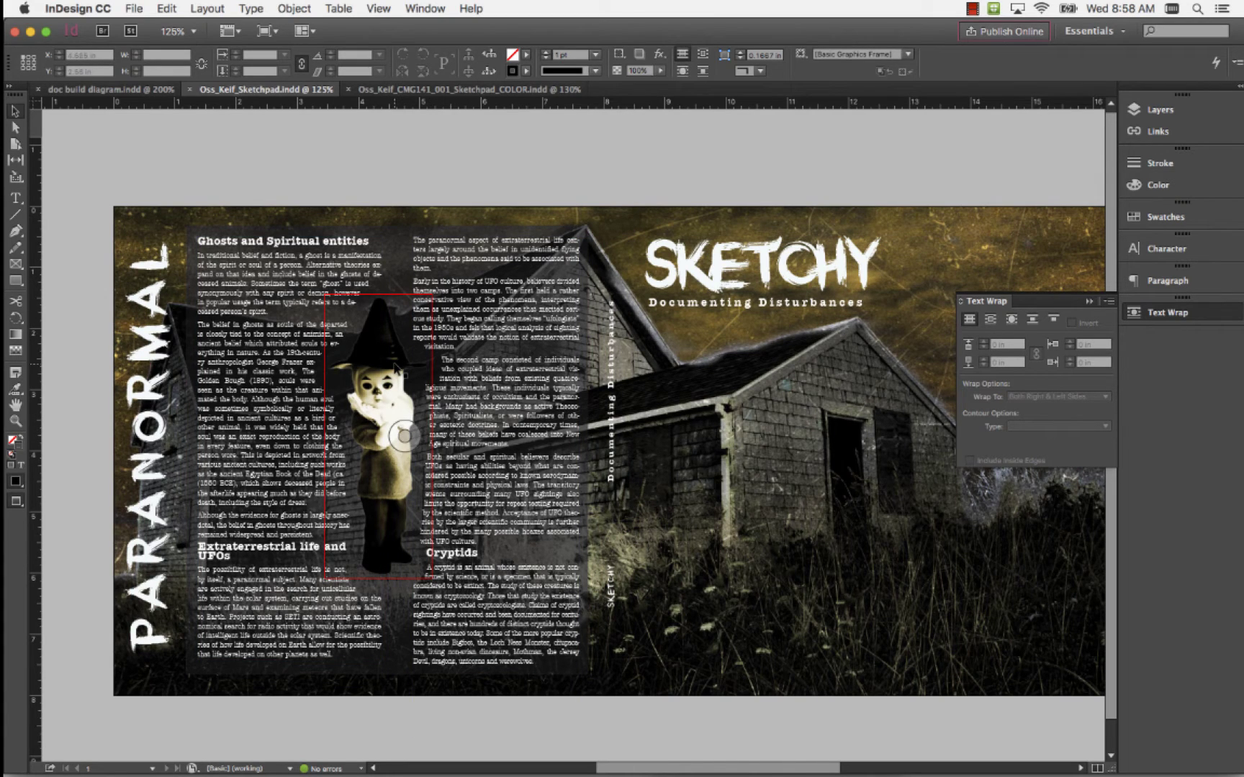
{"action": "left_click", "coordinate": [429, 375]}
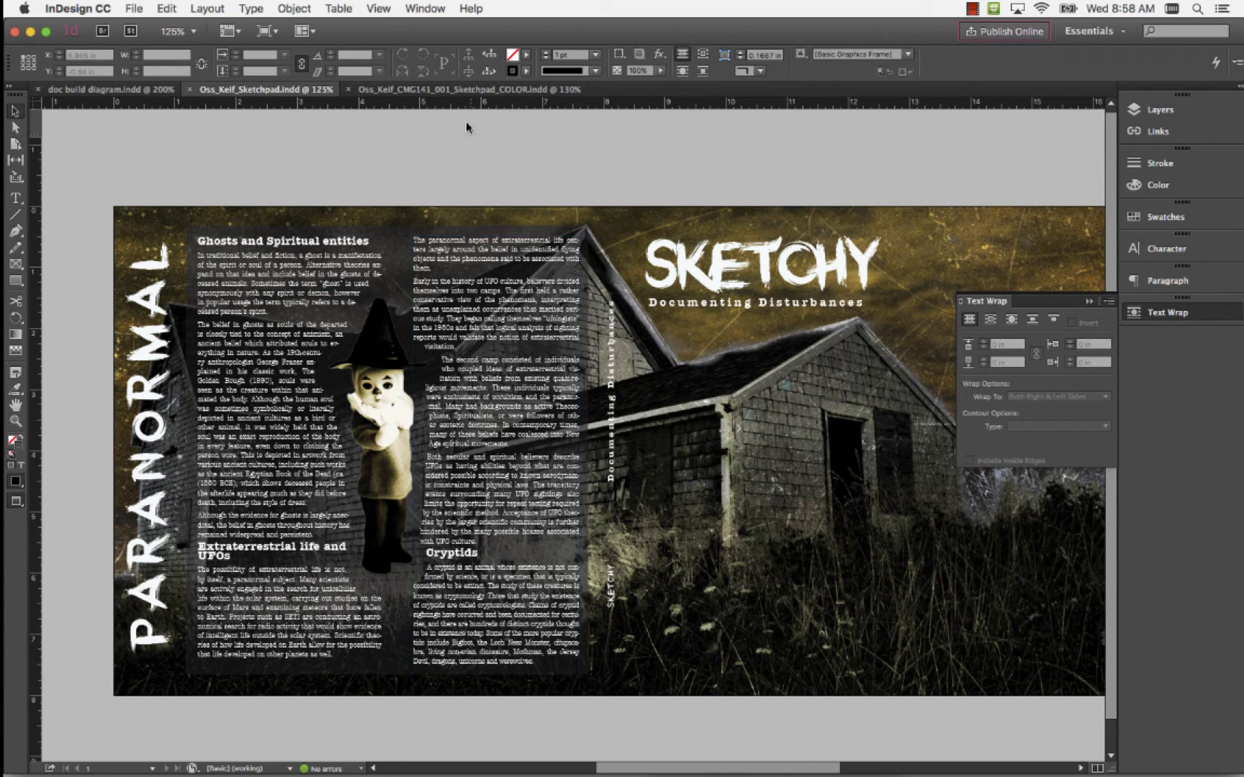
{"action": "left_click", "coordinate": [468, 89]}
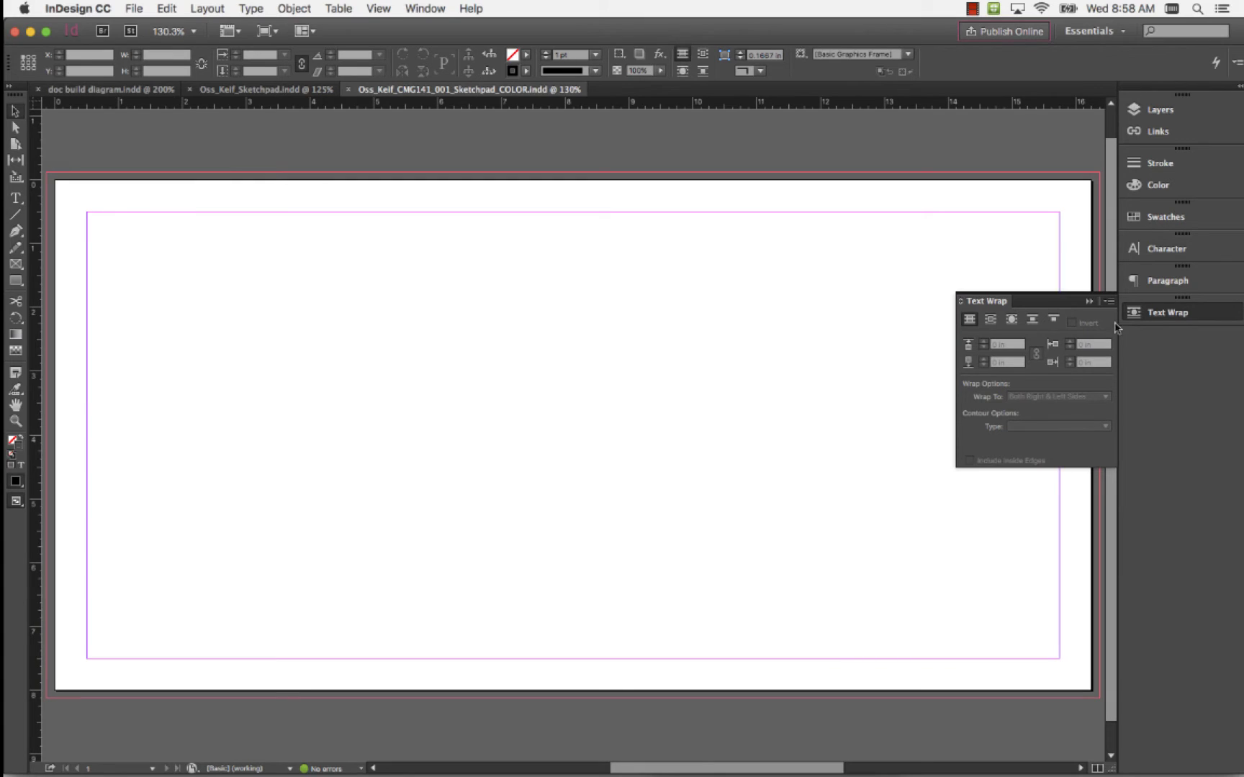
Collapse the Text Wrap panel and save the panel arrangement as a new workspace named Book Cover Layout.
{"action": "left_click", "coordinate": [1089, 301]}
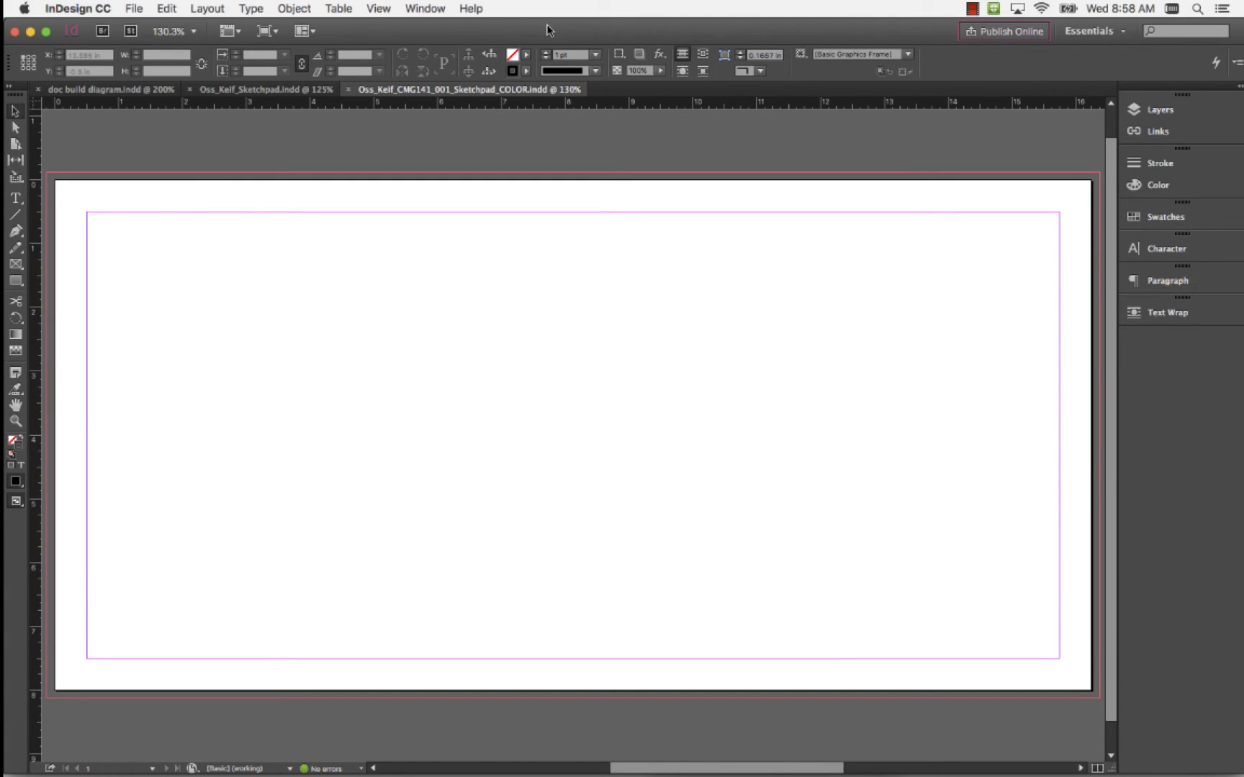
{"action": "left_click", "coordinate": [1125, 33]}
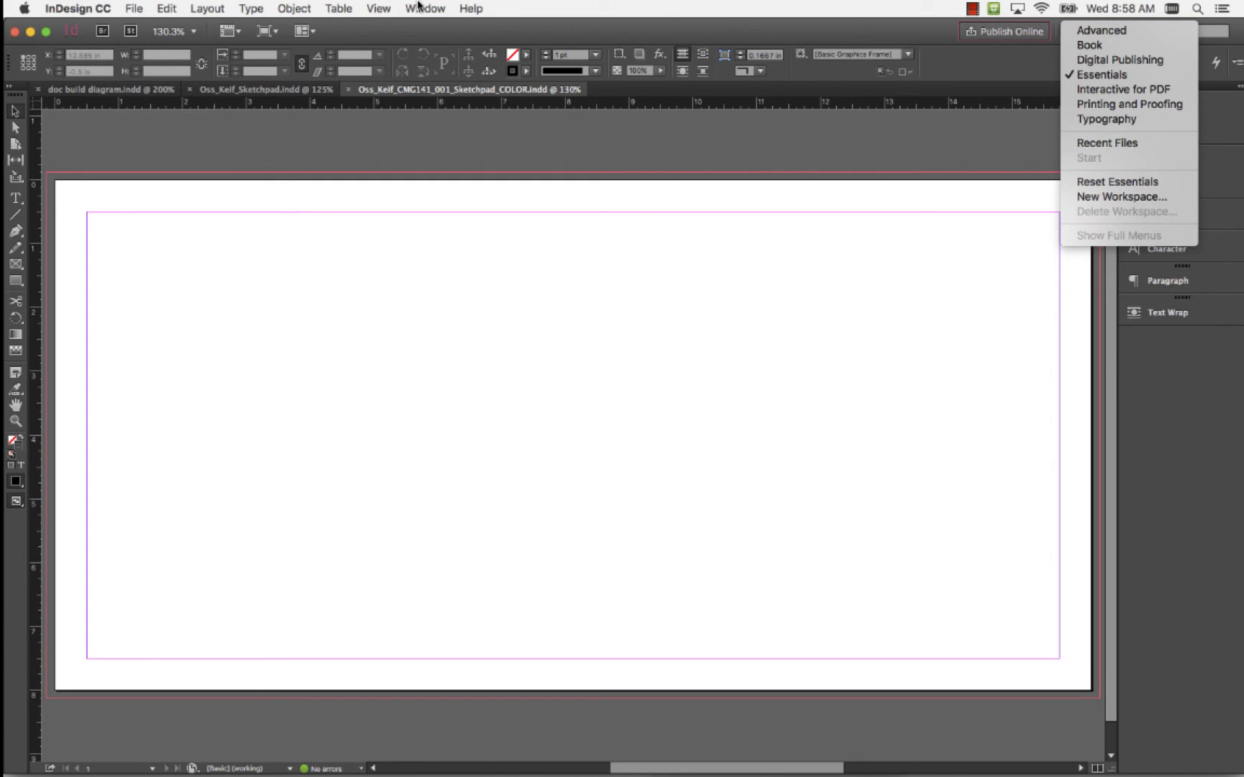
{"action": "left_click", "coordinate": [1154, 202]}
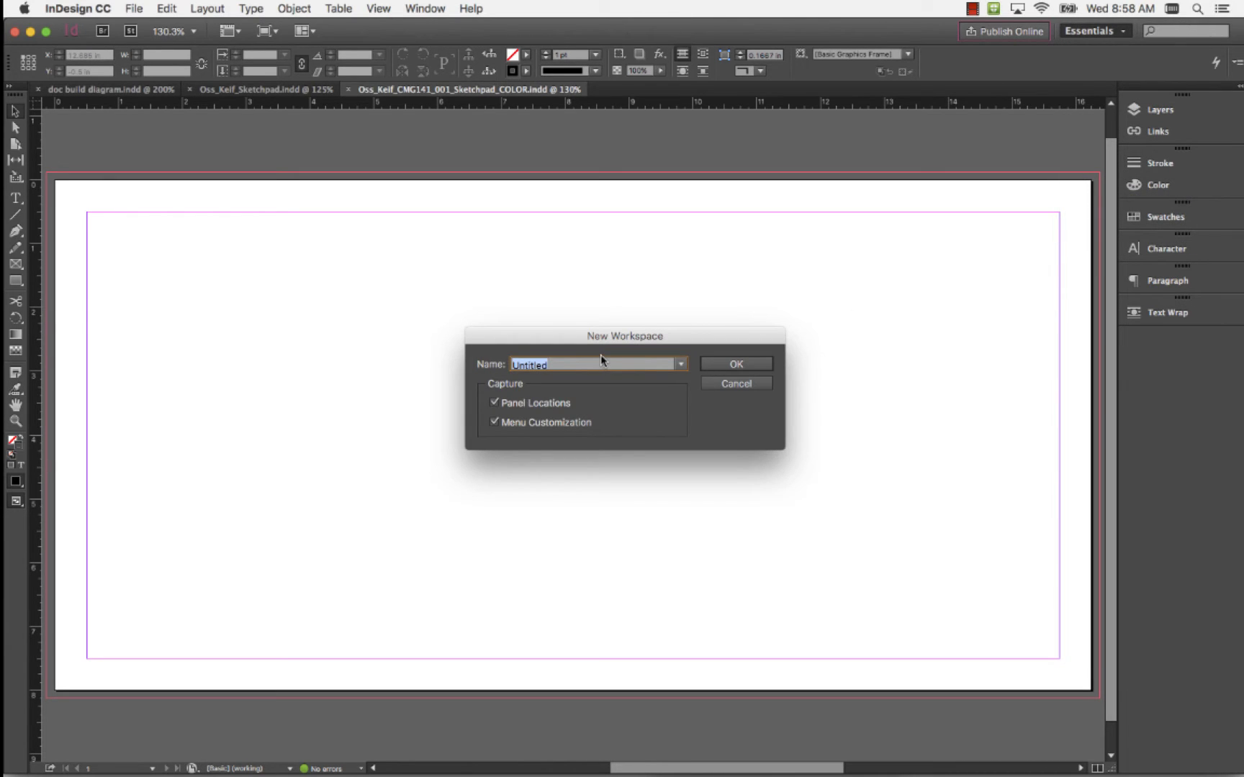
{"action": "type", "text": "Bo"}
{"action": "type", "text": "Book Cov"}
{"action": "type", "text": "er Layout"}
{"action": "key", "text": "Return"}
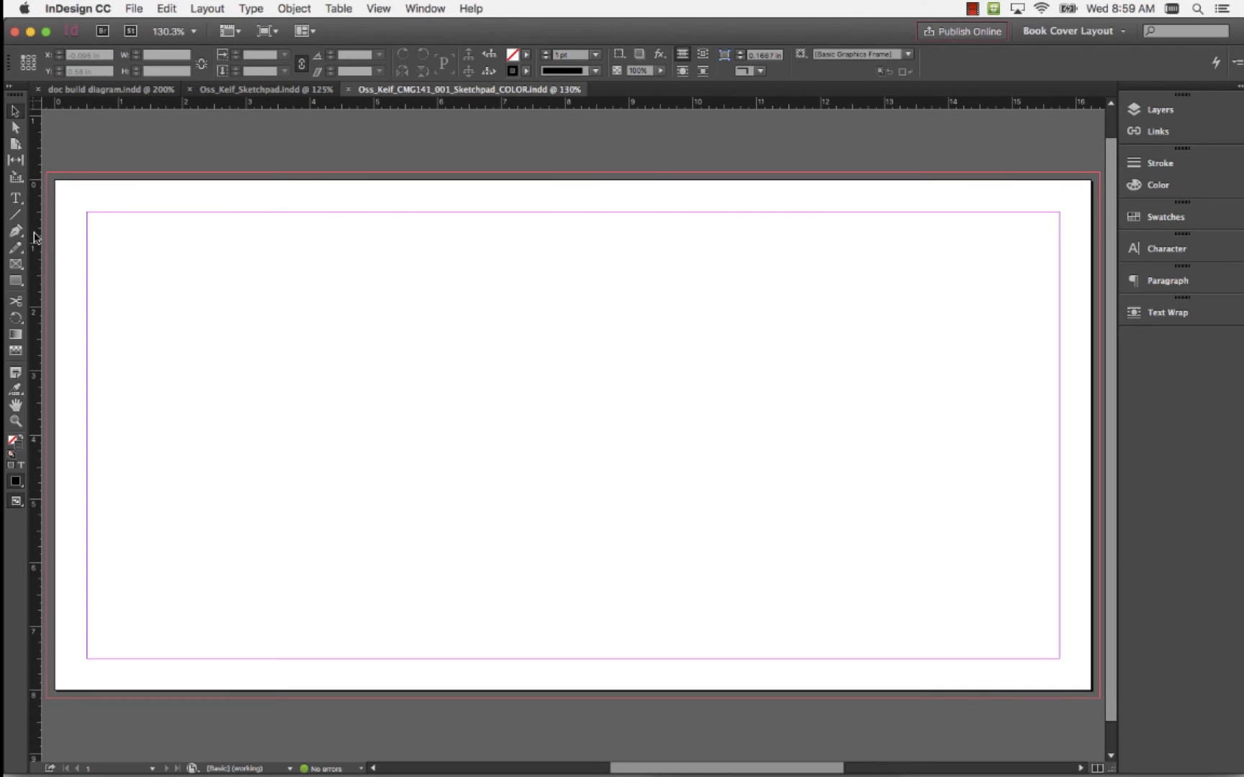
Add a vertical ruler guide at the cover's center by setting its X position to 16.25/2 in.
{"action": "left_click", "coordinate": [379, 7]}
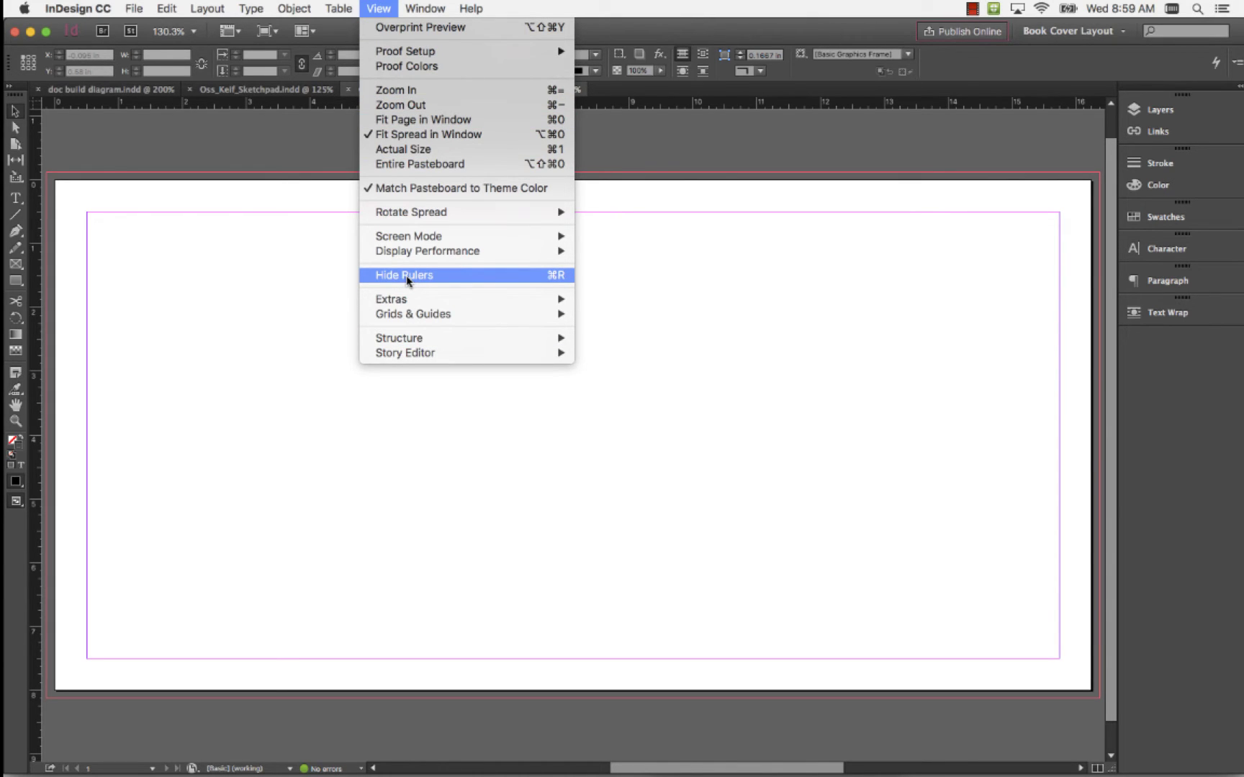
{"action": "left_click", "coordinate": [168, 138]}
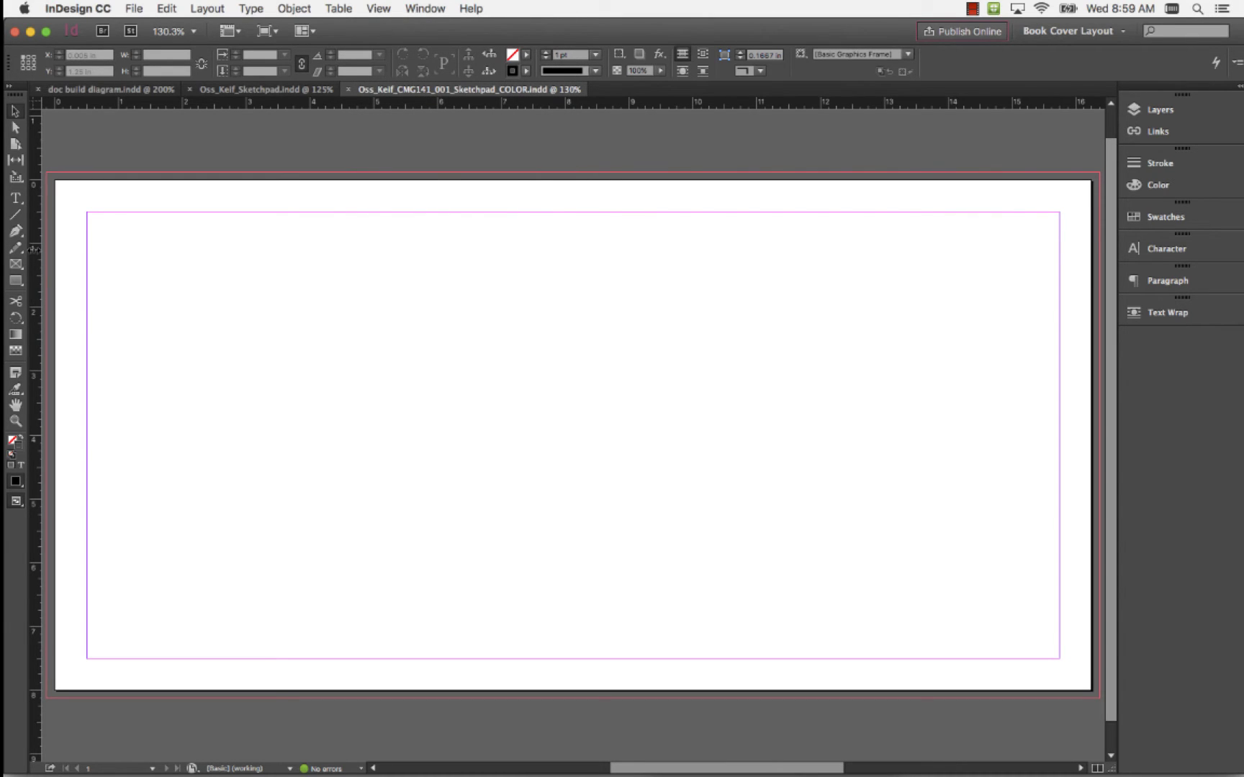
{"action": "left_click_drag", "start_coordinate": [34, 250], "coordinate": [562, 313]}
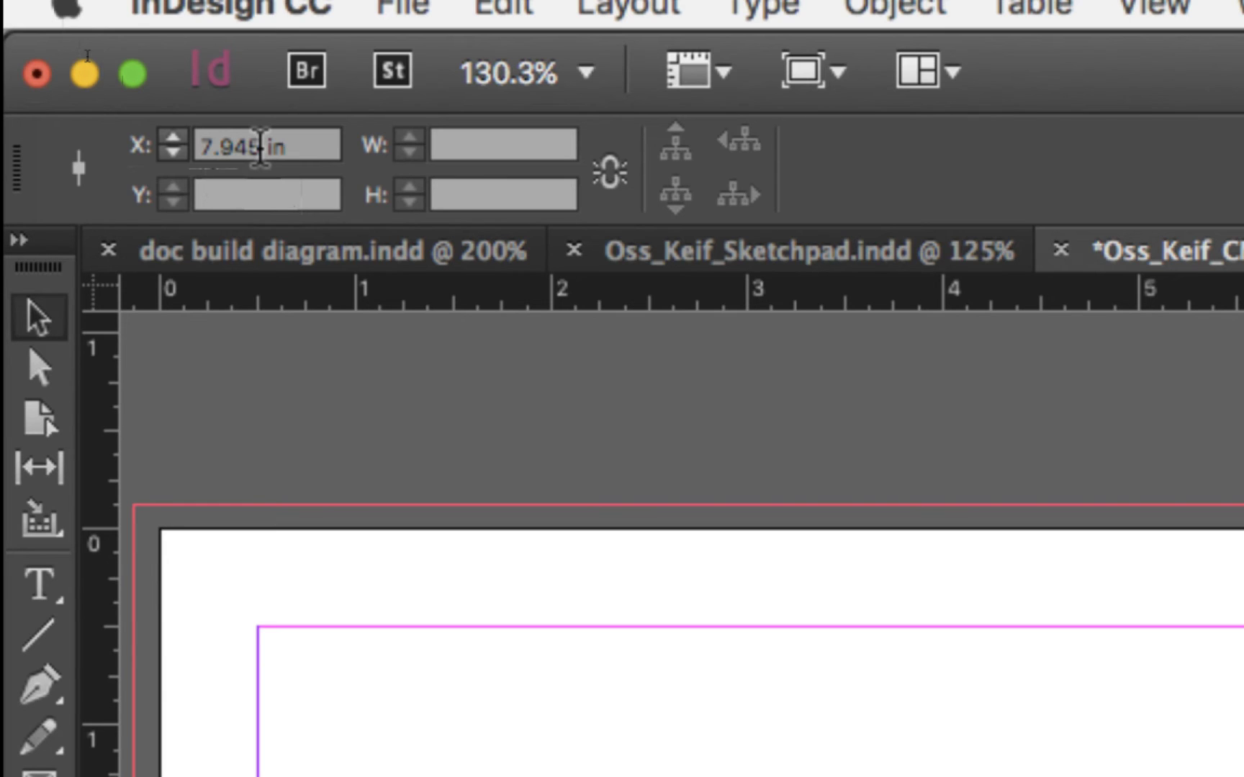
{"action": "left_click_drag", "start_coordinate": [260, 148], "coordinate": [197, 135]}
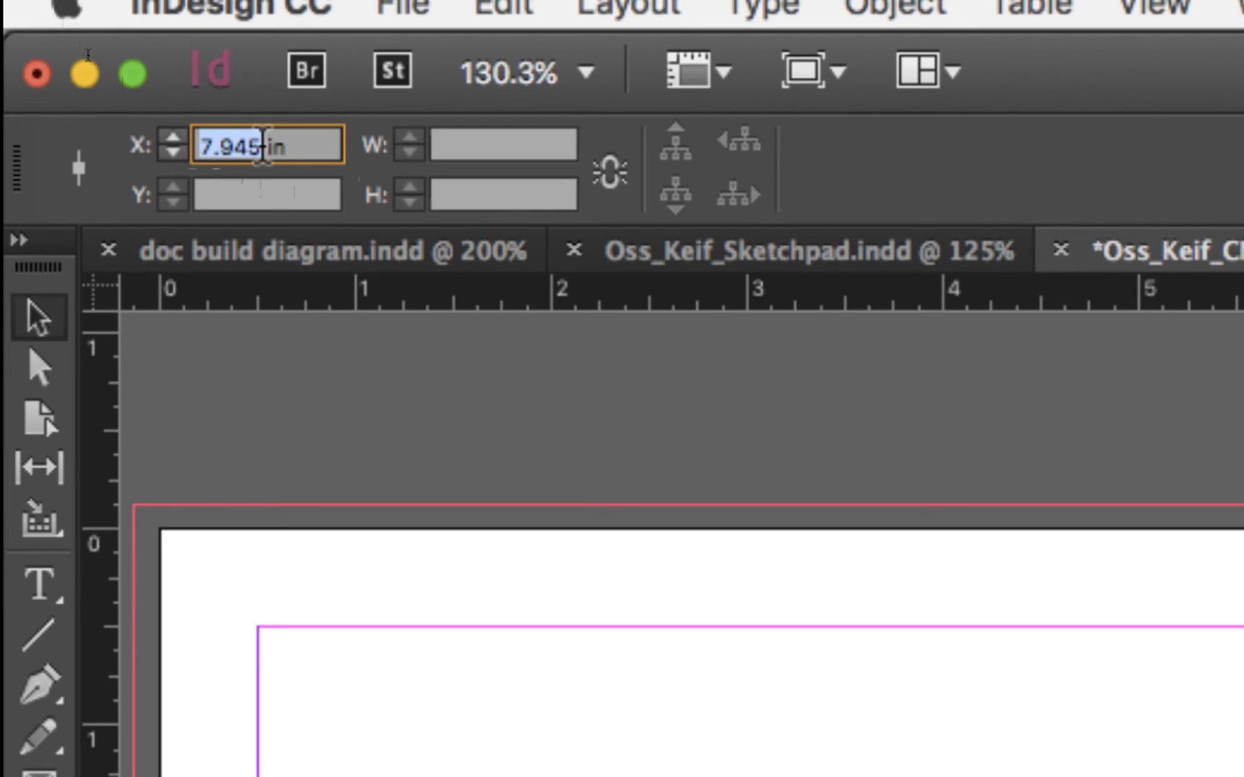
{"action": "type", "text": "16.25"}
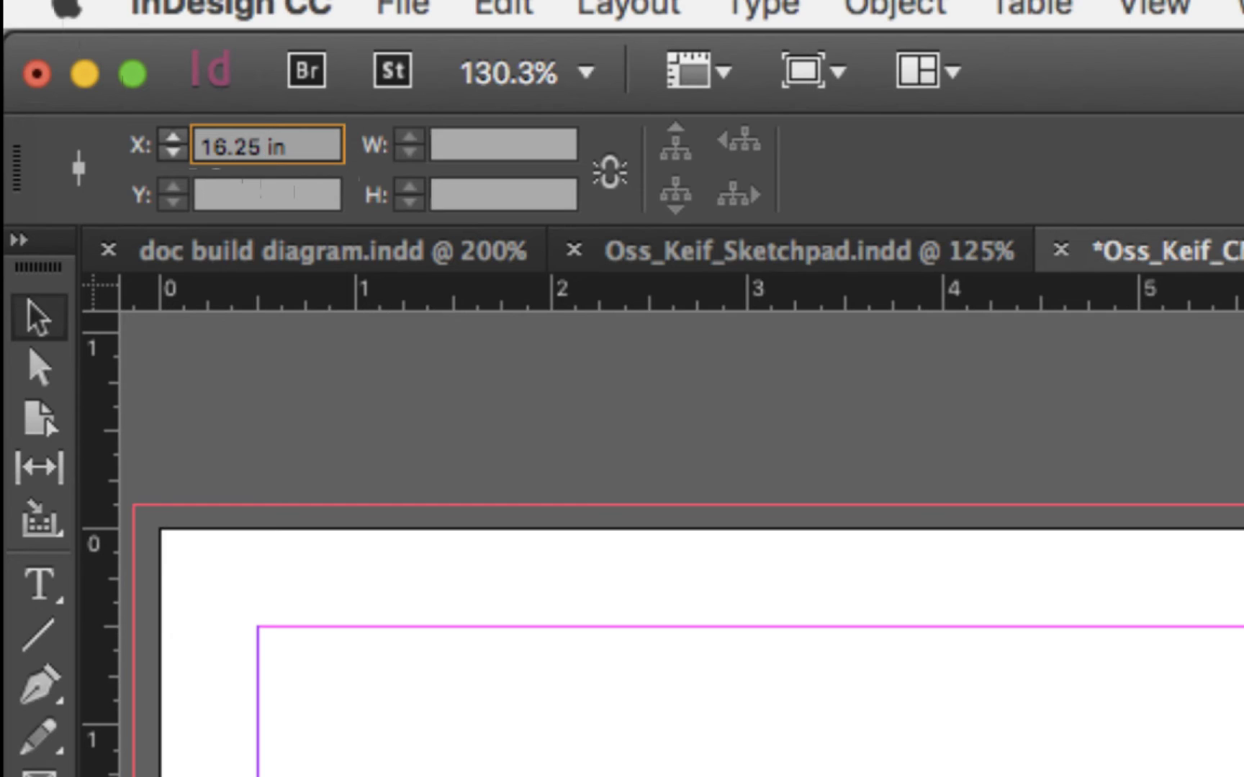
{"action": "type", "text": "/2"}
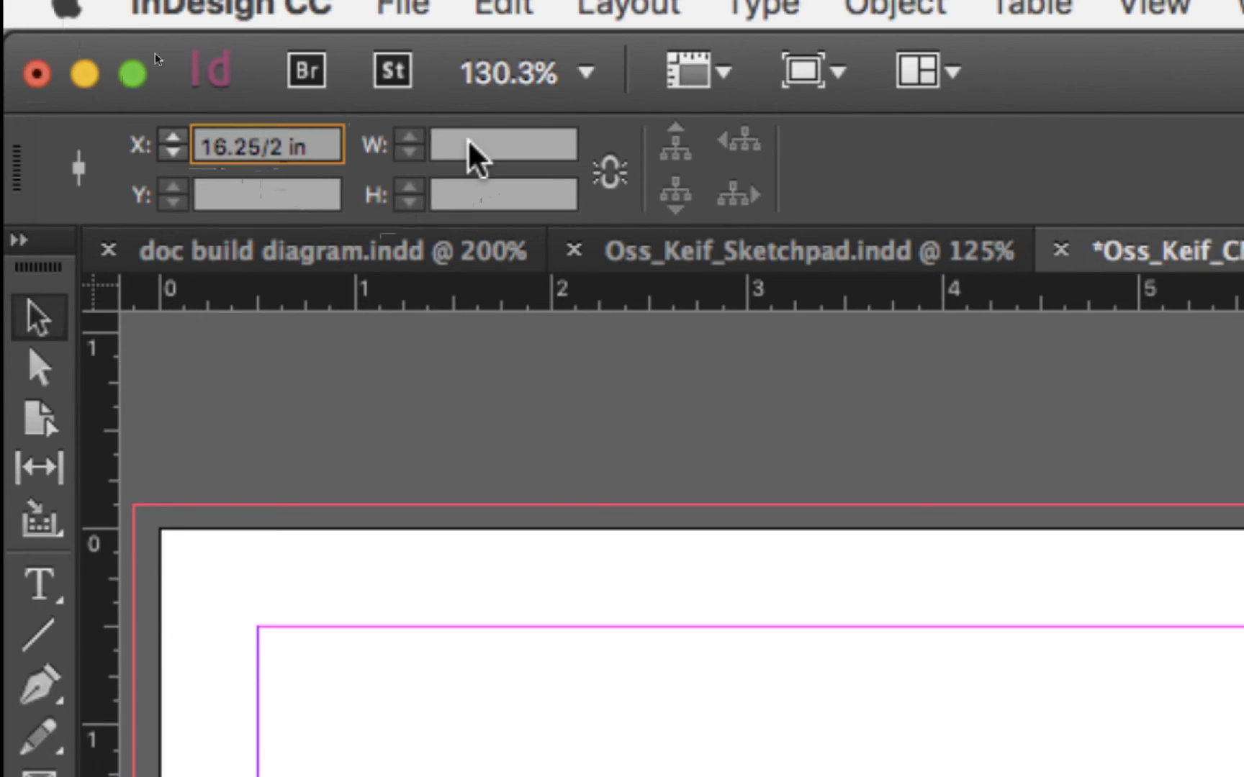
{"action": "key", "text": "Return"}
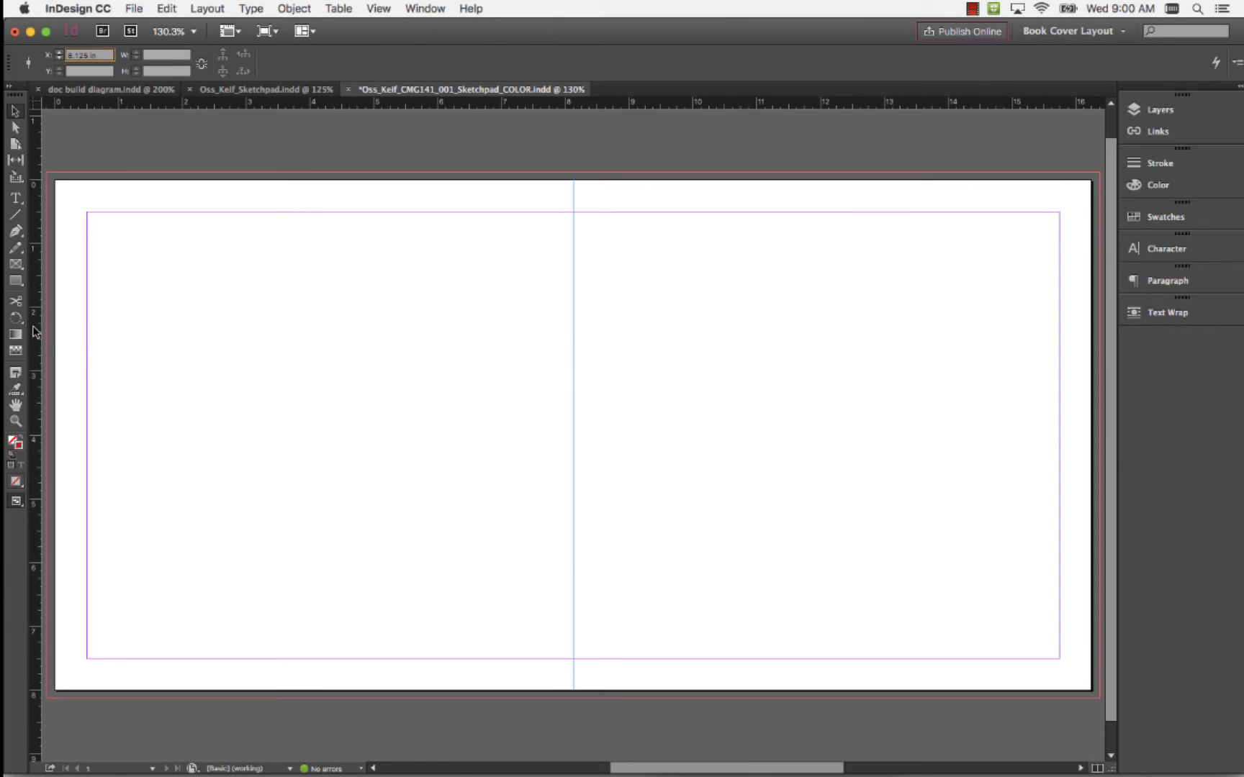
Add a second vertical guide for the spine's left edge with its X position set to 8.125-.125 in.
{"action": "left_click_drag", "start_coordinate": [34, 331], "coordinate": [496, 317]}
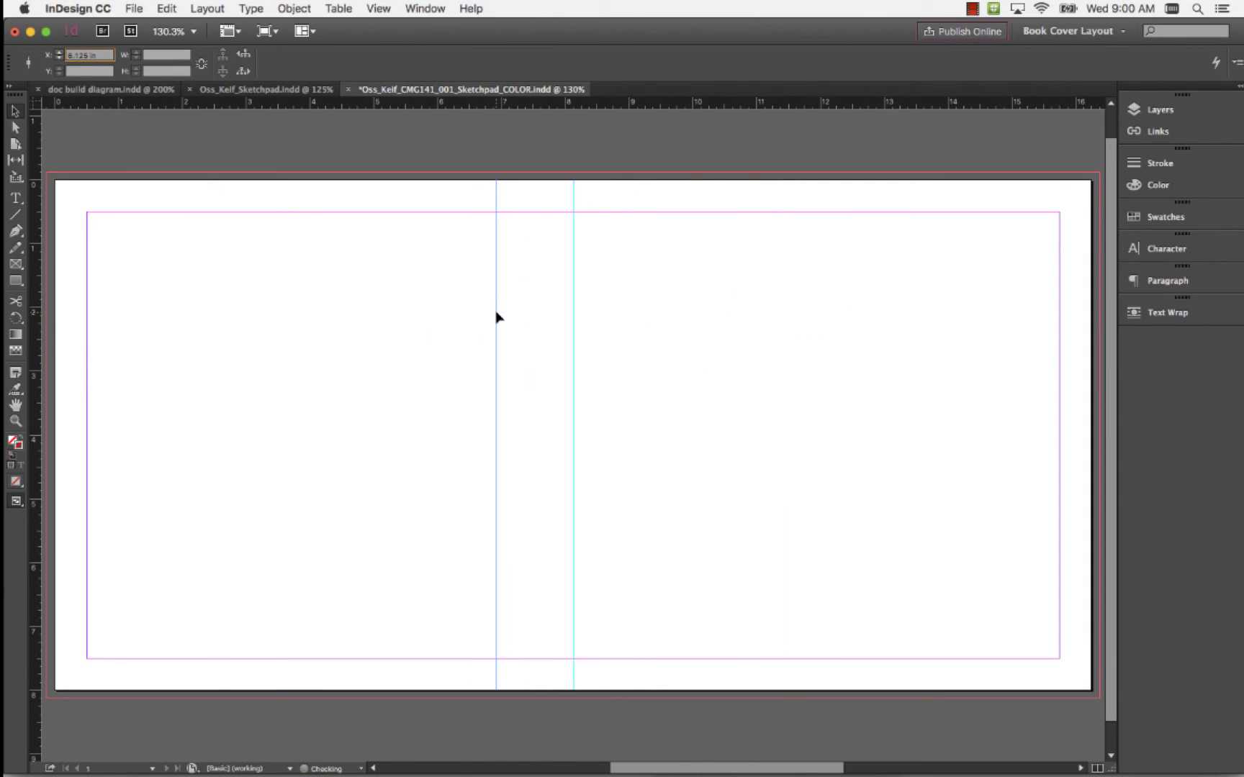
{"action": "left_click", "coordinate": [87, 56]}
{"action": "type", "text": "8.125"}
{"action": "type", "text": "-.125"}
{"action": "key", "text": "Return"}
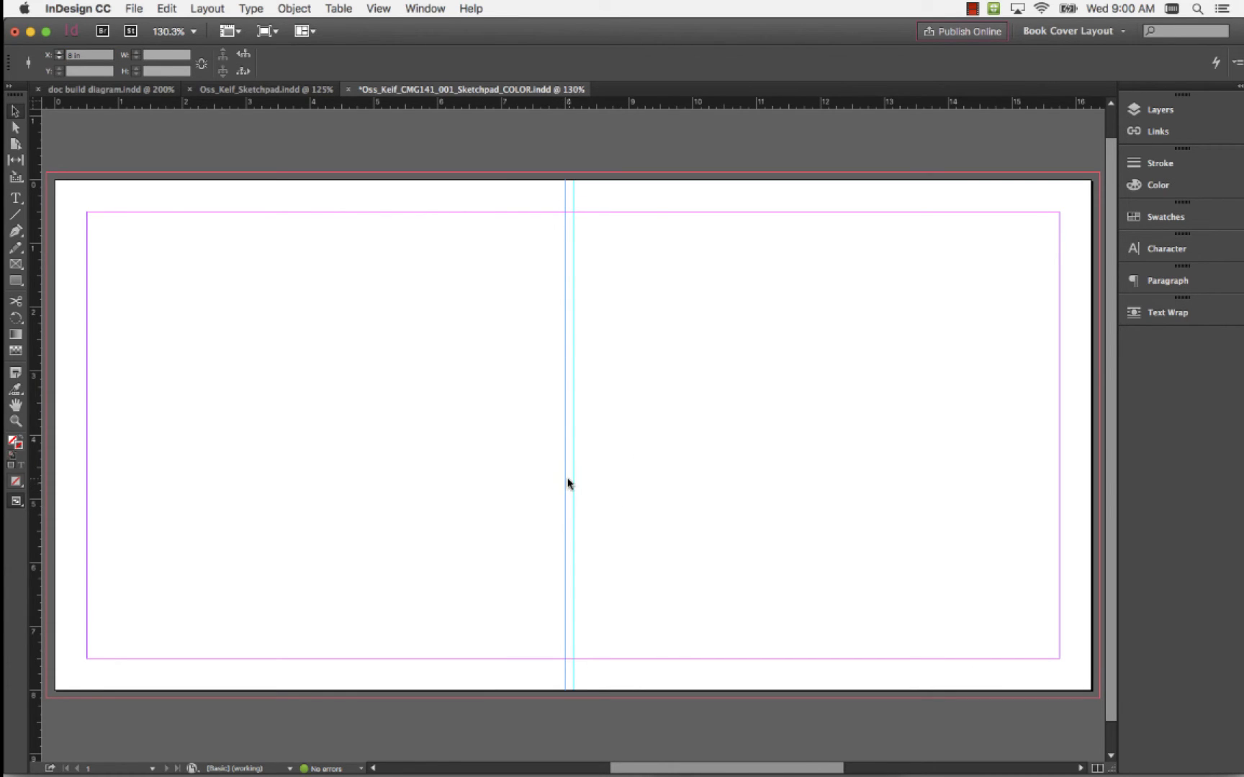
Add a third vertical guide for the spine's right edge with its X position set to 8.125+.125 in.
{"action": "left_click_drag", "start_coordinate": [36, 358], "coordinate": [528, 369]}
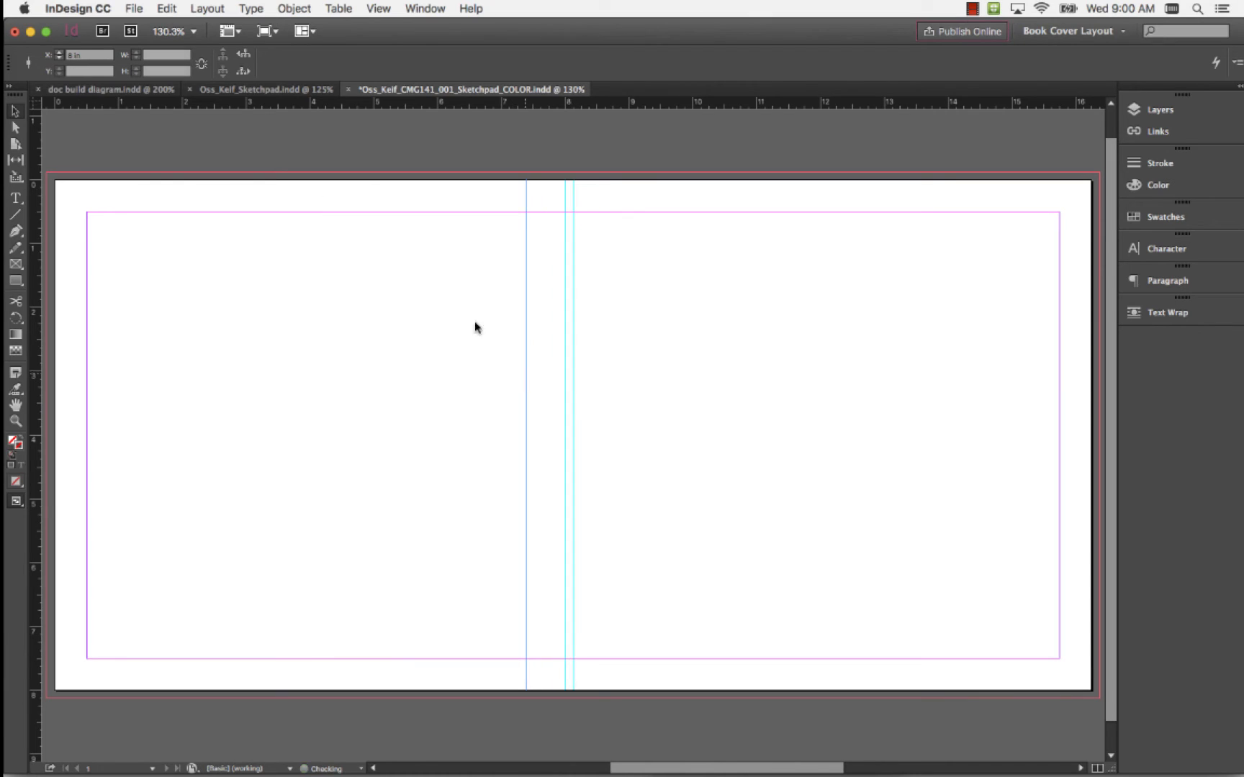
{"action": "double_click", "coordinate": [87, 54]}
{"action": "type", "text": "8.125+.125"}
{"action": "key", "text": "Return"}
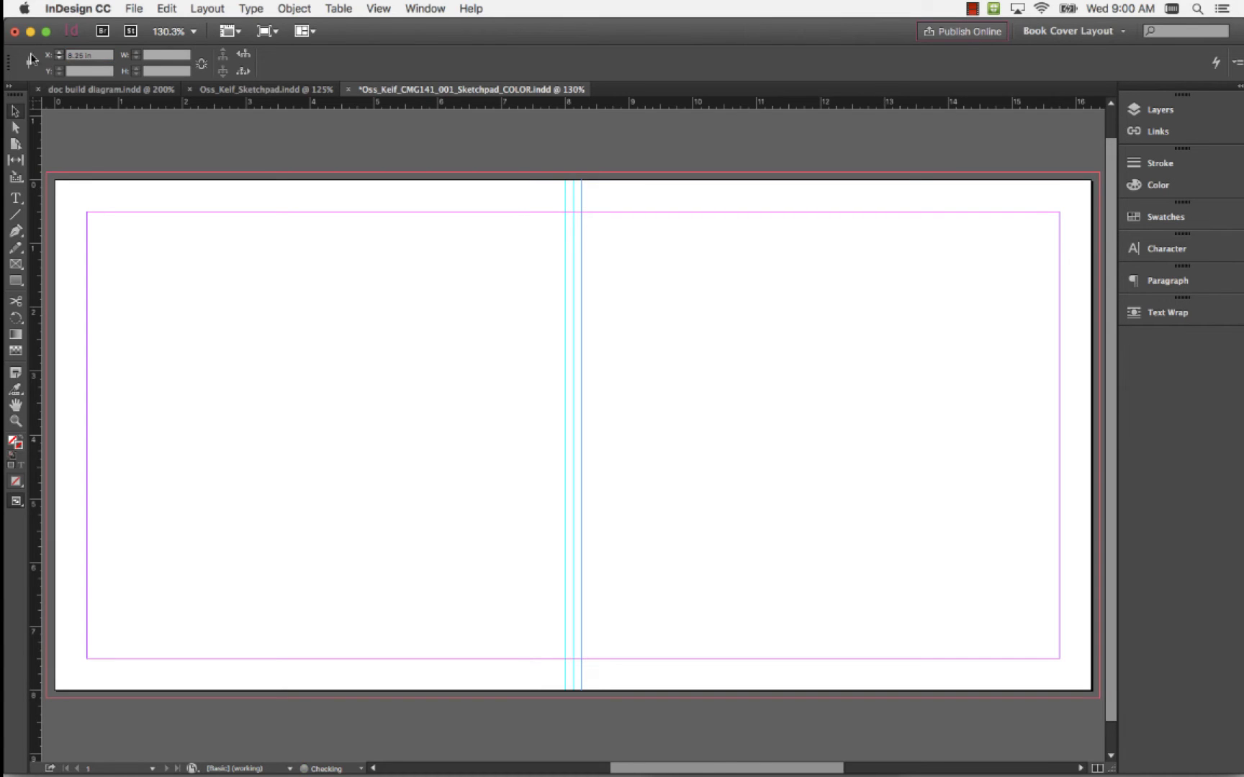
{"action": "scroll", "coordinate": [580, 234], "scroll_direction": "up", "scroll_amount": 3}
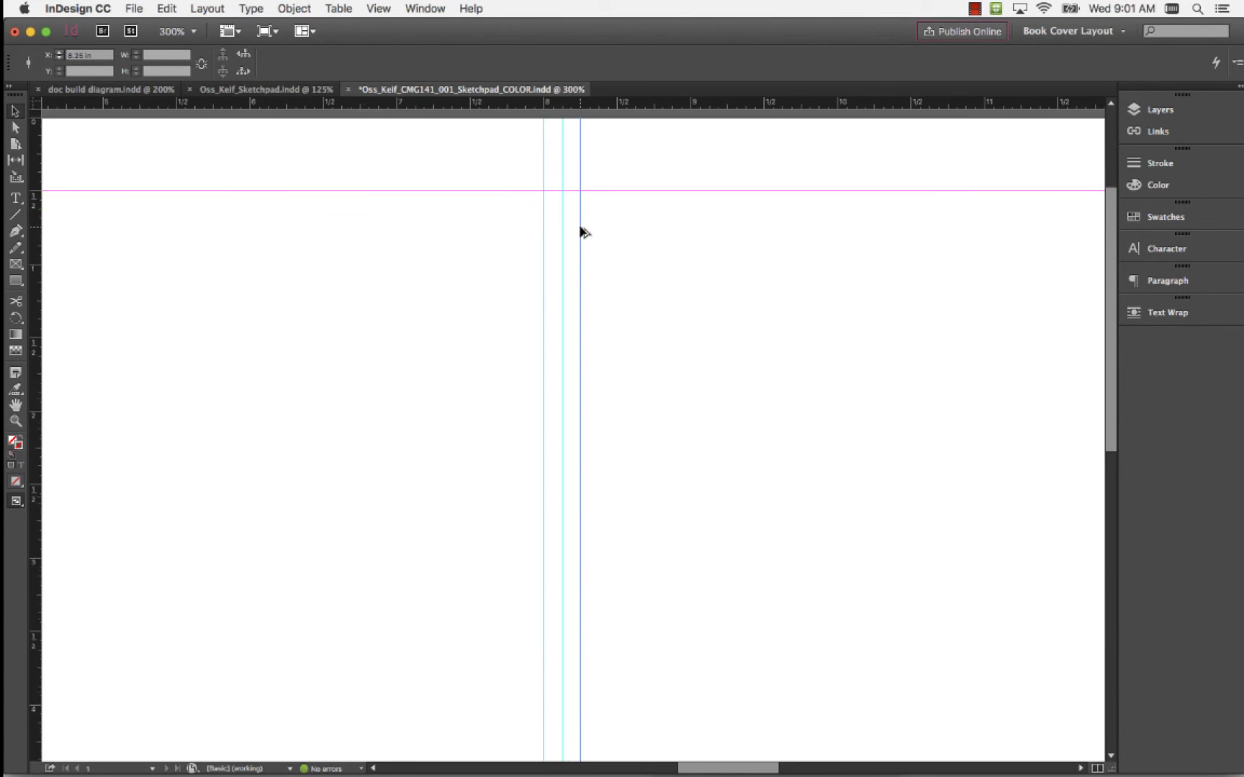
Inspect the three vertical spine guides up close near the cover's upper edge, and return to the full cover view.
{"action": "key", "text": "super+equal"}
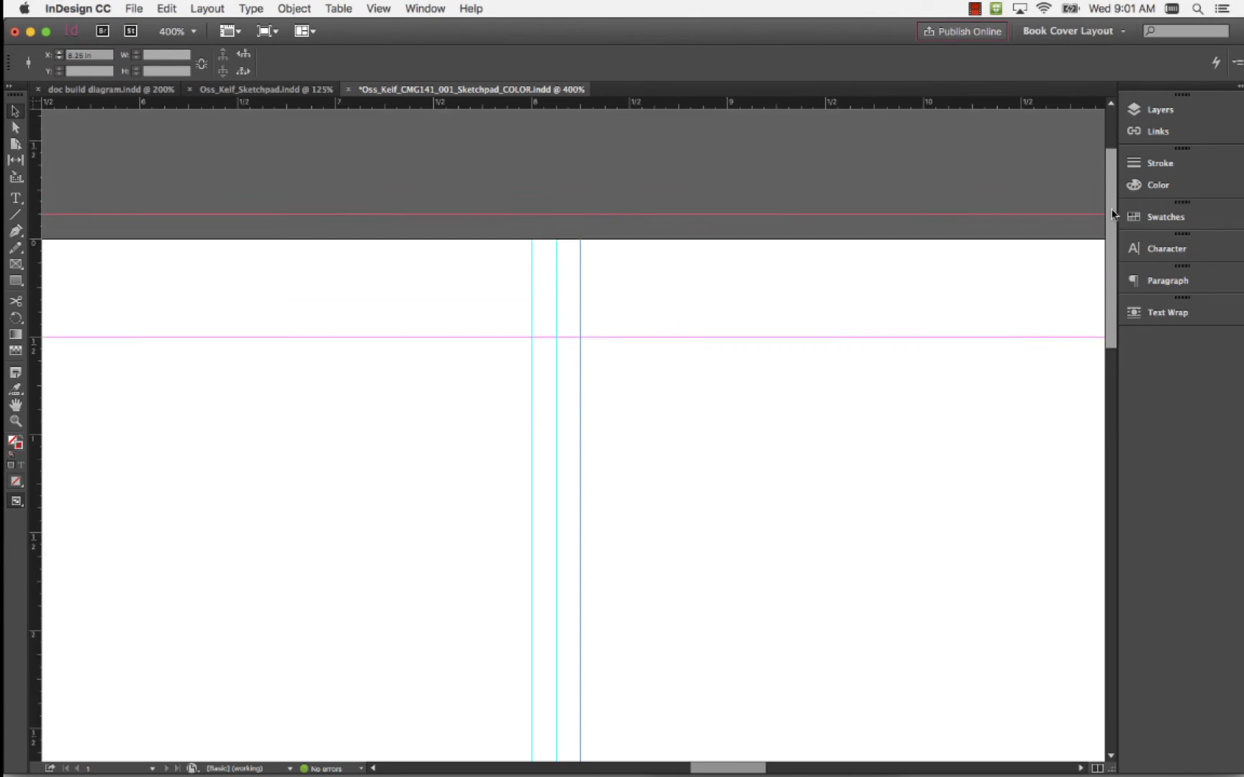
{"action": "scroll", "coordinate": [1112, 214], "scroll_direction": "up", "scroll_amount": 2}
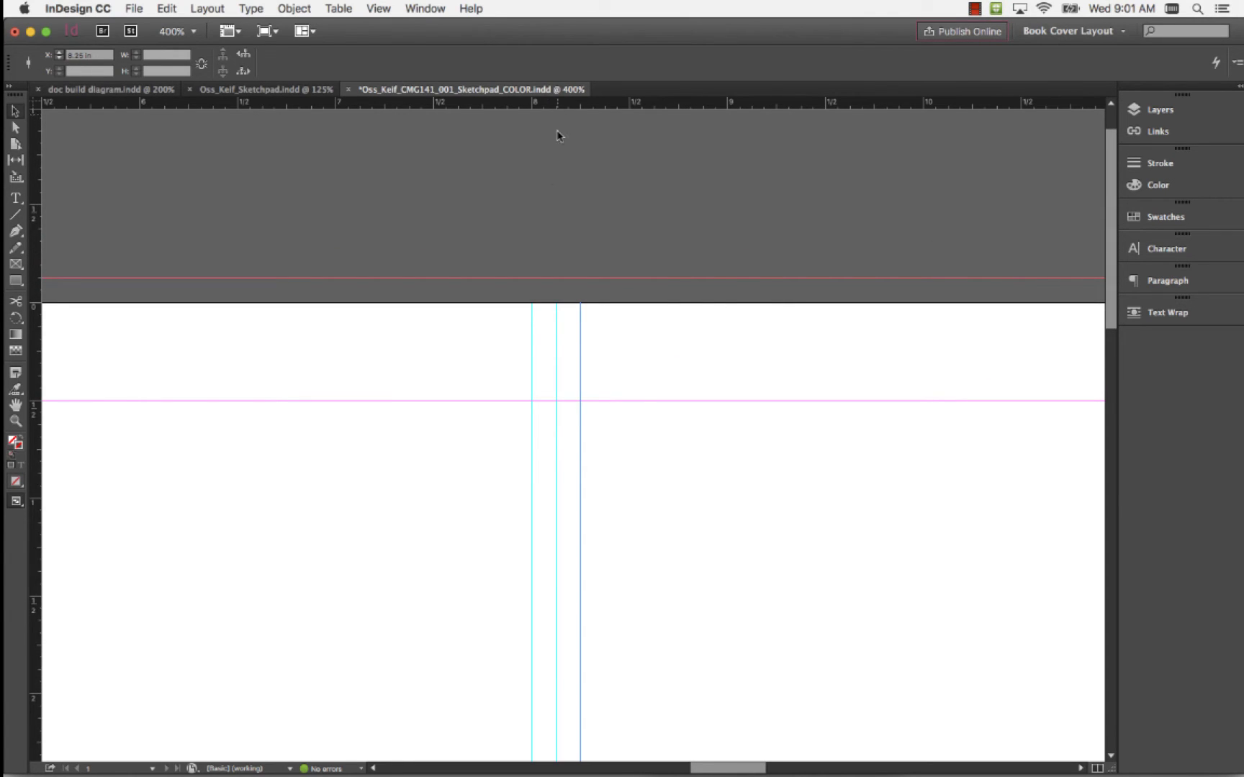
{"action": "left_click", "coordinate": [555, 344]}
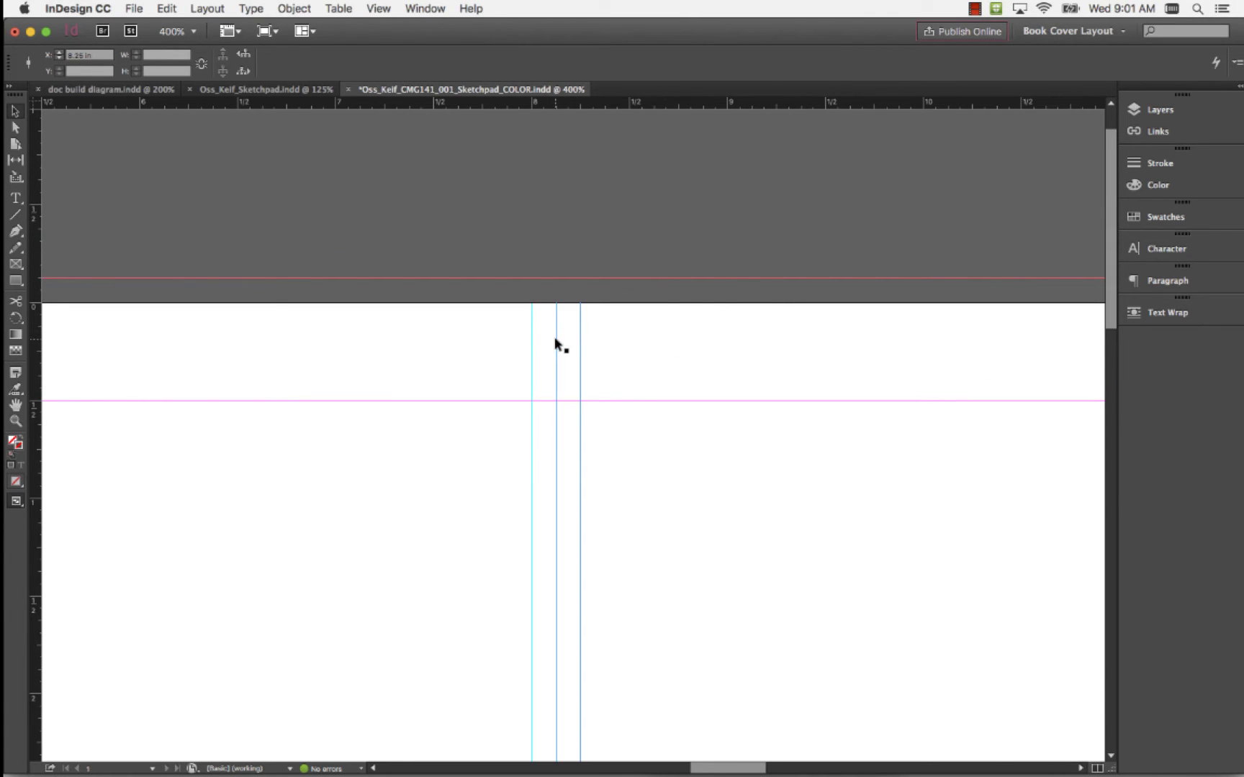
{"action": "left_click", "coordinate": [533, 336]}
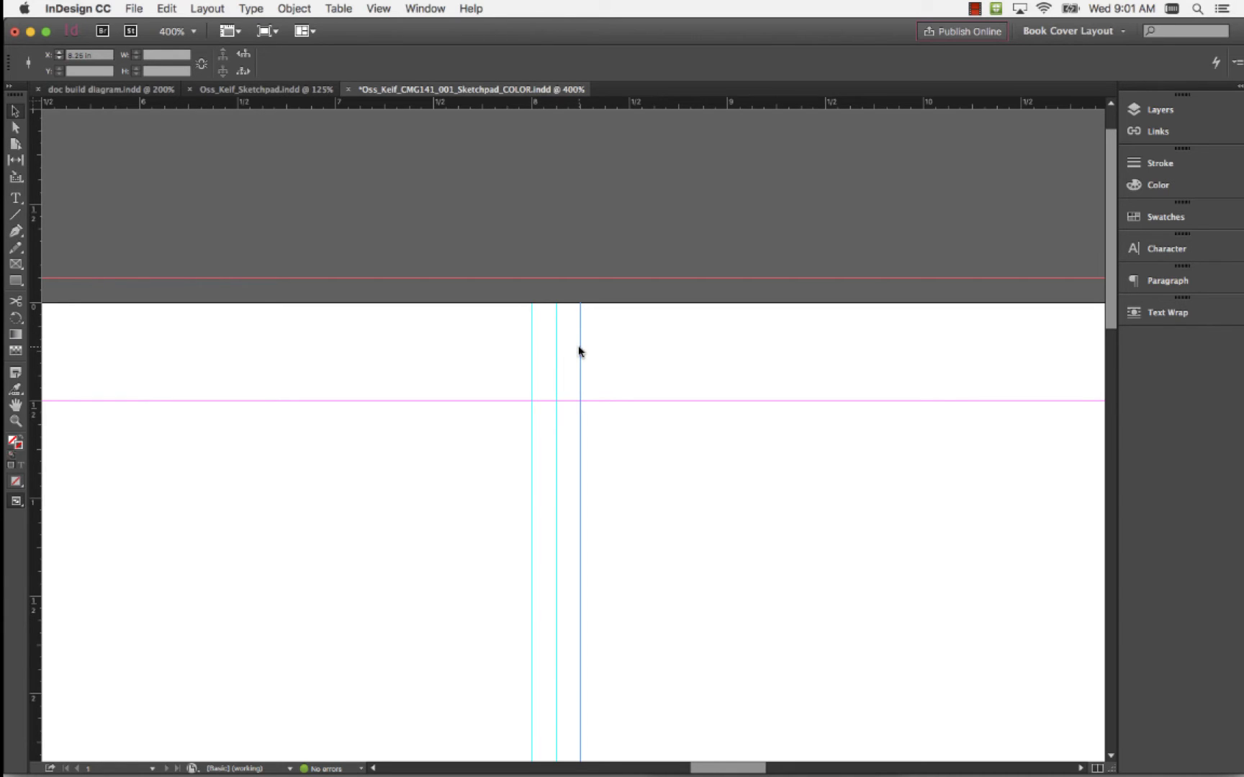
{"action": "key", "text": "super+1"}
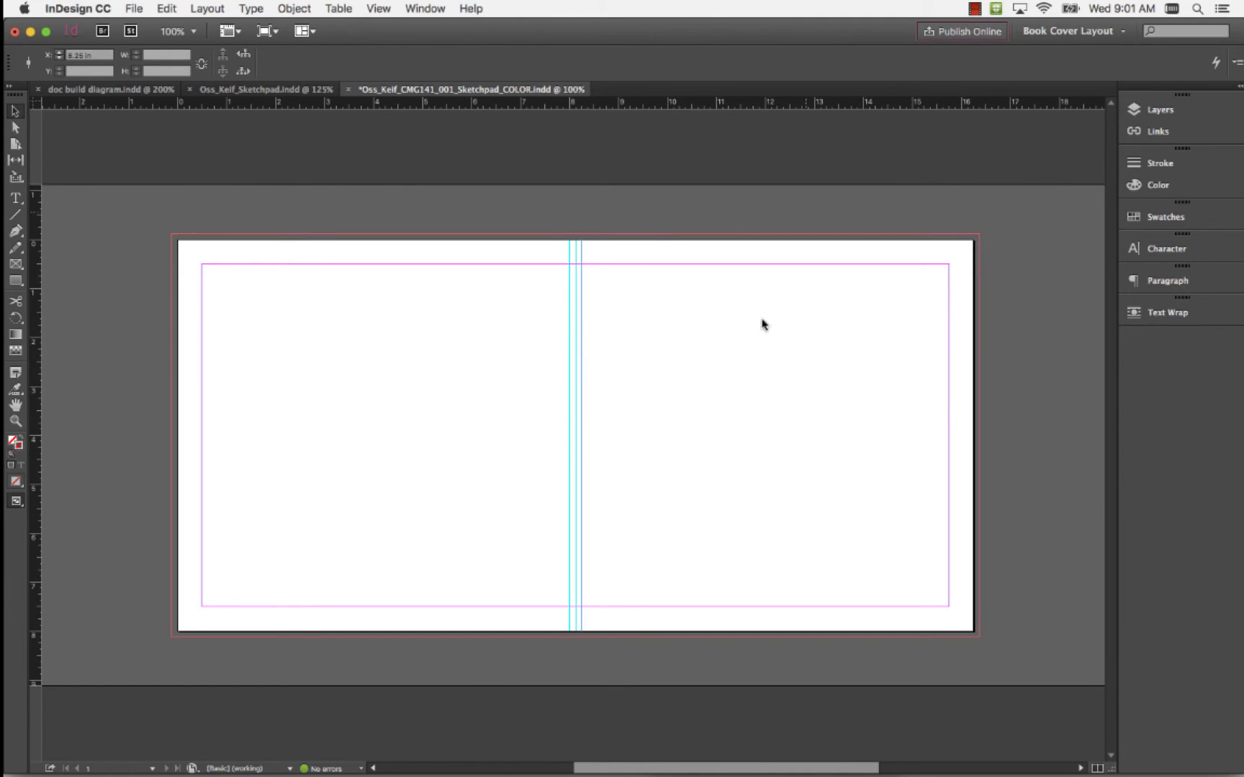
Hide and show Layer 1 to check that the ruler guides belong to it.
{"action": "left_click", "coordinate": [1180, 111]}
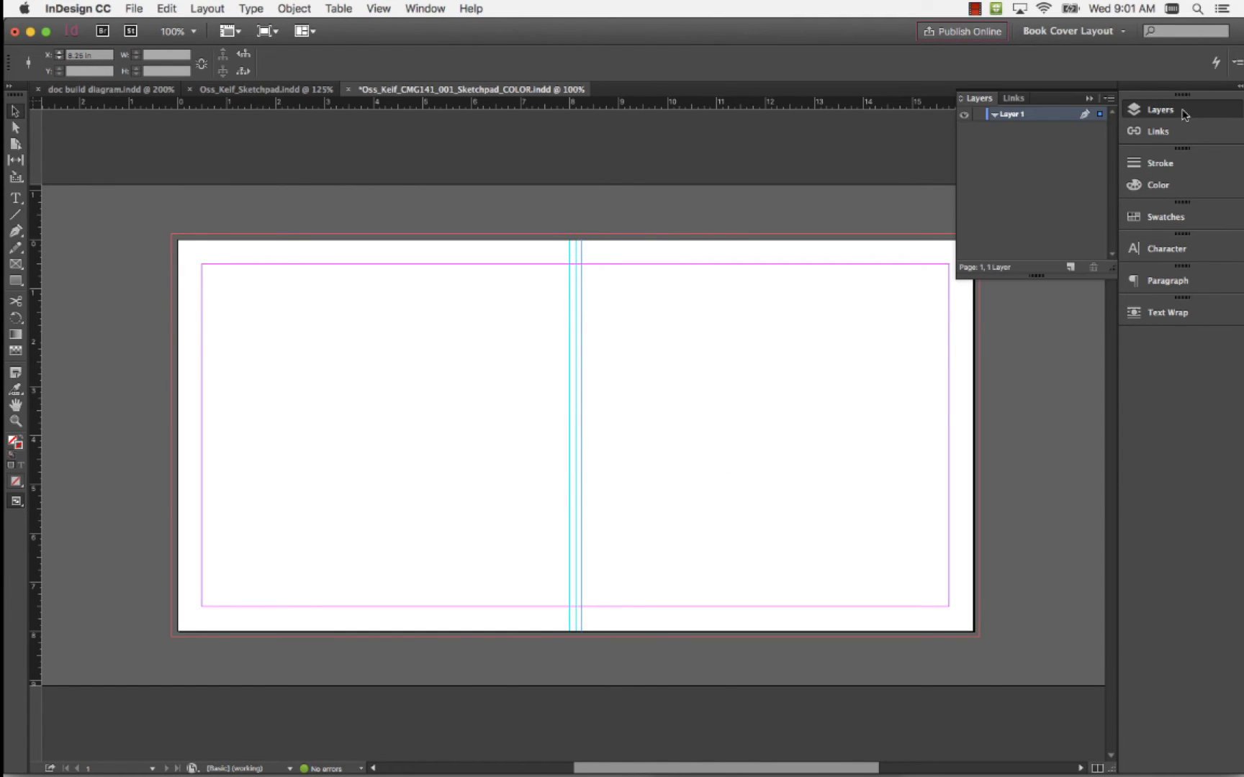
{"action": "left_click", "coordinate": [964, 115]}
{"action": "left_click", "coordinate": [964, 115]}
{"action": "left_click", "coordinate": [964, 115]}
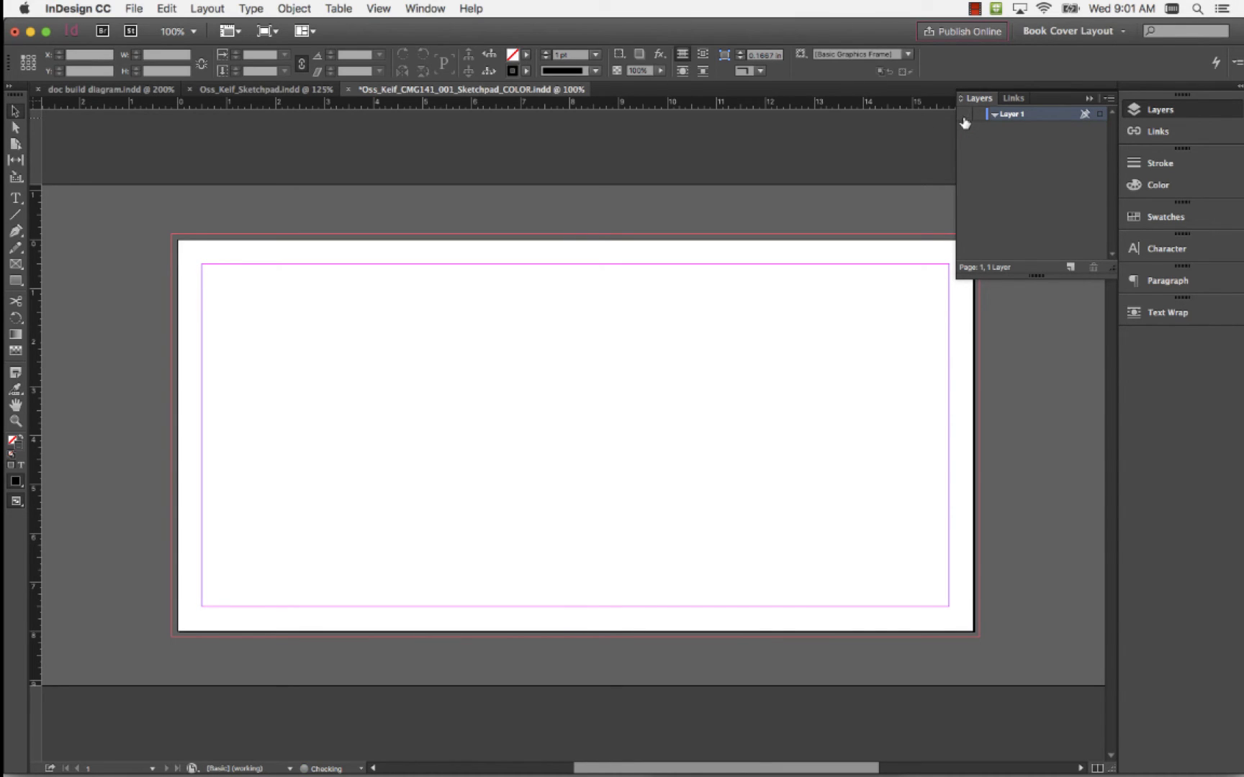
{"action": "left_click", "coordinate": [964, 115]}
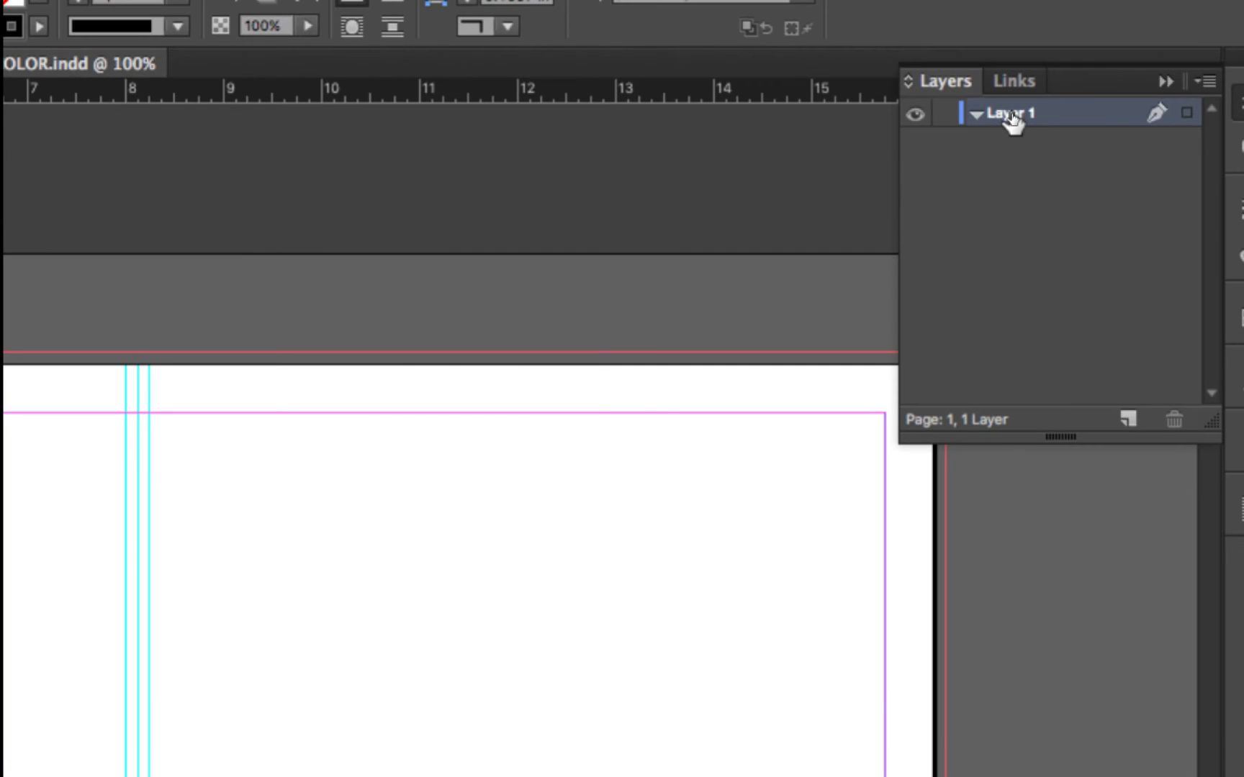
Rename Layer 1 as Guides.
{"action": "double_click", "coordinate": [1011, 115]}
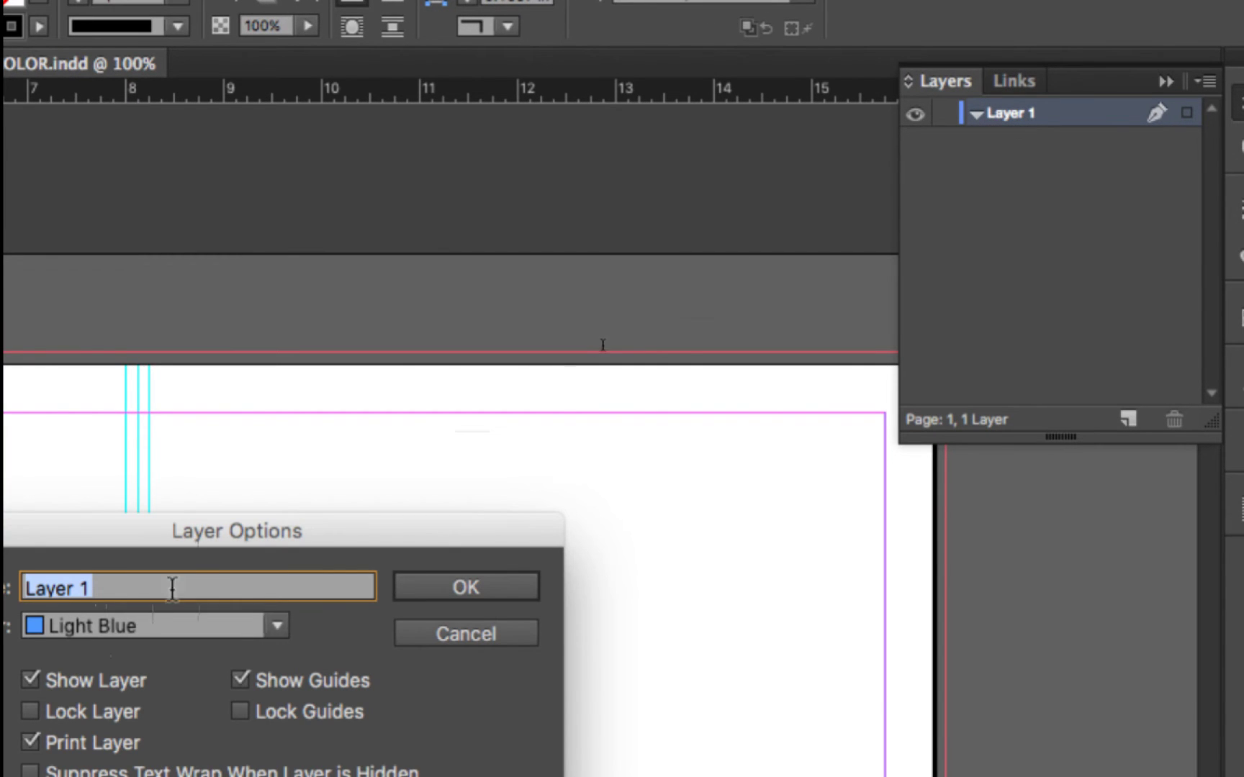
{"action": "left_click_drag", "start_coordinate": [217, 535], "coordinate": [683, 213]}
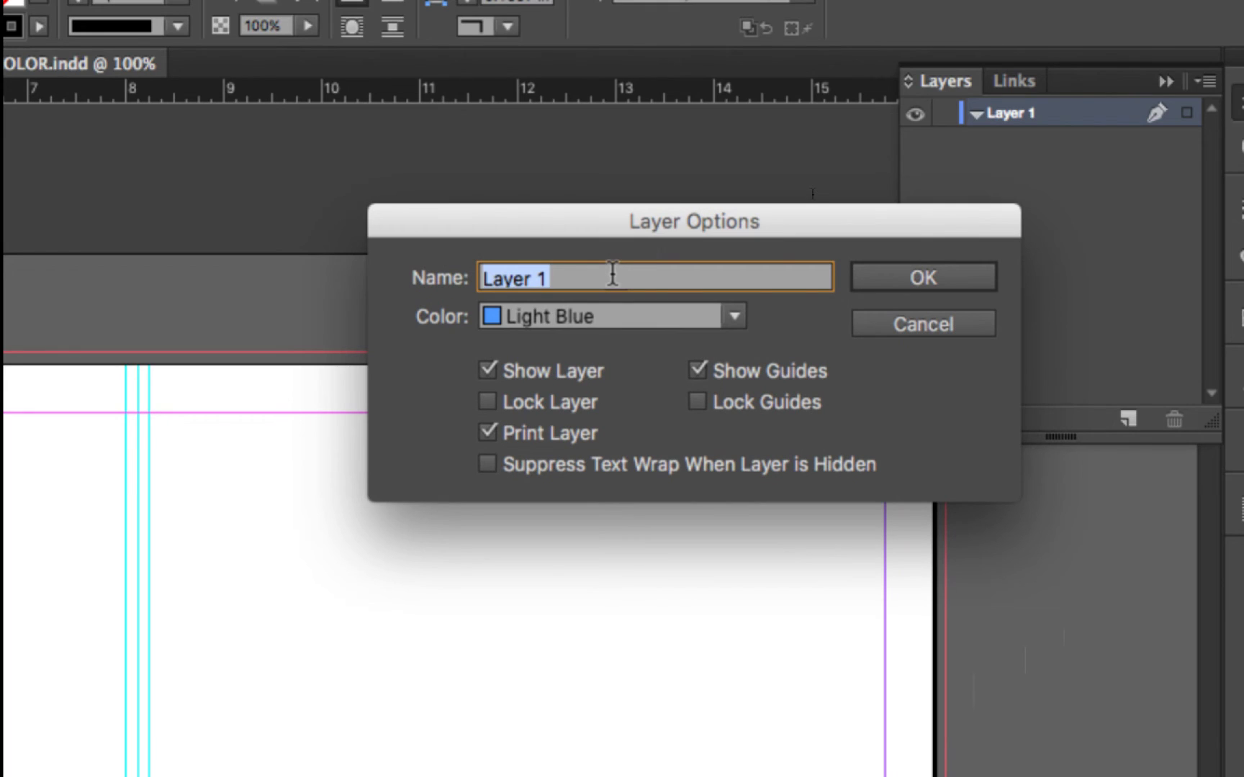
{"action": "type", "text": "Guides"}
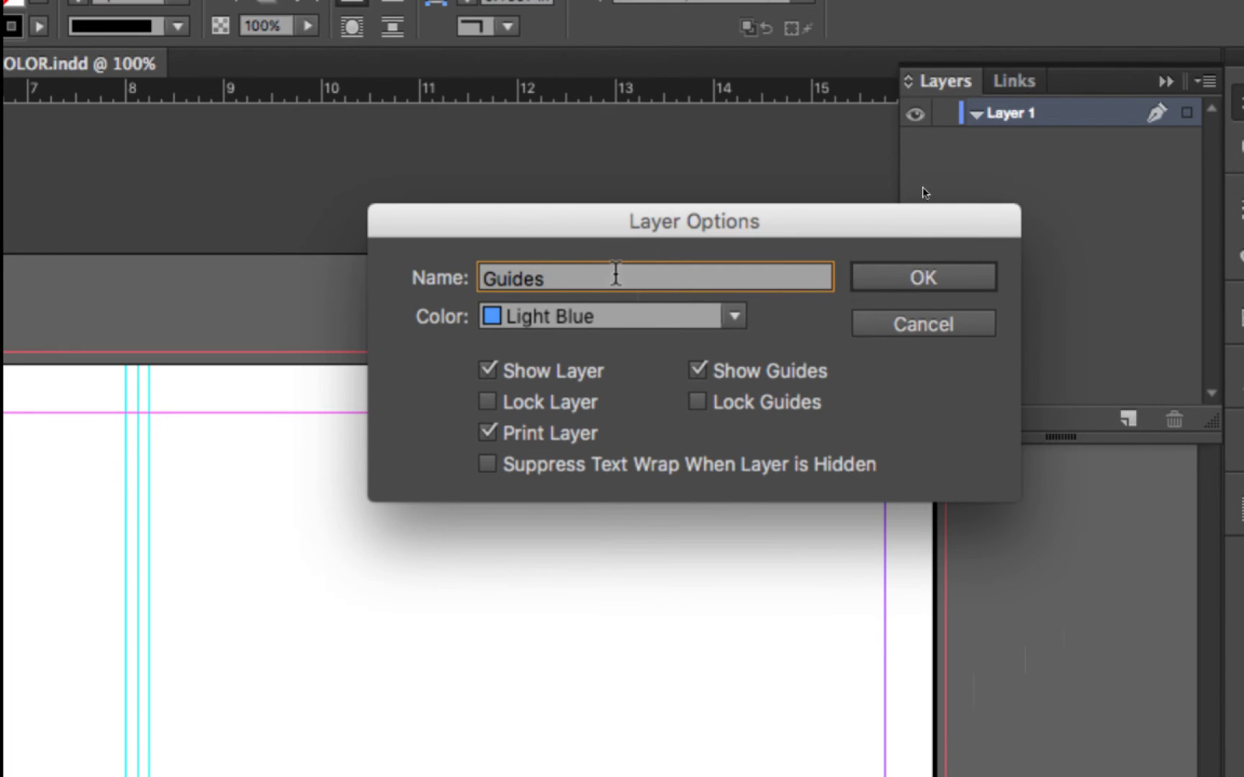
{"action": "left_click", "coordinate": [952, 274]}
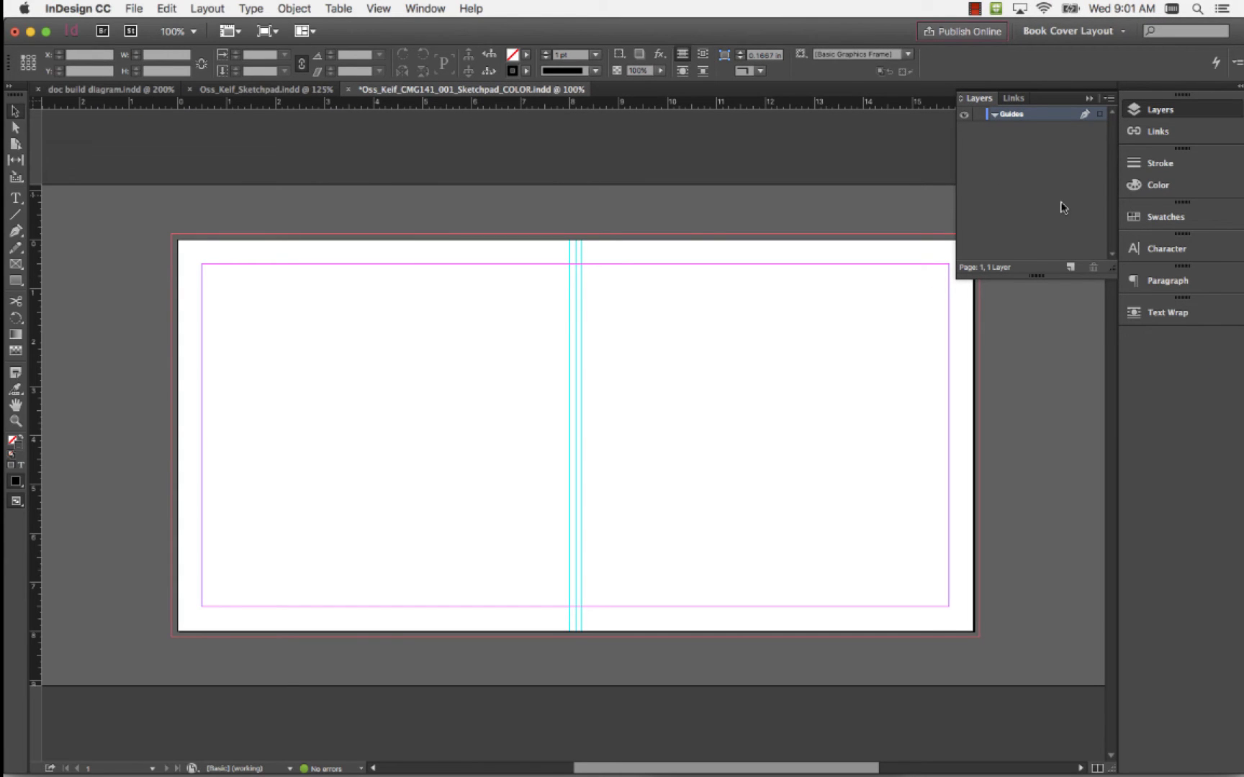
Place a trial vertical guide at about 4.25 in on the Guides layer, and delete it.
{"action": "double_click", "coordinate": [1007, 116]}
{"action": "left_click_drag", "start_coordinate": [36, 369], "coordinate": [385, 409]}
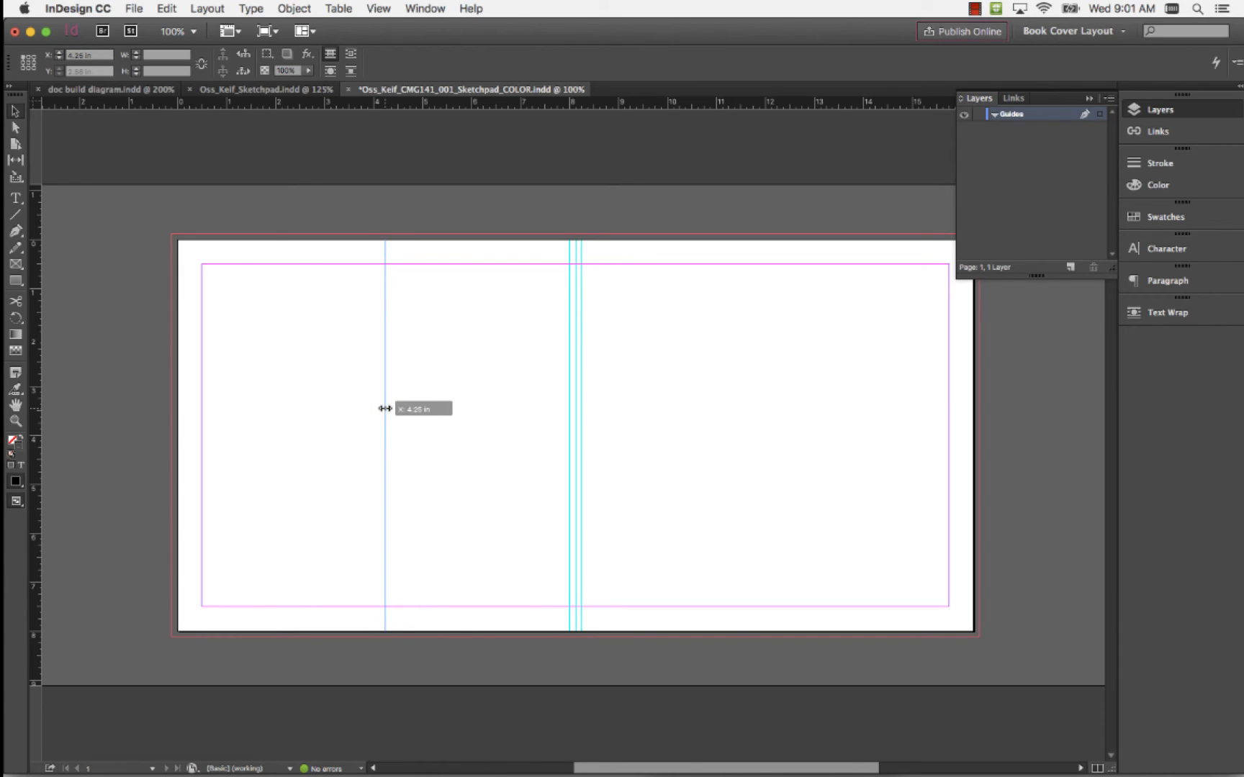
{"action": "left_click_drag", "start_coordinate": [385, 408], "coordinate": [385, 409]}
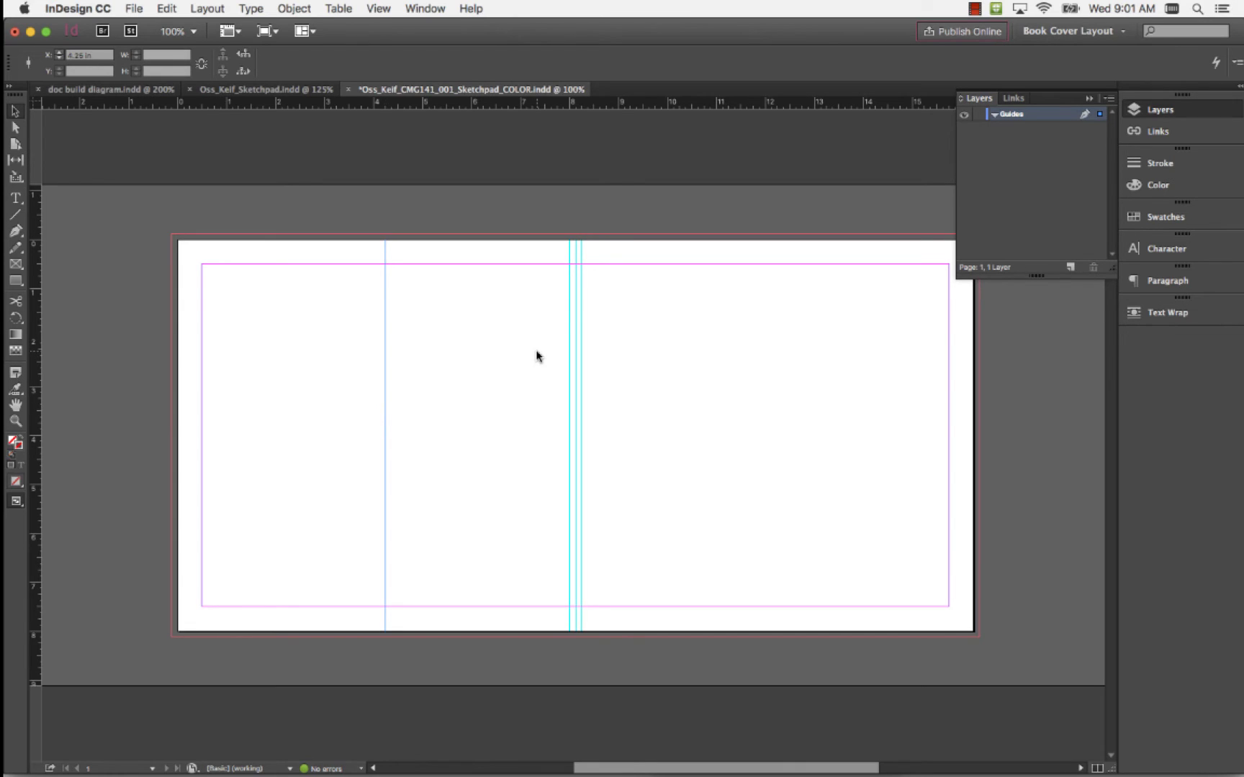
{"action": "key", "text": "Delete"}
{"action": "left_click", "coordinate": [1047, 175]}
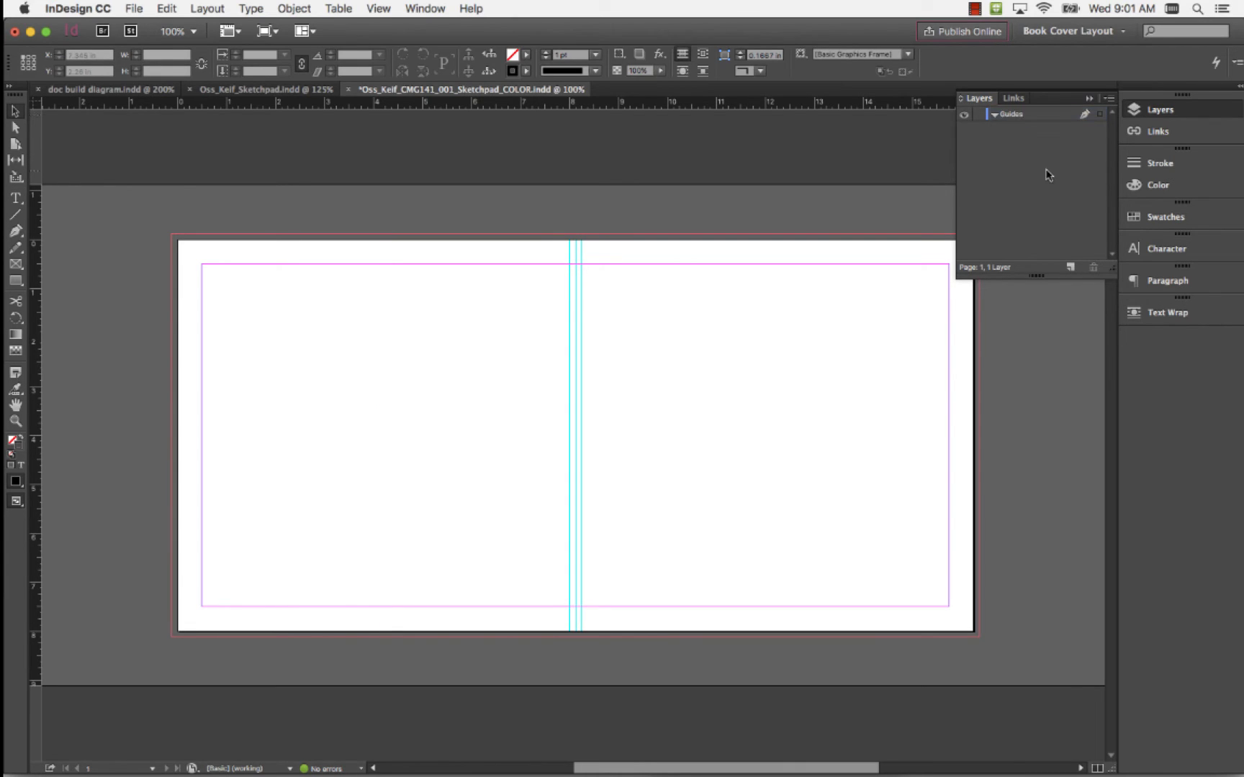
Add a new layer above Guides and name it Front Cover Text.
{"action": "left_click", "coordinate": [1070, 268]}
{"action": "double_click", "coordinate": [1010, 115]}
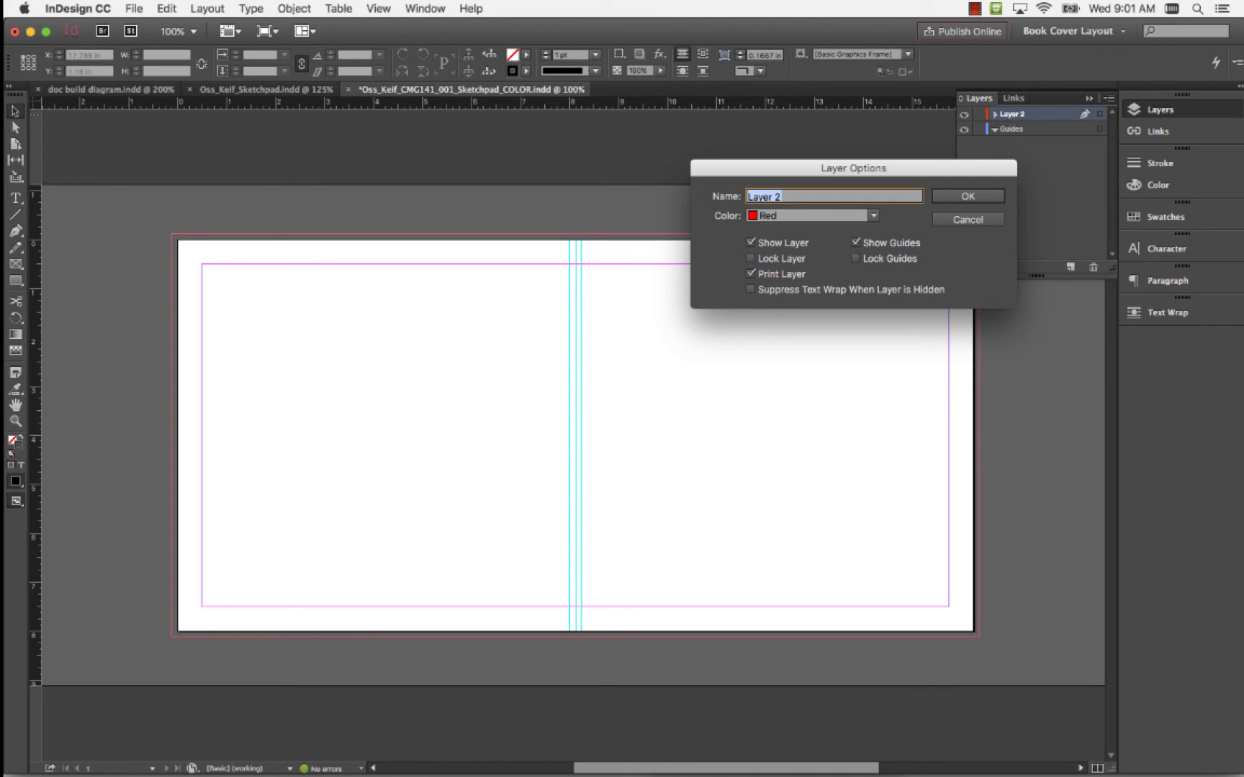
{"action": "type", "text": "Front Cover Tex"}
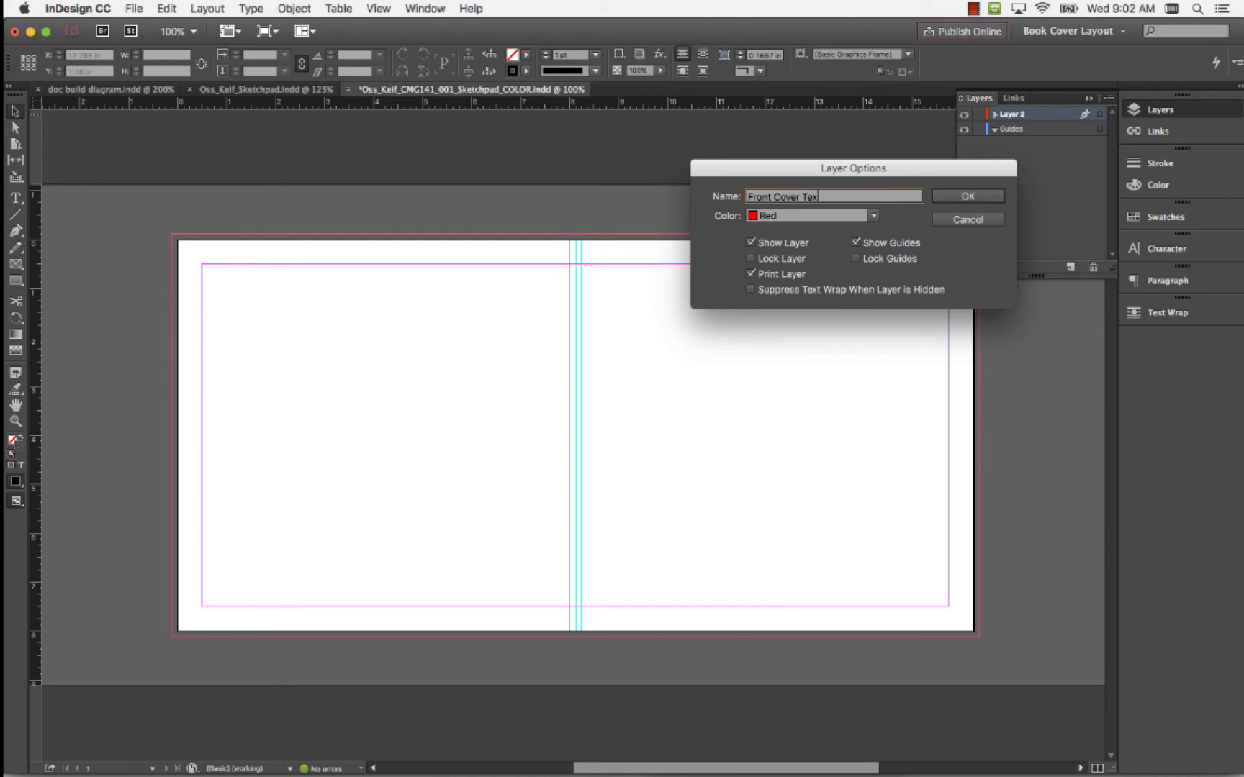
{"action": "type", "text": "t"}
{"action": "key", "text": "Return"}
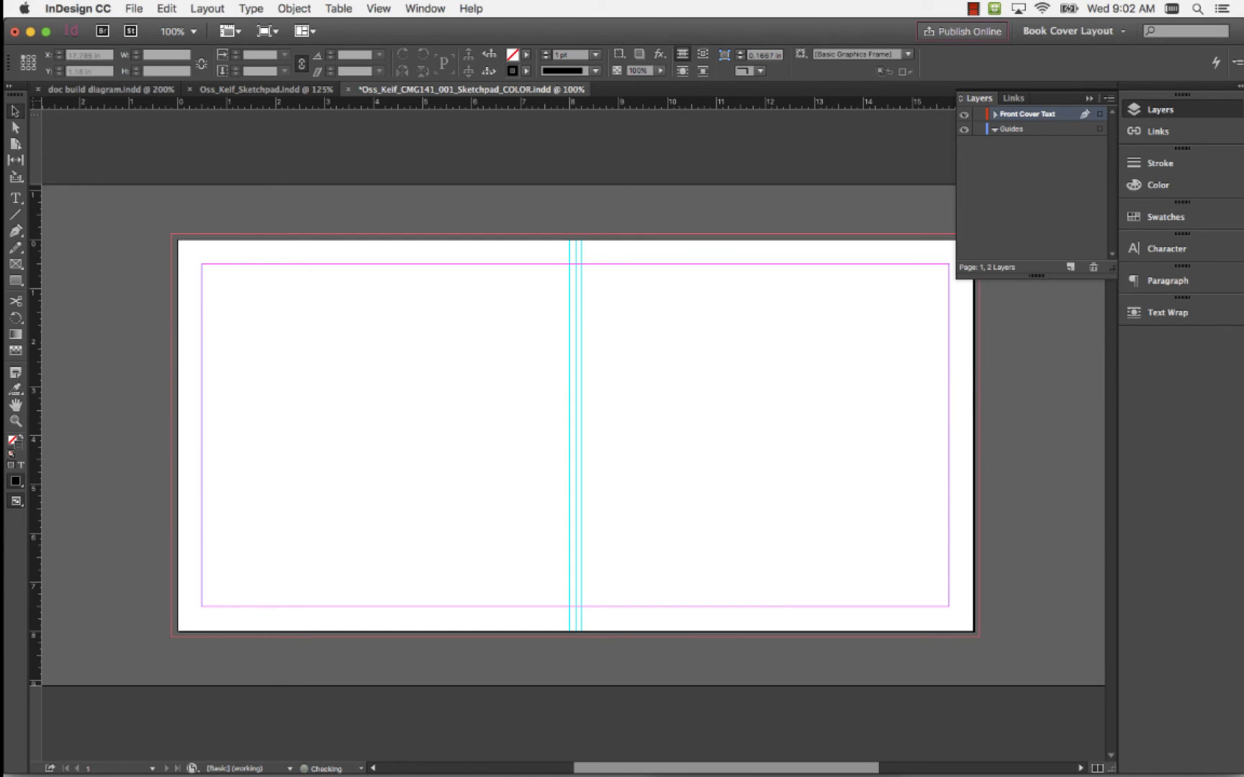
Add another new layer and move the Front Cover Text layer below the Guides layer.
{"action": "left_click", "coordinate": [1017, 130]}
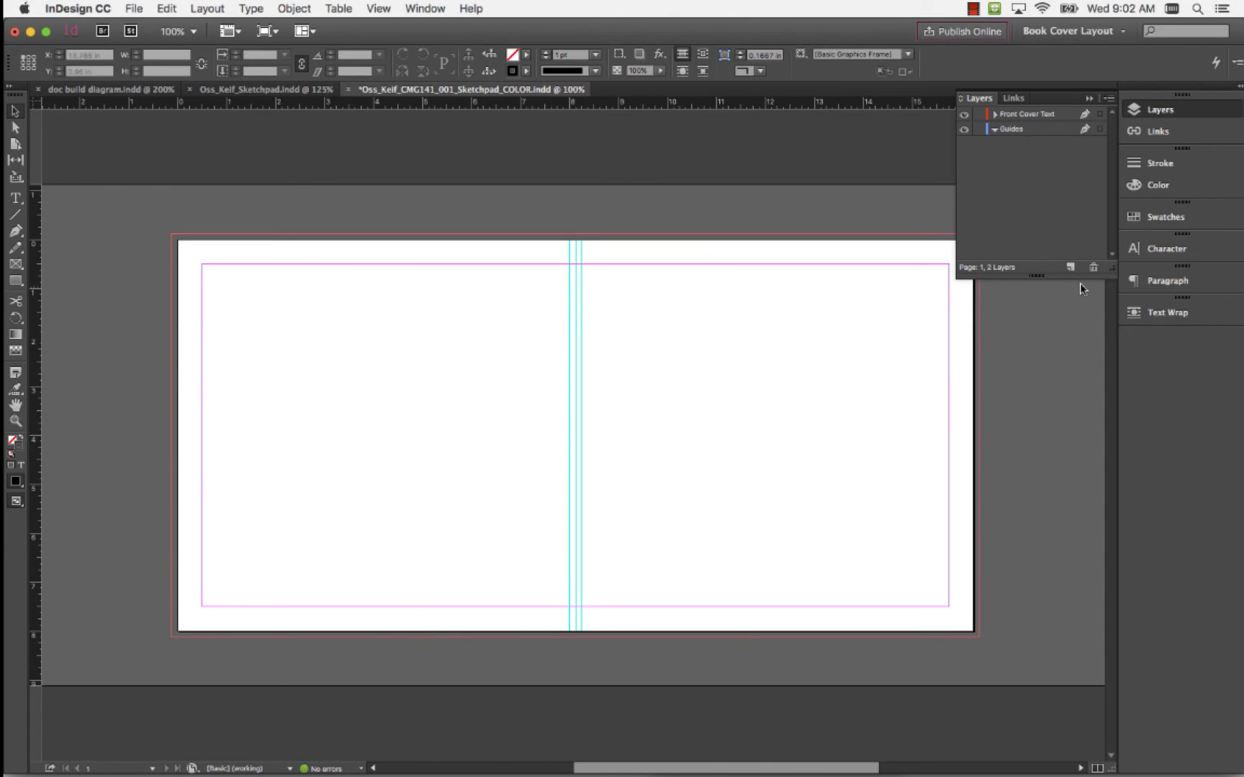
{"action": "left_click", "coordinate": [1070, 267]}
{"action": "left_click_drag", "start_coordinate": [1018, 114], "coordinate": [1018, 157]}
Rename the layer below Guides as Background_Images.
{"action": "double_click", "coordinate": [1023, 143]}
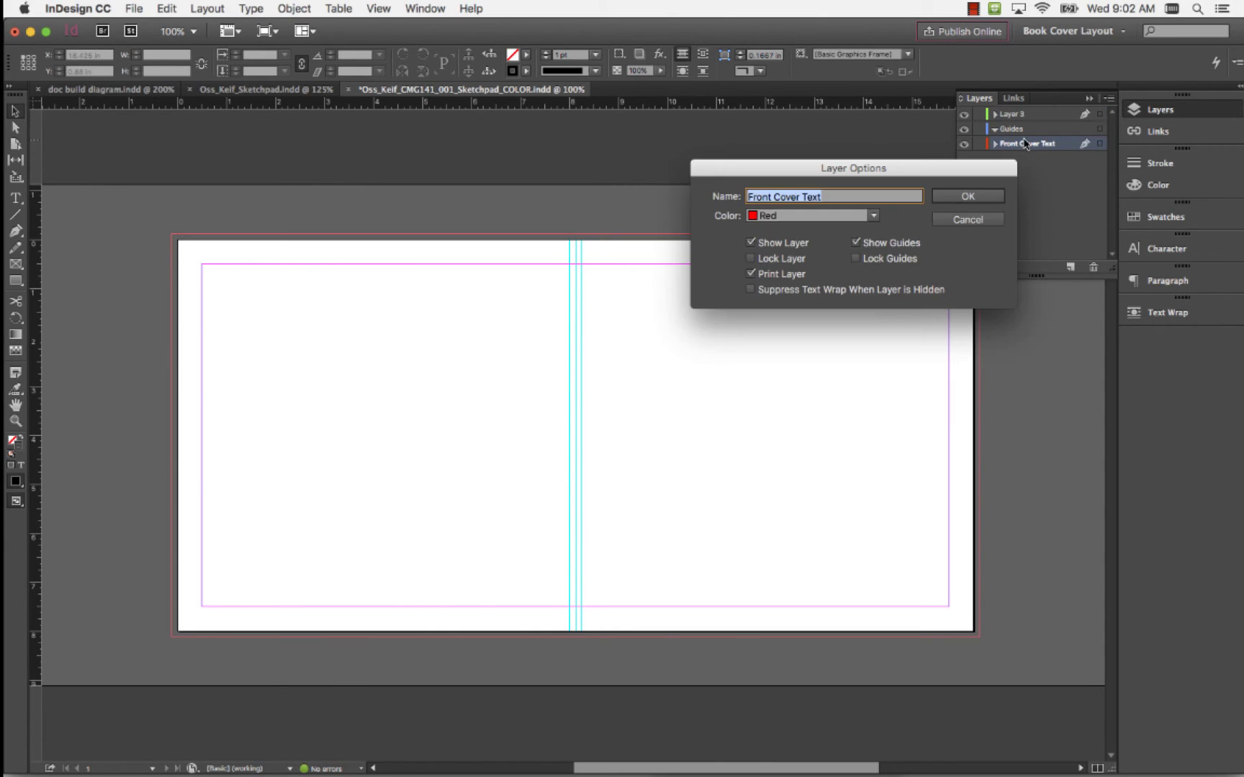
{"action": "type", "text": "Background"}
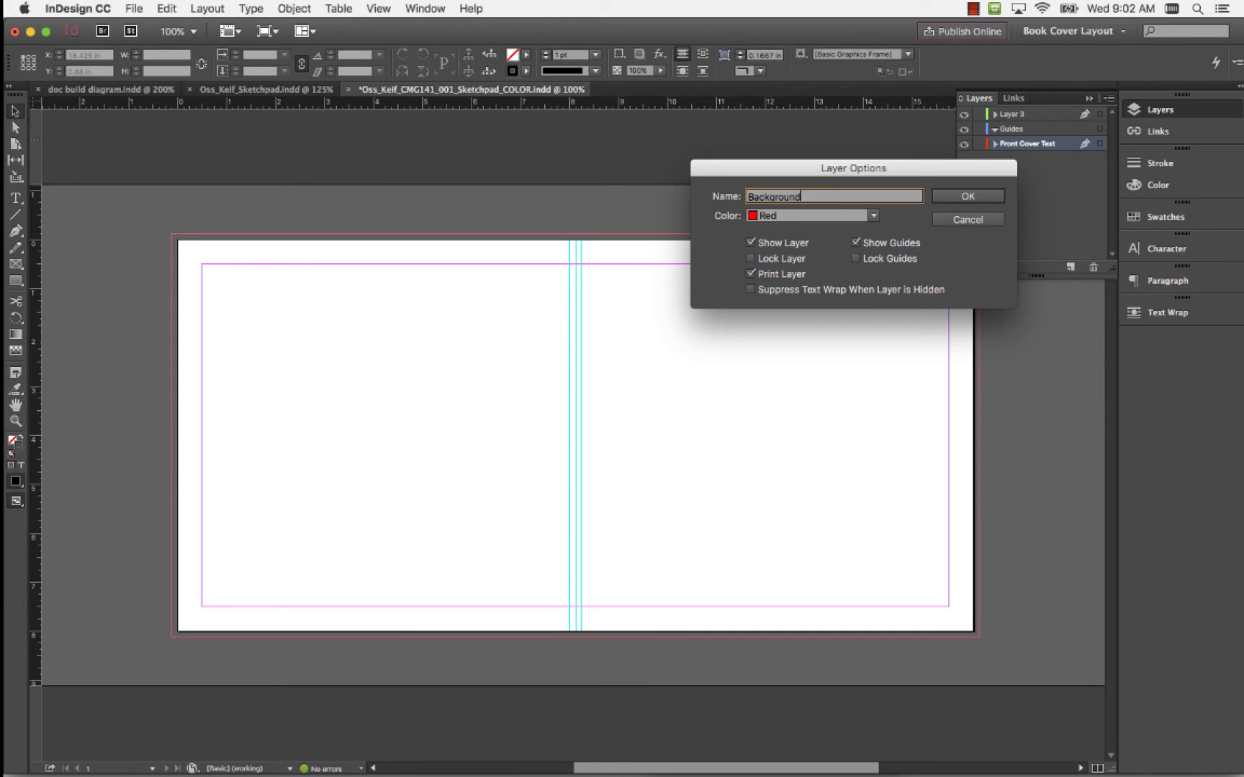
{"action": "type", "text": "_Images"}
{"action": "key", "text": "Return"}
{"action": "left_click", "coordinate": [1093, 196]}
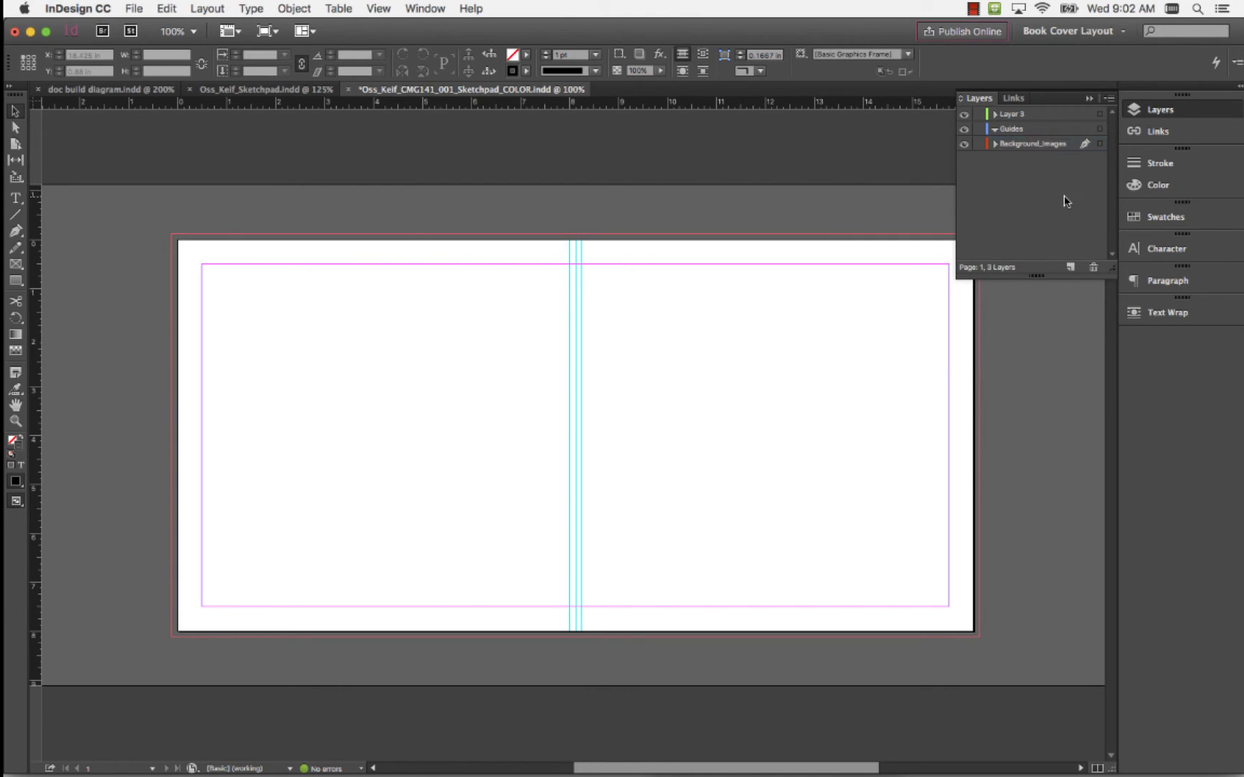
Rename the topmost layer, Layer 3, as Front Cover Text.
{"action": "left_click", "coordinate": [994, 146]}
{"action": "left_click", "coordinate": [995, 117]}
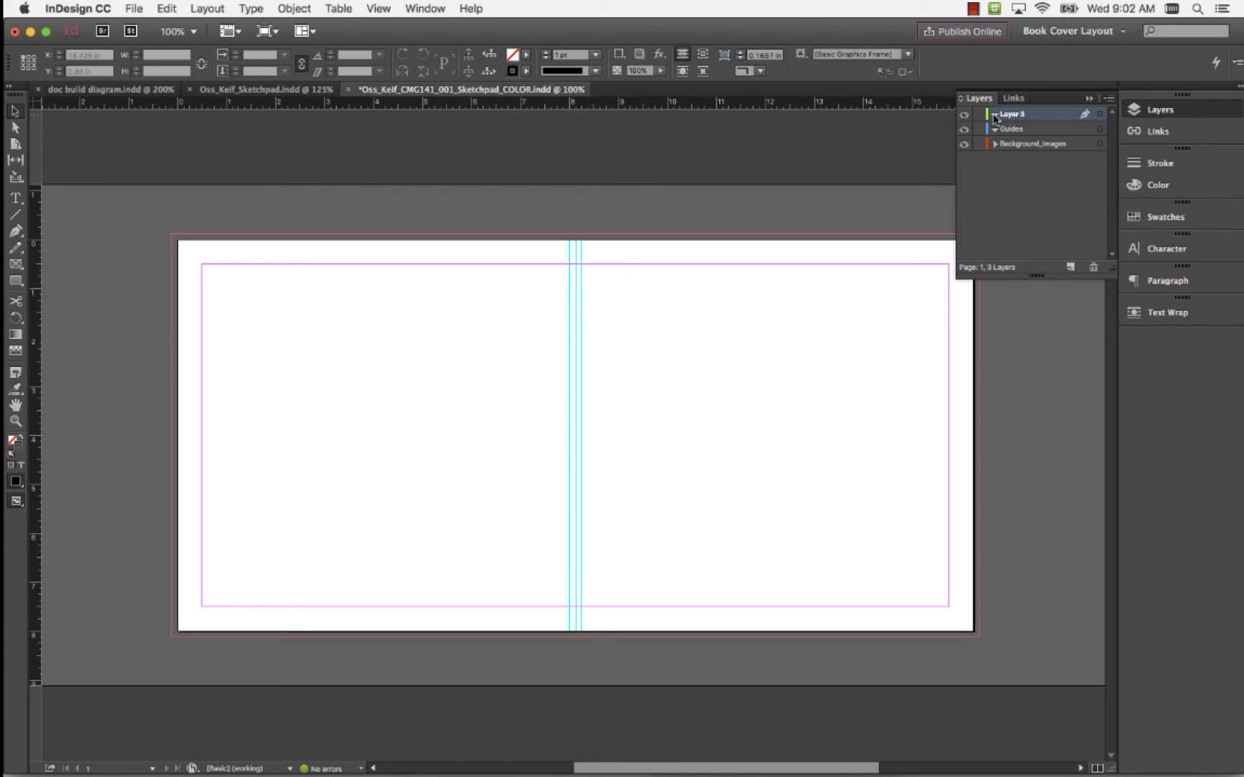
{"action": "left_click", "coordinate": [995, 116]}
{"action": "double_click", "coordinate": [1015, 115]}
{"action": "type", "text": "Front Cover Text"}
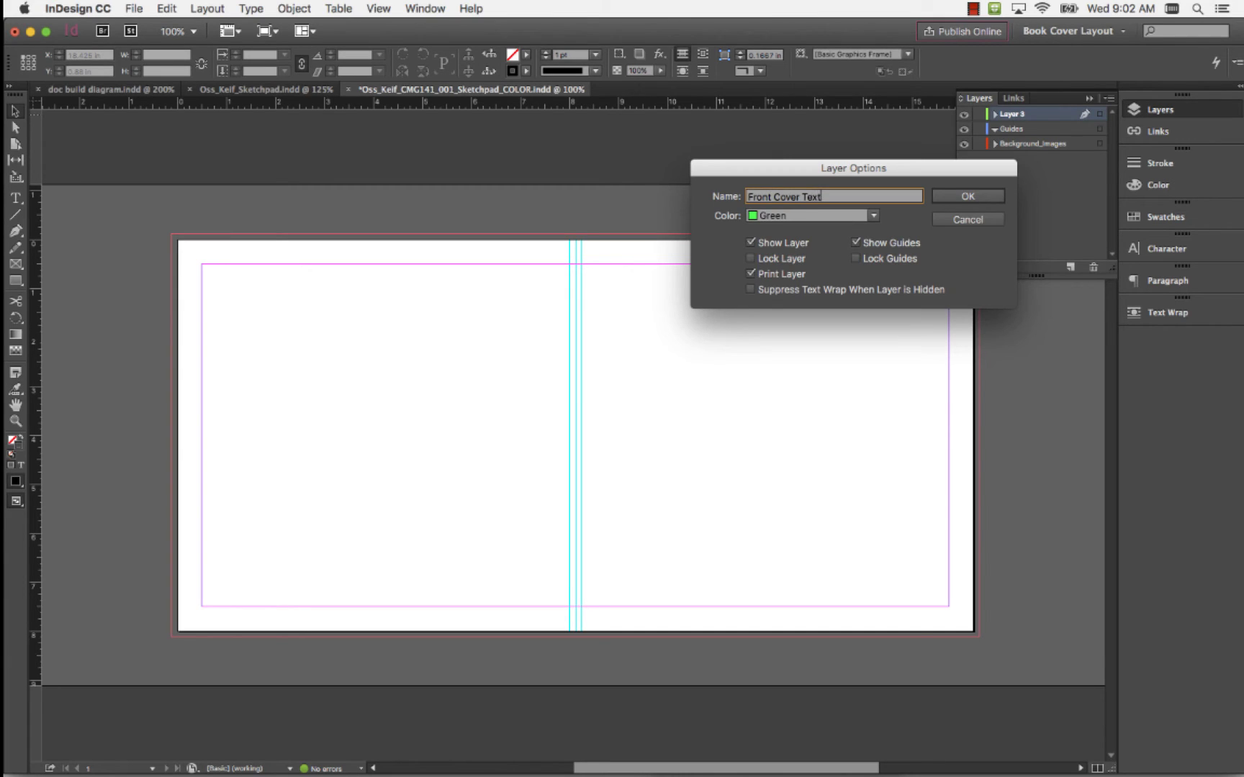
{"action": "key", "text": "Return"}
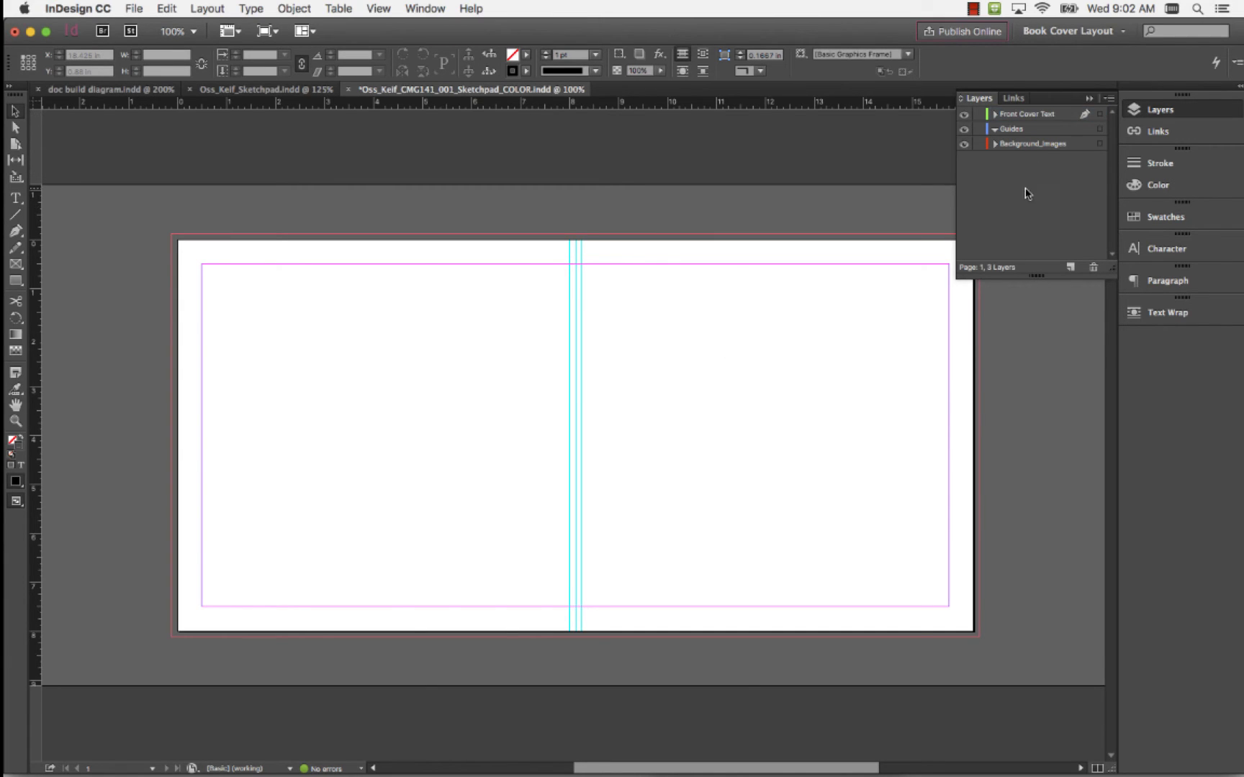
Add a new layer above Front Cover Text and name it Back Cover Text.
{"action": "left_click", "coordinate": [1070, 267]}
{"action": "double_click", "coordinate": [1012, 115]}
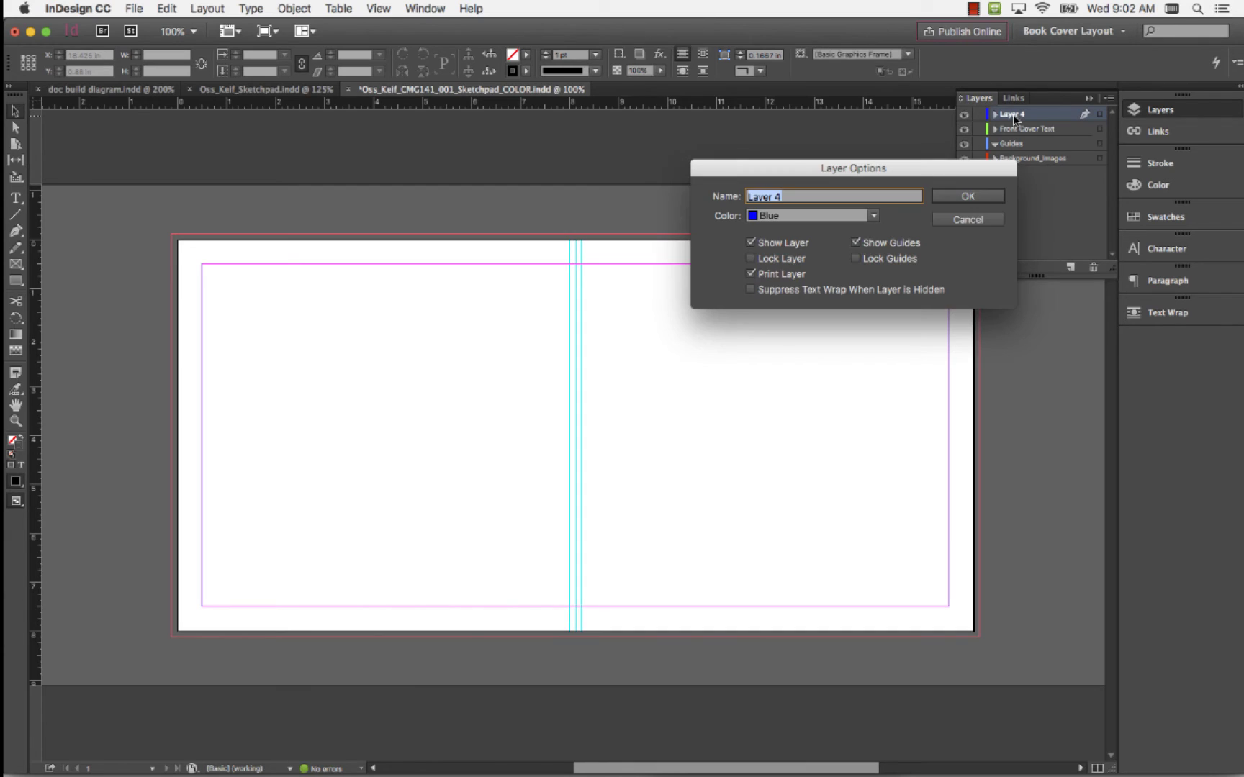
{"action": "type", "text": "Back Cover"}
{"action": "key", "text": "Return"}
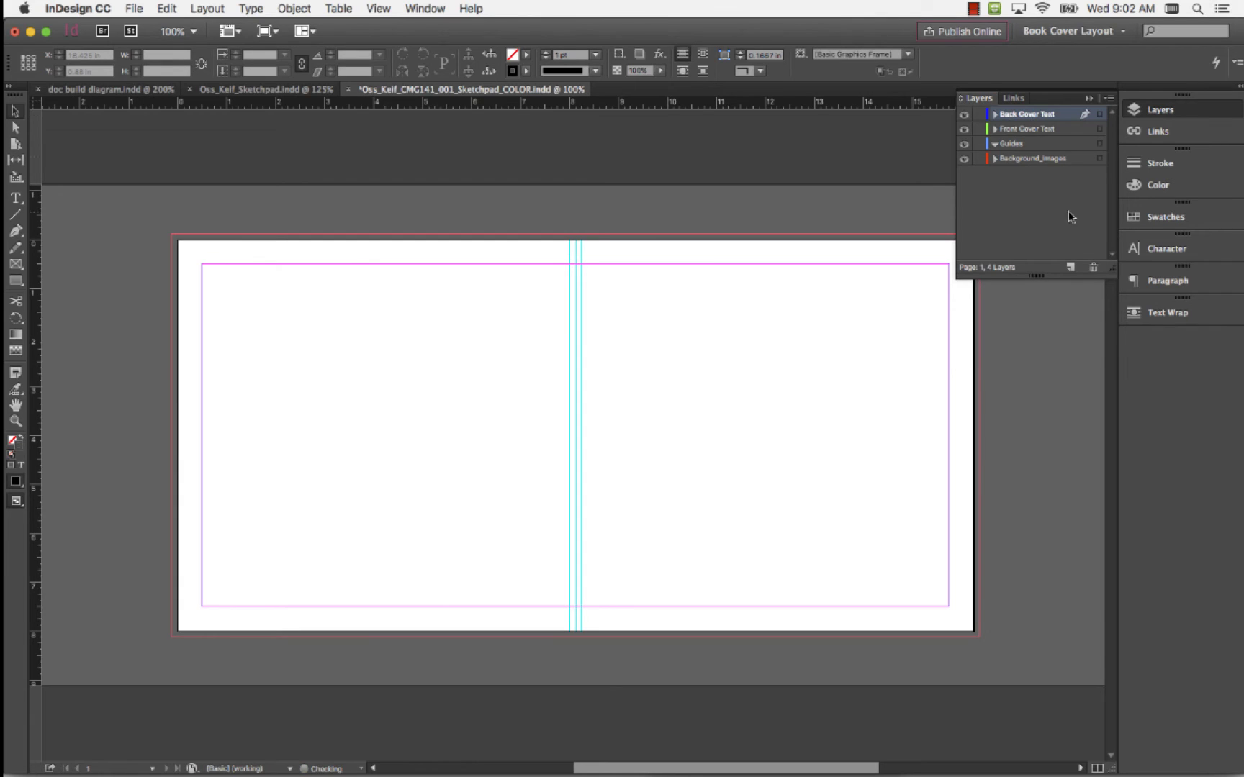
{"action": "left_click", "coordinate": [993, 212]}
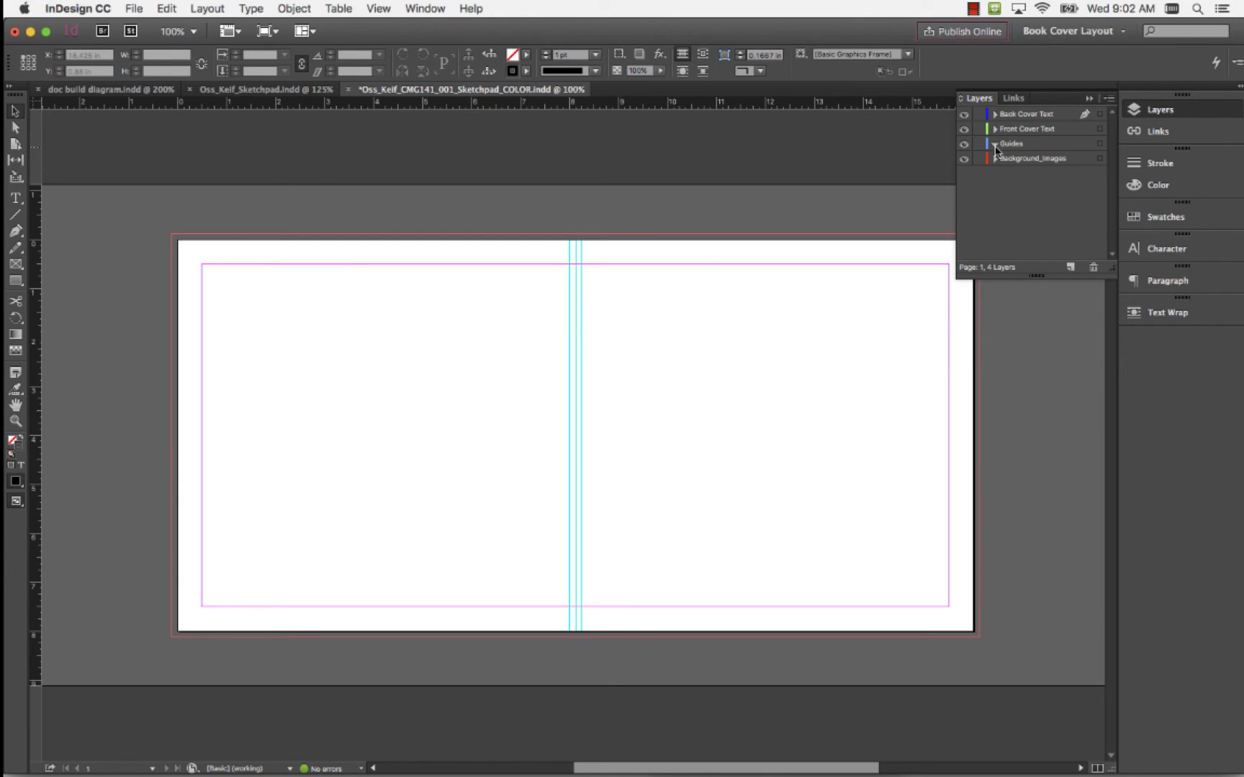
{"action": "left_click", "coordinate": [1008, 129]}
{"action": "left_click", "coordinate": [1022, 114]}
{"action": "left_click", "coordinate": [1025, 129]}
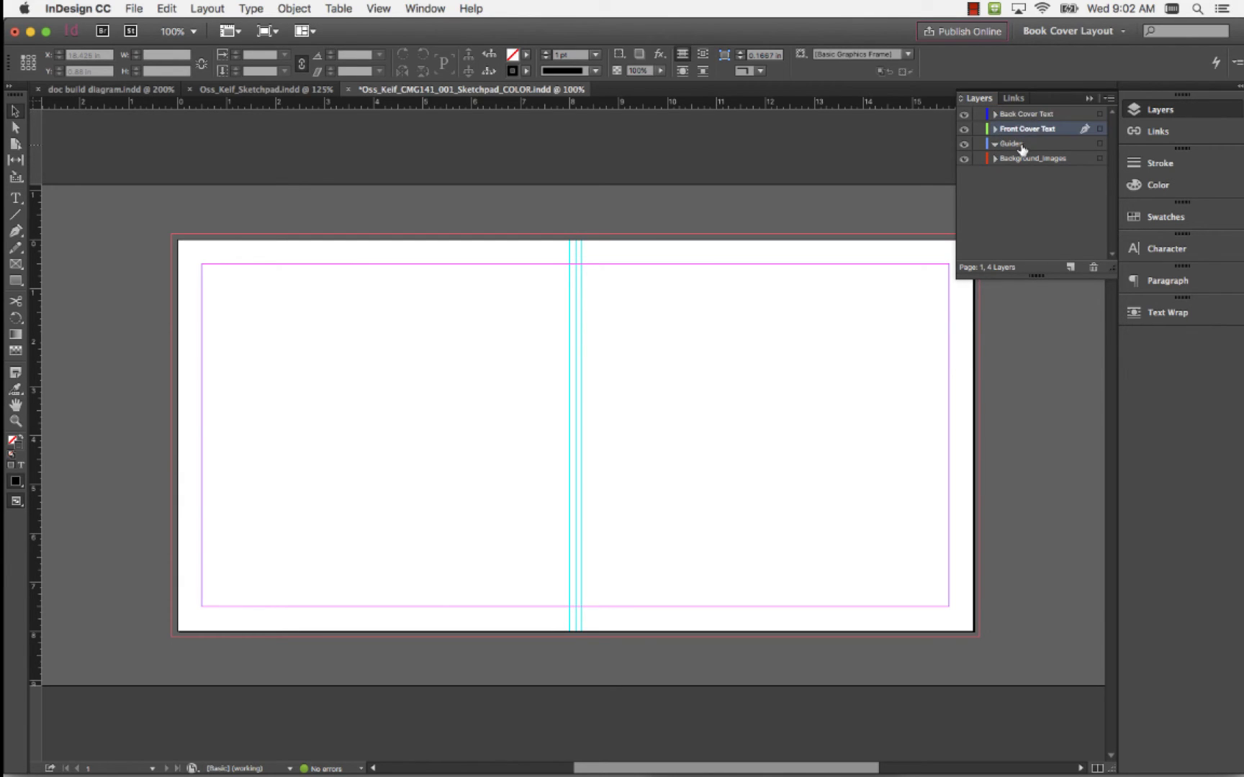
{"action": "left_click", "coordinate": [1022, 149]}
{"action": "left_click", "coordinate": [1020, 160]}
{"action": "left_click", "coordinate": [1007, 144]}
{"action": "left_click", "coordinate": [1008, 129]}
{"action": "left_click", "coordinate": [1010, 115]}
Lock all four layers: Background_Images, Guides, Front Cover Text and Back Cover Text.
{"action": "left_click", "coordinate": [979, 159]}
{"action": "left_click", "coordinate": [979, 144]}
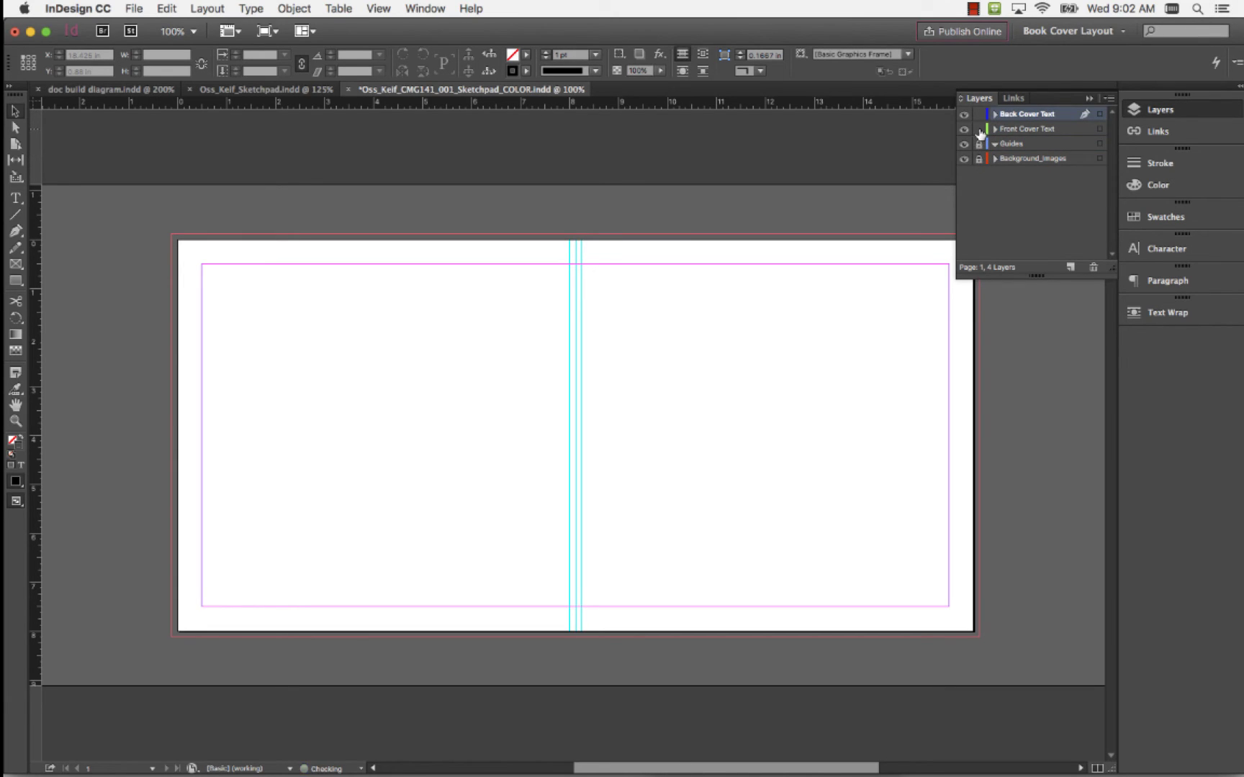
{"action": "left_click", "coordinate": [979, 129]}
{"action": "left_click", "coordinate": [979, 114]}
{"action": "left_click", "coordinate": [1021, 115]}
{"action": "left_click", "coordinate": [1018, 218]}
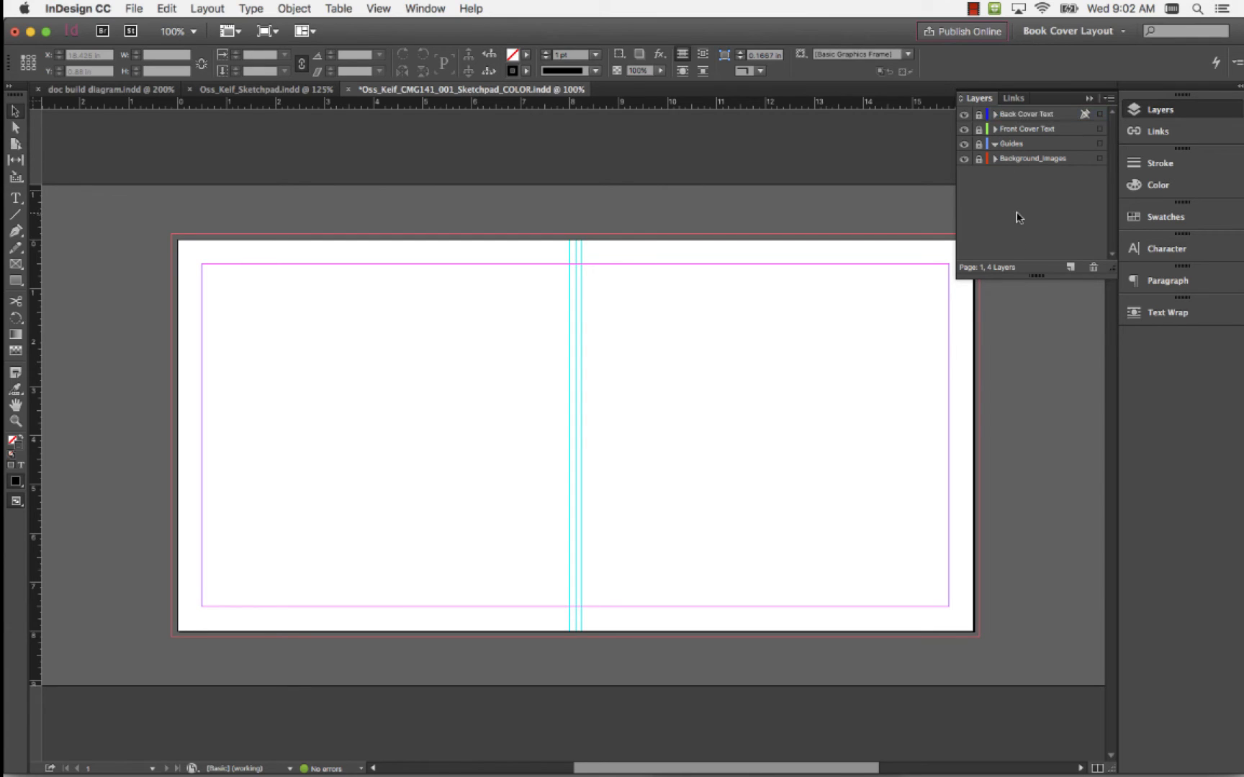
{"action": "left_click", "coordinate": [1004, 131]}
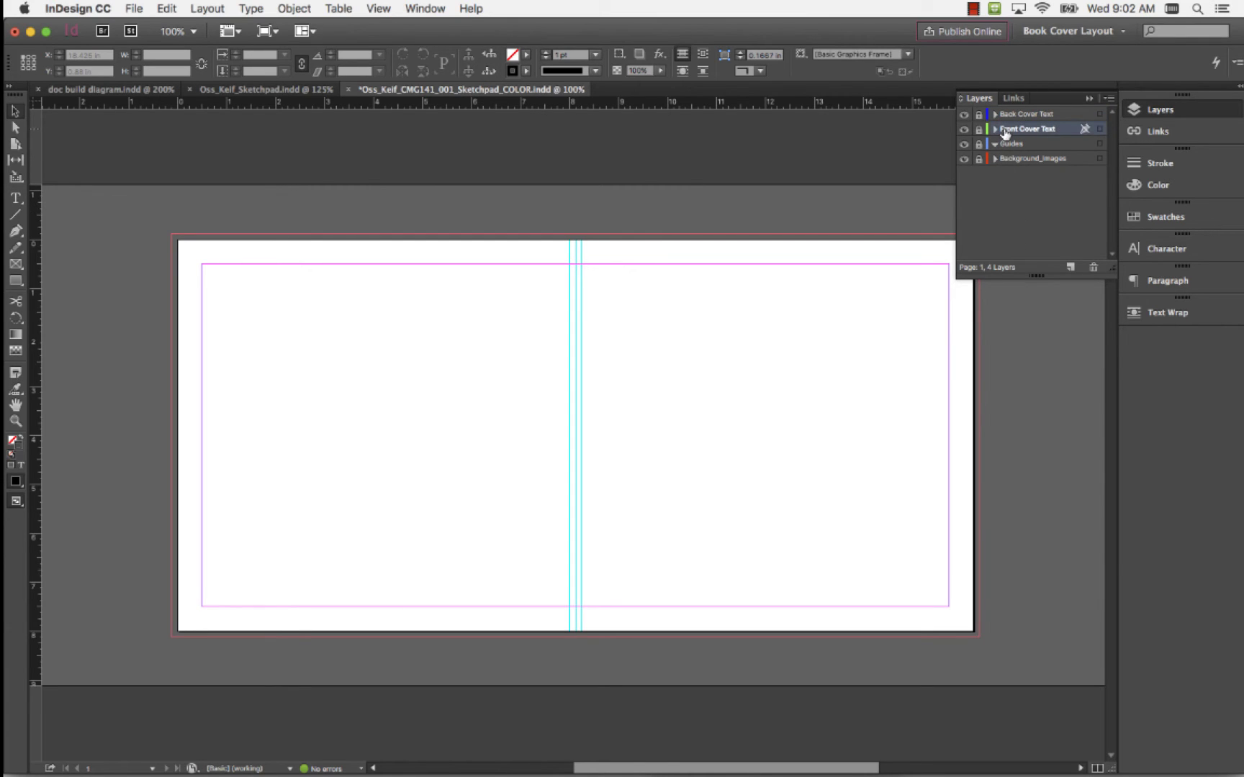
{"action": "left_click", "coordinate": [1026, 224]}
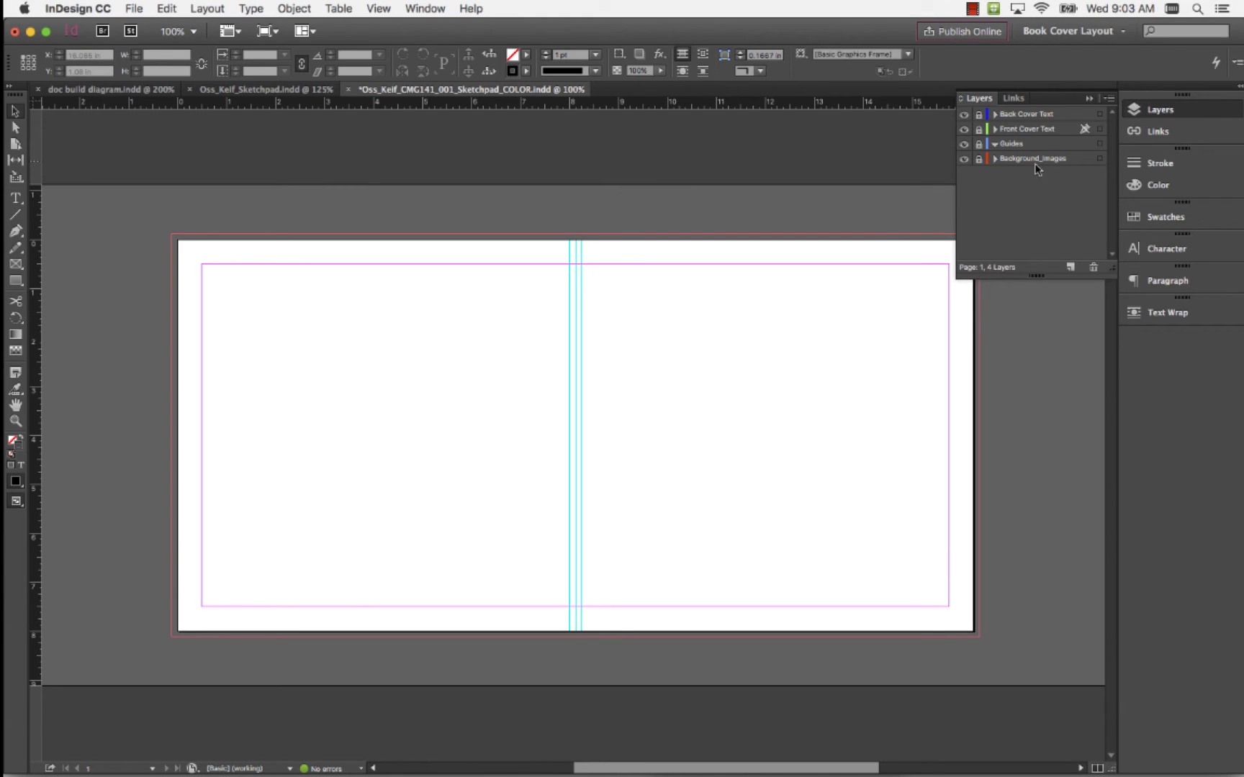
Unlock all four layers and review the Front Cover Text layer's options without changing them.
{"action": "left_click_drag", "start_coordinate": [979, 115], "coordinate": [978, 165]}
{"action": "left_click", "coordinate": [978, 128]}
{"action": "left_click", "coordinate": [1012, 129]}
{"action": "left_click", "coordinate": [978, 129]}
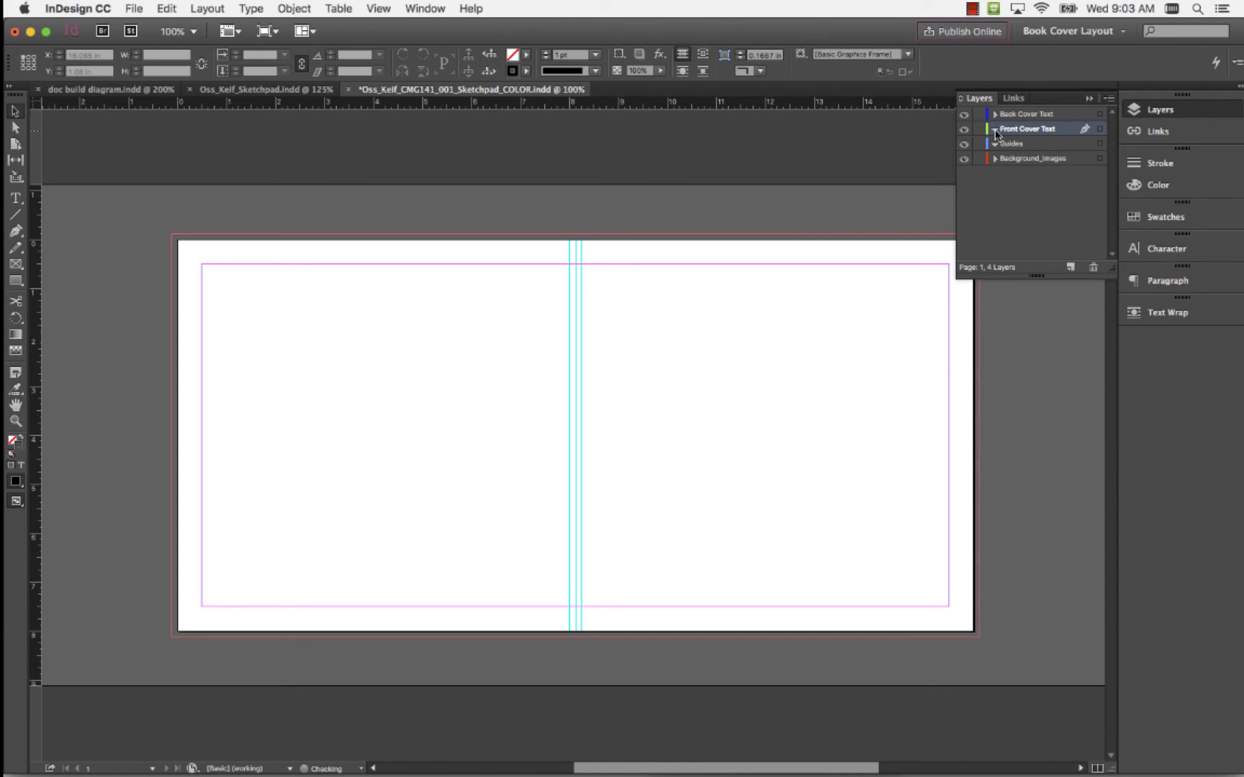
{"action": "double_click", "coordinate": [1029, 131]}
{"action": "key", "text": "Return"}
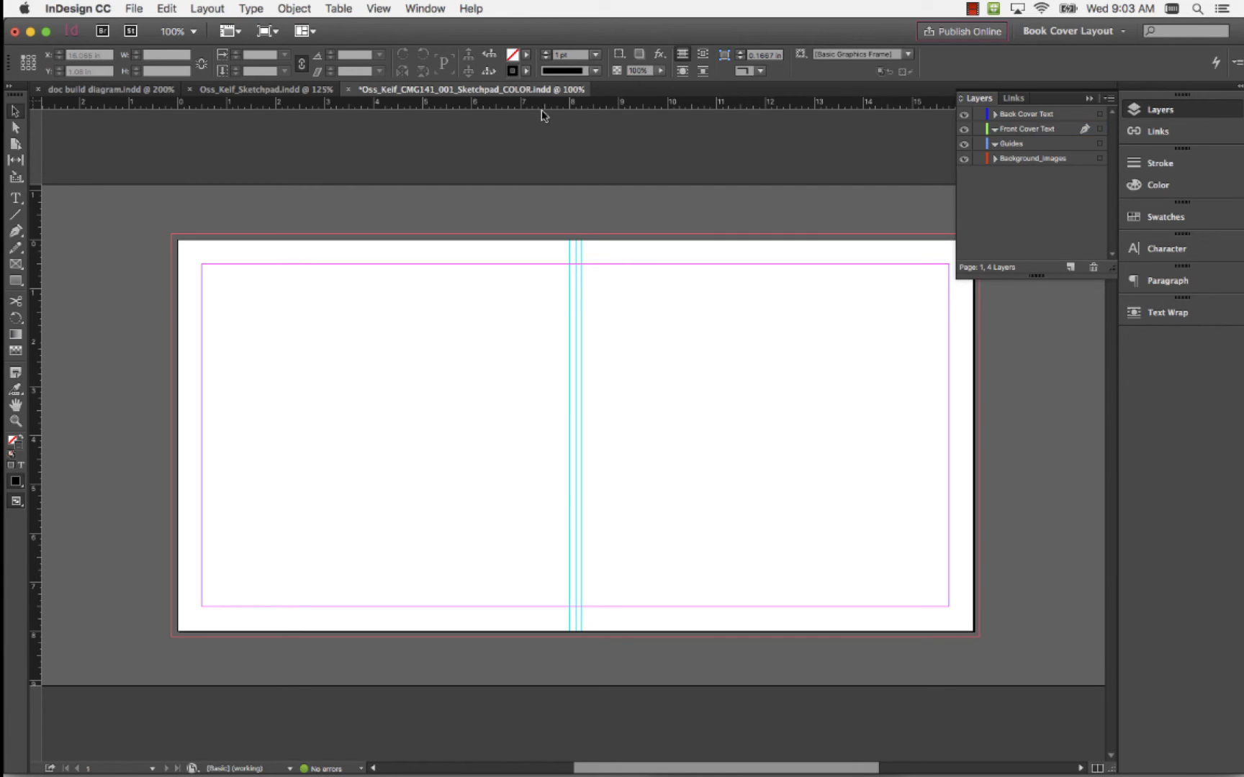
Examine the front title and subtitle frames in the finished sample sketchpad cover, and return to the new cover document.
{"action": "left_click", "coordinate": [251, 91]}
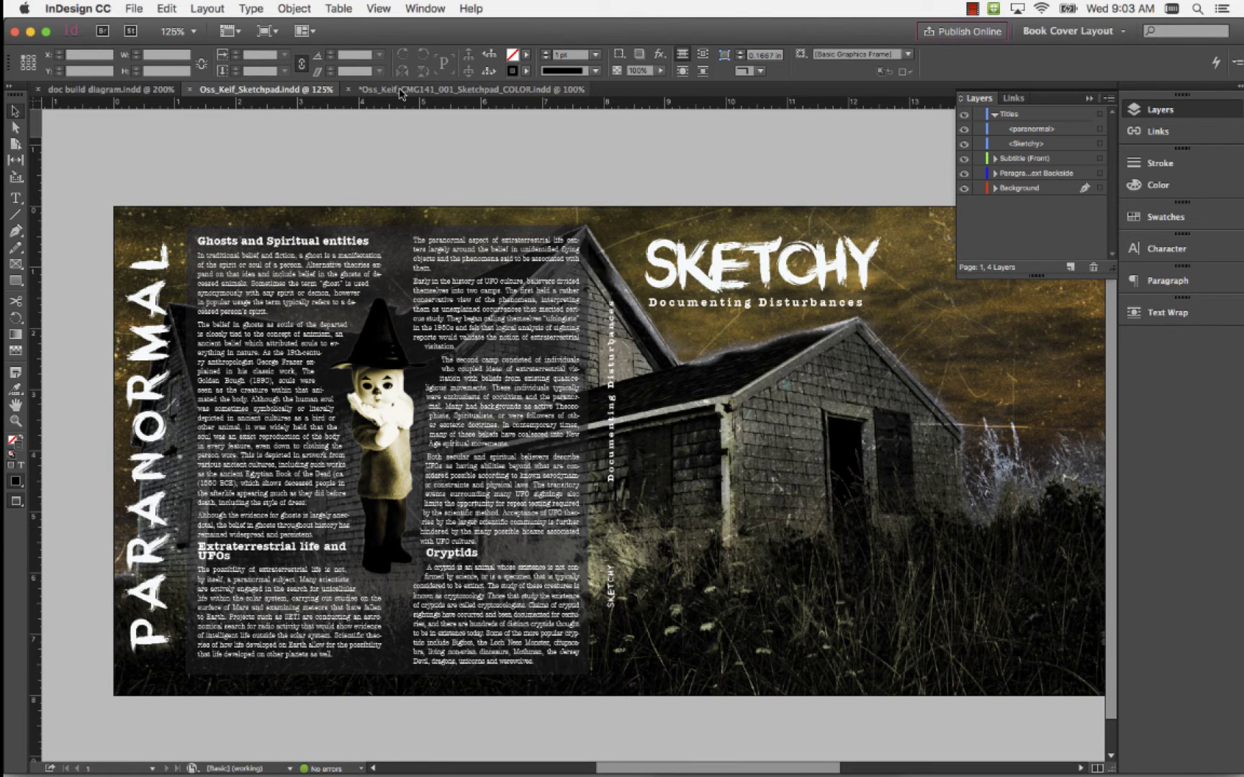
{"action": "left_click", "coordinate": [400, 91]}
{"action": "left_click", "coordinate": [267, 89]}
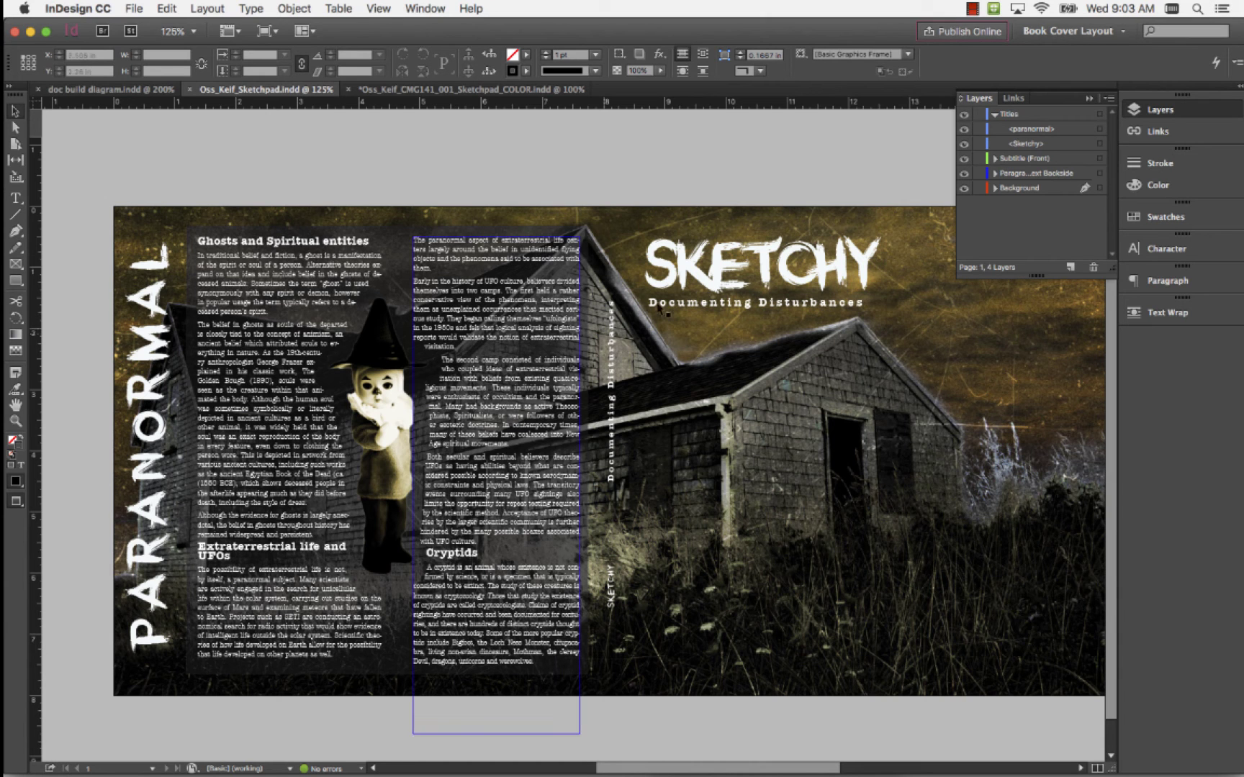
{"action": "left_click", "coordinate": [716, 263]}
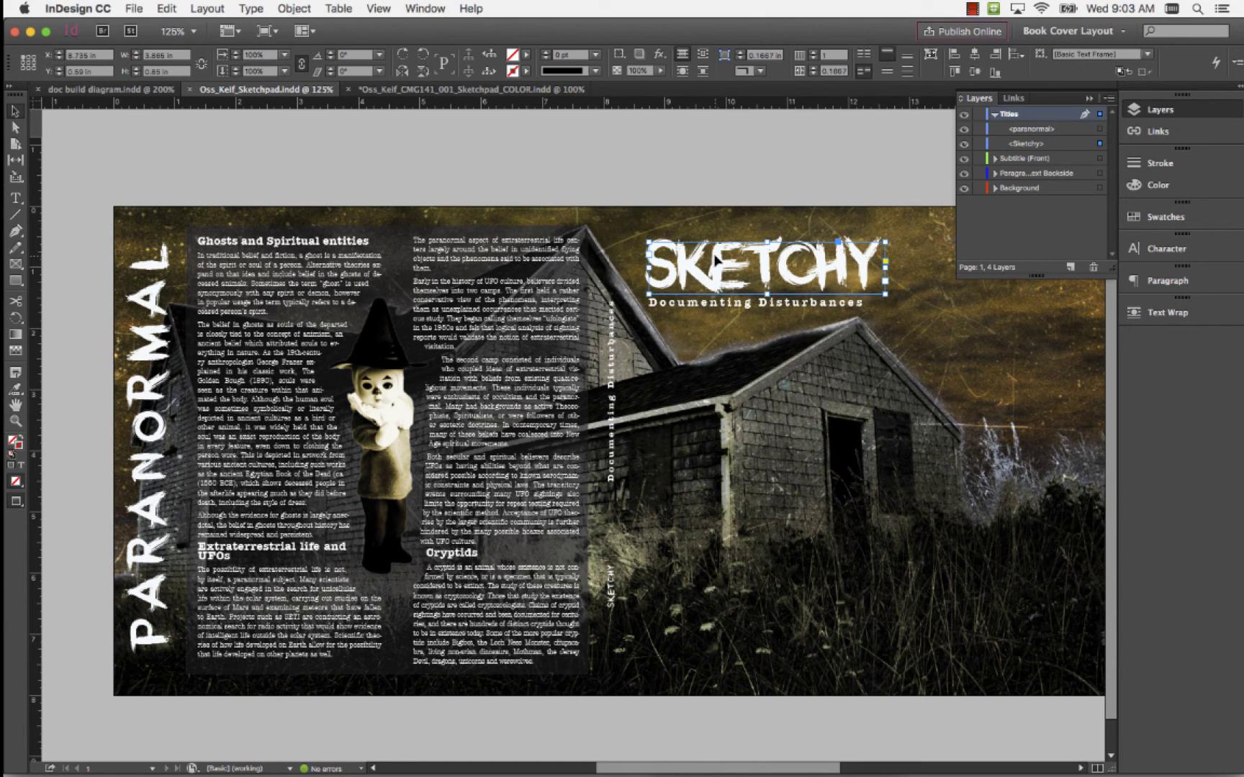
{"action": "left_click", "coordinate": [692, 308]}
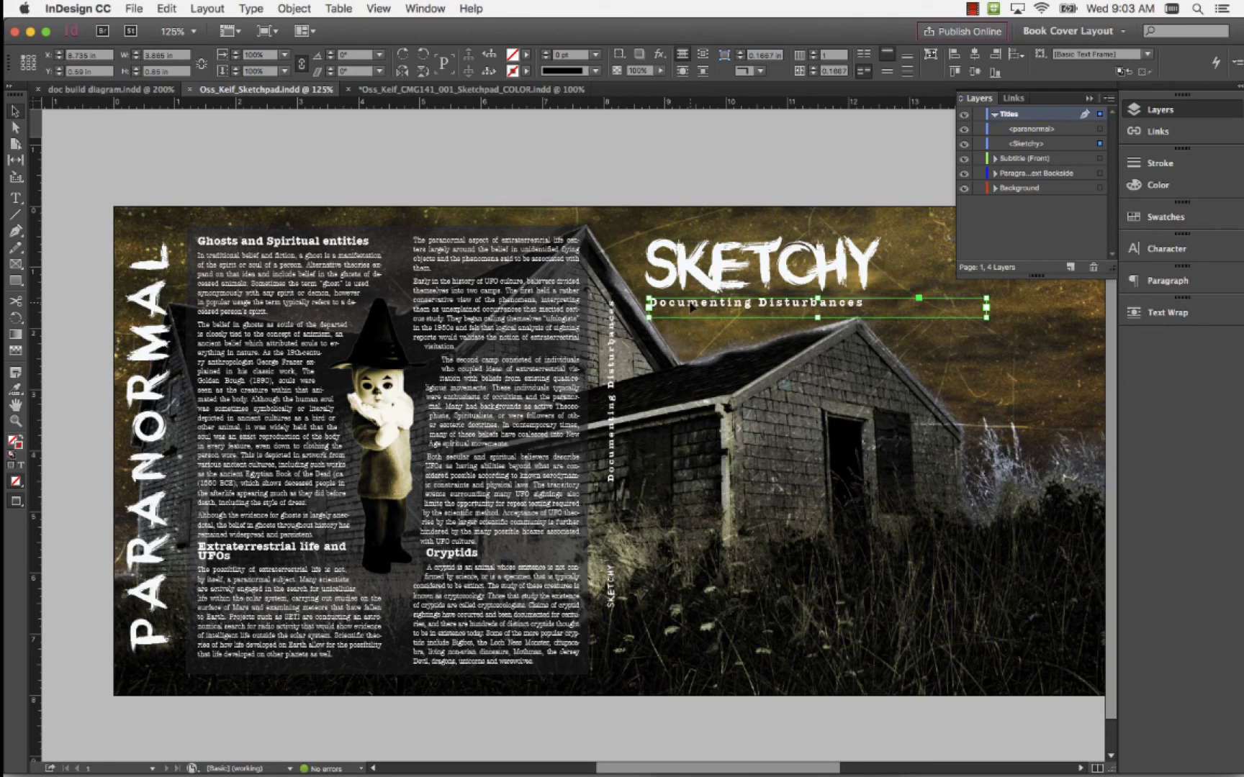
{"action": "left_click", "coordinate": [693, 277]}
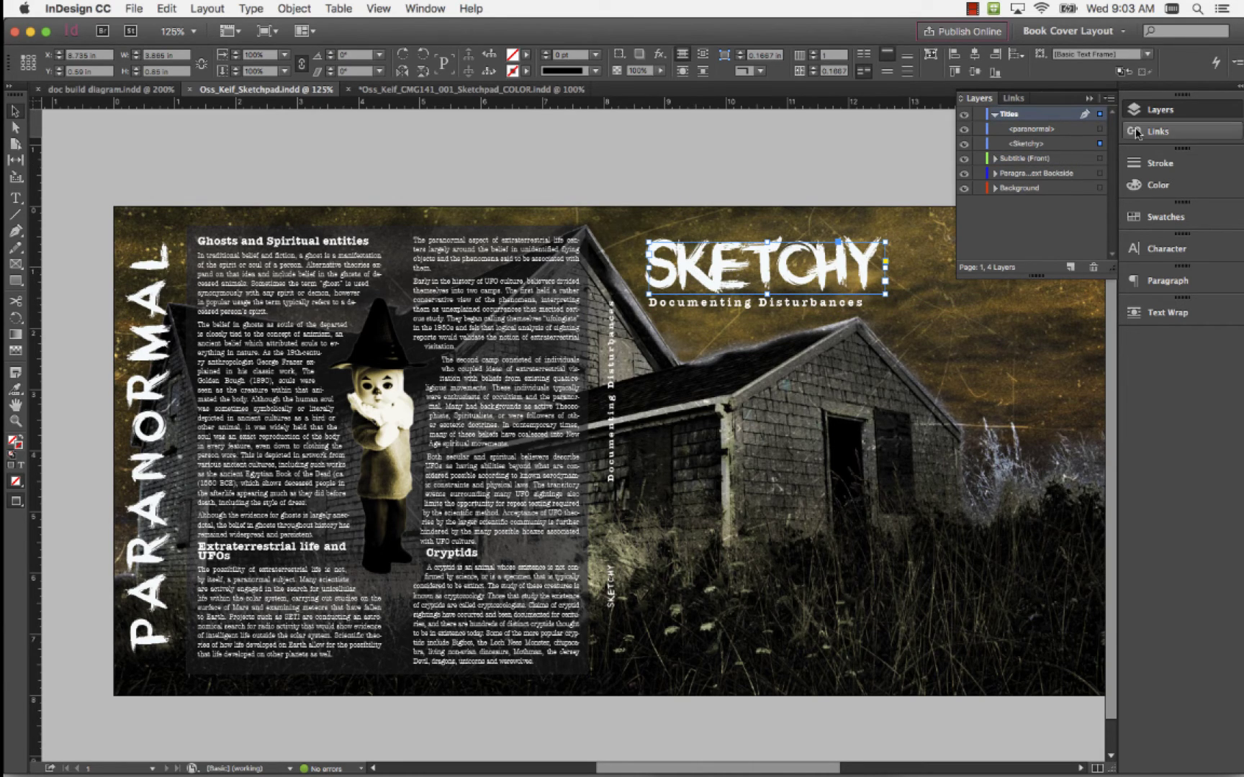
{"action": "left_click", "coordinate": [412, 93]}
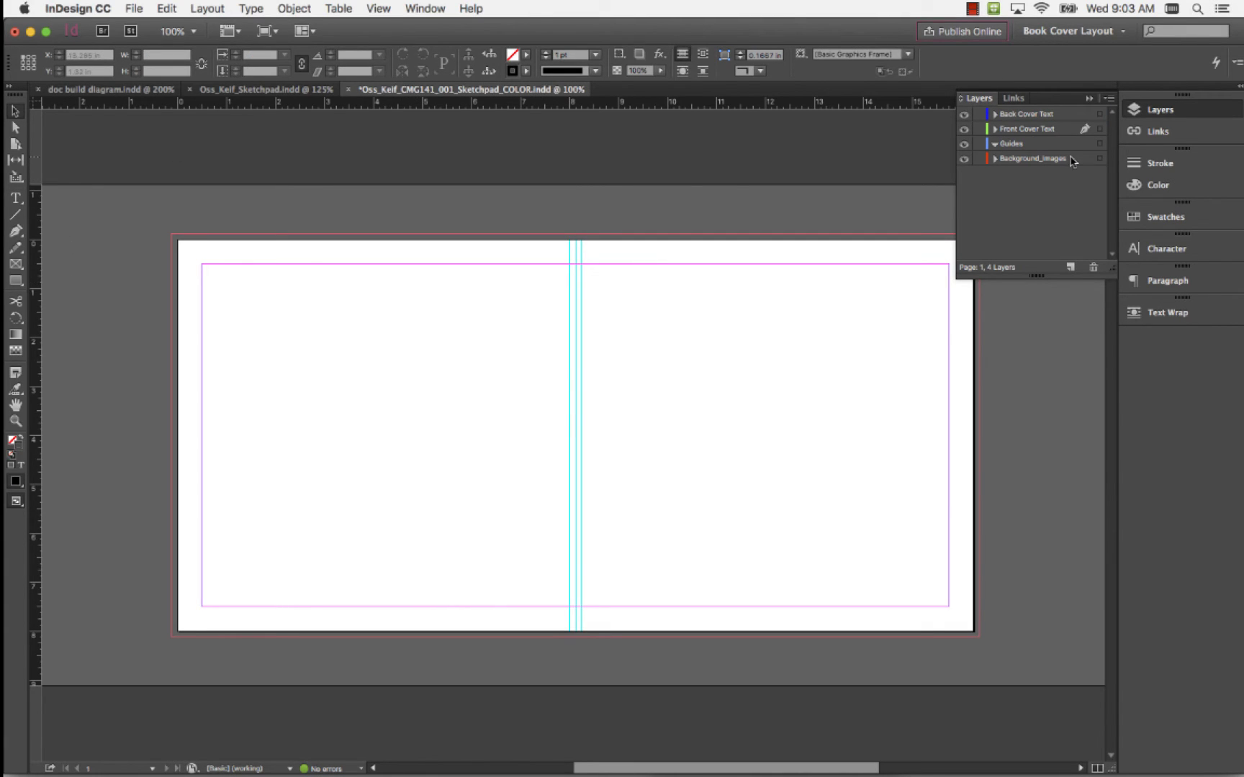
Make Front Cover Text the active layer and float the toolbox in two columns beside the page.
{"action": "left_click", "coordinate": [1025, 132]}
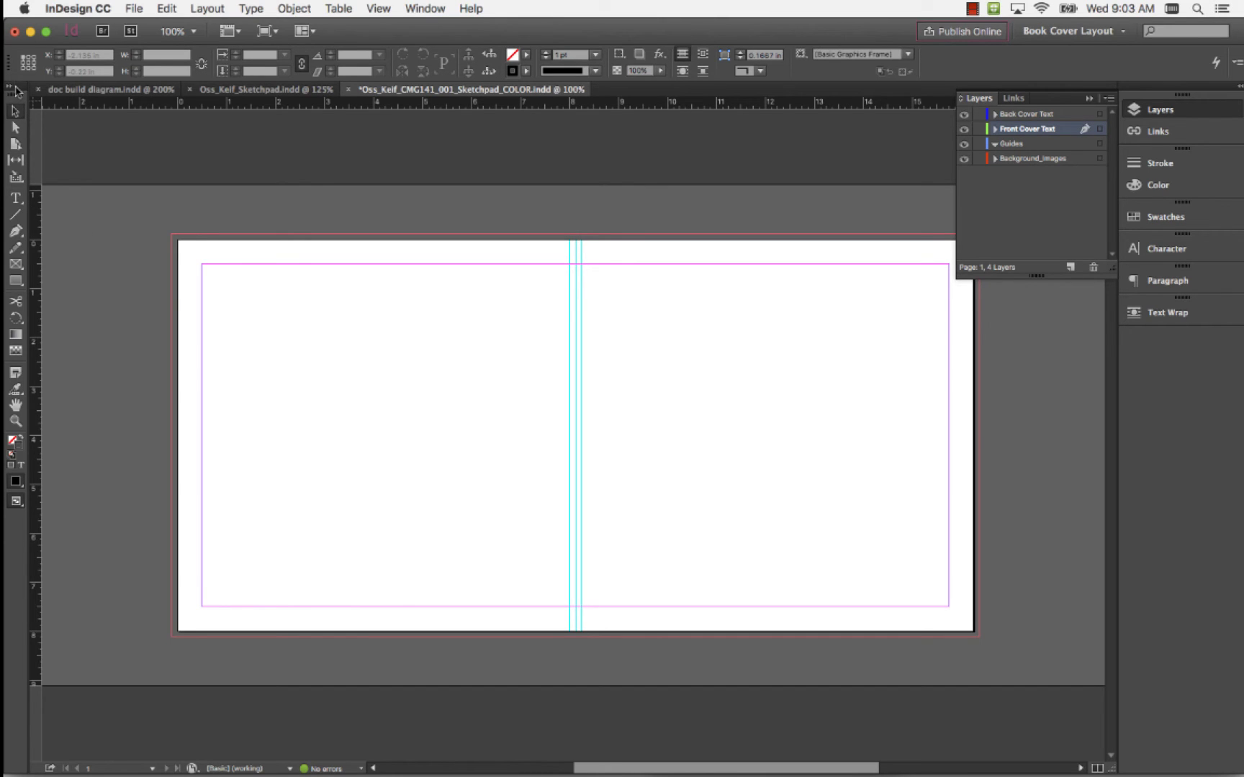
{"action": "left_click_drag", "start_coordinate": [17, 88], "coordinate": [136, 131]}
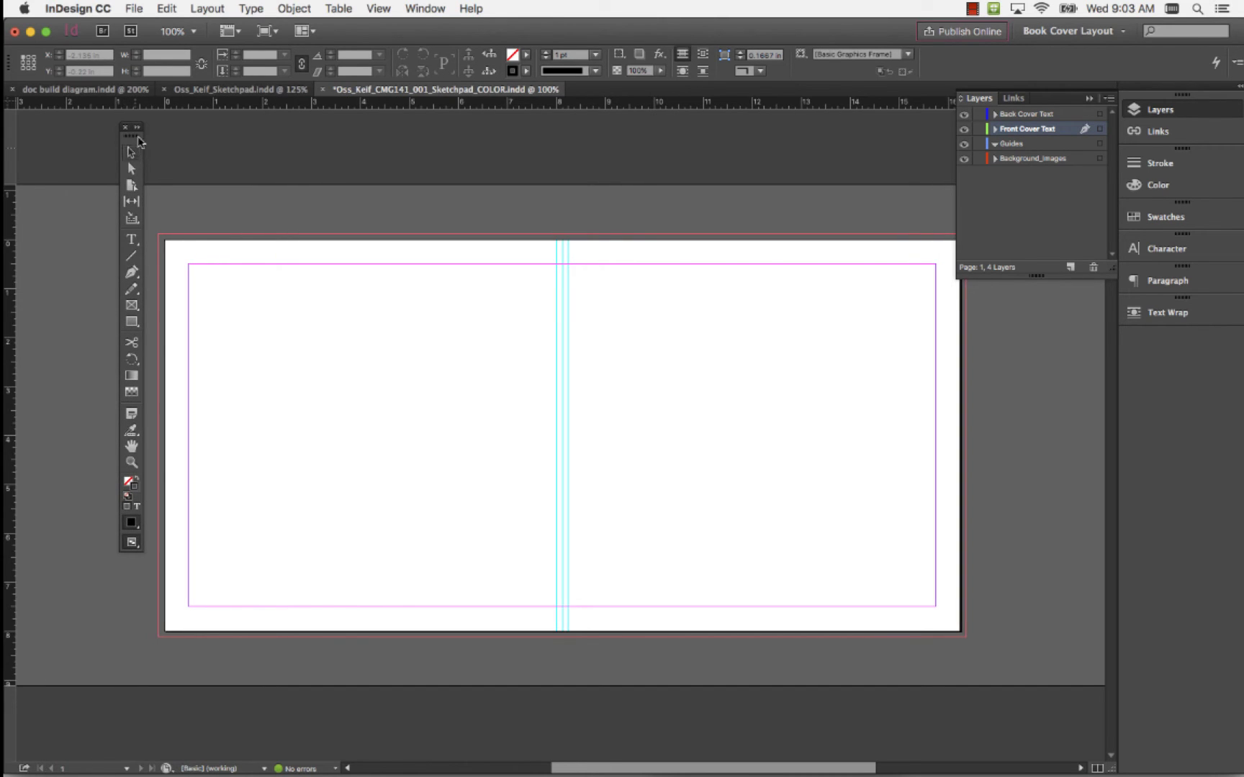
{"action": "left_click", "coordinate": [125, 126]}
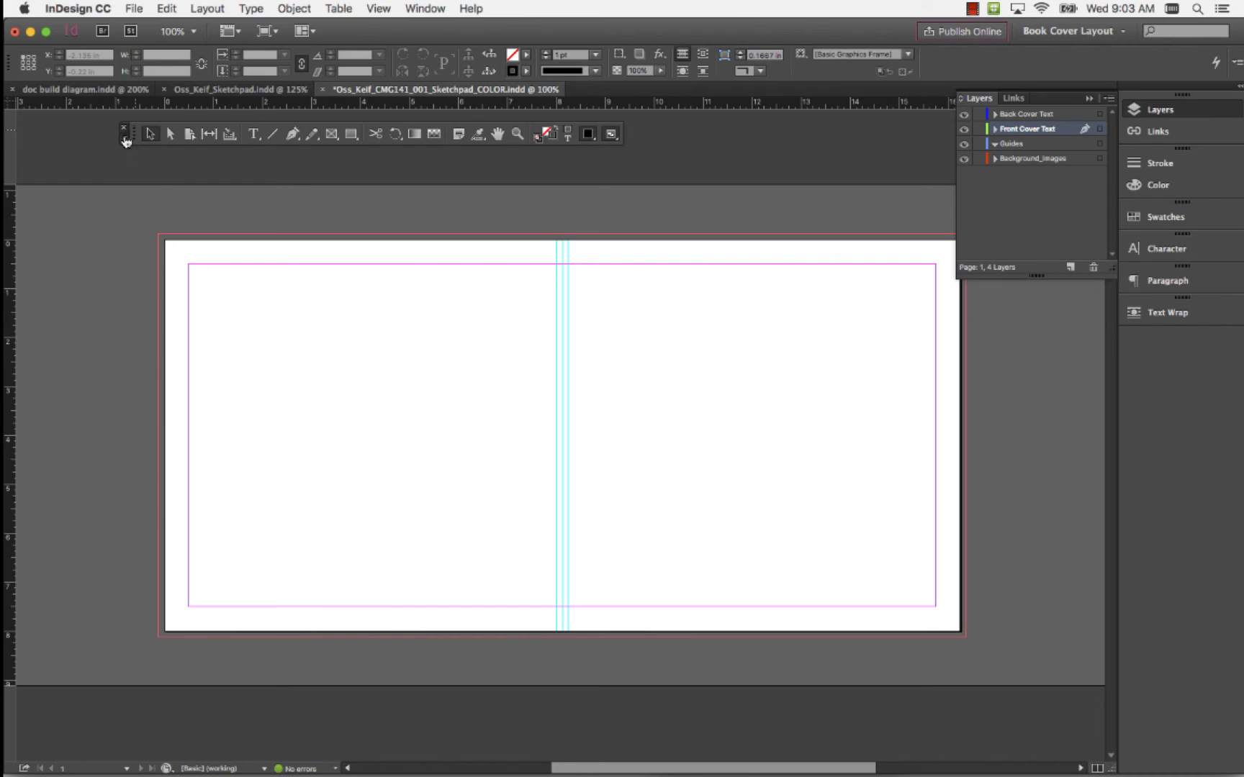
{"action": "left_click", "coordinate": [124, 128]}
{"action": "left_click_drag", "start_coordinate": [137, 135], "coordinate": [124, 221]}
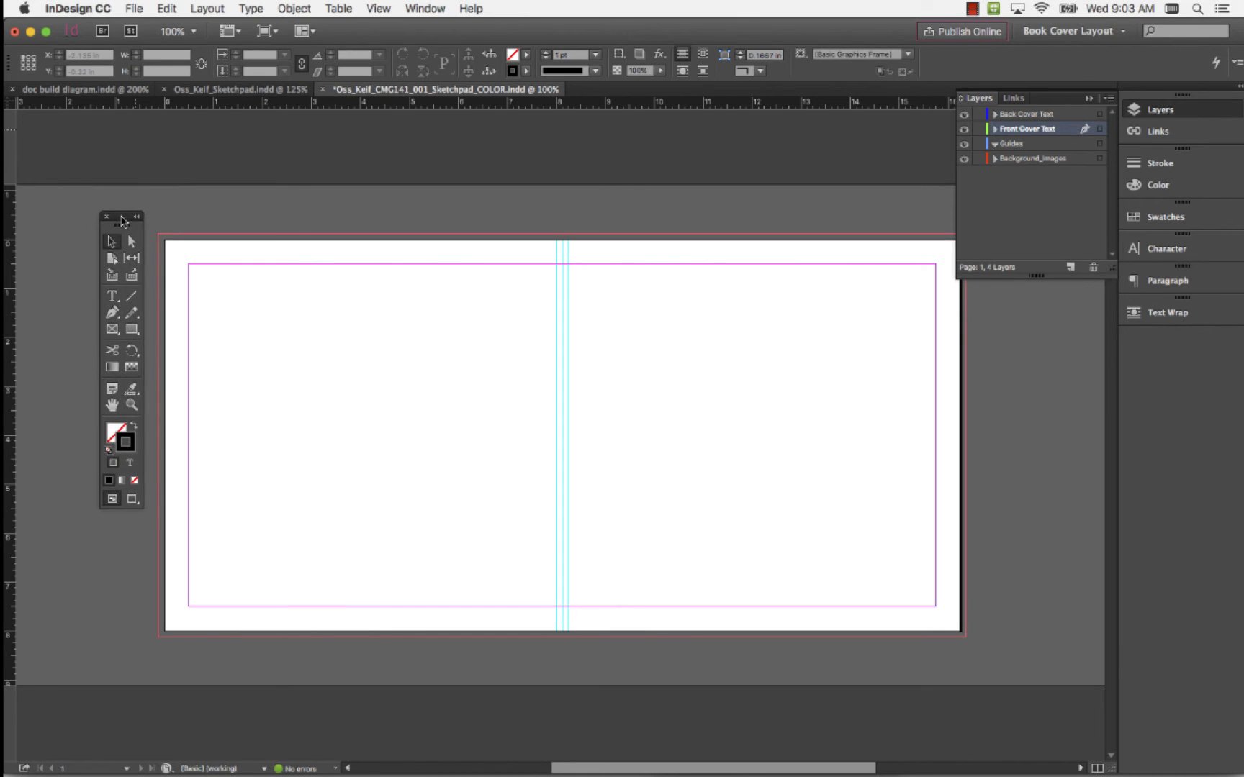
Draw a text frame about 5.12 by 1.38 in at the front cover's top margin and name its layer entry Title.
{"action": "left_click", "coordinate": [113, 298]}
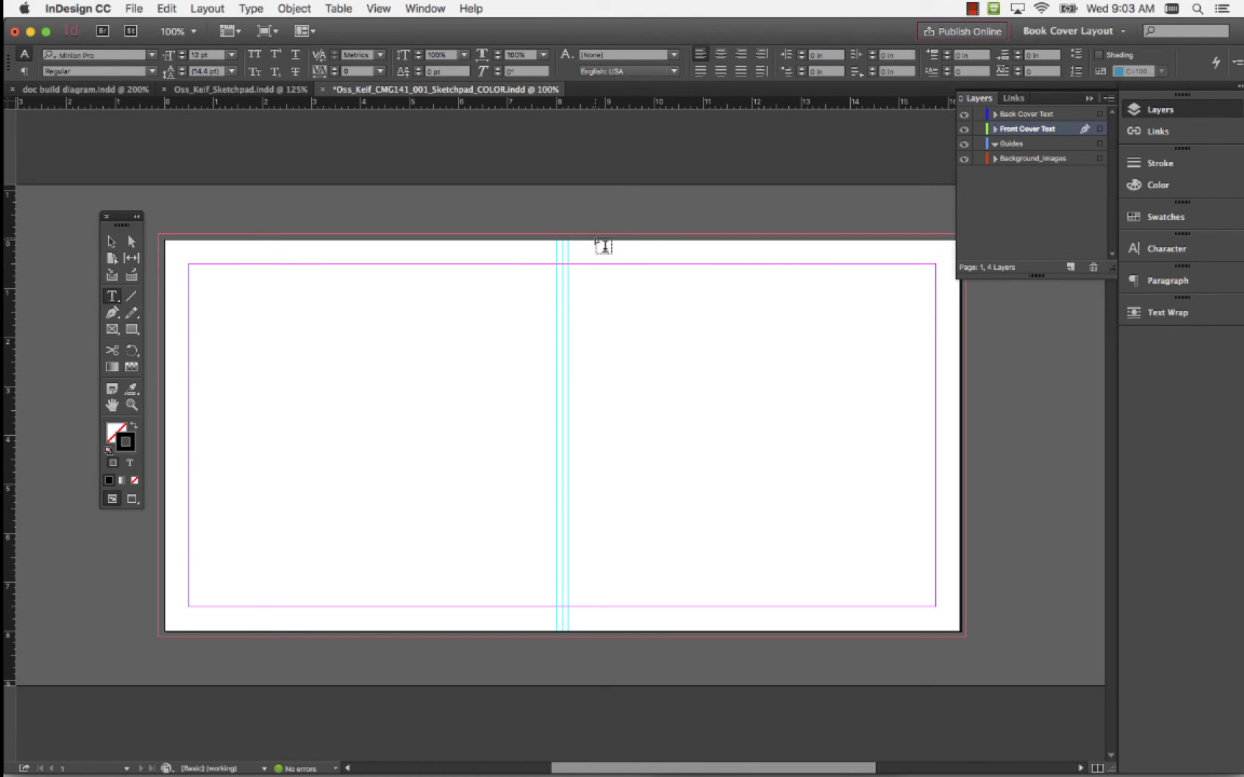
{"action": "left_click_drag", "start_coordinate": [579, 264], "coordinate": [829, 332]}
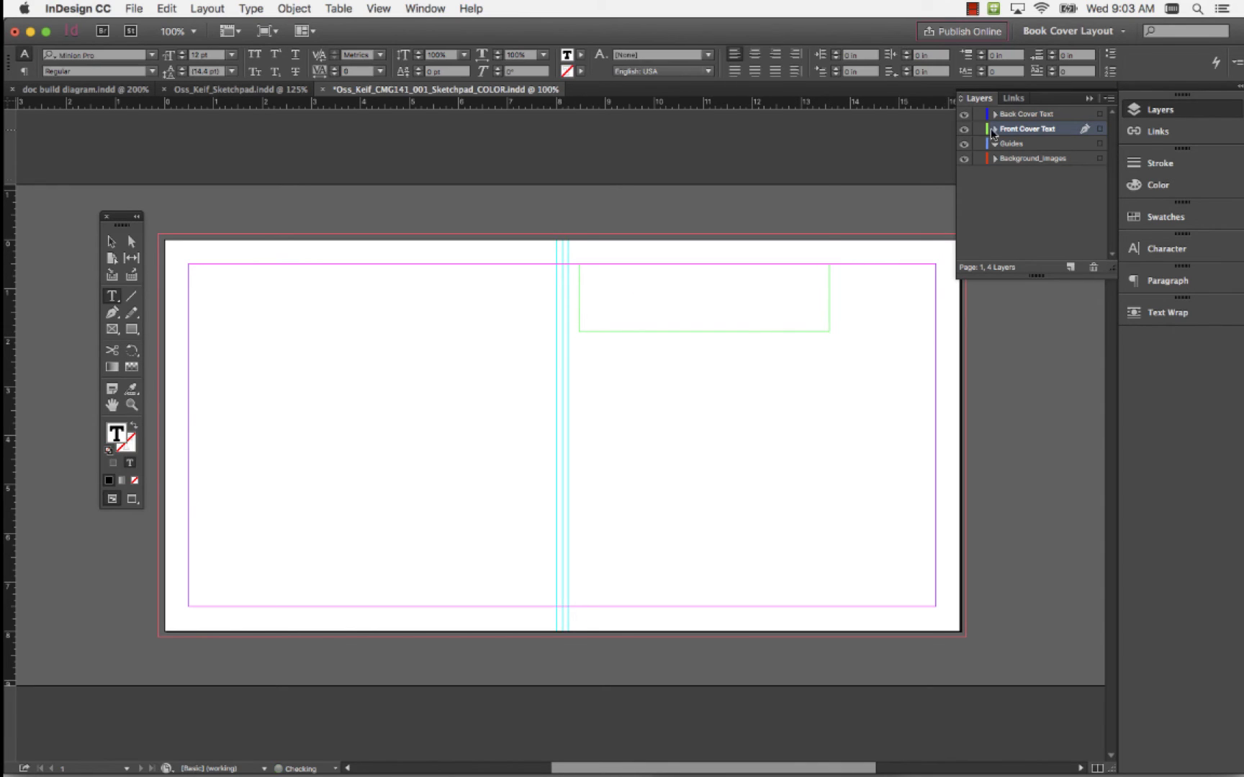
{"action": "left_click", "coordinate": [995, 128]}
{"action": "left_click", "coordinate": [1031, 145]}
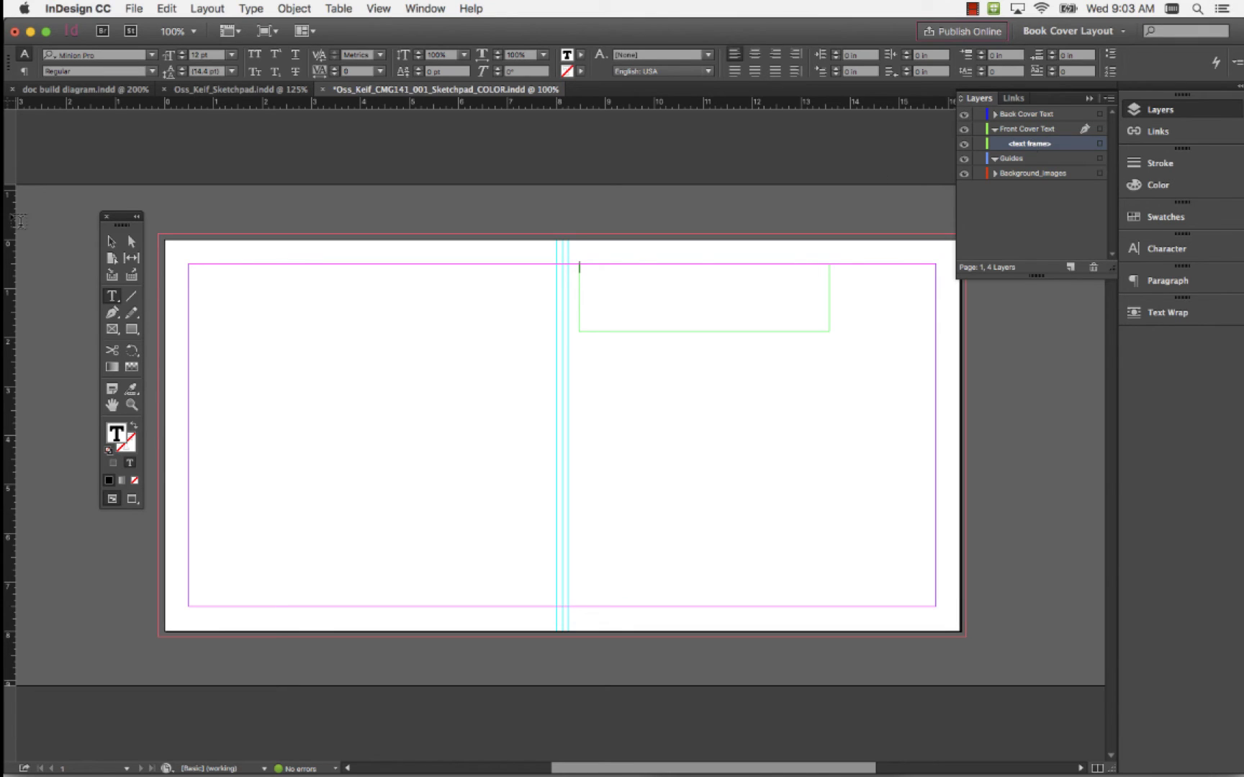
{"action": "left_click", "coordinate": [110, 242]}
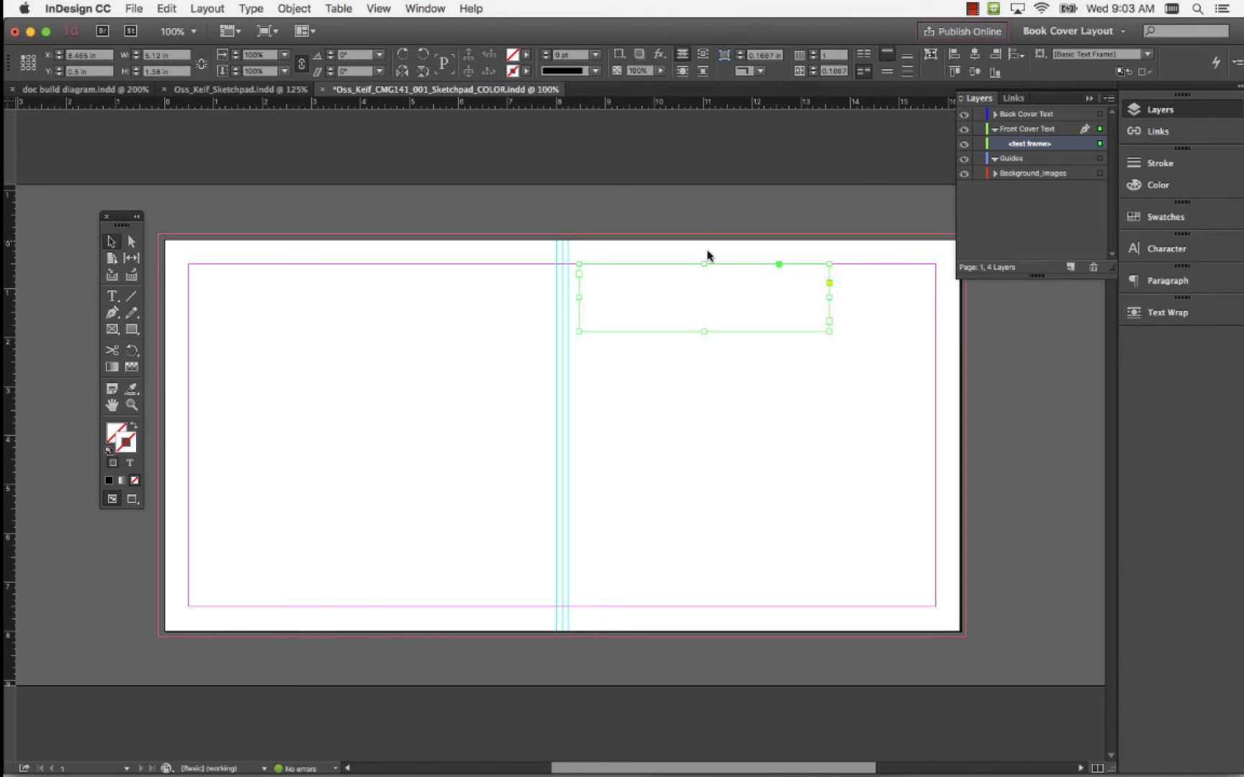
{"action": "double_click", "coordinate": [1033, 144]}
{"action": "type", "text": "Title"}
{"action": "left_click", "coordinate": [1029, 201]}
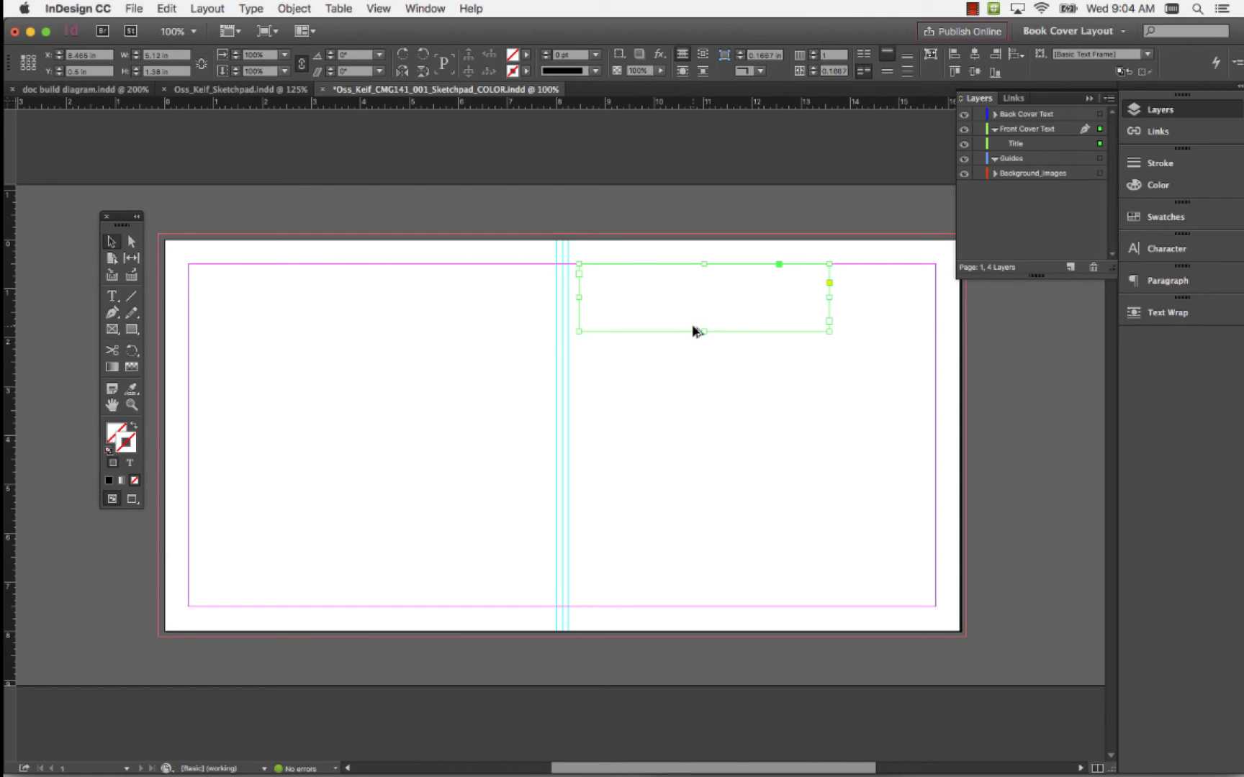
Add a frame about 5.12 by 0.4 in below the first one and rename the lower Title entry as Sub Title.
{"action": "left_click_drag", "start_coordinate": [693, 331], "coordinate": [705, 359]}
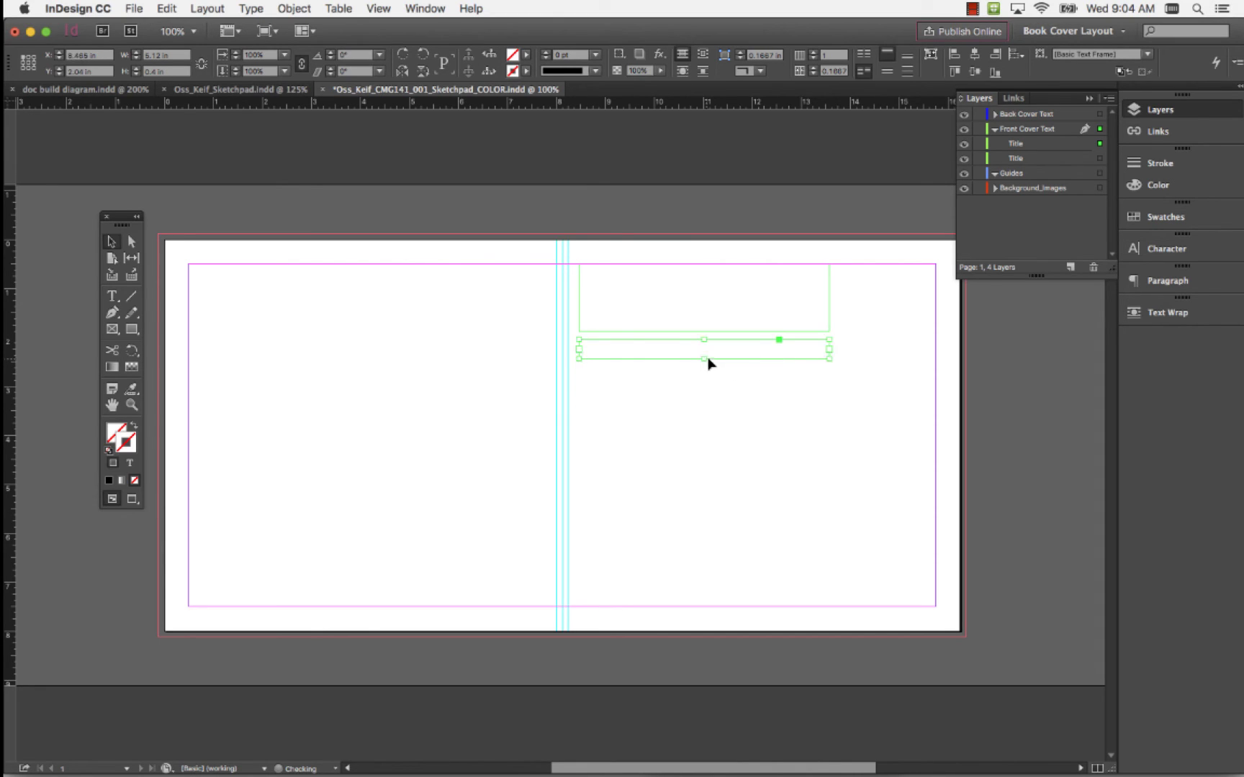
{"action": "left_click", "coordinate": [1017, 159]}
{"action": "left_click", "coordinate": [1020, 160]}
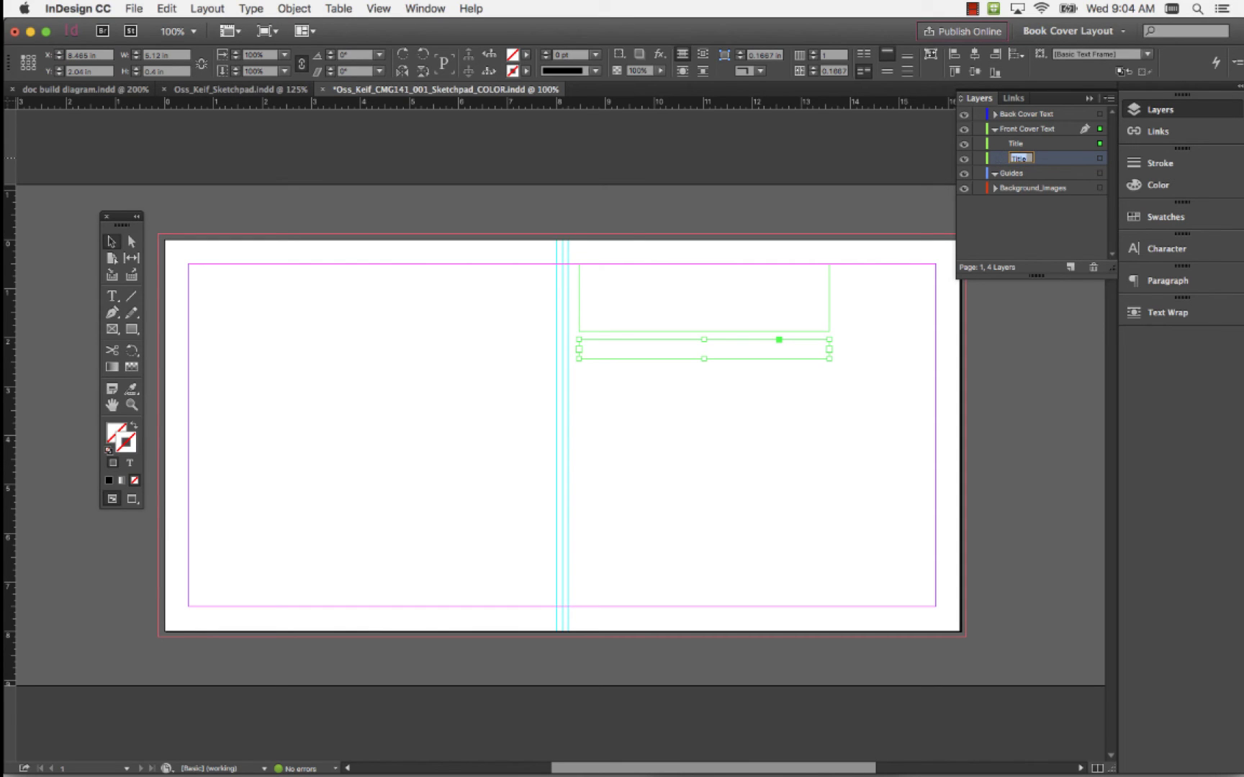
{"action": "type", "text": "Sub Title"}
{"action": "left_click", "coordinate": [1034, 144]}
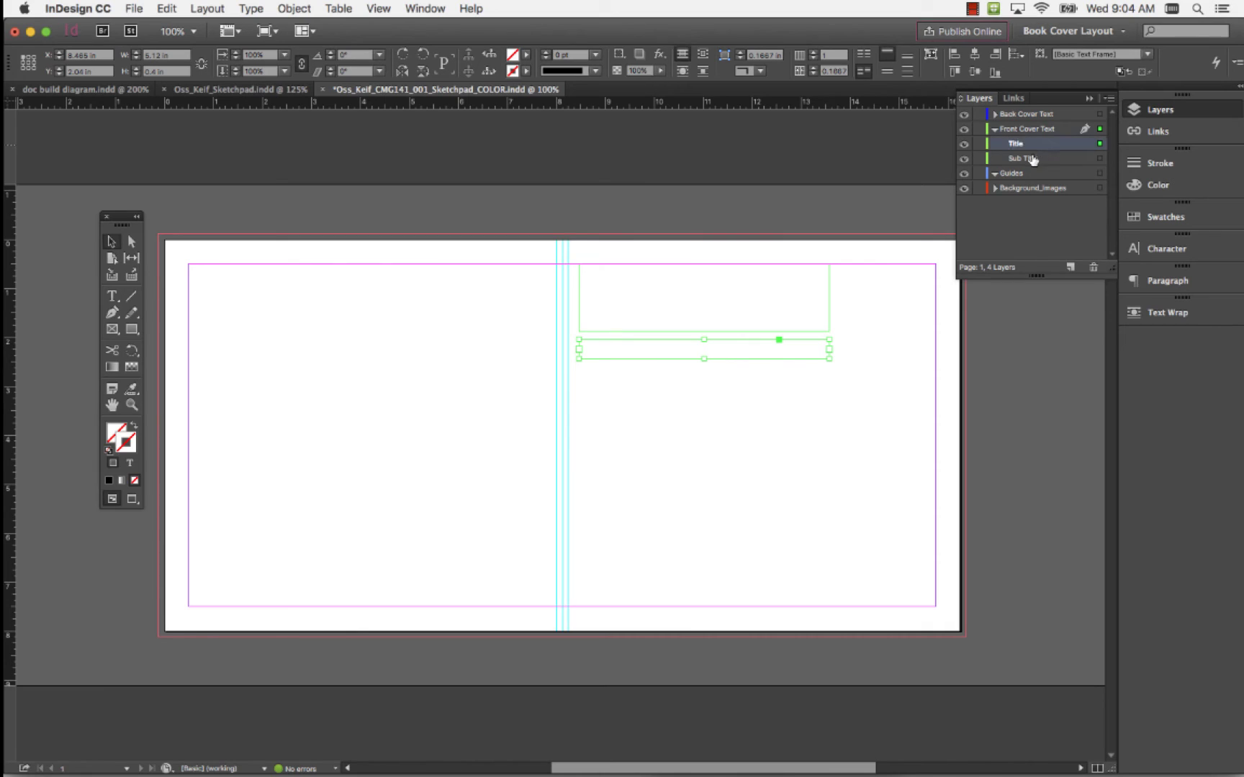
{"action": "left_click", "coordinate": [1031, 158]}
{"action": "left_click", "coordinate": [1012, 129]}
{"action": "key", "text": "super+shift+a"}
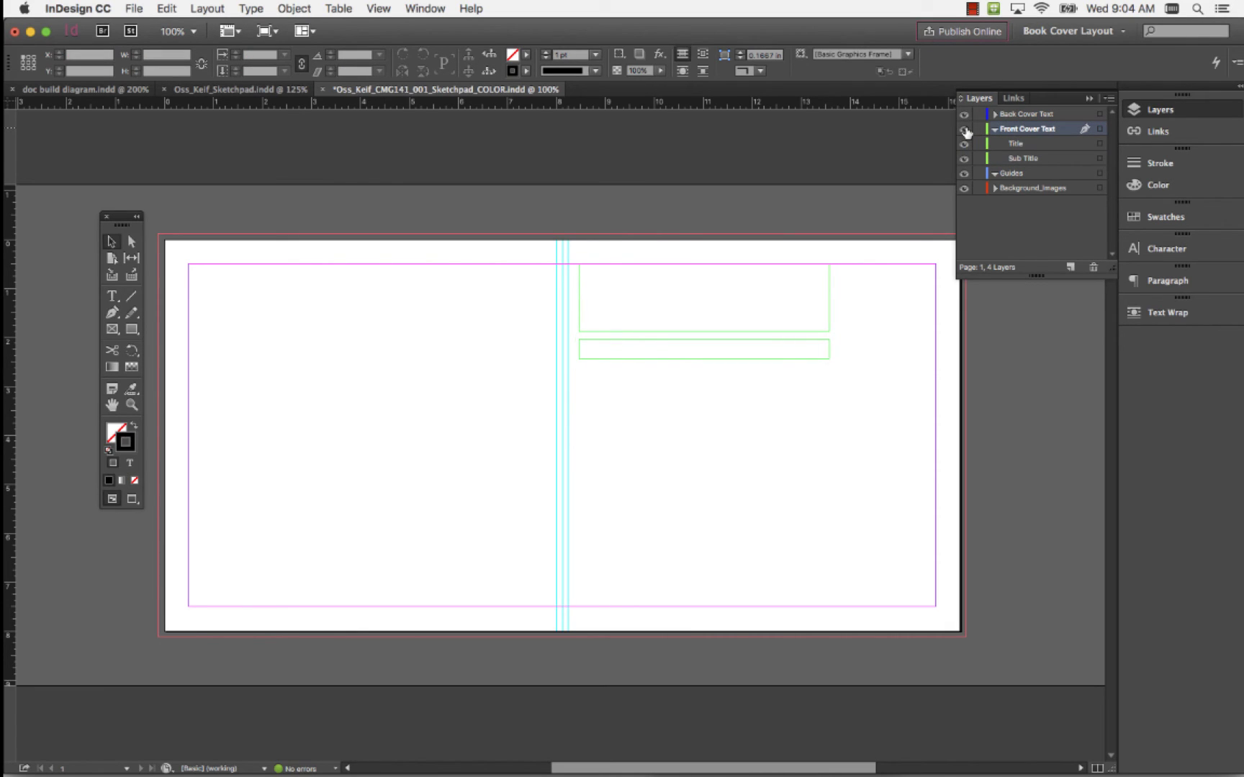
Examine the vertical title and the two body text columns on the sample cover's back side, and return to the new cover document.
{"action": "left_click", "coordinate": [1029, 115]}
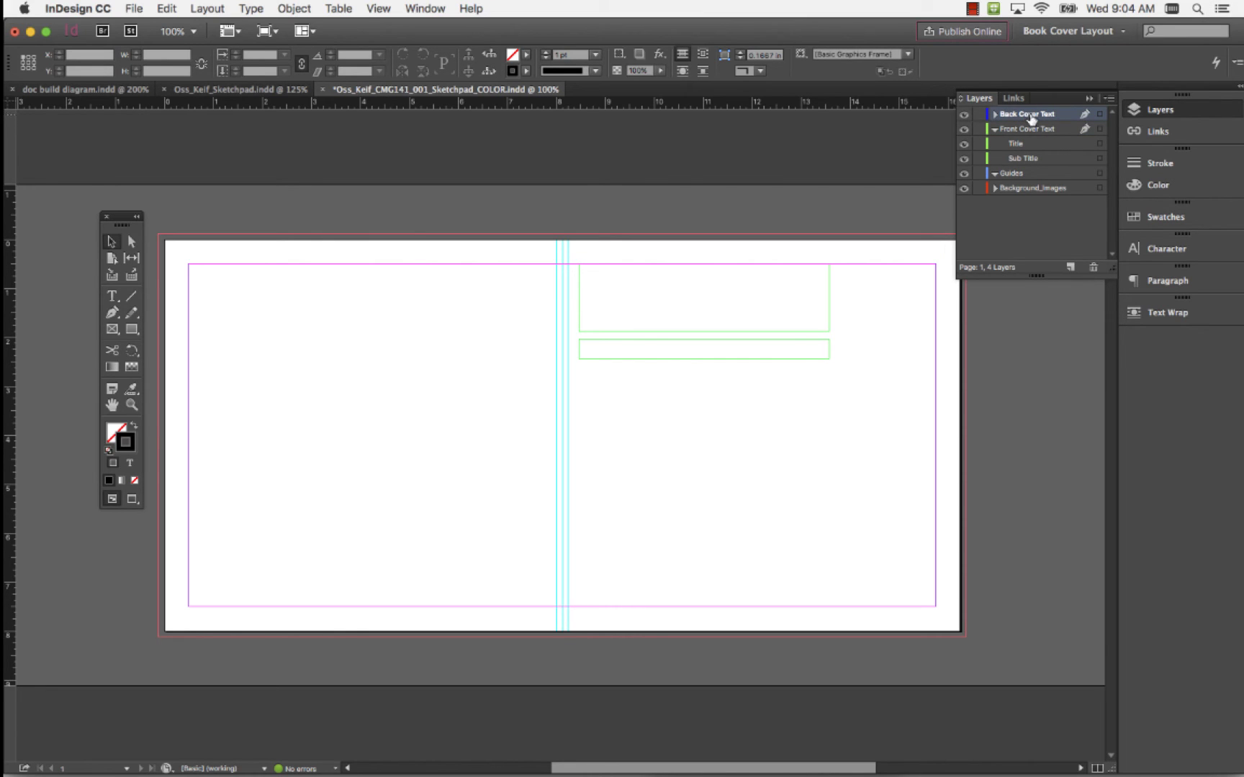
{"action": "left_click", "coordinate": [248, 89]}
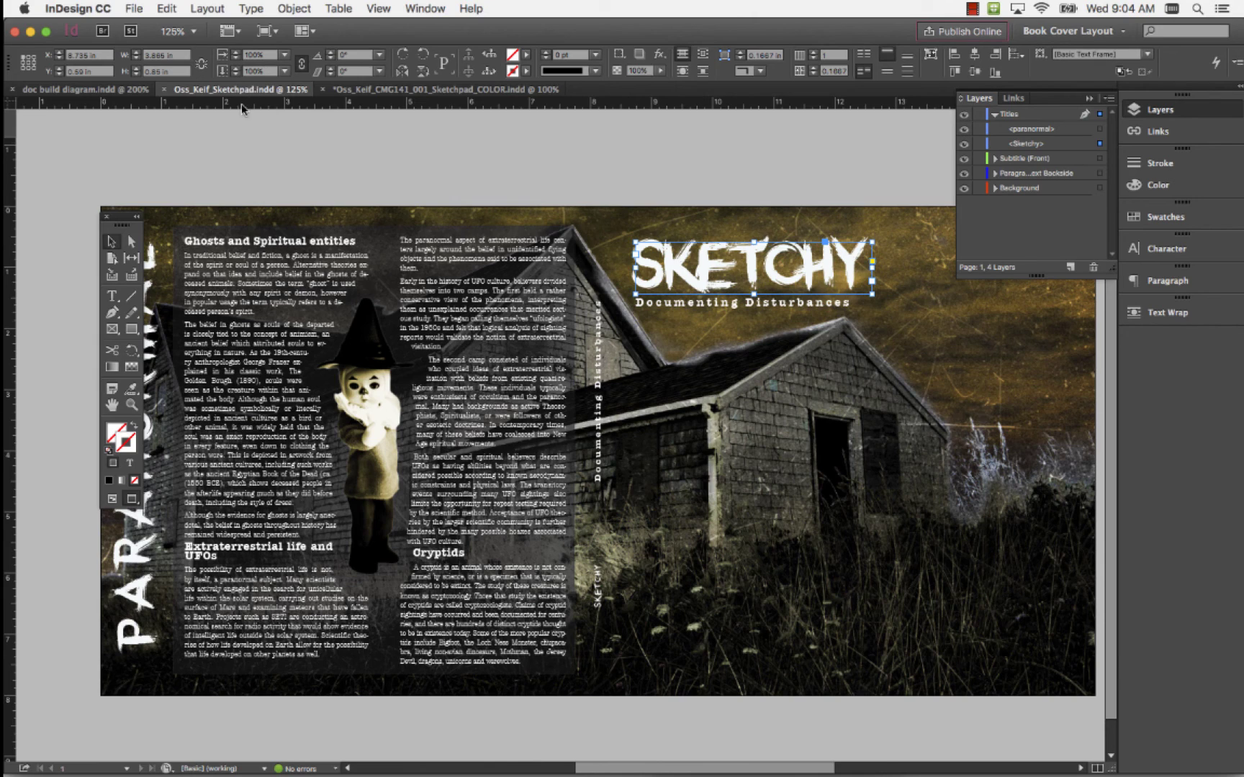
{"action": "left_click_drag", "start_coordinate": [120, 226], "coordinate": [62, 192]}
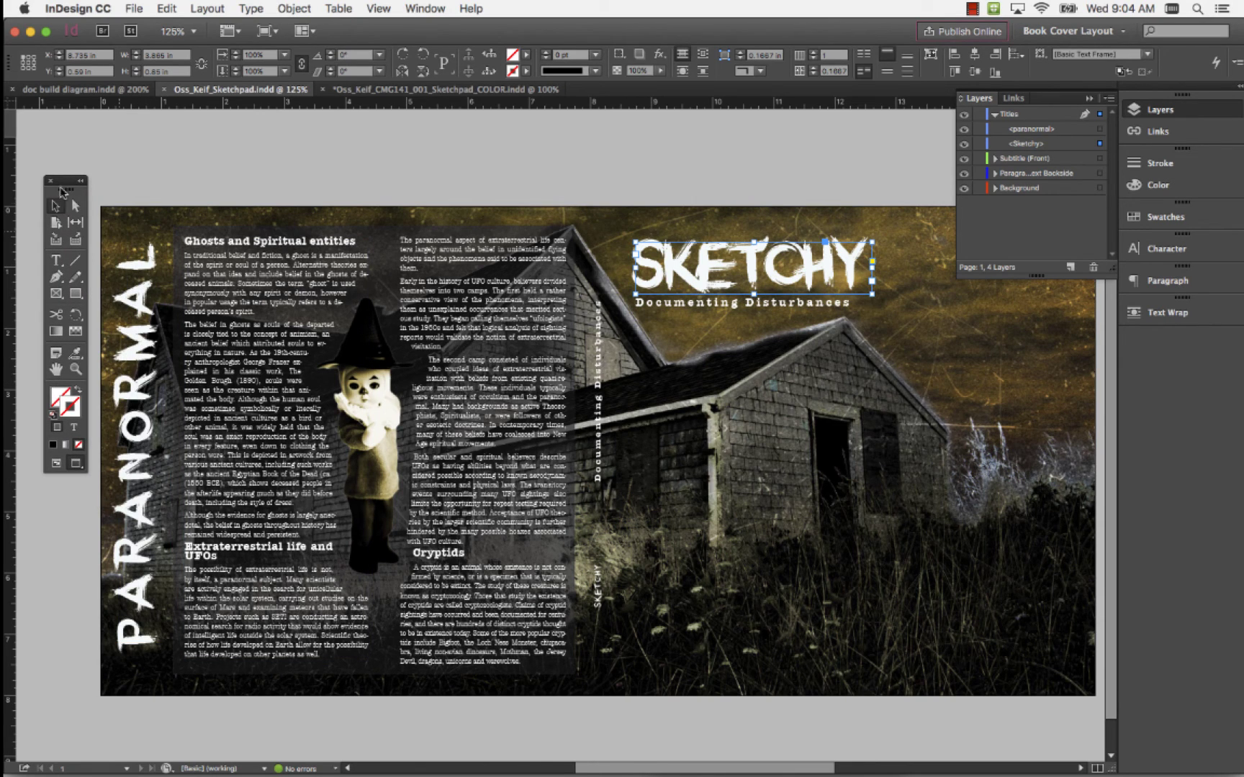
{"action": "left_click", "coordinate": [142, 344]}
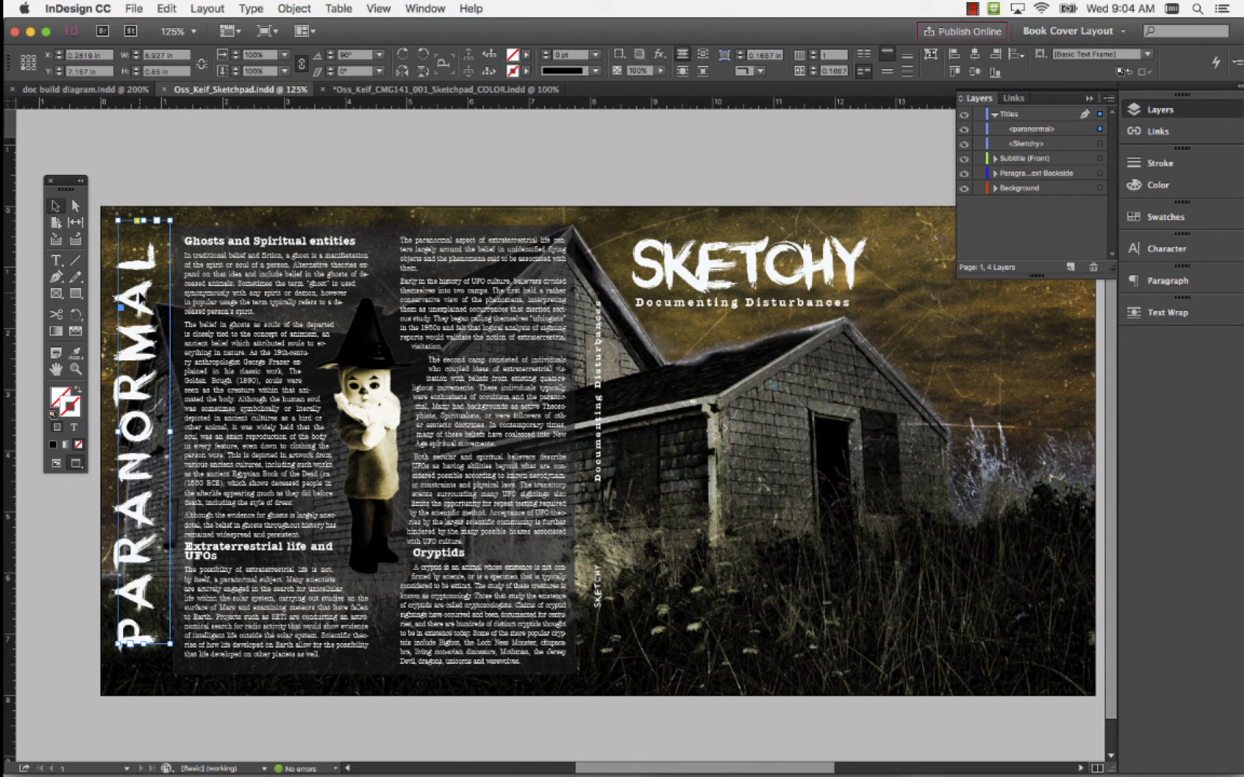
{"action": "left_click", "coordinate": [277, 277]}
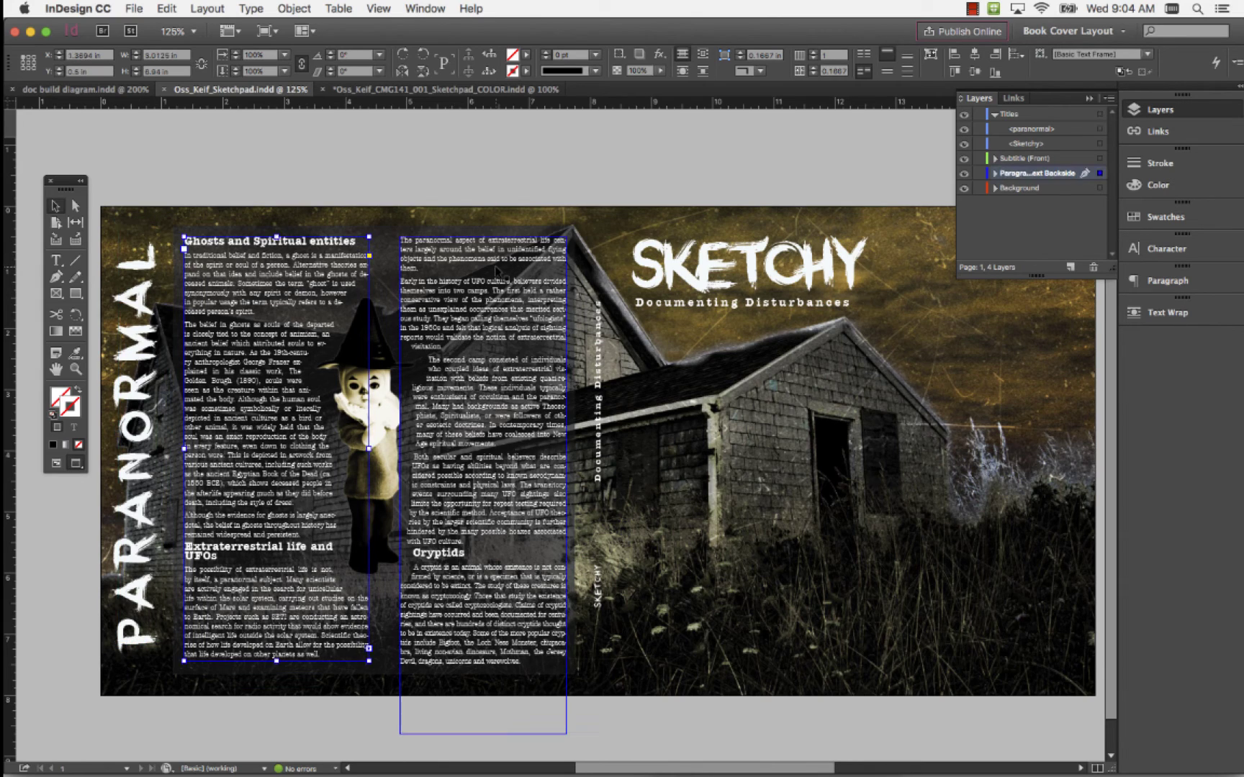
{"action": "left_click", "coordinate": [160, 286]}
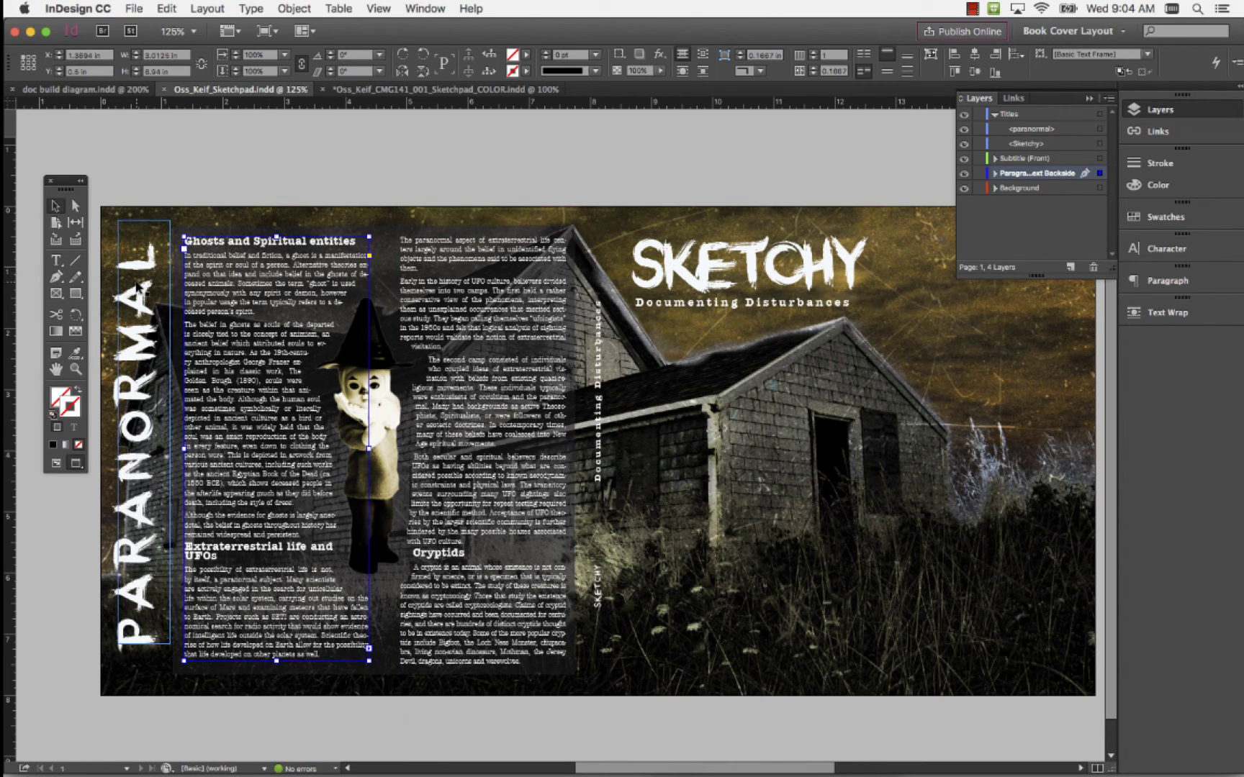
{"action": "left_click", "coordinate": [238, 273]}
{"action": "left_click", "coordinate": [448, 280]}
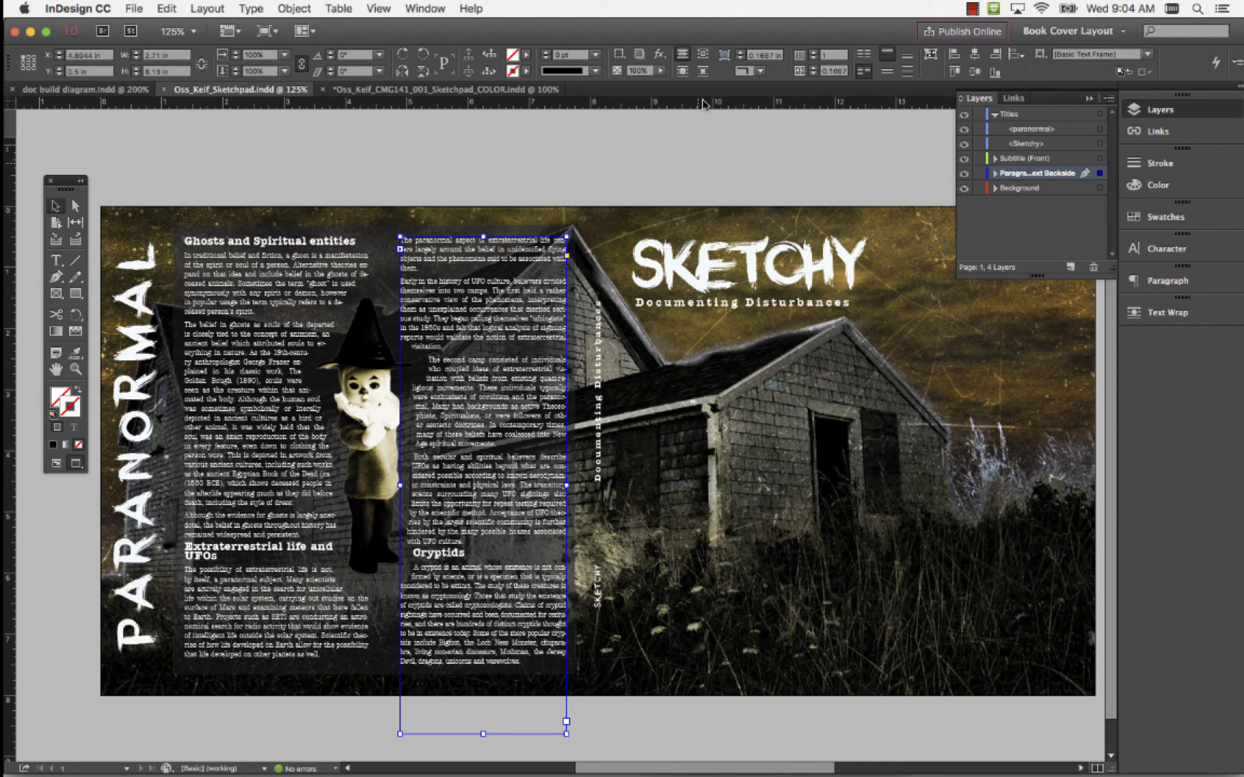
{"action": "left_click", "coordinate": [423, 90]}
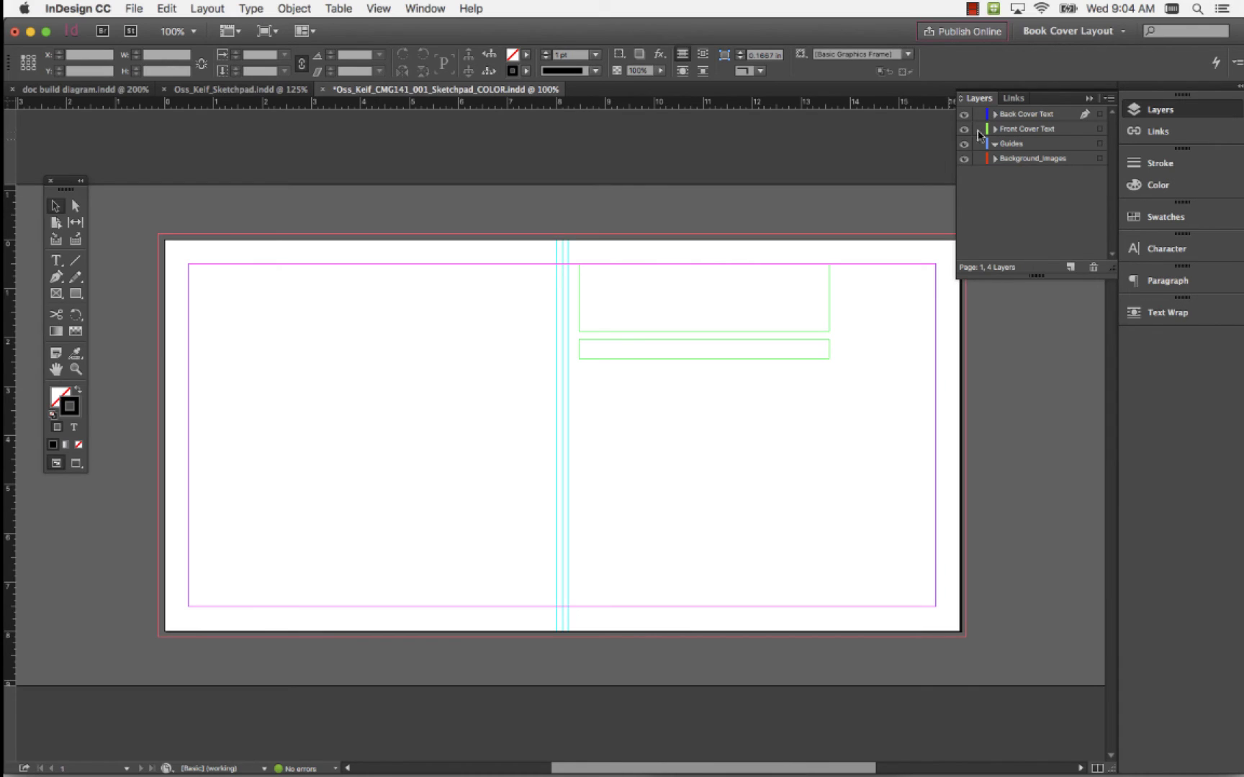
Expand the Front Cover Text and Back Cover Text layers and make Back Cover Text the active layer.
{"action": "left_click", "coordinate": [1017, 130]}
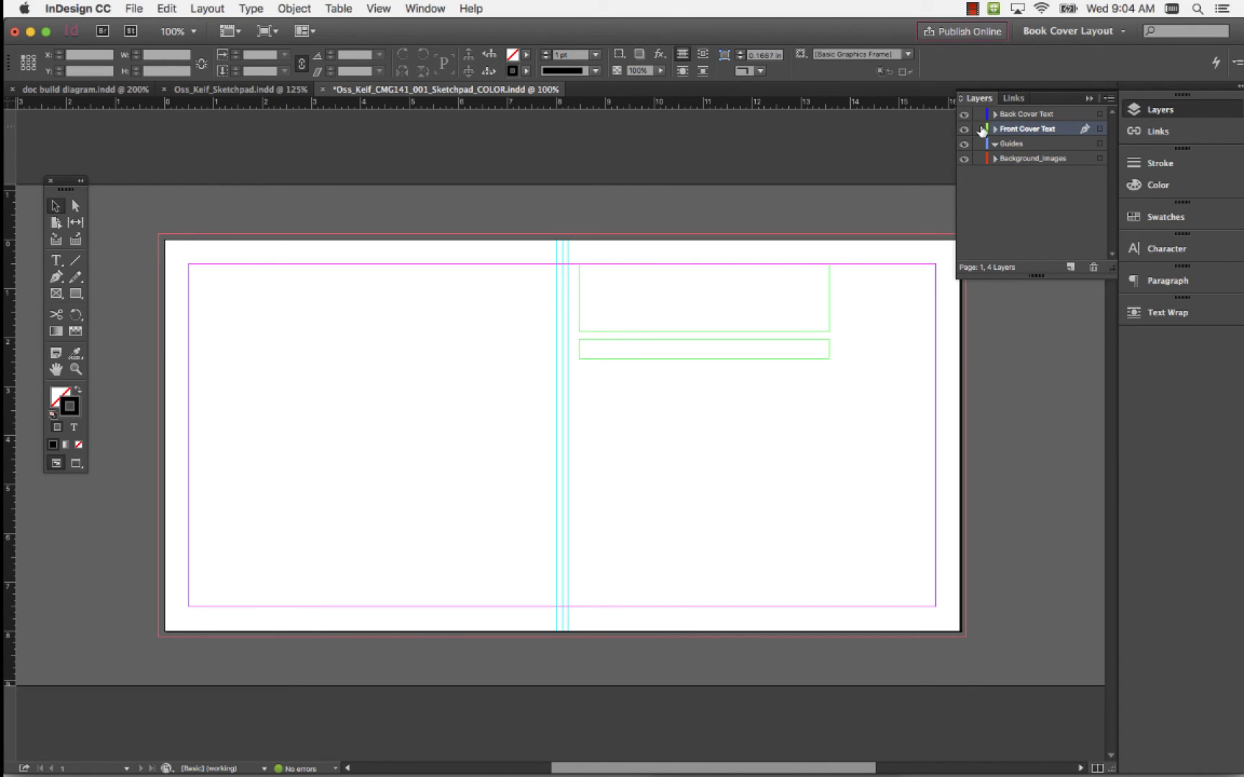
{"action": "left_click", "coordinate": [1012, 159]}
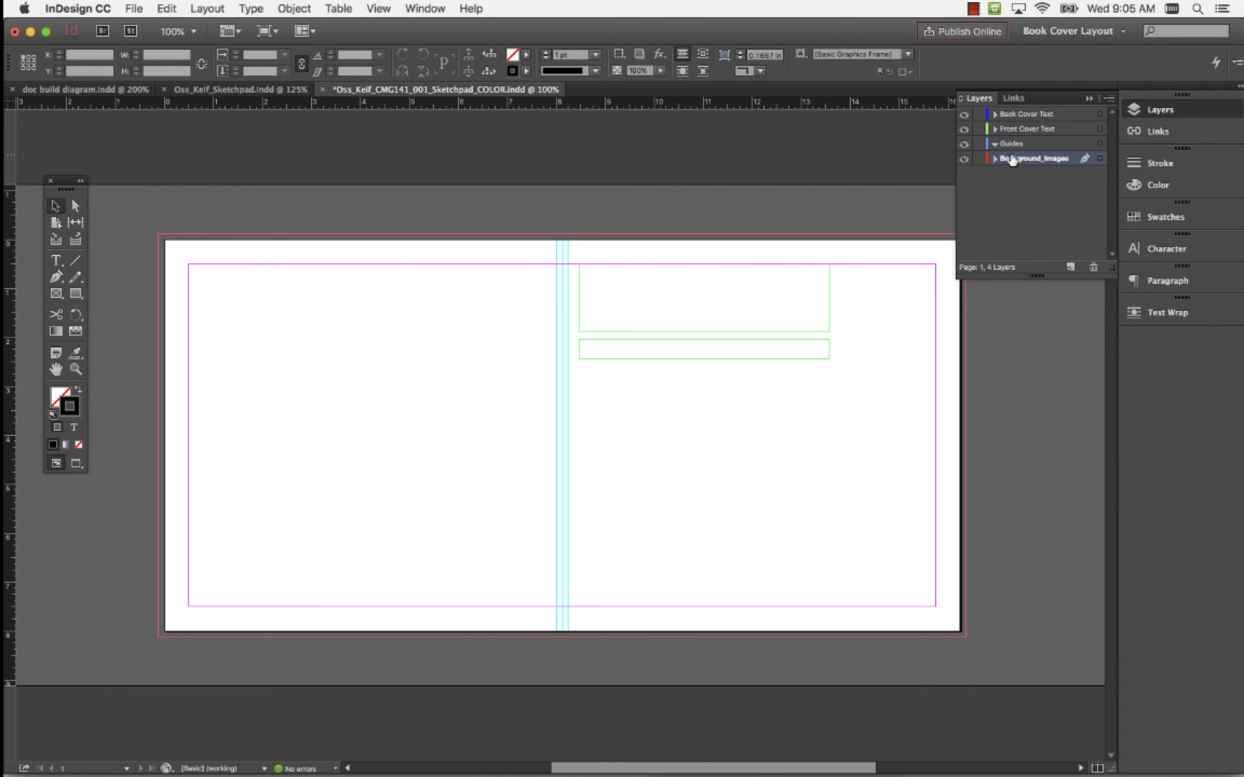
{"action": "left_click", "coordinate": [995, 129]}
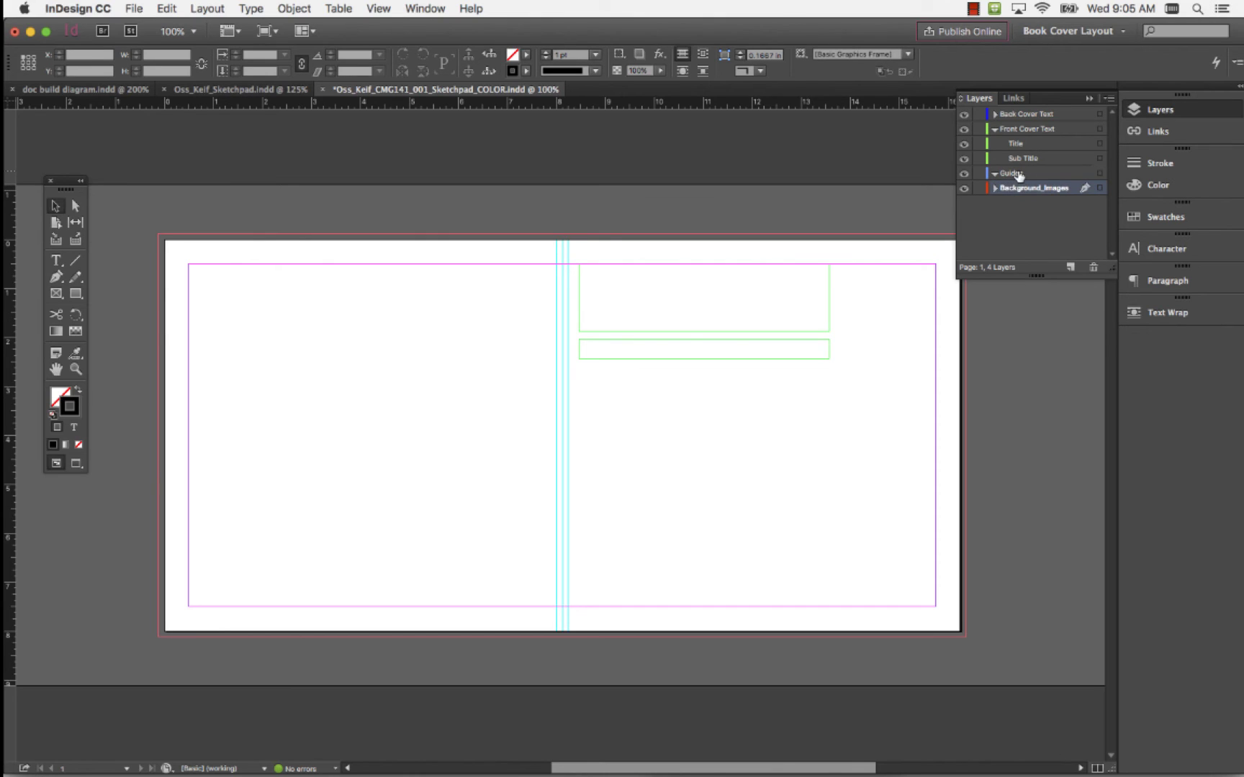
{"action": "left_click", "coordinate": [1013, 173]}
{"action": "left_click", "coordinate": [999, 114]}
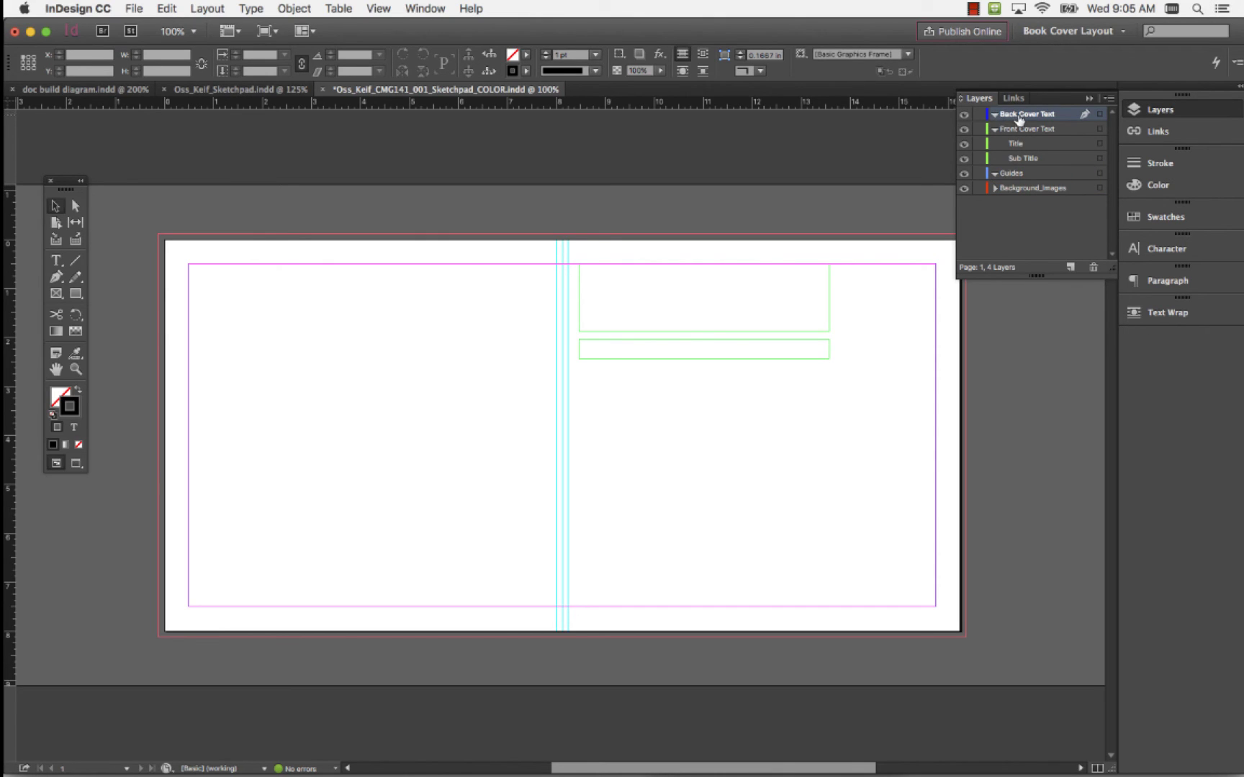
{"action": "left_click", "coordinate": [56, 261]}
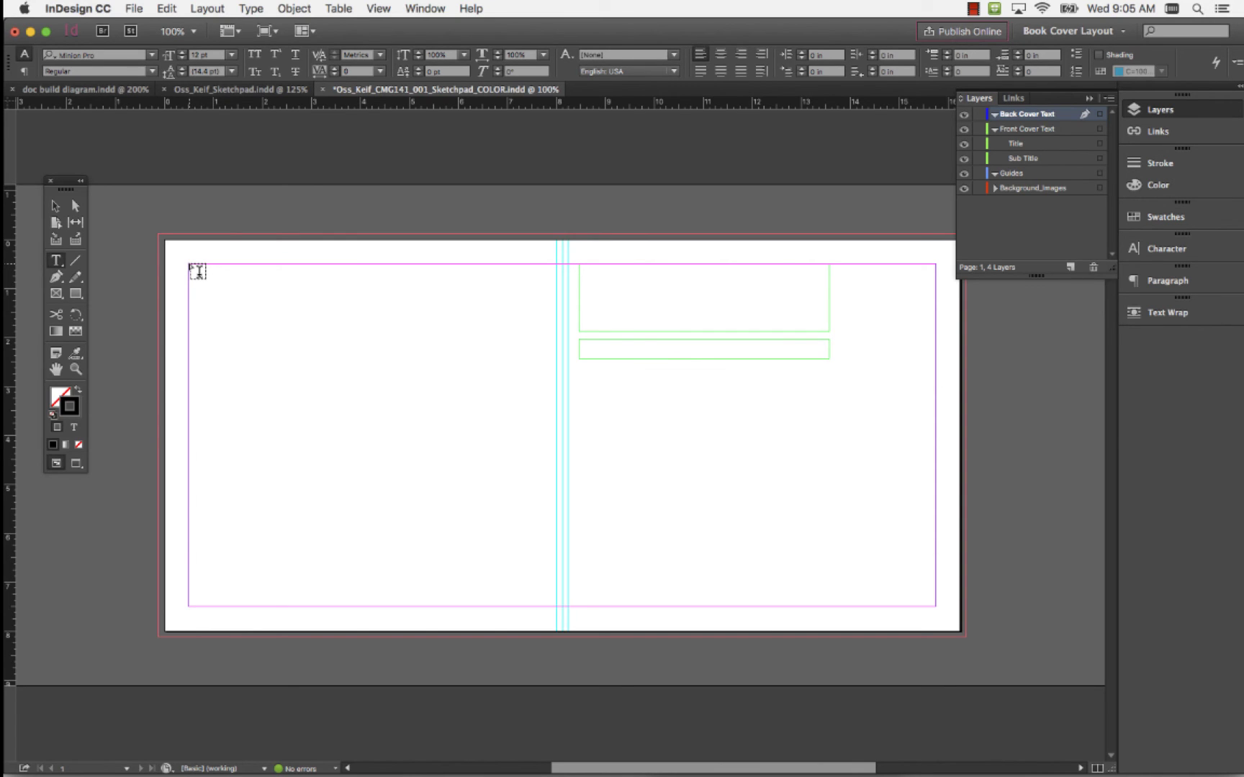
{"action": "left_click_drag", "start_coordinate": [190, 264], "coordinate": [246, 605]}
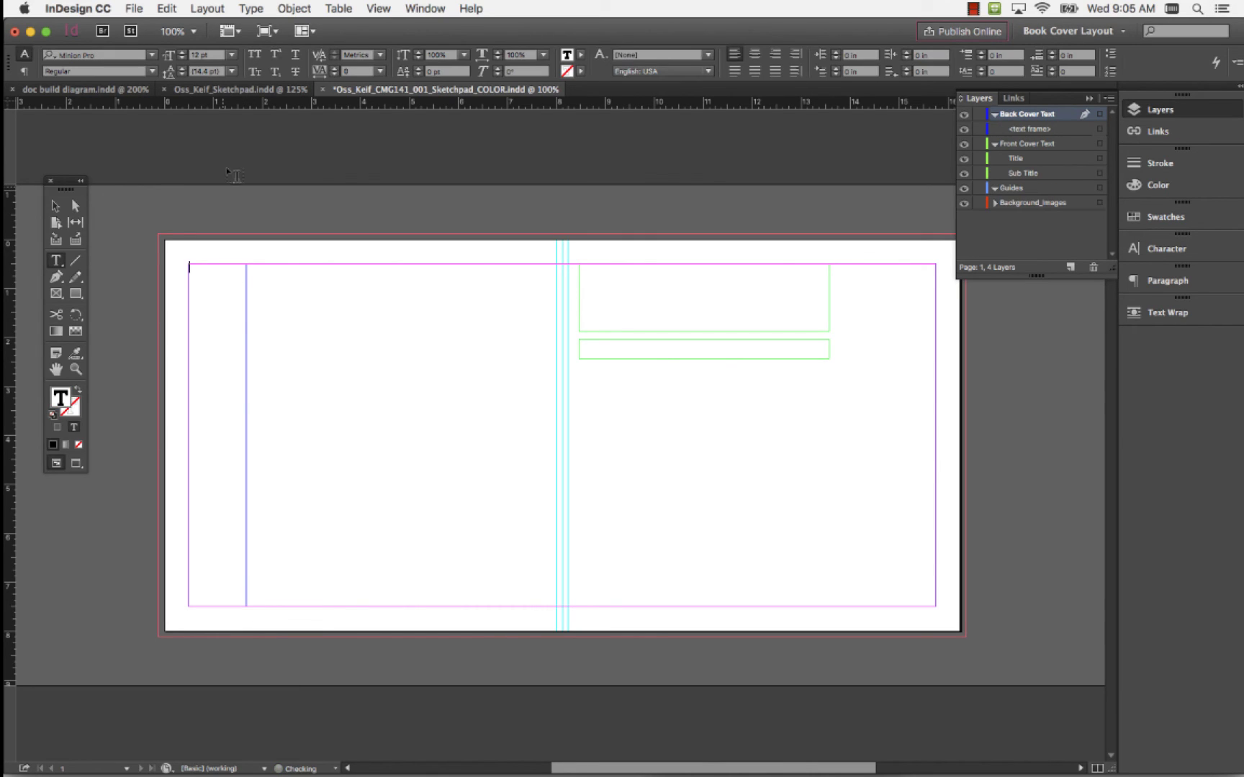
{"action": "type", "text": "fhdfhdfhdfhdfdfhdfhdfhdfhdfhdf"}
{"action": "left_click", "coordinate": [56, 207]}
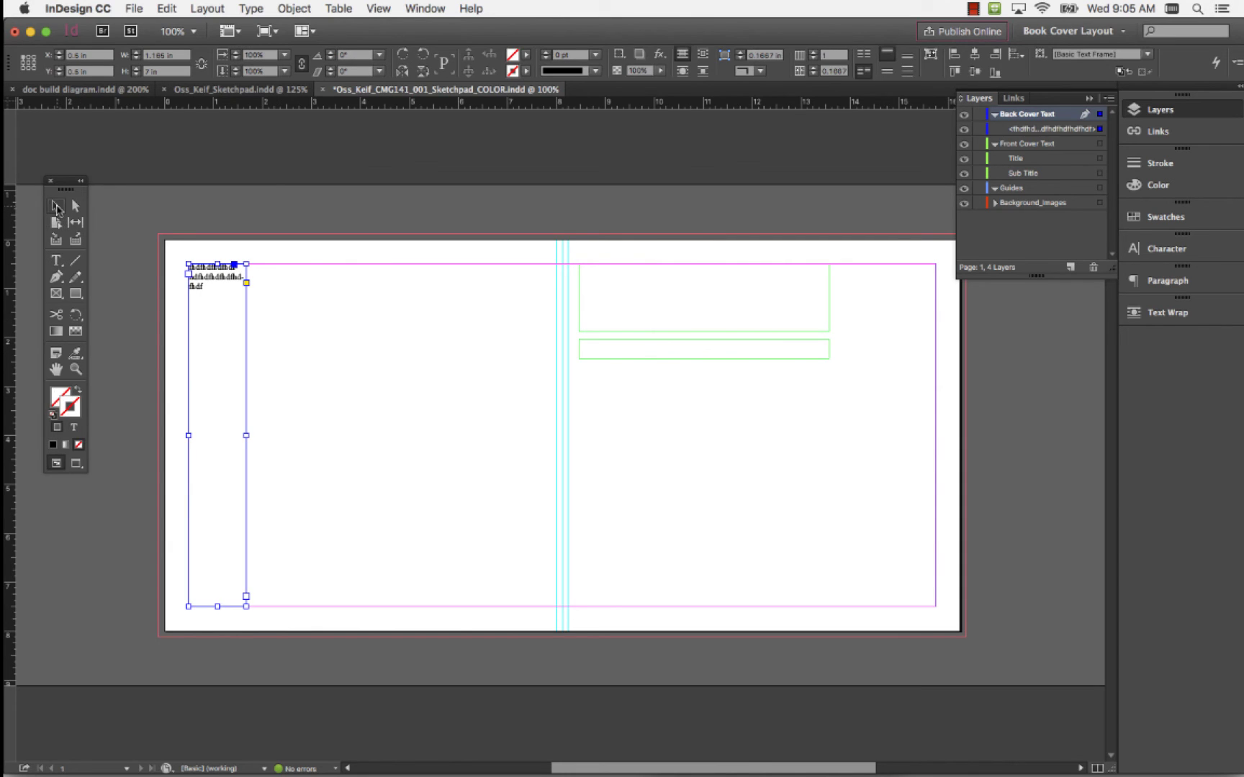
{"action": "key", "text": "Delete"}
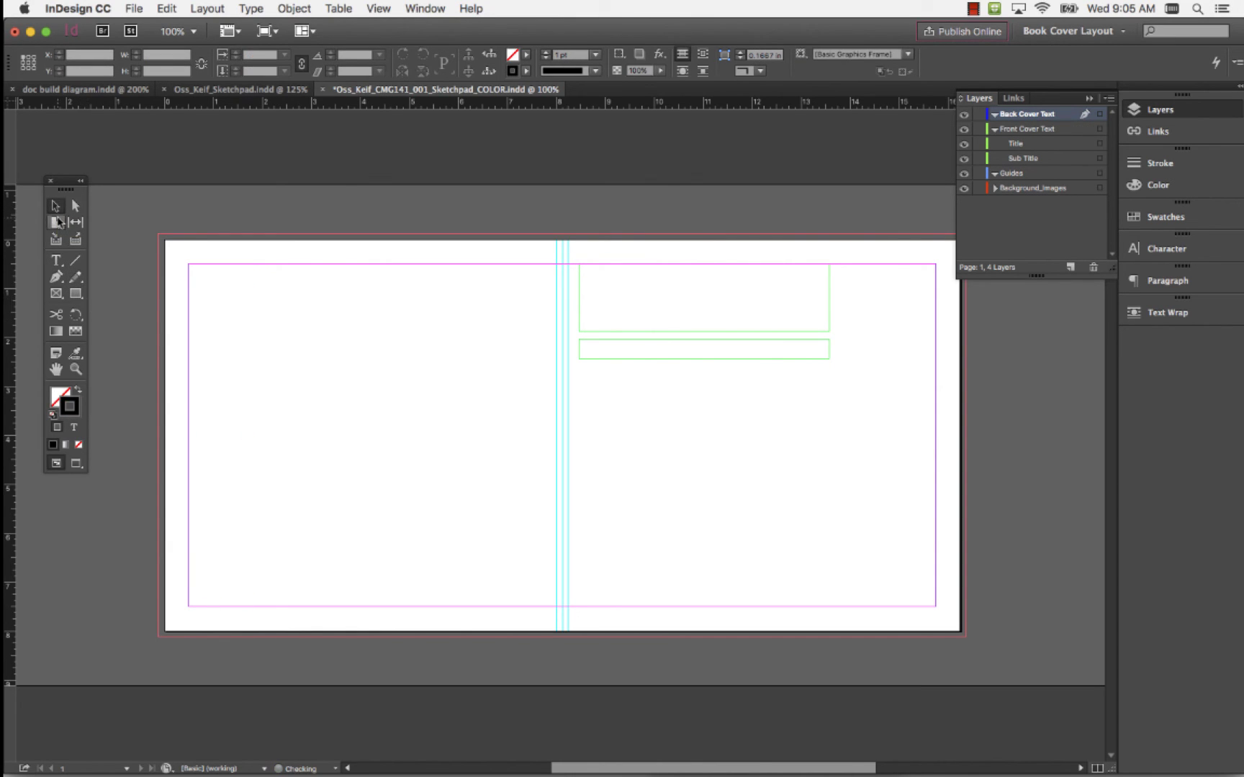
Draw a text frame about 6.74 by 1.42 in in the lower part of the back cover.
{"action": "left_click", "coordinate": [56, 261]}
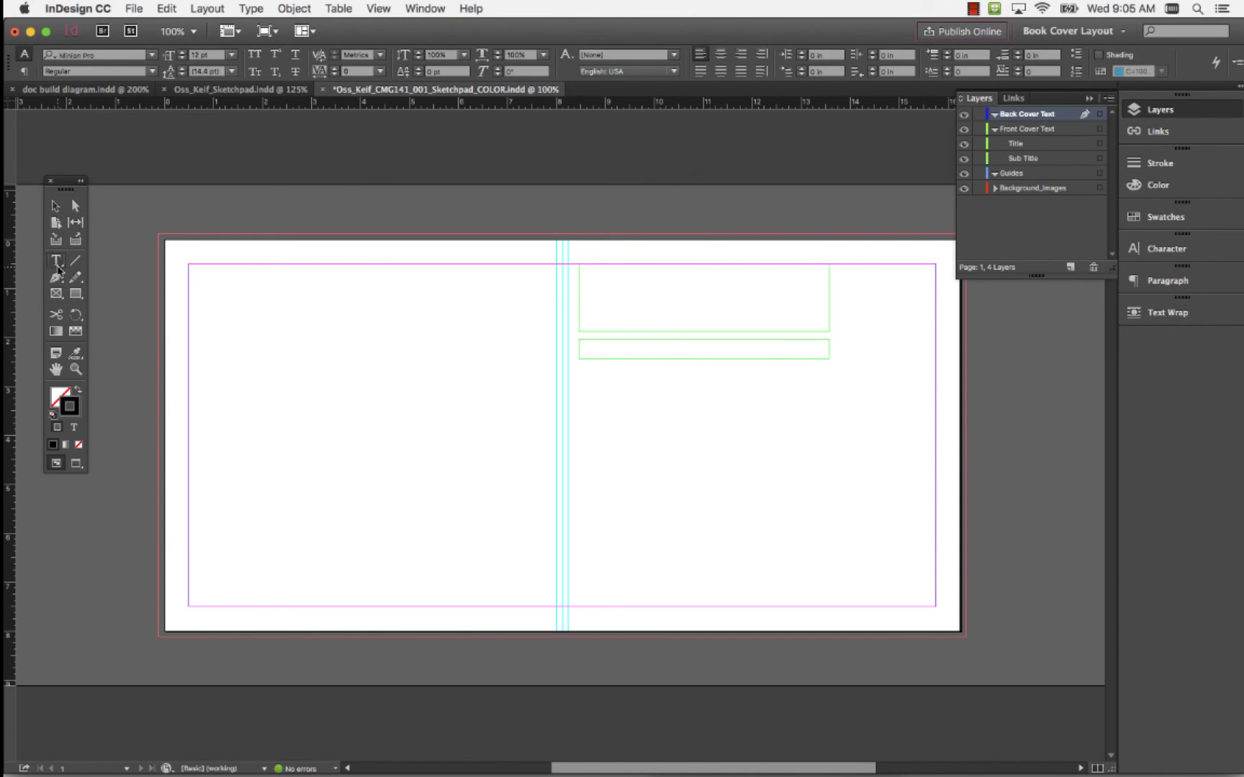
{"action": "left_click_drag", "start_coordinate": [210, 506], "coordinate": [540, 575]}
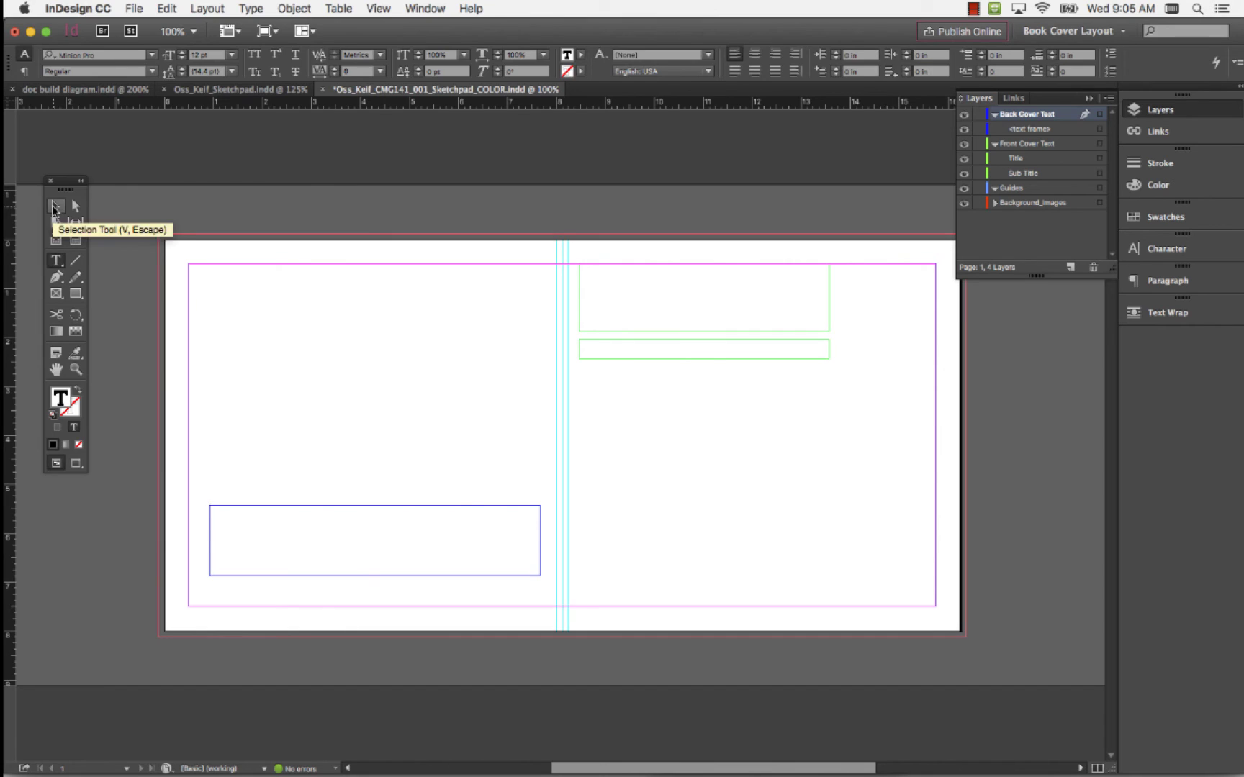
{"action": "left_click", "coordinate": [55, 207]}
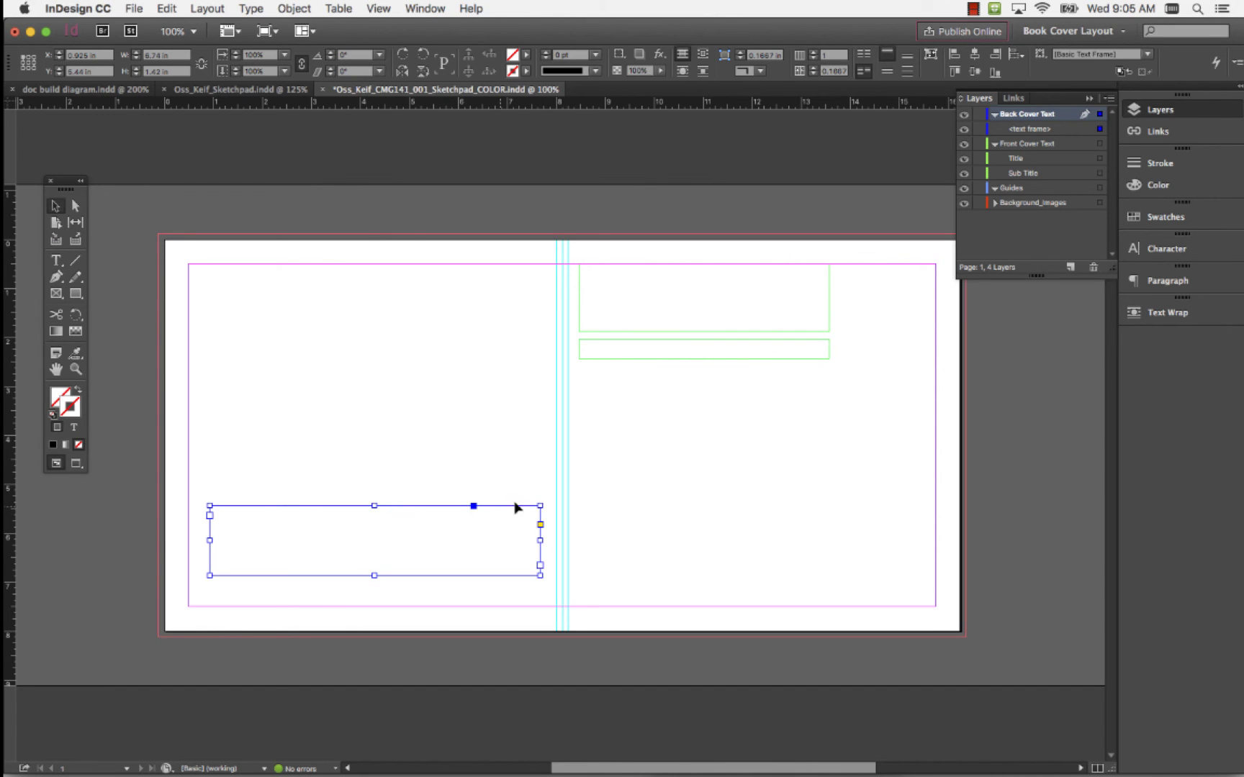
Rotate the back cover frame 90°, snap it to the outer margin and extend its length to 7 in.
{"action": "left_click_drag", "start_coordinate": [545, 499], "coordinate": [342, 376]}
{"action": "left_click_drag", "start_coordinate": [368, 558], "coordinate": [220, 468]}
{"action": "left_click_drag", "start_coordinate": [223, 275], "coordinate": [223, 265]}
Enter sample text in the rotated frame to check its reading direction, and delete that text.
{"action": "double_click", "coordinate": [248, 582]}
{"action": "type", "text": "Back"}
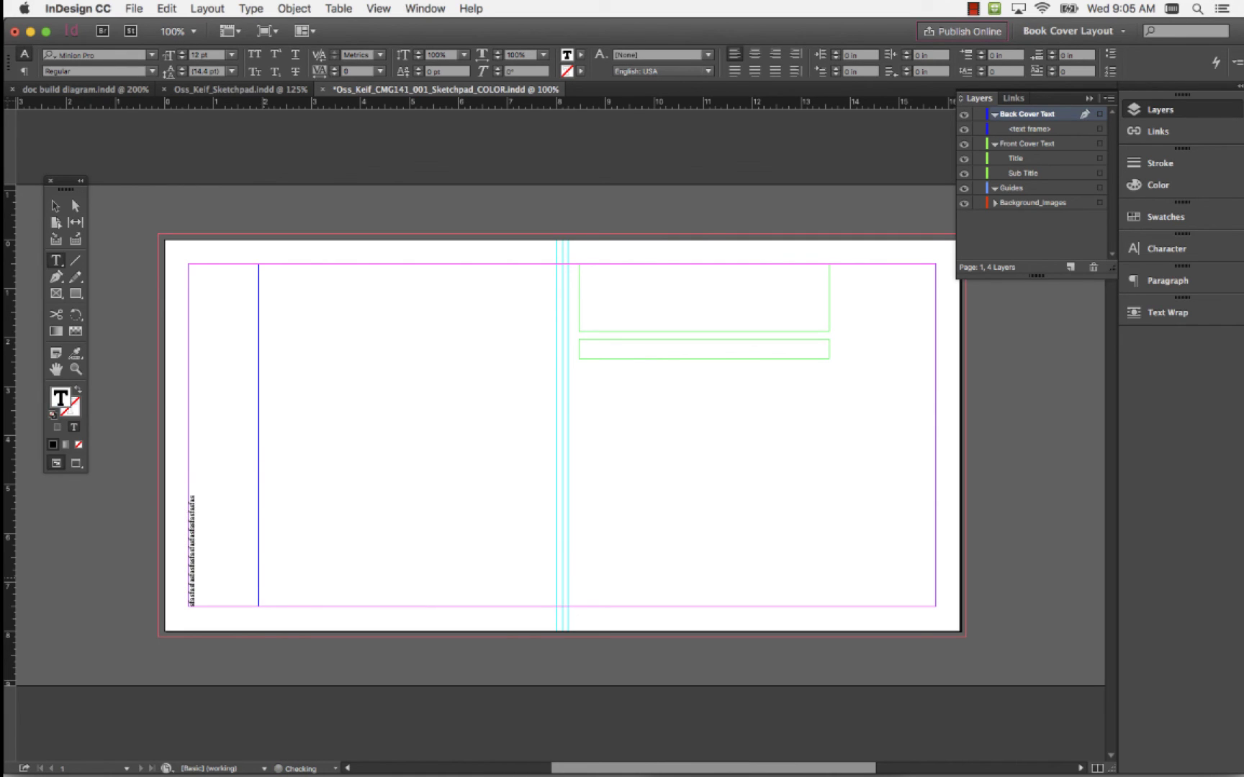
{"action": "type", "text": "asdfas"}
{"action": "key", "text": "super+a"}
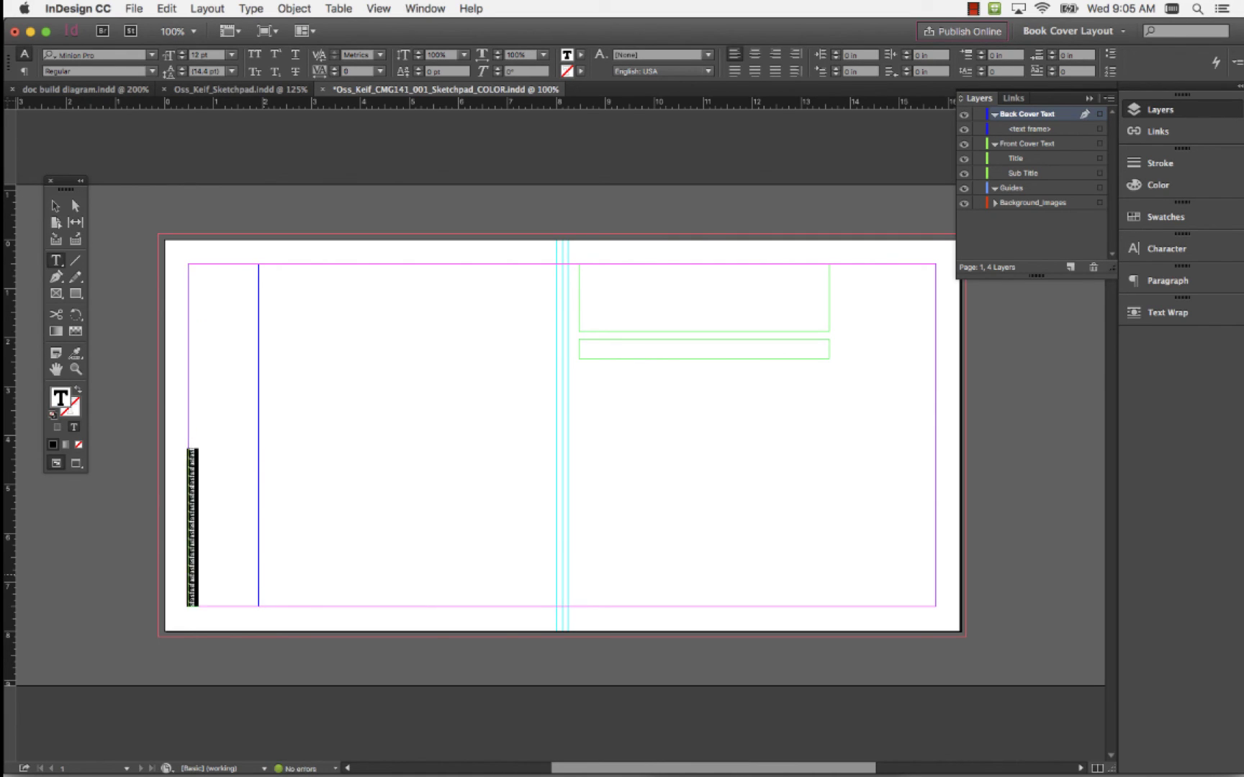
{"action": "key", "text": "BackSpace"}
{"action": "left_click", "coordinate": [57, 207]}
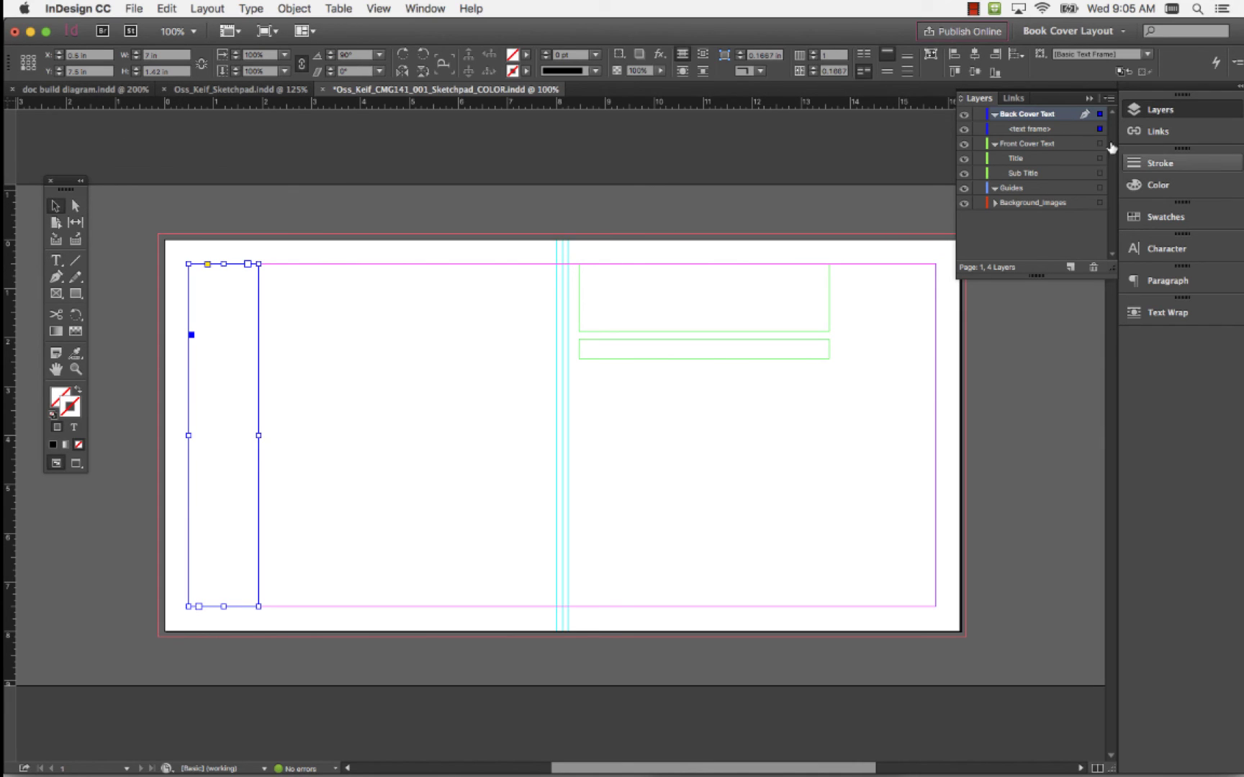
Rename the rotated frame's layer entry as Left Title Vertical.
{"action": "left_click", "coordinate": [1043, 129]}
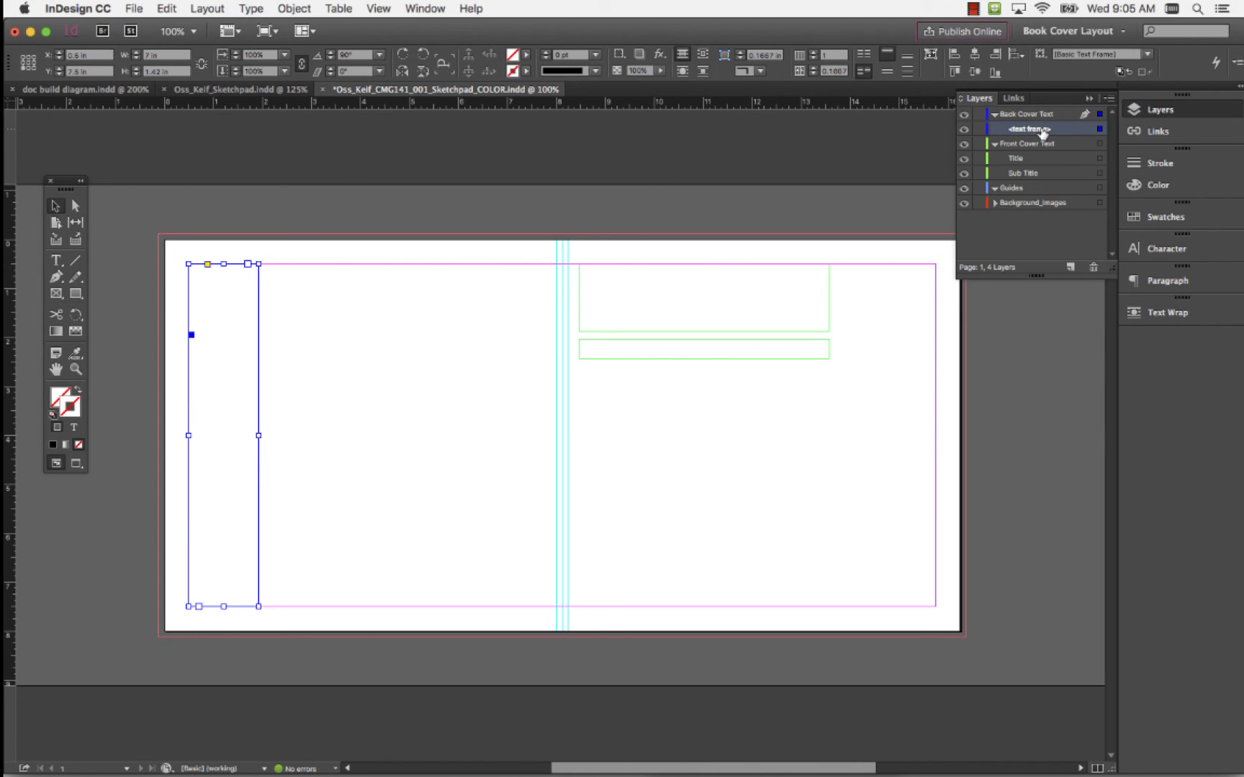
{"action": "double_click", "coordinate": [1042, 131]}
{"action": "type", "text": "T"}
{"action": "type", "text": "e"}
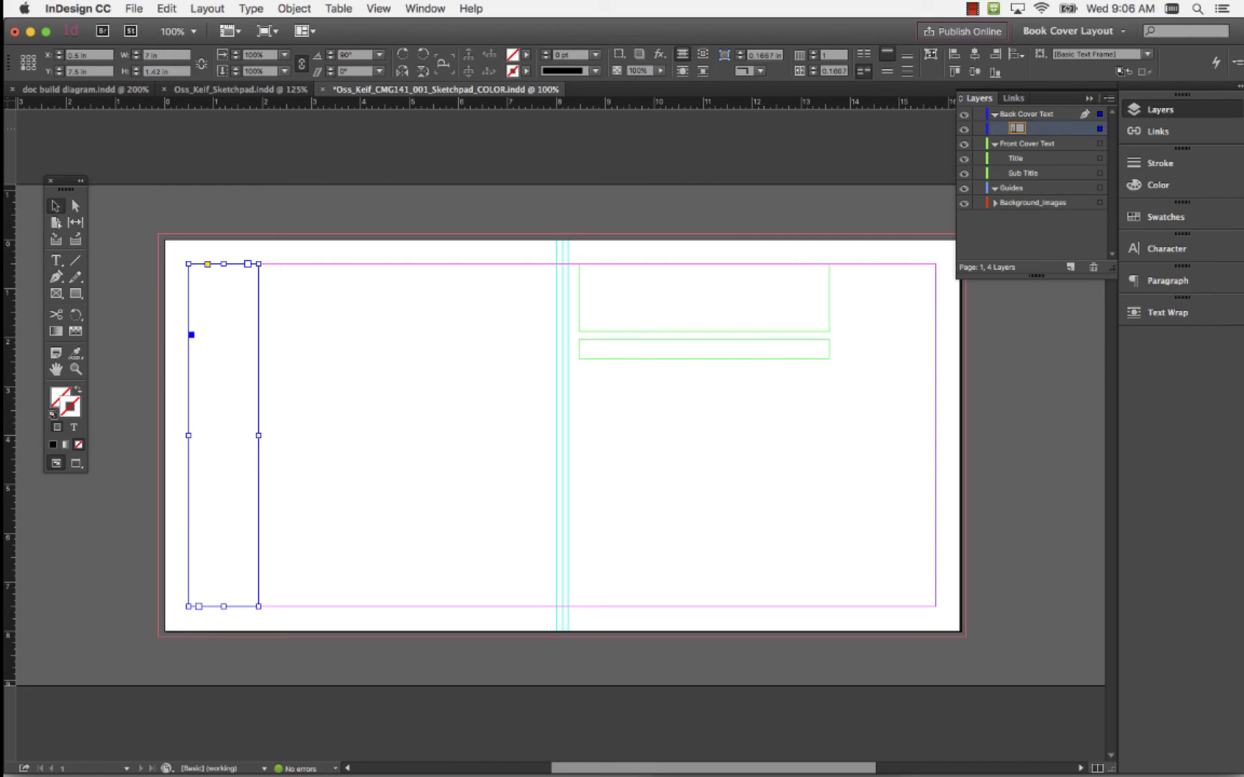
{"action": "type", "text": "ft Title Vertical"}
{"action": "key", "text": "Return"}
{"action": "left_click", "coordinate": [234, 176]}
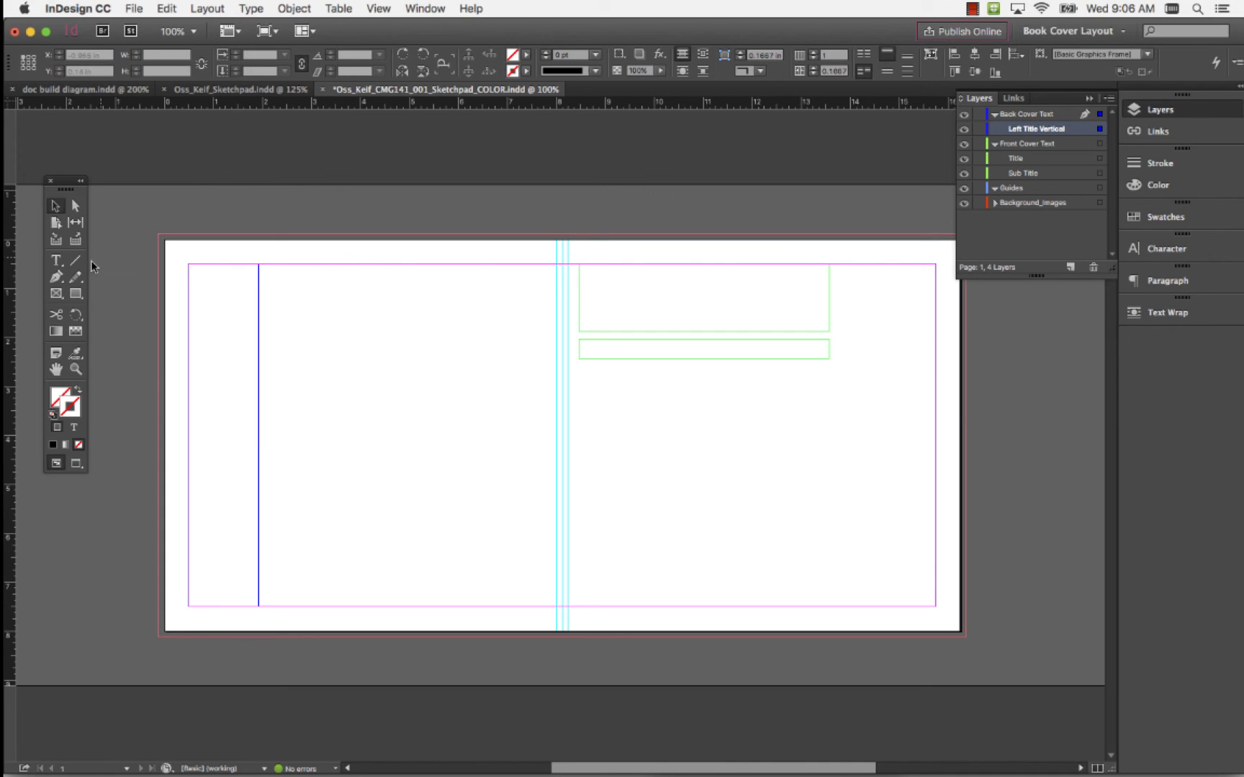
Draw a text column about 2.52 by 7 in beside the vertical title frame, and narrow the title frame.
{"action": "left_click", "coordinate": [56, 259]}
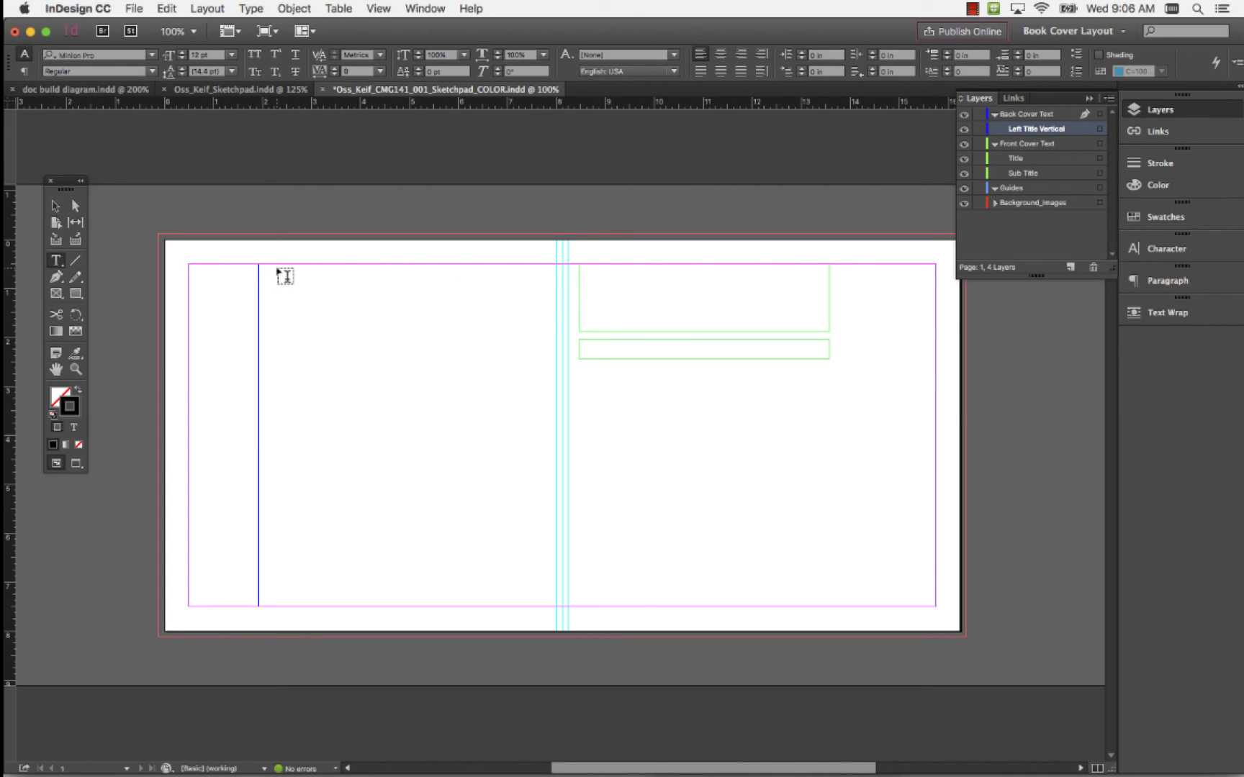
{"action": "left_click_drag", "start_coordinate": [278, 265], "coordinate": [401, 608]}
{"action": "left_click", "coordinate": [53, 207]}
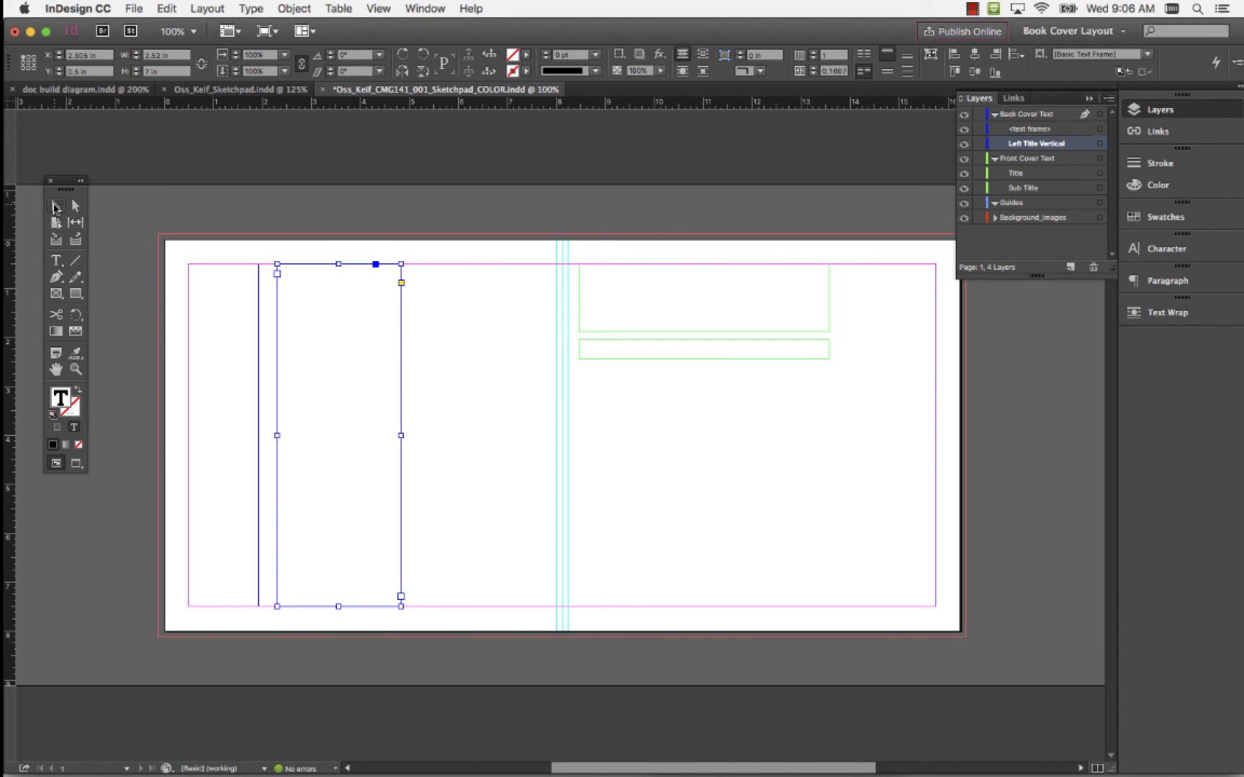
{"action": "left_click", "coordinate": [259, 437]}
{"action": "left_click_drag", "start_coordinate": [258, 437], "coordinate": [236, 436]}
Shift the text column closer to the title frame, widen it to about 2.8 in and duplicate it toward the spine.
{"action": "left_click_drag", "start_coordinate": [312, 437], "coordinate": [291, 441]}
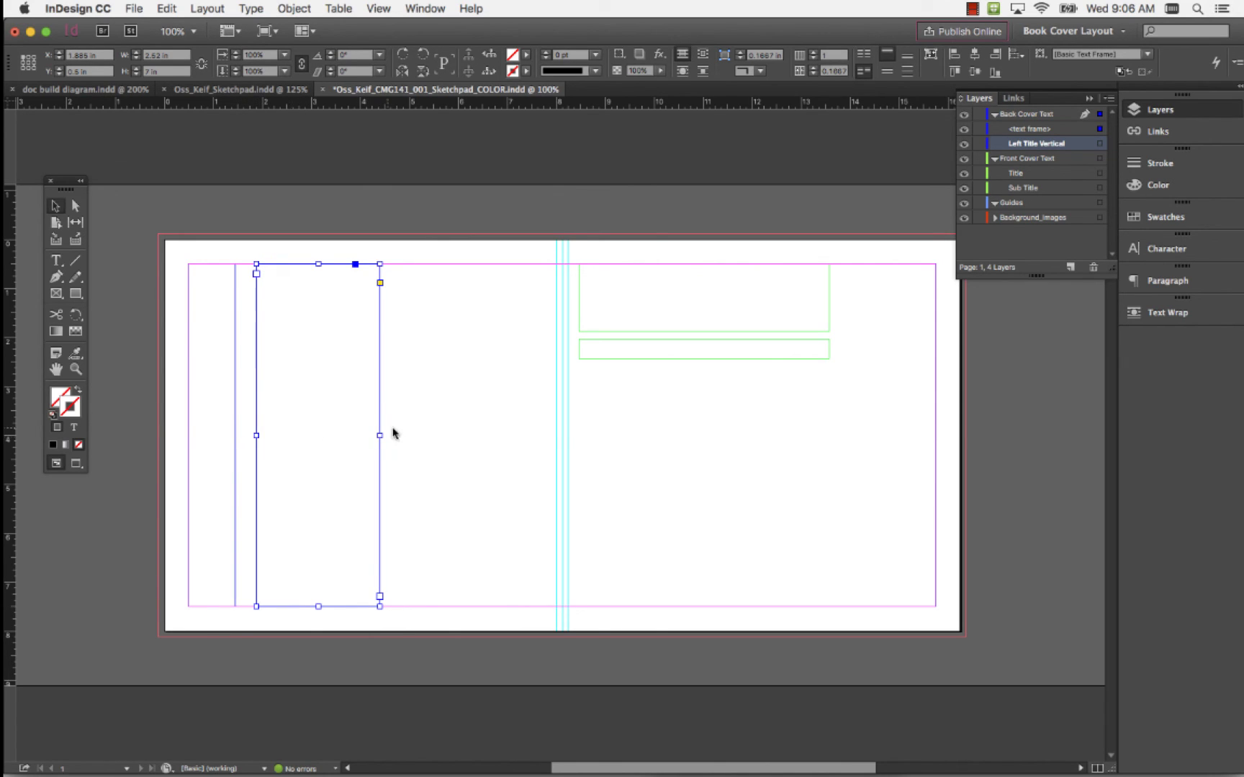
{"action": "left_click_drag", "start_coordinate": [379, 435], "coordinate": [494, 440]}
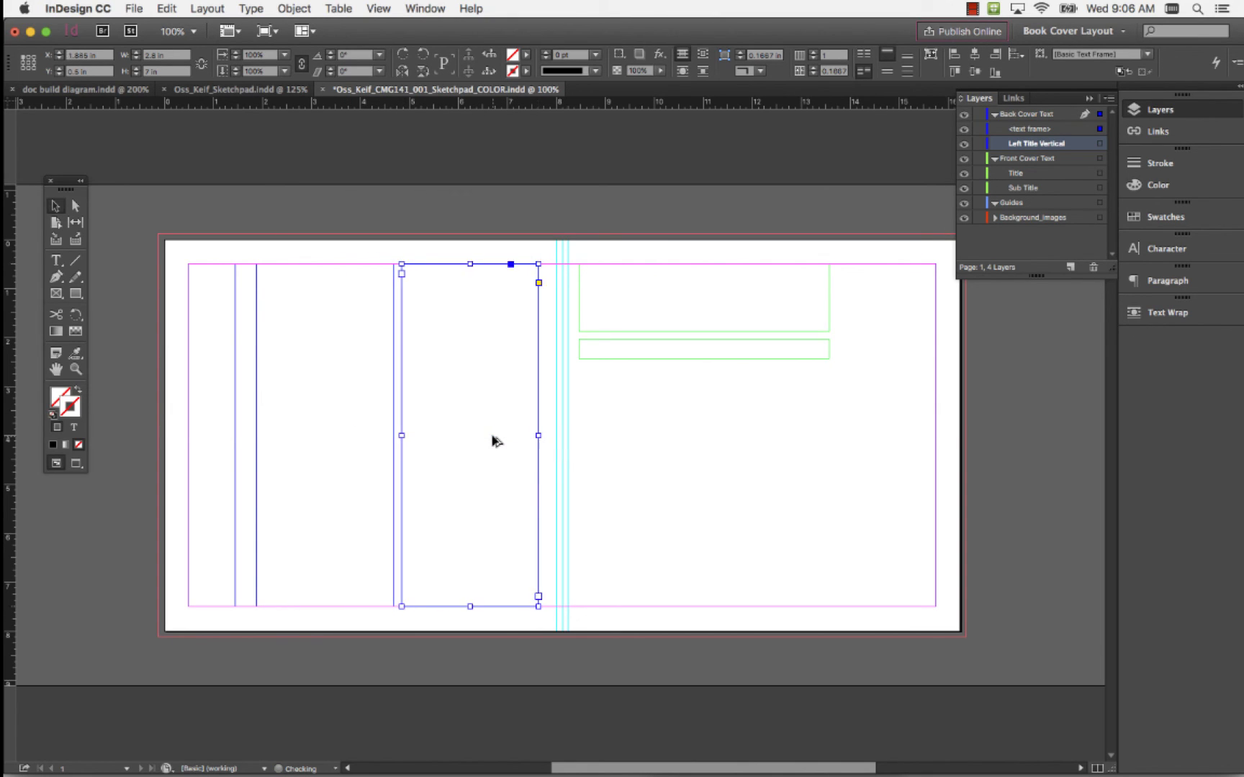
Nudge the title frame and both text columns together slightly outward from the spine to X 0.4583 in.
{"action": "left_click", "coordinate": [368, 425], "text": "shift"}
{"action": "left_click", "coordinate": [216, 408], "text": "shift"}
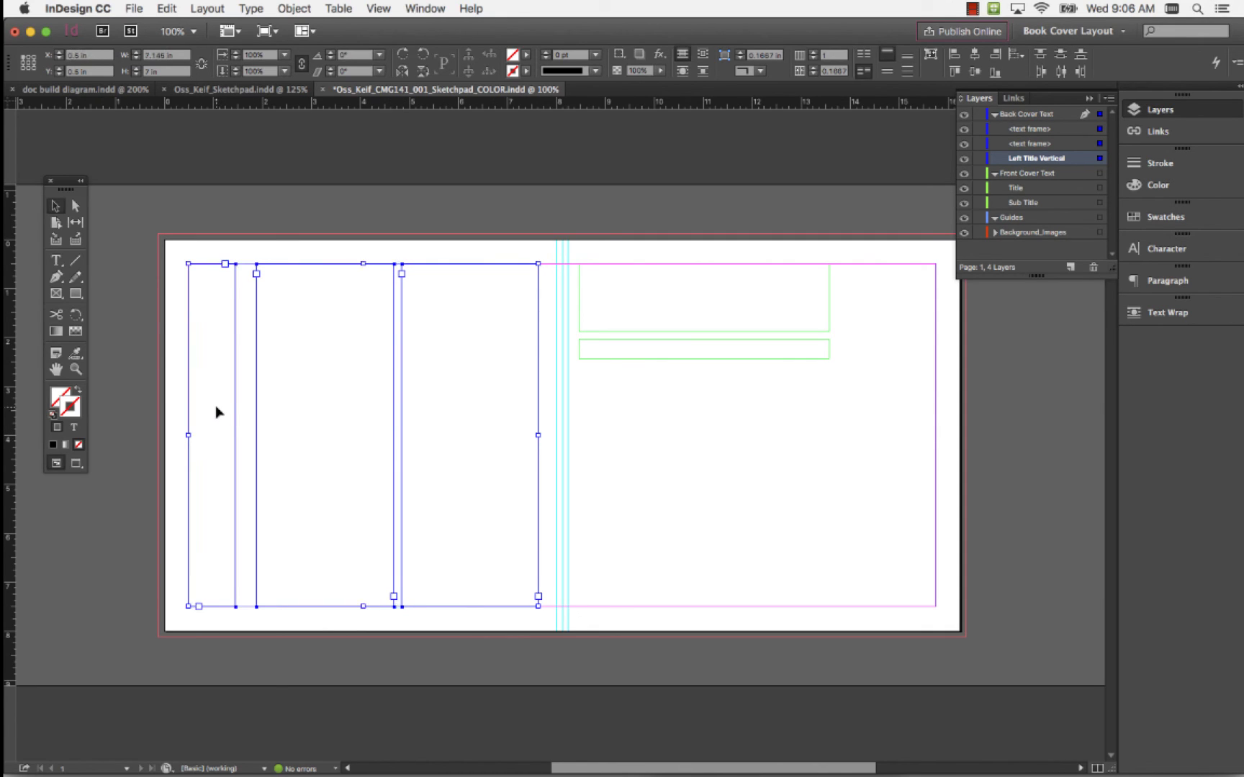
{"action": "key", "text": "Left"}
{"action": "key", "text": "Left"}
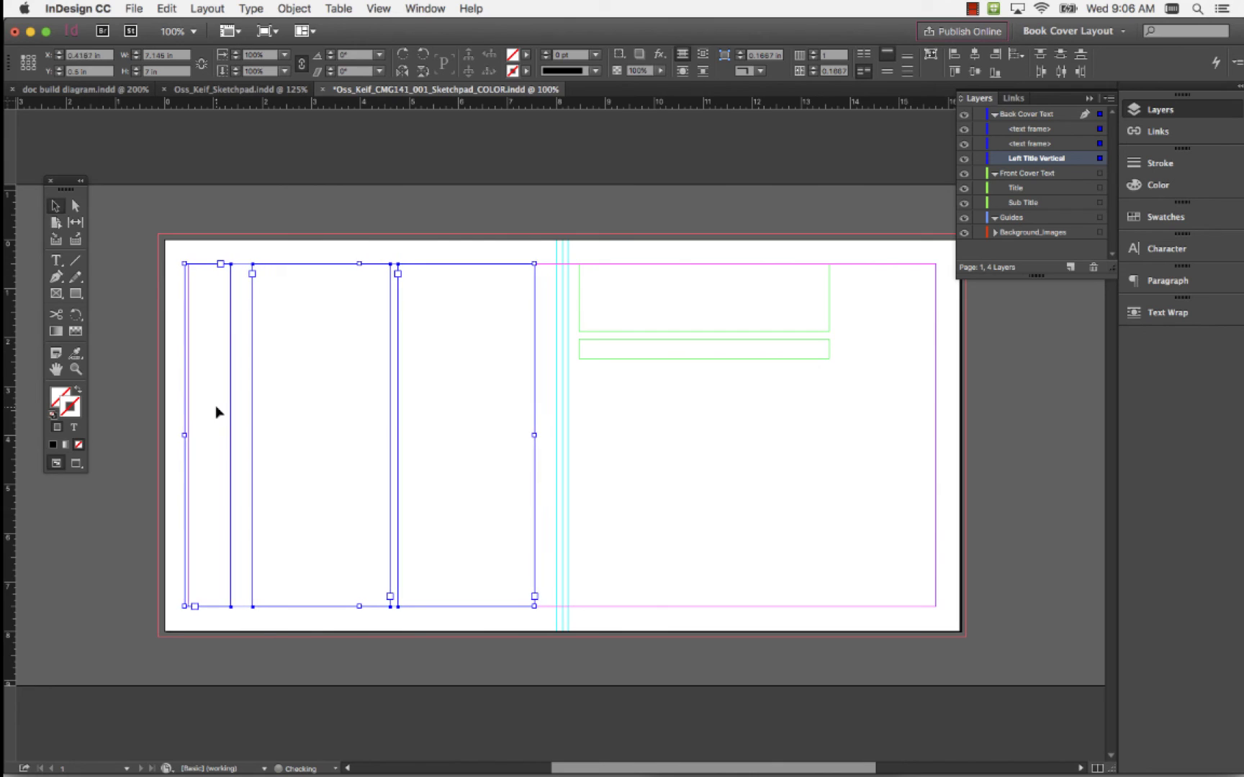
{"action": "key", "text": "Left"}
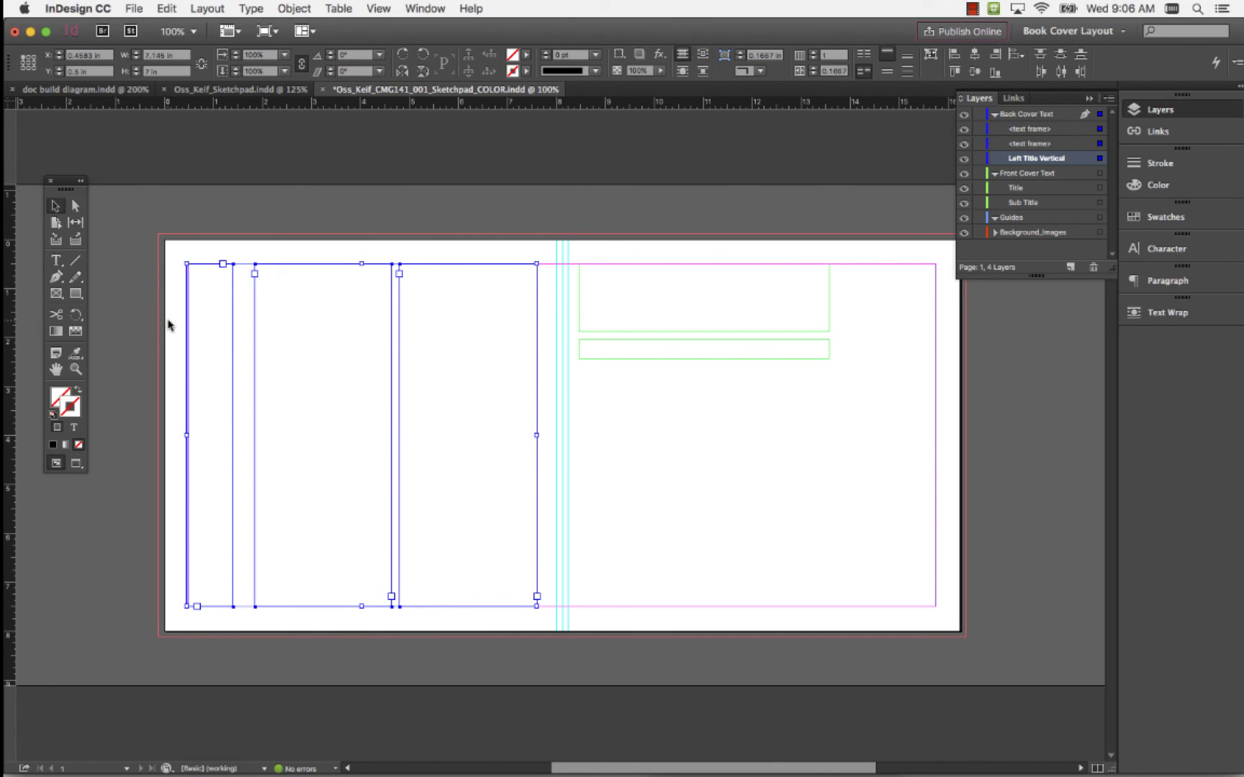
{"action": "left_click", "coordinate": [254, 196]}
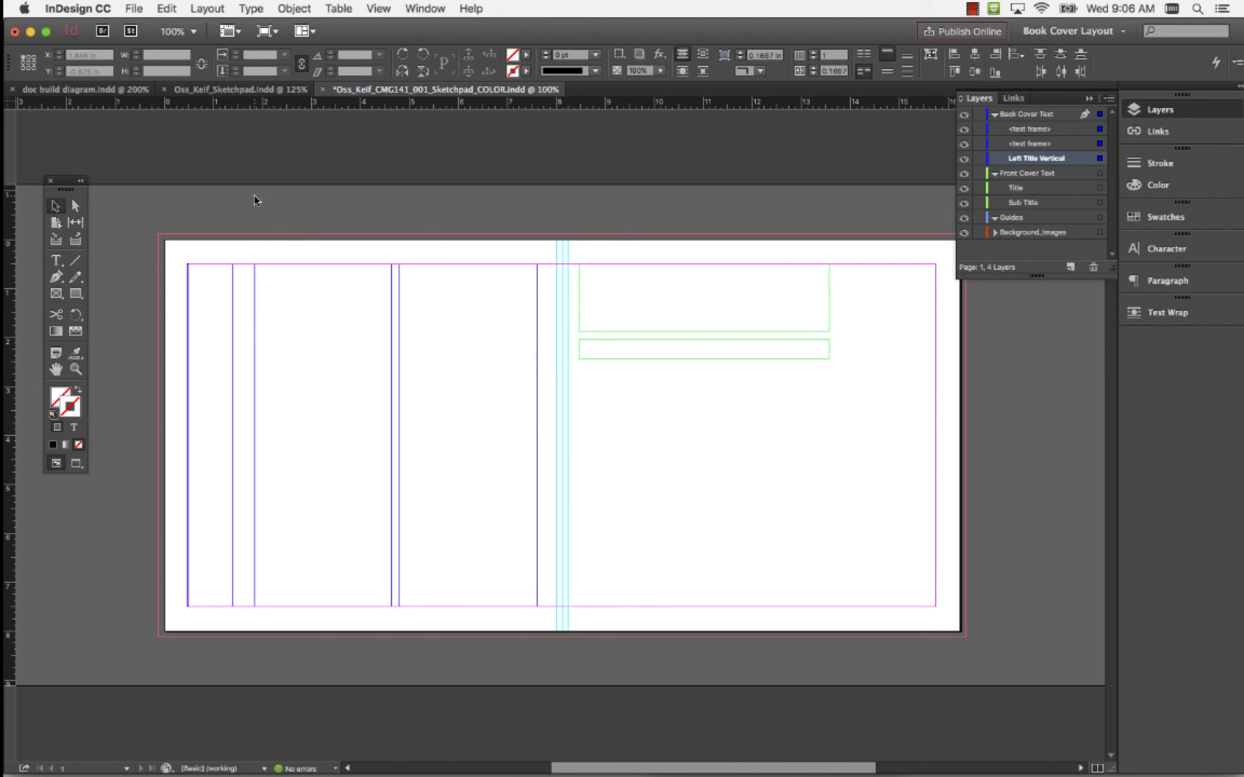
Rename the layer entries of the two text columns as P Text and P Text 2.
{"action": "left_click", "coordinate": [1031, 129]}
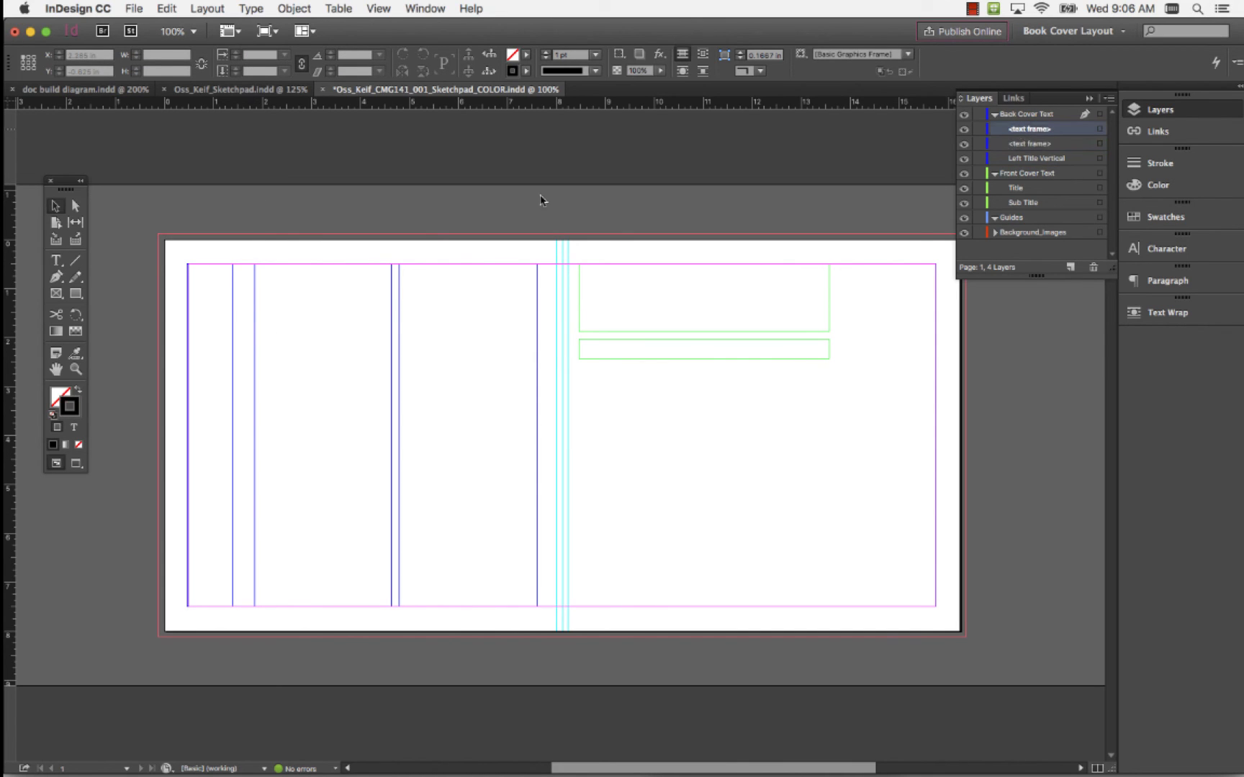
{"action": "left_click", "coordinate": [289, 305]}
{"action": "left_click", "coordinate": [494, 348], "text": "shift"}
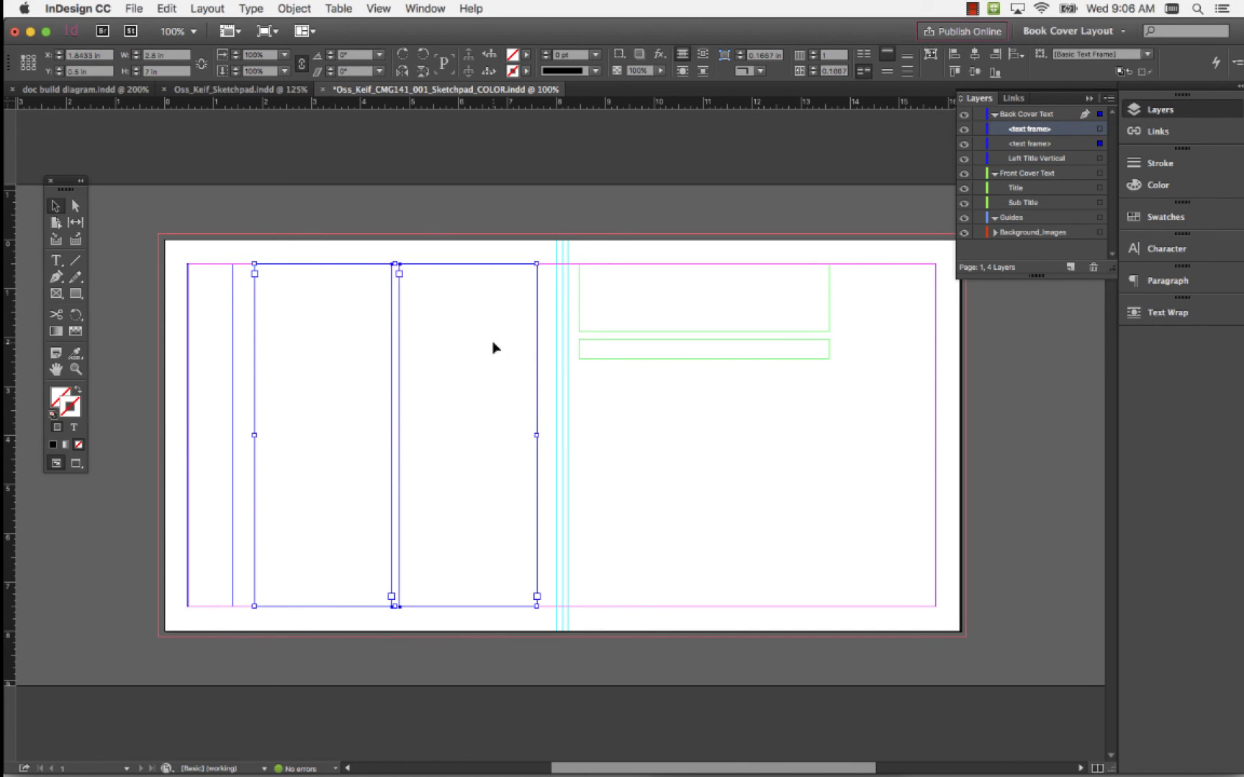
{"action": "left_click", "coordinate": [1063, 158]}
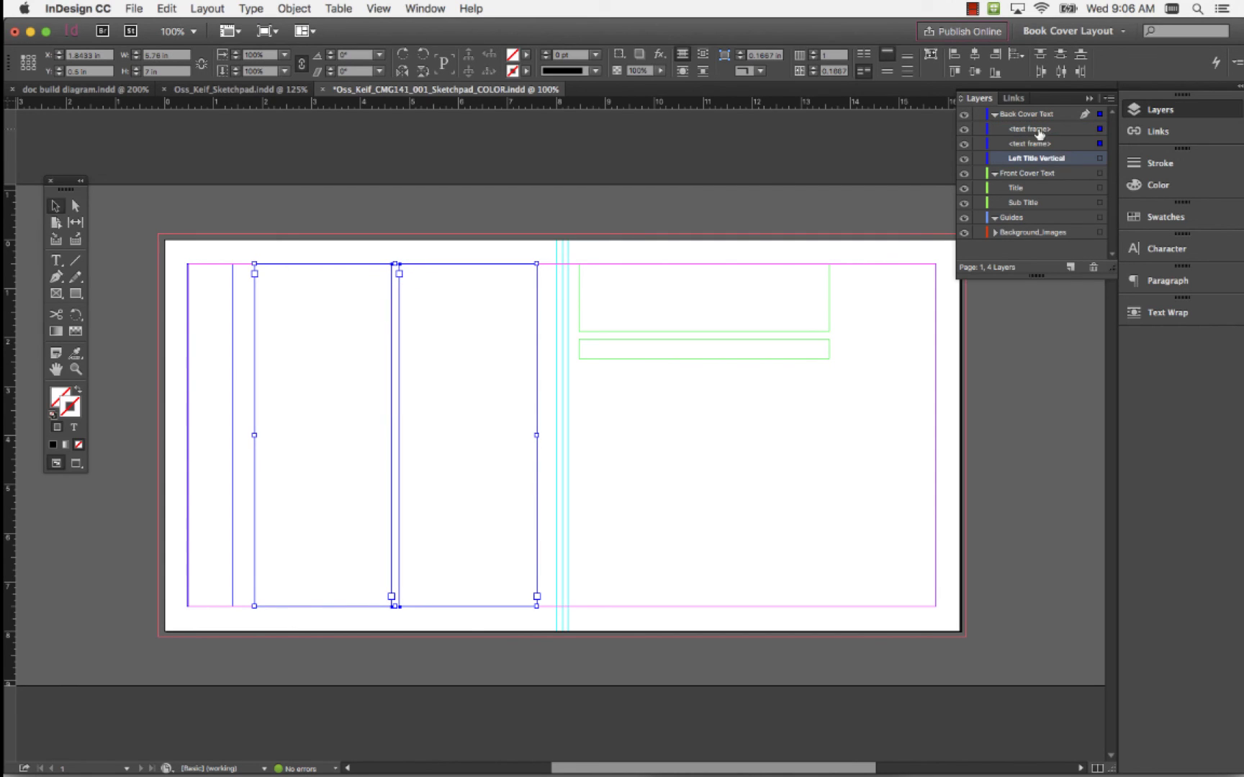
{"action": "left_click", "coordinate": [1038, 131]}
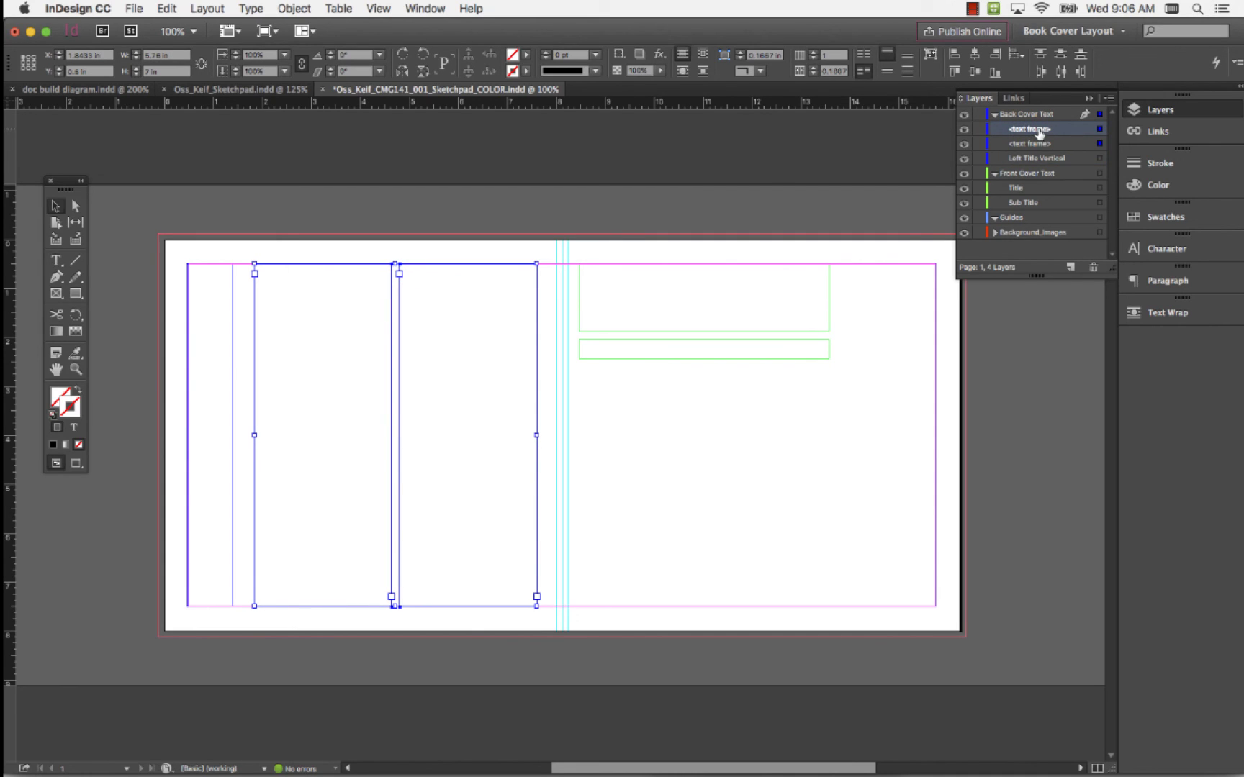
{"action": "left_click", "coordinate": [1039, 130]}
{"action": "type", "text": "P Text"}
{"action": "left_click", "coordinate": [1042, 145]}
{"action": "double_click", "coordinate": [1043, 144]}
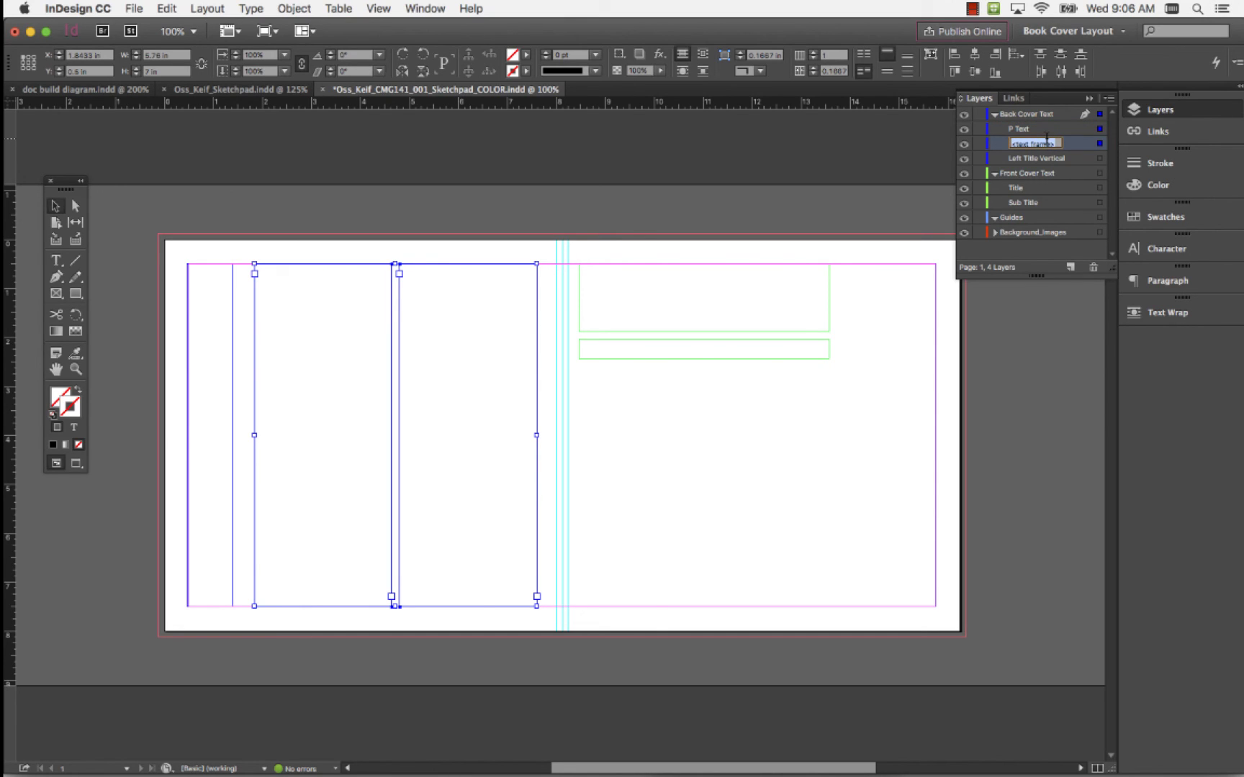
{"action": "type", "text": "P Text 2"}
{"action": "left_click", "coordinate": [1073, 130]}
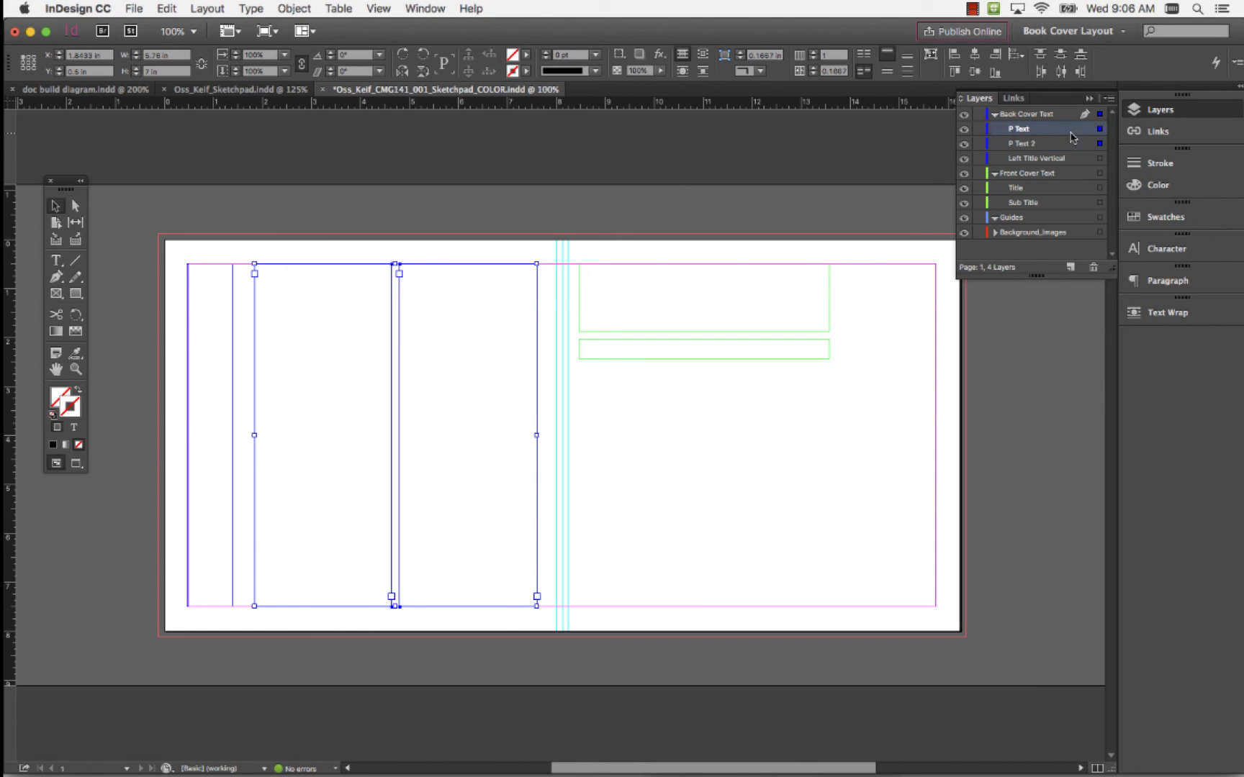
{"action": "left_click", "coordinate": [527, 189]}
{"action": "left_click", "coordinate": [316, 341]}
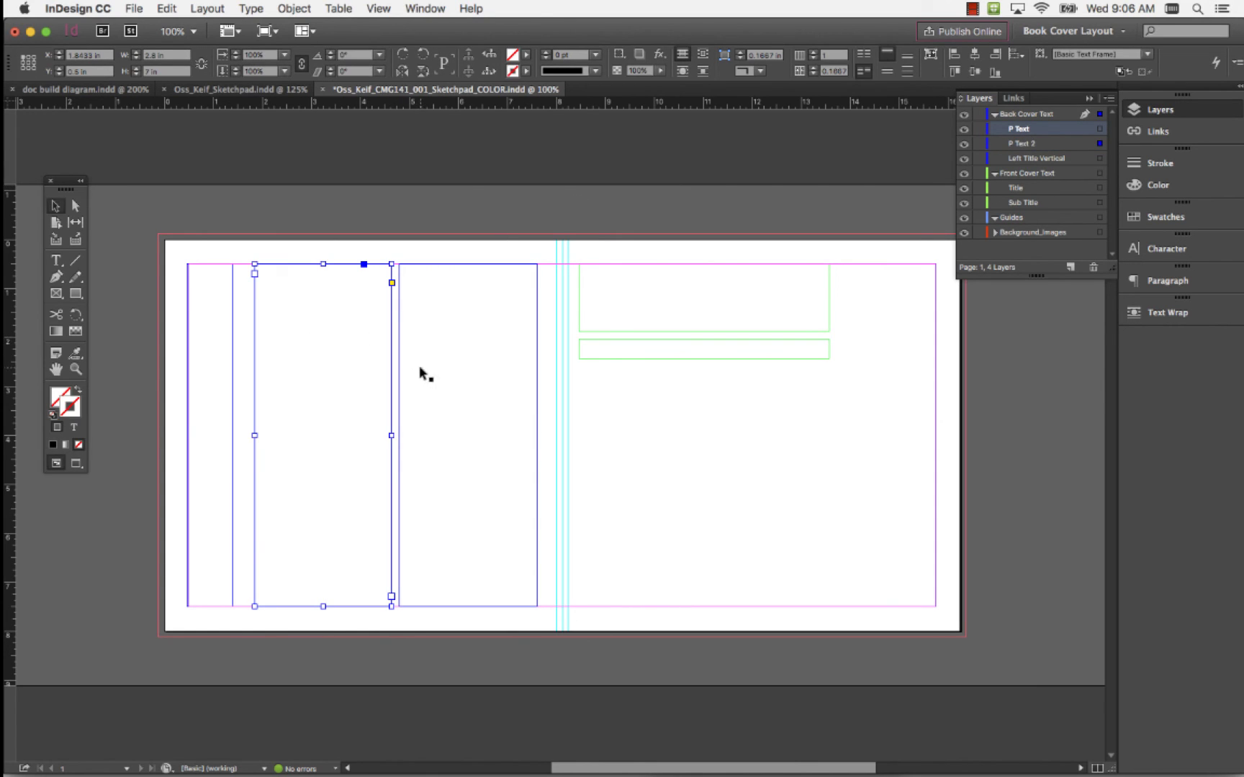
{"action": "left_click", "coordinate": [423, 373]}
{"action": "left_click", "coordinate": [391, 184]}
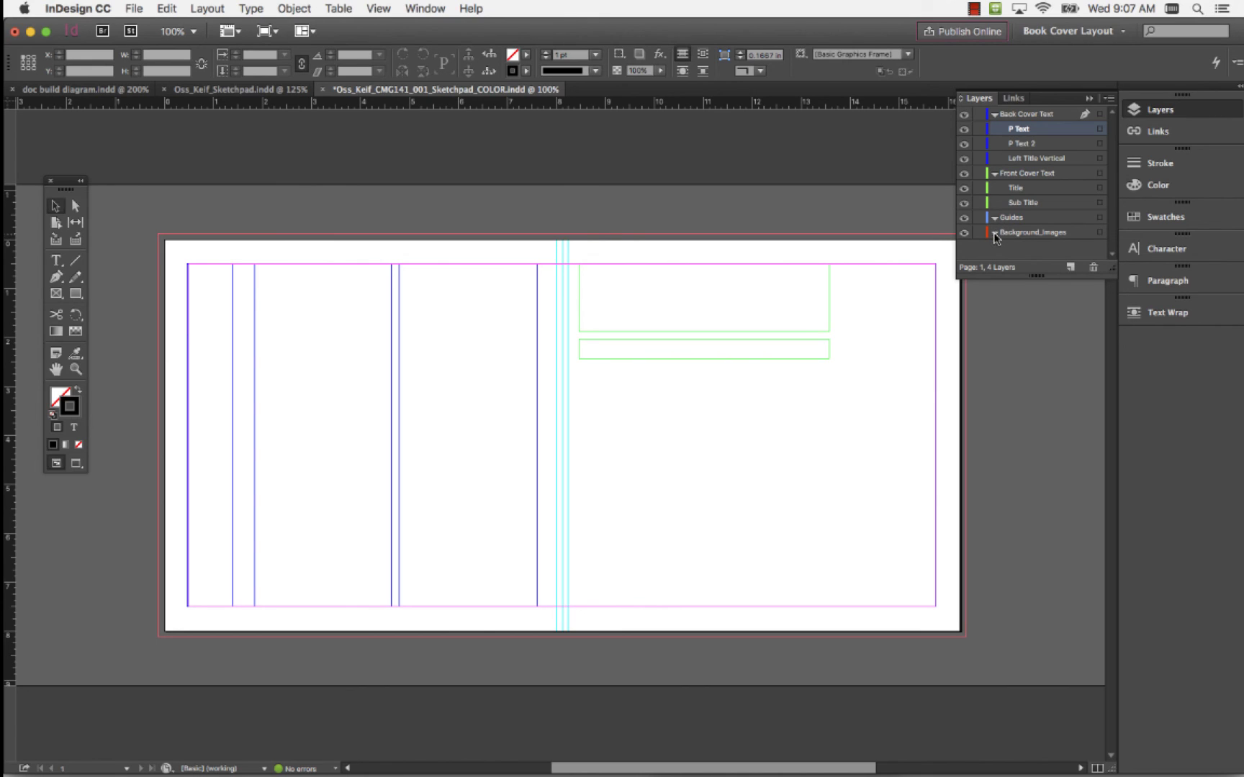
Collapse the Back Cover Text, Front Cover Text and Guides layers.
{"action": "left_click", "coordinate": [1021, 235]}
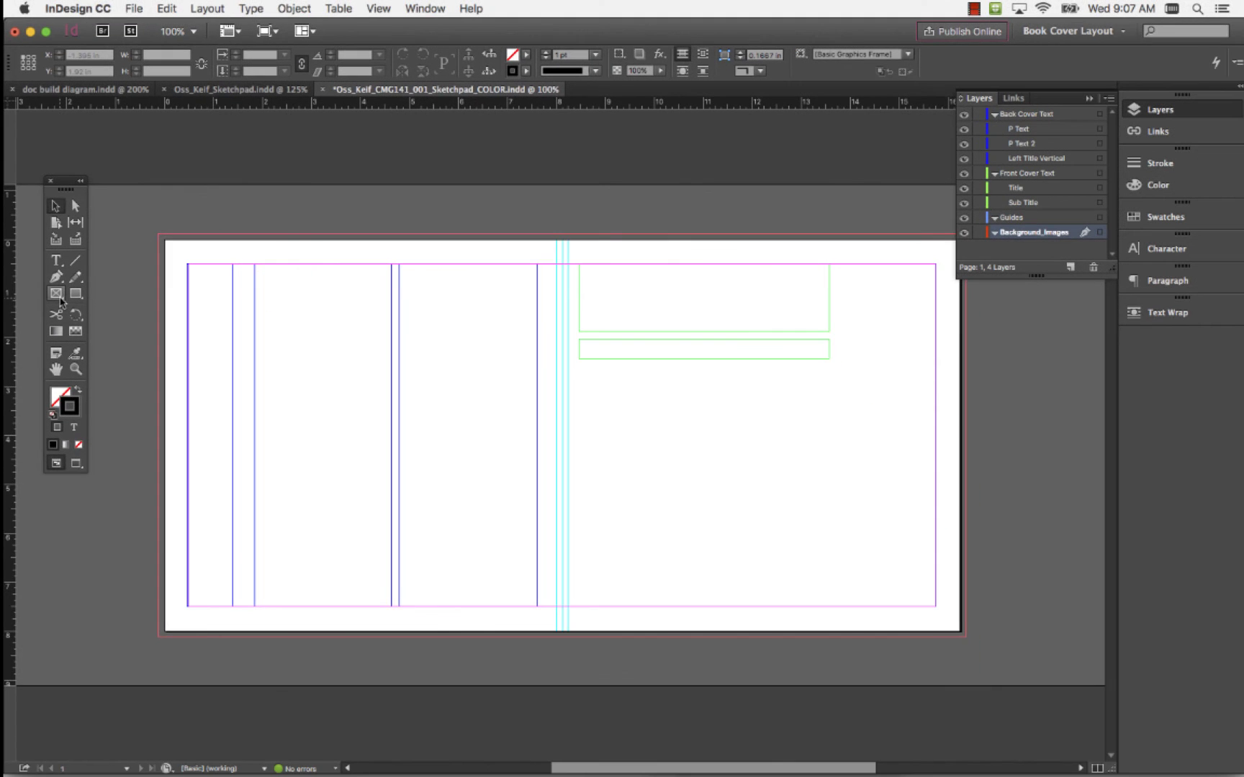
{"action": "left_click", "coordinate": [1026, 219]}
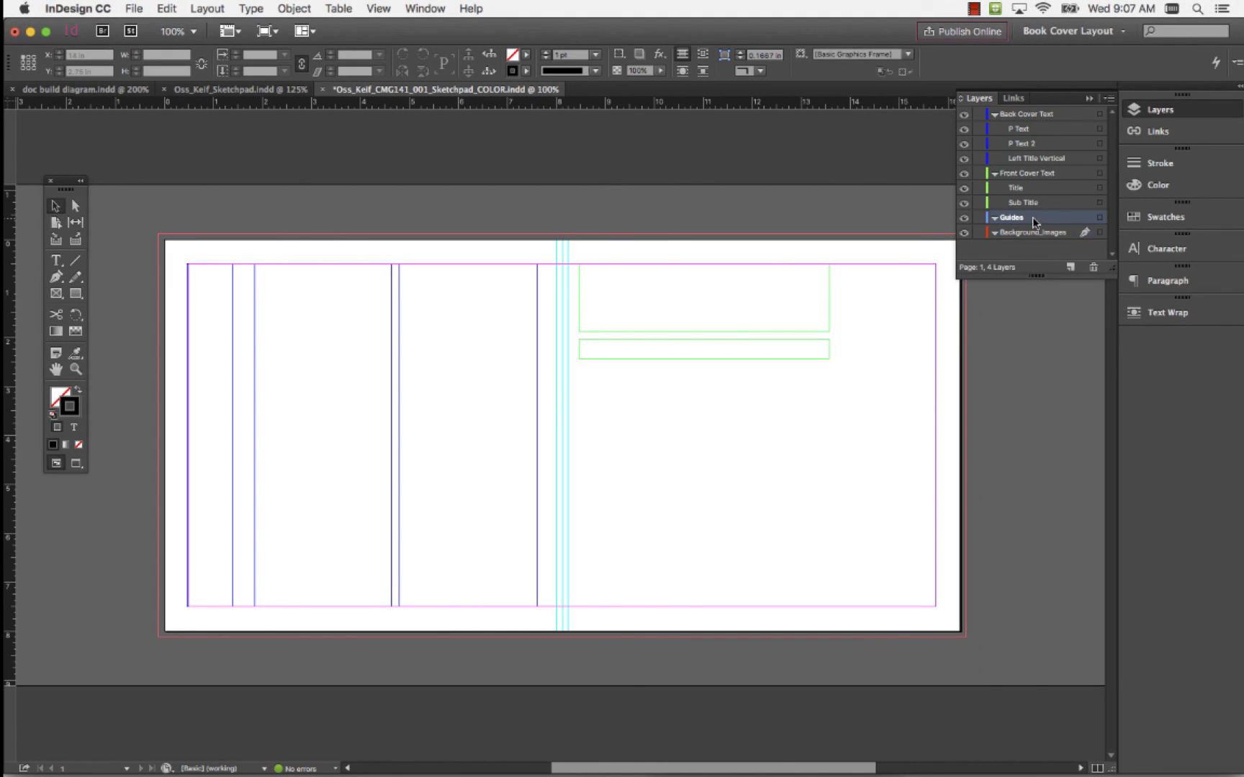
{"action": "left_click", "coordinate": [996, 114]}
{"action": "left_click", "coordinate": [995, 130]}
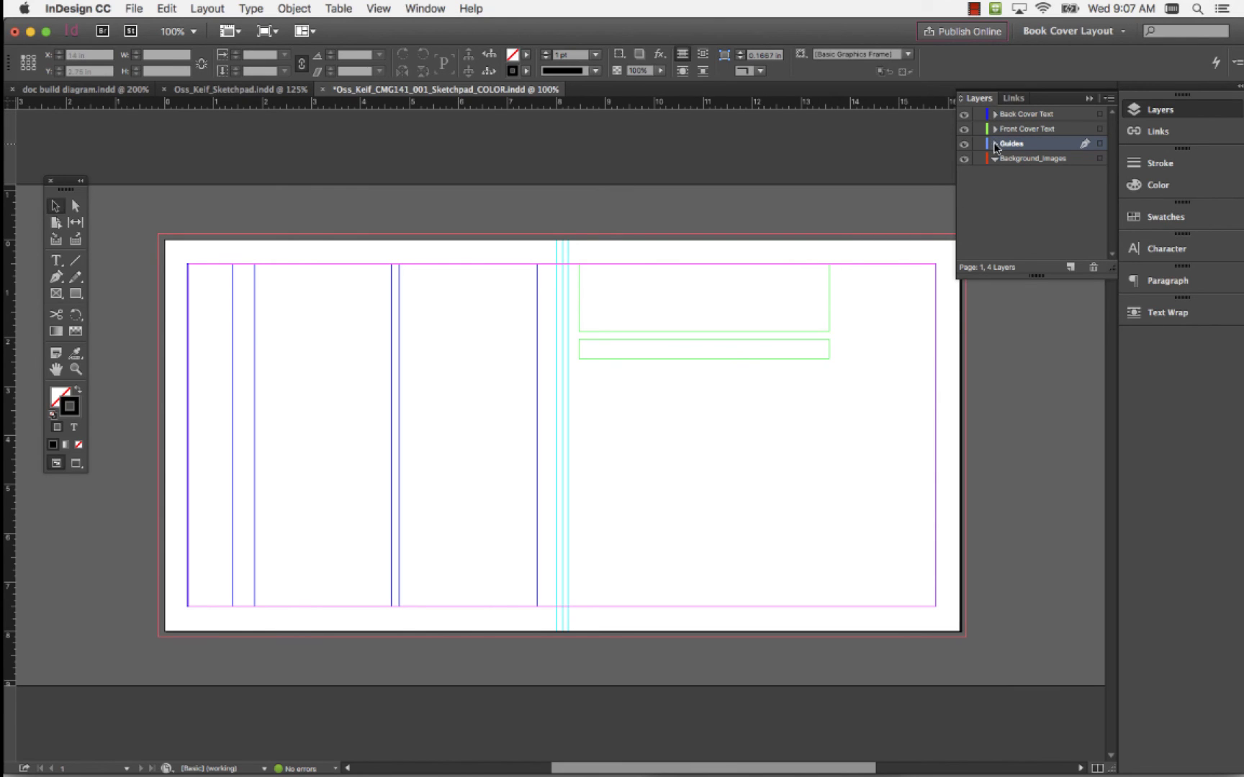
Lock and hide the Back Cover Text, Front Cover Text and Guides layers, with Background_Images as the active layer.
{"action": "left_click_drag", "start_coordinate": [978, 115], "coordinate": [979, 145]}
{"action": "left_click", "coordinate": [1021, 161]}
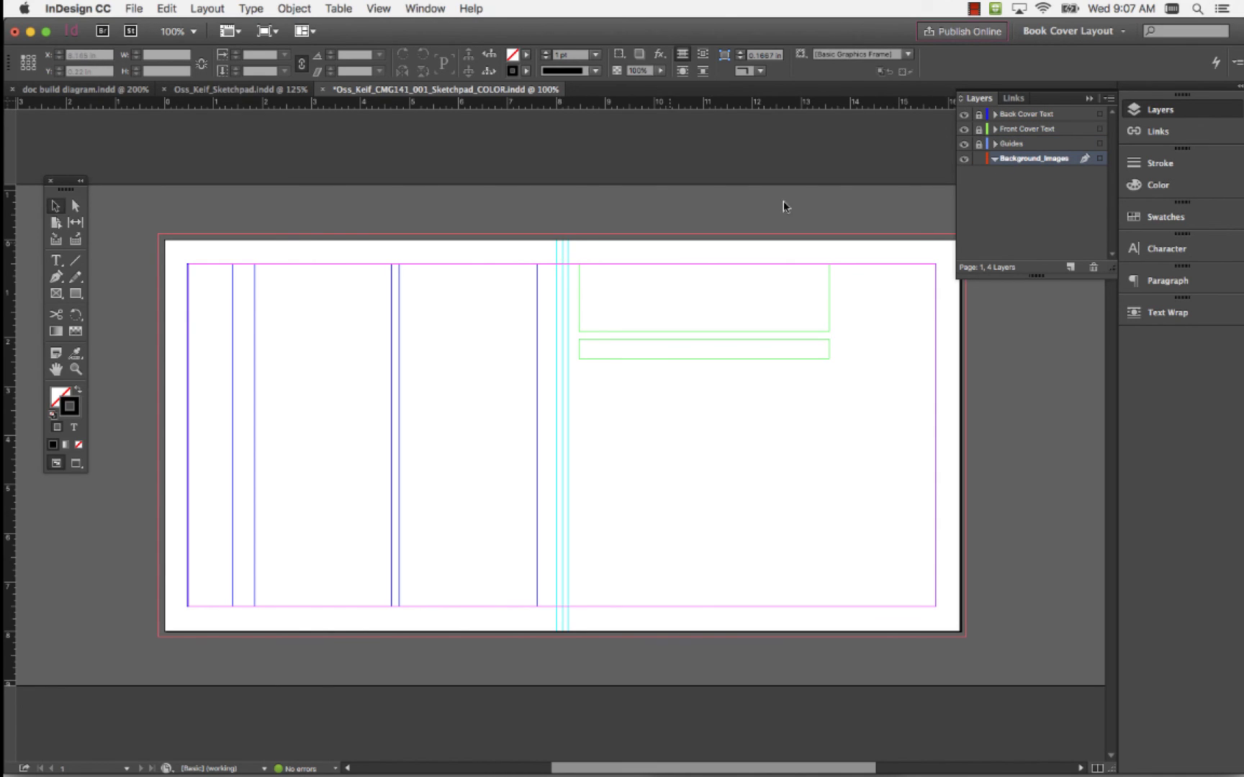
{"action": "left_click_drag", "start_coordinate": [964, 143], "coordinate": [967, 119]}
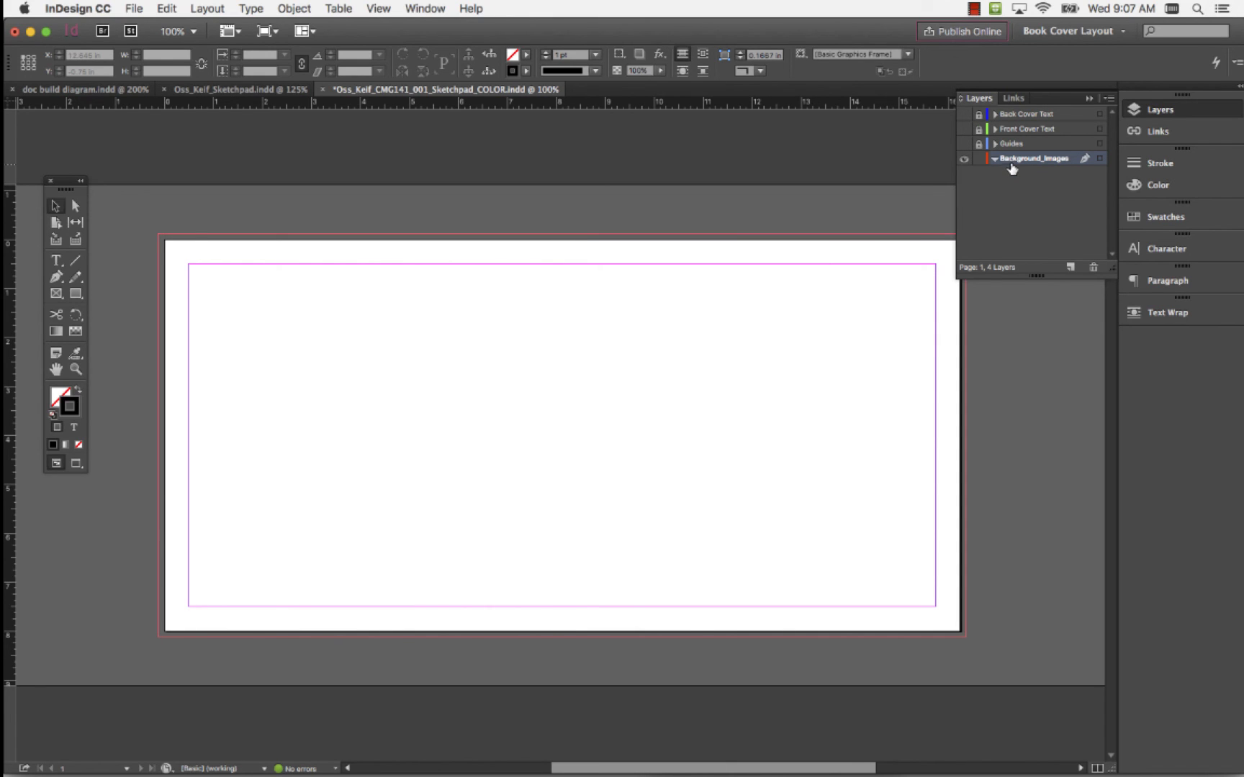
Draw a 16.5 by 8.25 in rectangular image frame out to the bleed and name its layer entry Background Image.
{"action": "left_click", "coordinate": [56, 294]}
{"action": "left_click_drag", "start_coordinate": [159, 233], "coordinate": [969, 641]}
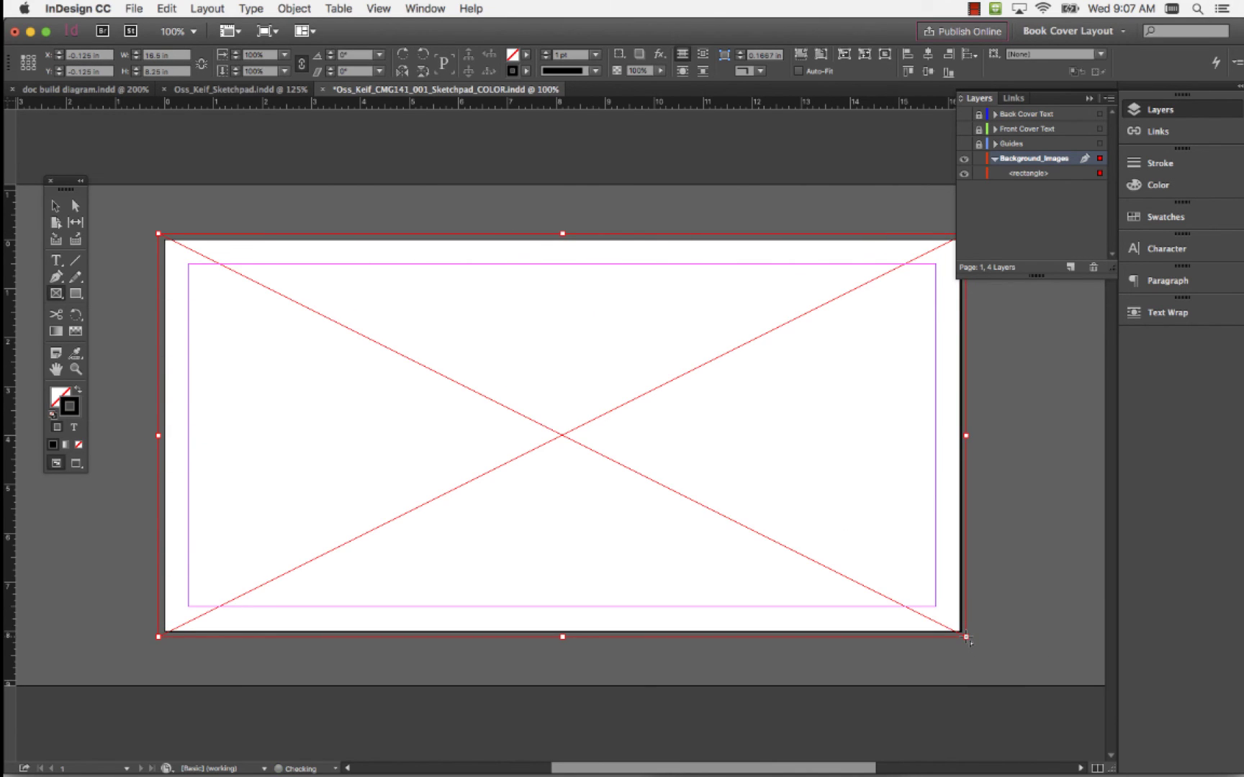
{"action": "left_click", "coordinate": [1036, 174]}
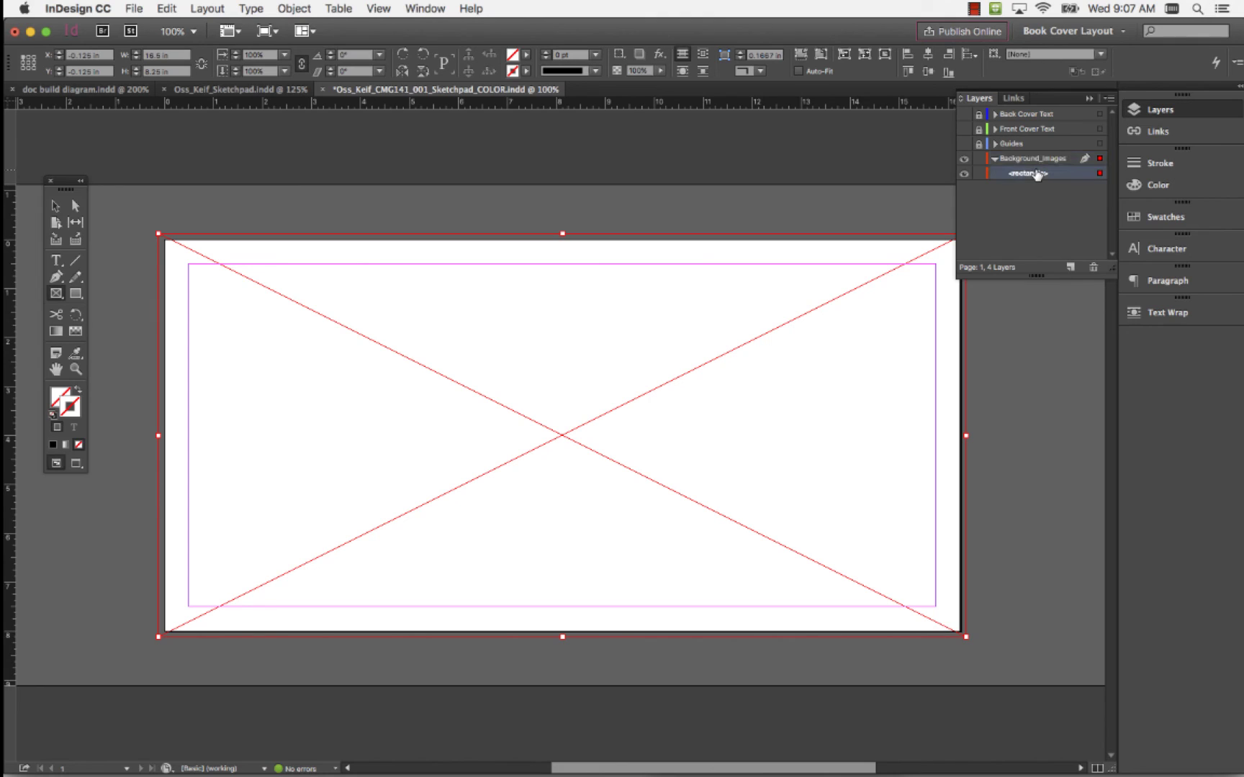
{"action": "double_click", "coordinate": [1034, 175]}
{"action": "type", "text": "Background Image"}
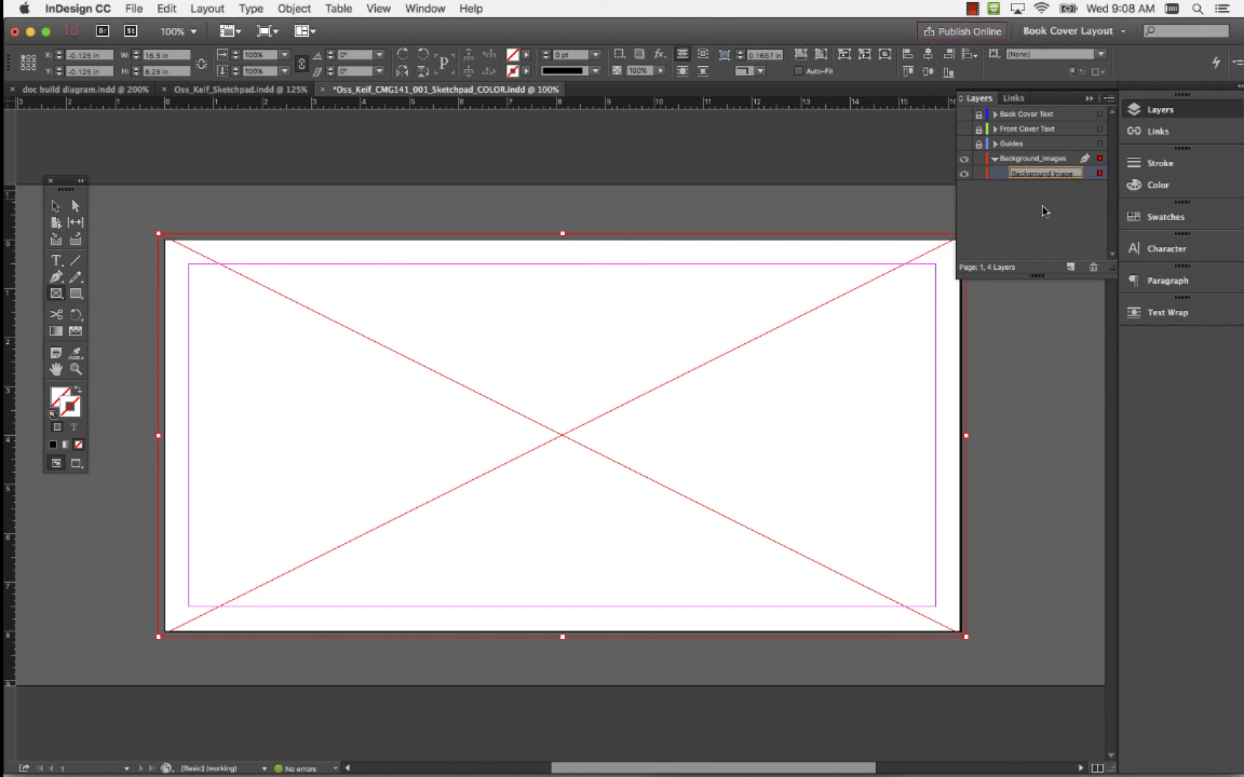
{"action": "key", "text": "Return"}
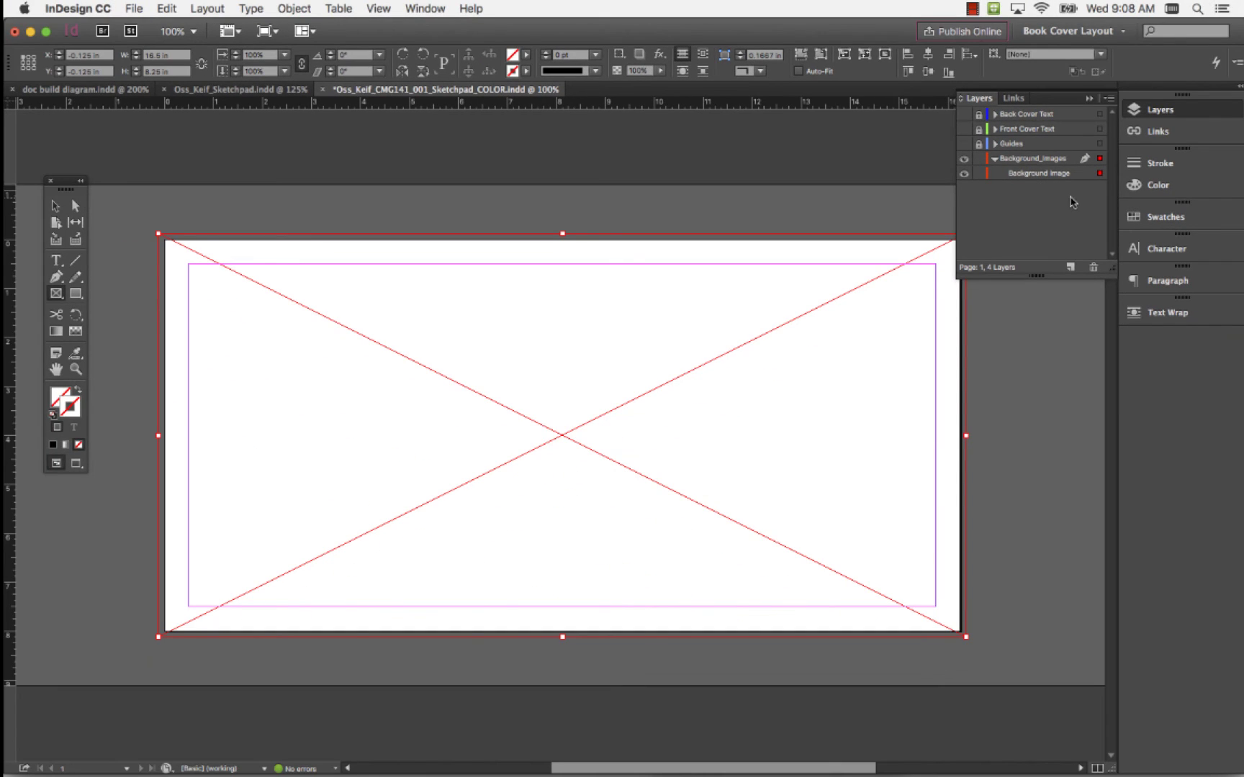
Make Background_Images the active layer and show all the hidden layers again.
{"action": "left_click", "coordinate": [1028, 180]}
{"action": "left_click", "coordinate": [1022, 160]}
{"action": "left_click", "coordinate": [994, 160]}
{"action": "left_click", "coordinate": [994, 159]}
{"action": "left_click", "coordinate": [964, 158], "text": "alt"}
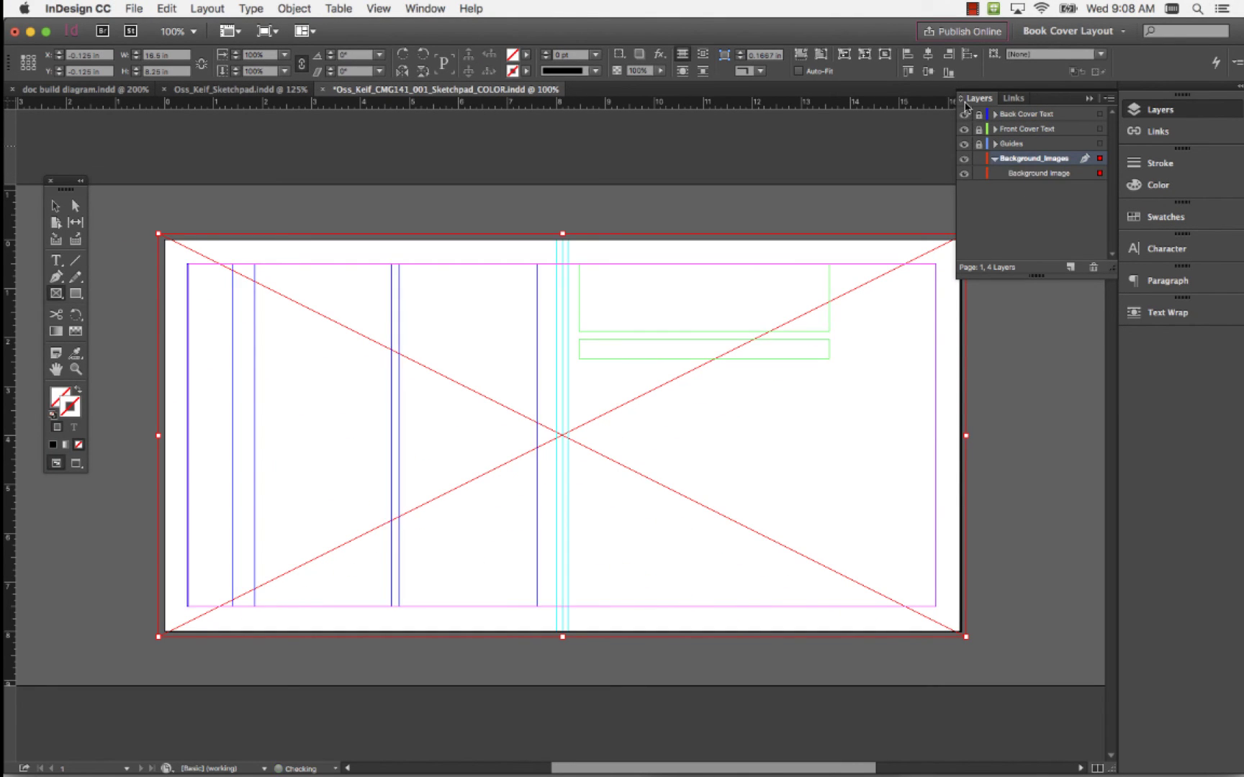
Unlock and expand the Back Cover Text, Front Cover Text and Guides layers, and deselect the background image frame.
{"action": "left_click", "coordinate": [979, 114]}
{"action": "left_click", "coordinate": [978, 129]}
{"action": "left_click", "coordinate": [978, 144]}
{"action": "left_click", "coordinate": [995, 129]}
{"action": "left_click", "coordinate": [995, 115]}
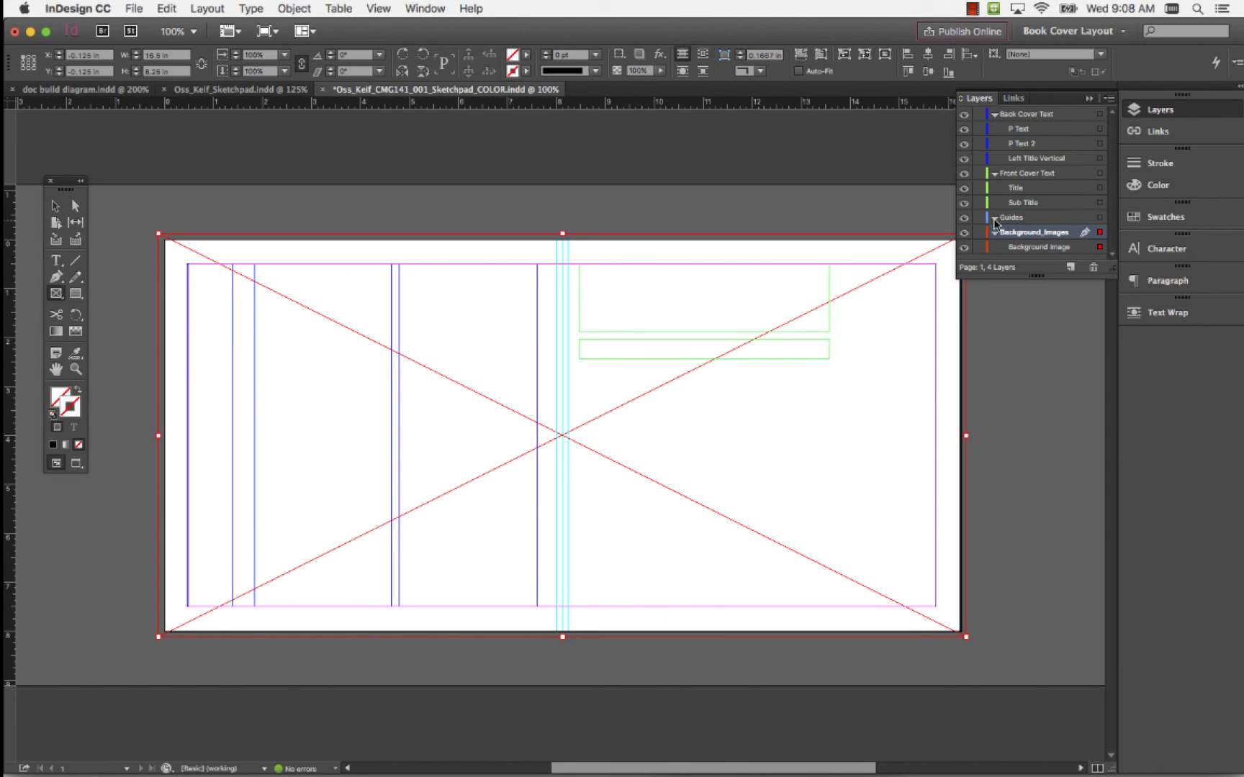
{"action": "left_click", "coordinate": [378, 192]}
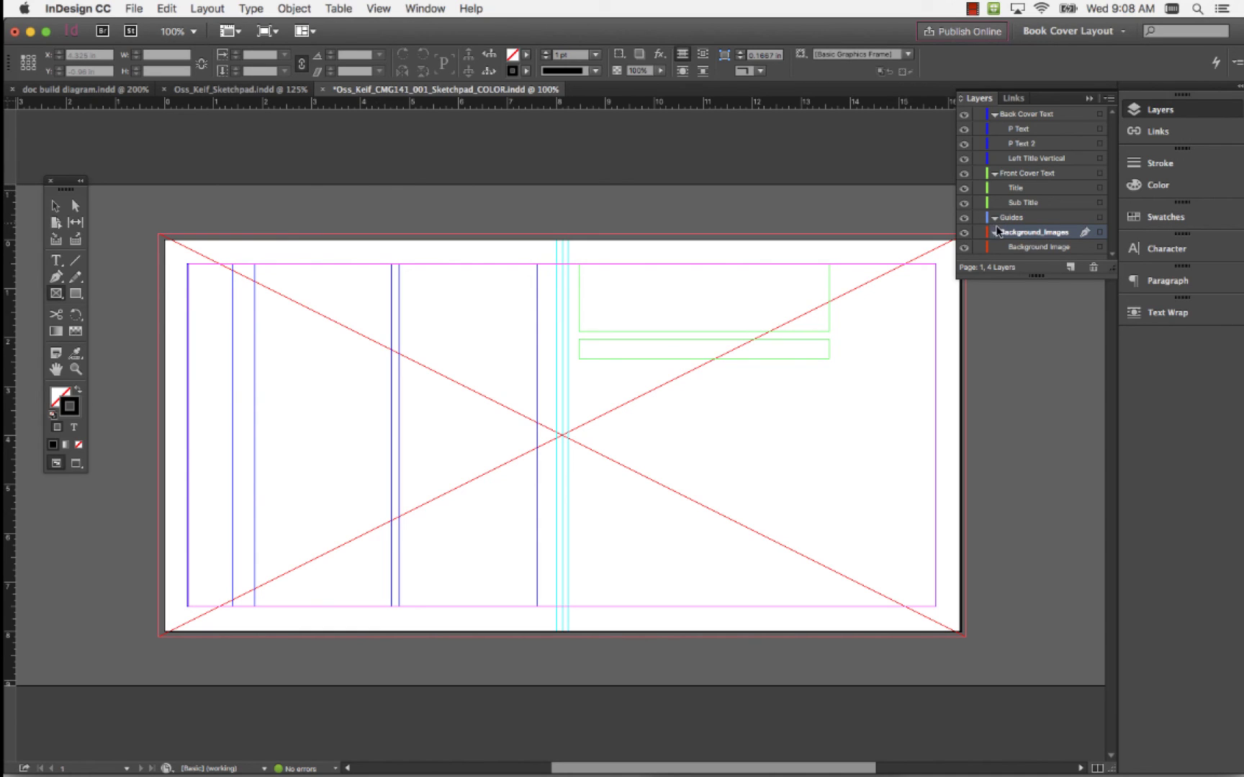
Hide the Background_Images, Guides, Front Cover Text and Back Cover Text layers, collapsing the two text layers.
{"action": "left_click", "coordinate": [964, 233]}
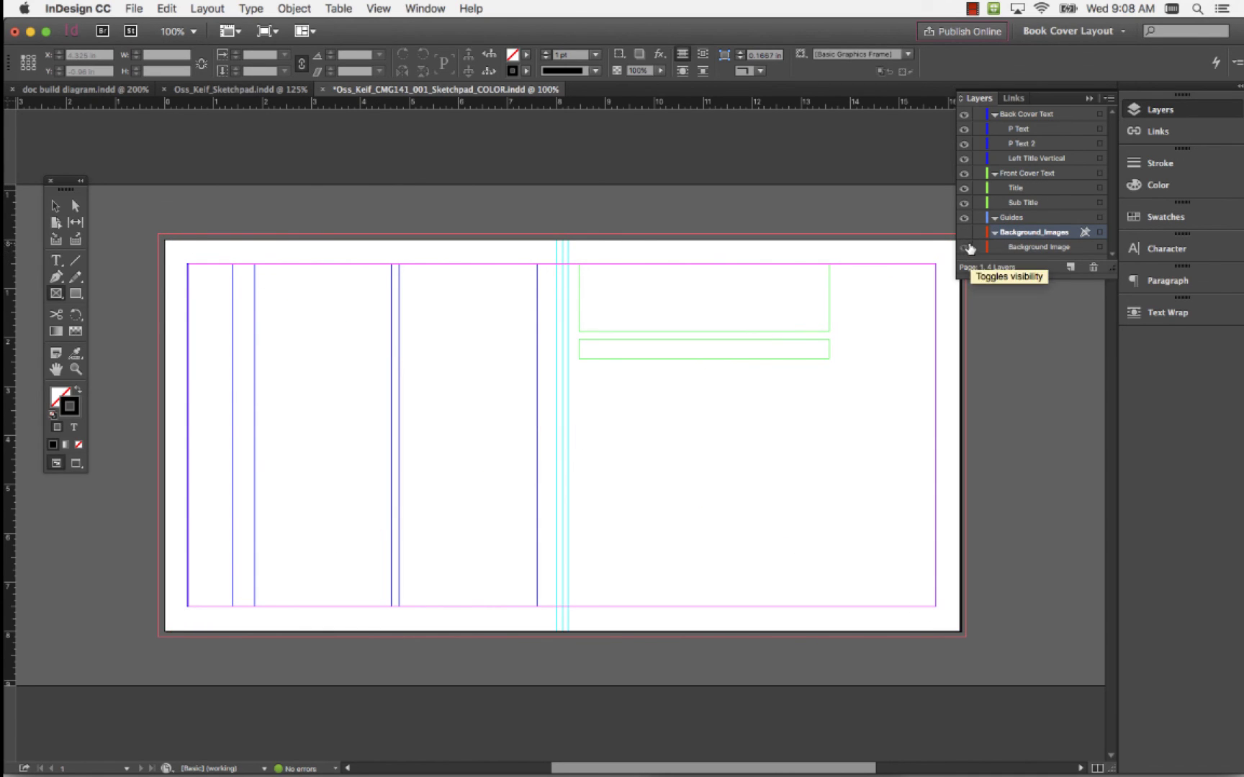
{"action": "left_click", "coordinate": [965, 218]}
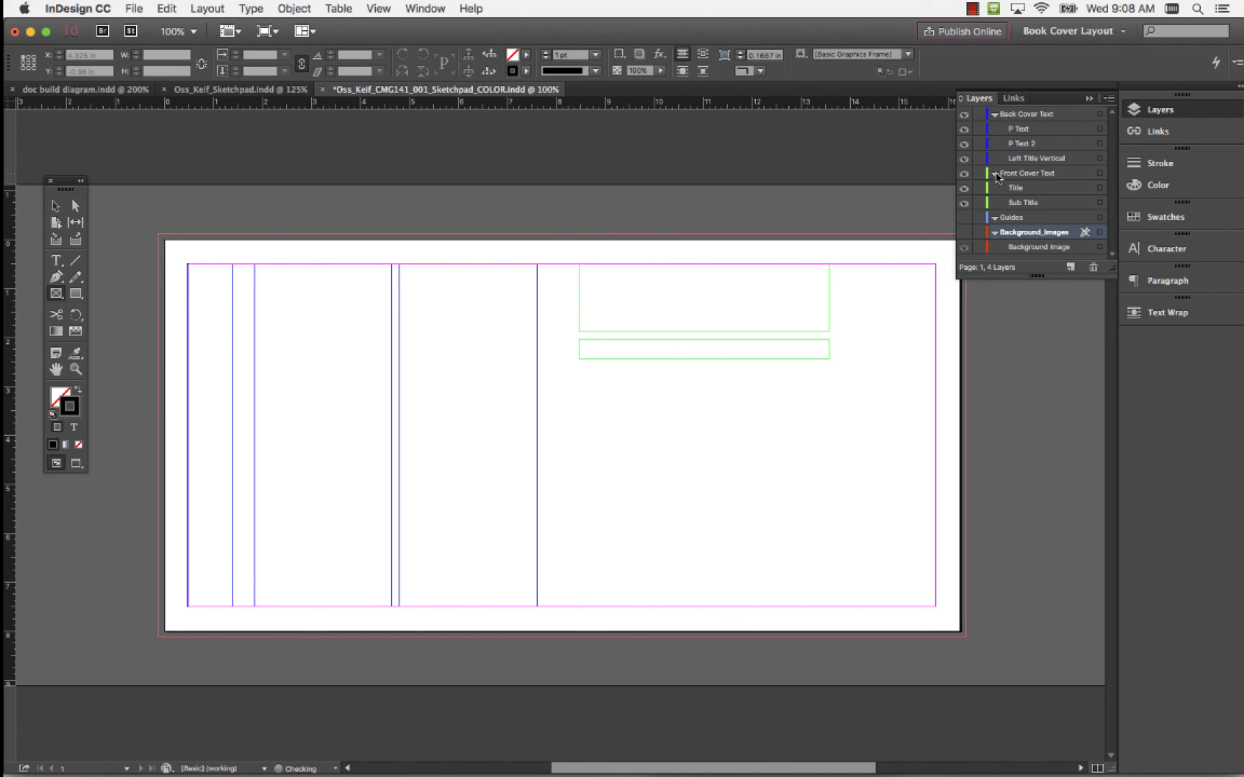
{"action": "left_click", "coordinate": [995, 174]}
{"action": "left_click", "coordinate": [964, 174]}
{"action": "left_click", "coordinate": [995, 114]}
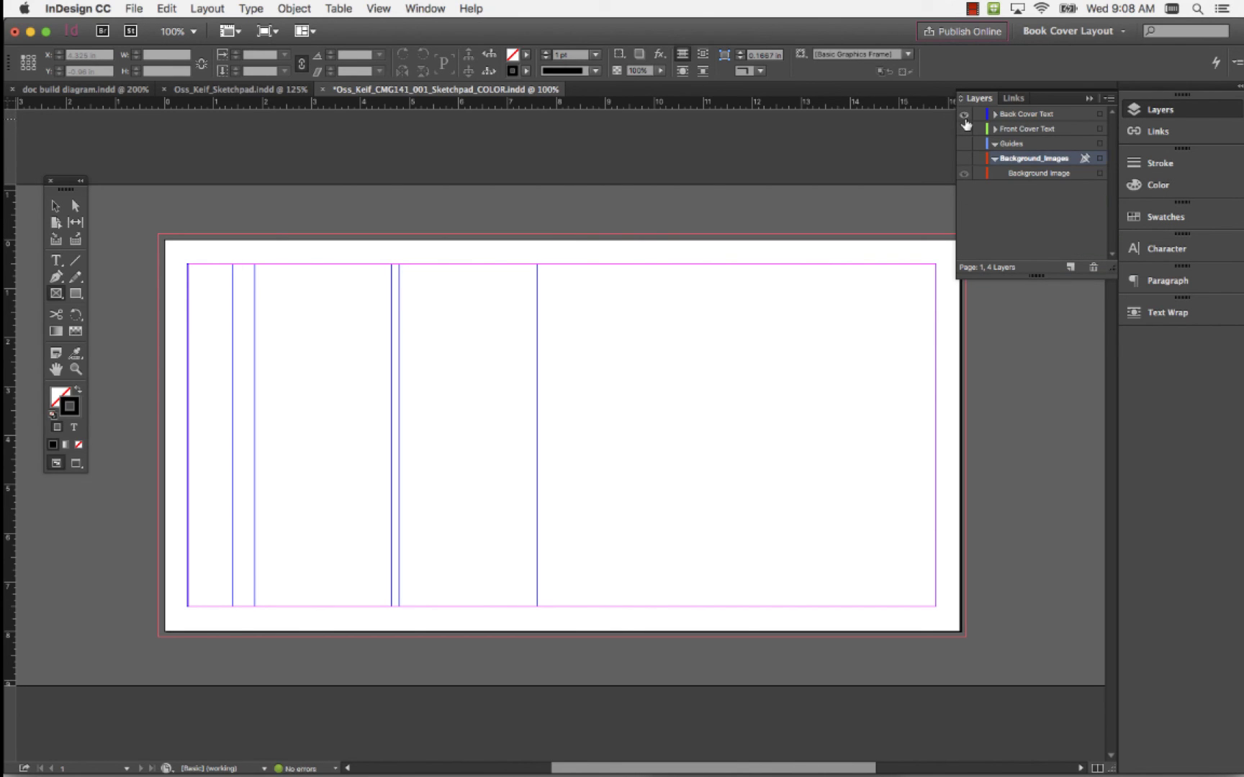
{"action": "left_click", "coordinate": [964, 114]}
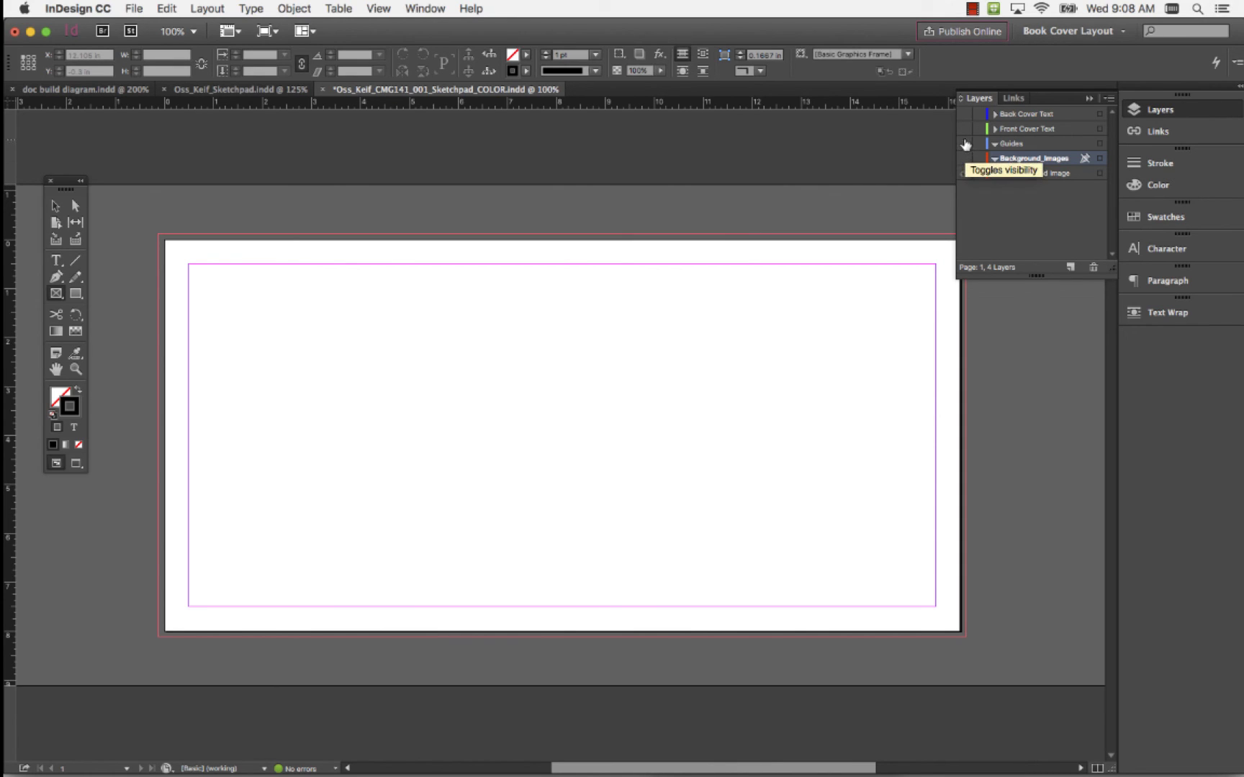
Show the Guides layer and make it active, then check the Background_Images layer by toggling its visibility and leave it hidden.
{"action": "left_click", "coordinate": [964, 144]}
{"action": "left_click", "coordinate": [1010, 146]}
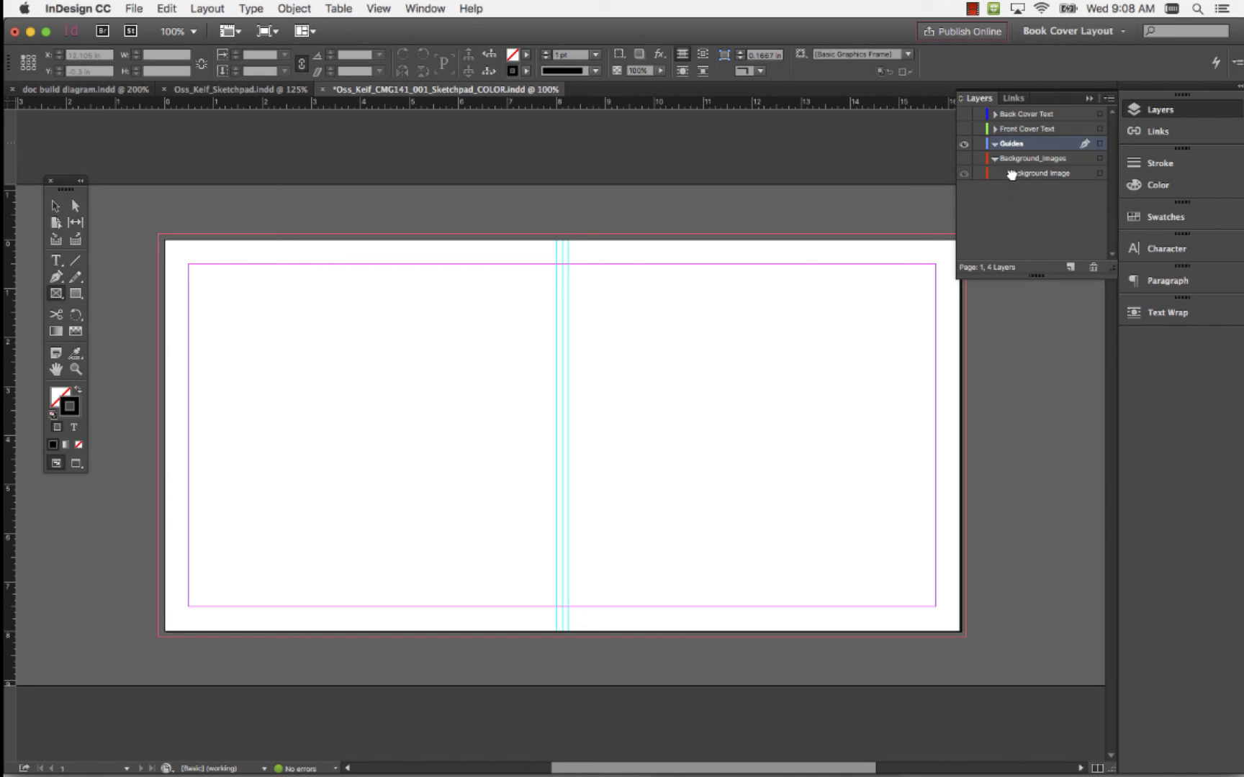
{"action": "left_click", "coordinate": [964, 145]}
{"action": "left_click", "coordinate": [964, 144]}
{"action": "left_click", "coordinate": [965, 158]}
{"action": "left_click", "coordinate": [965, 158]}
{"action": "left_click", "coordinate": [965, 158]}
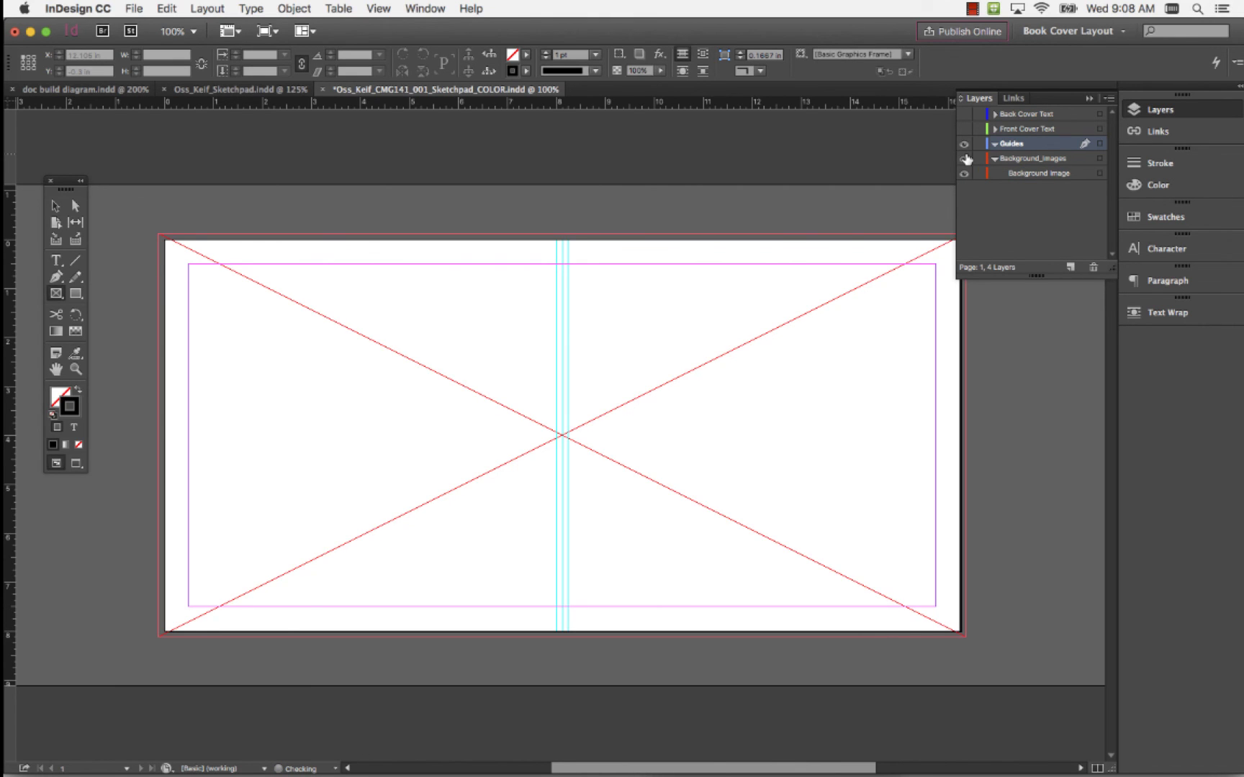
{"action": "left_click", "coordinate": [965, 159]}
Check the Front Cover Text and Back Cover Text layers by toggling their visibility, leaving both shown.
{"action": "left_click", "coordinate": [963, 129]}
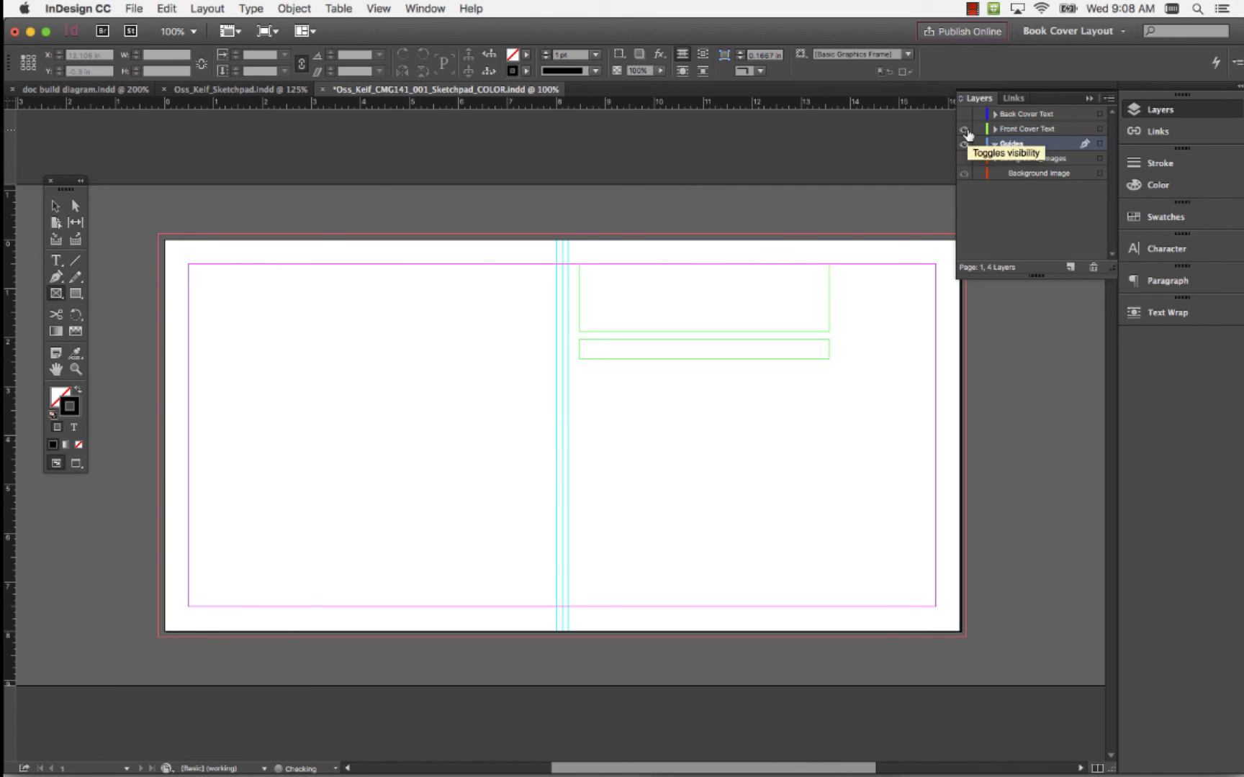
{"action": "left_click", "coordinate": [965, 130]}
{"action": "left_click", "coordinate": [964, 130]}
{"action": "left_click", "coordinate": [964, 130]}
{"action": "left_click", "coordinate": [964, 114]}
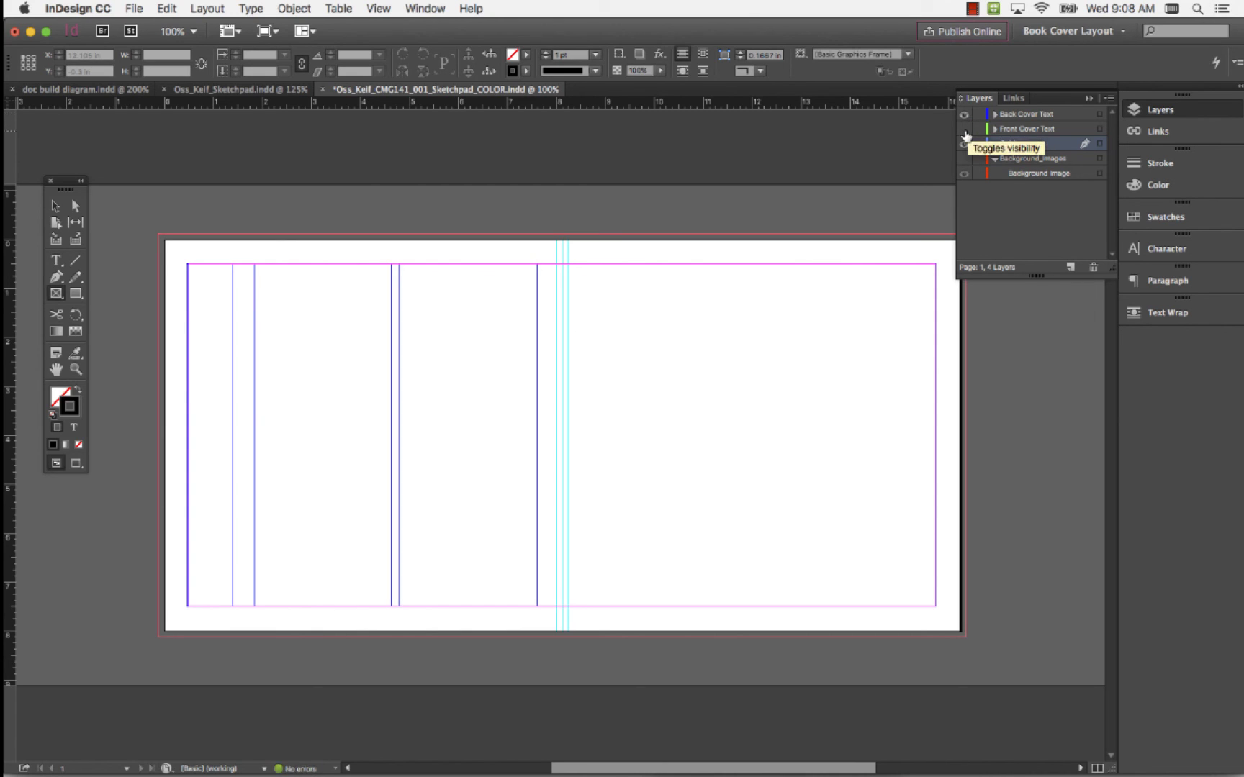
{"action": "left_click", "coordinate": [964, 130]}
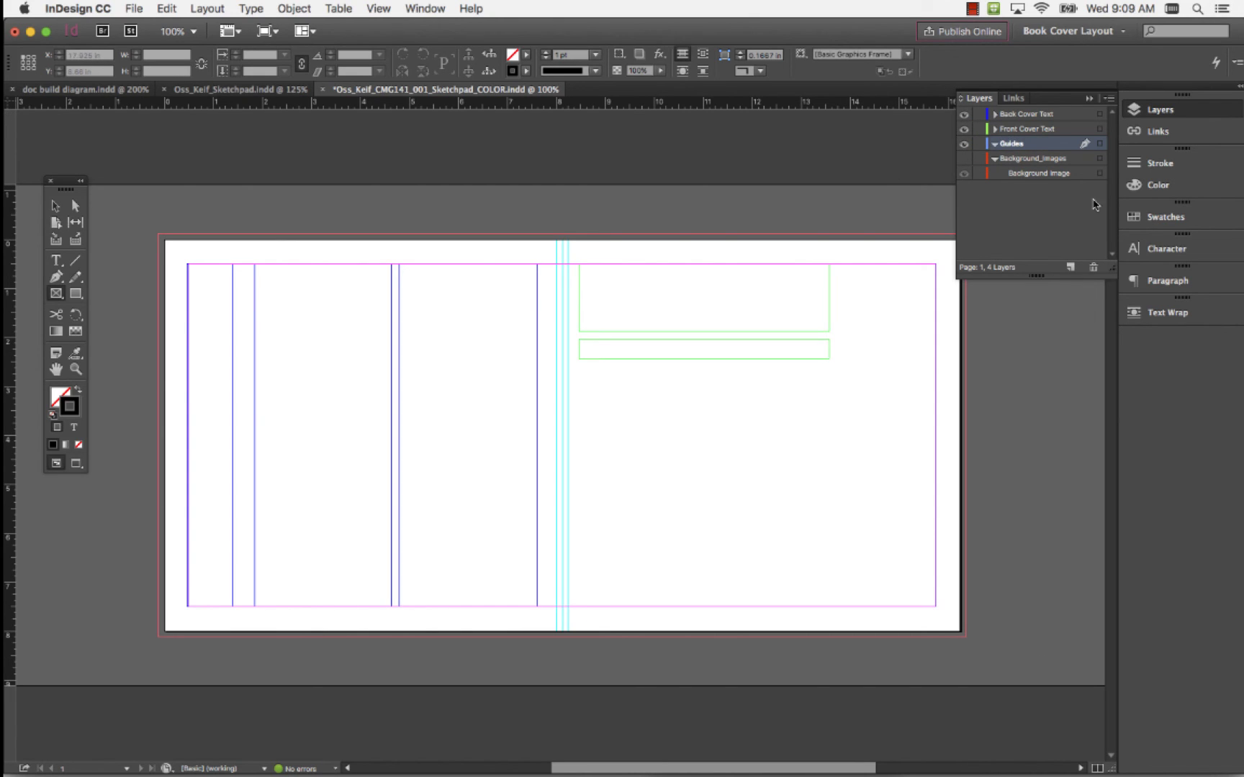
Examine the finished sketchpad cover document as a reference and return to the COLOR cover layout.
{"action": "left_click", "coordinate": [226, 90]}
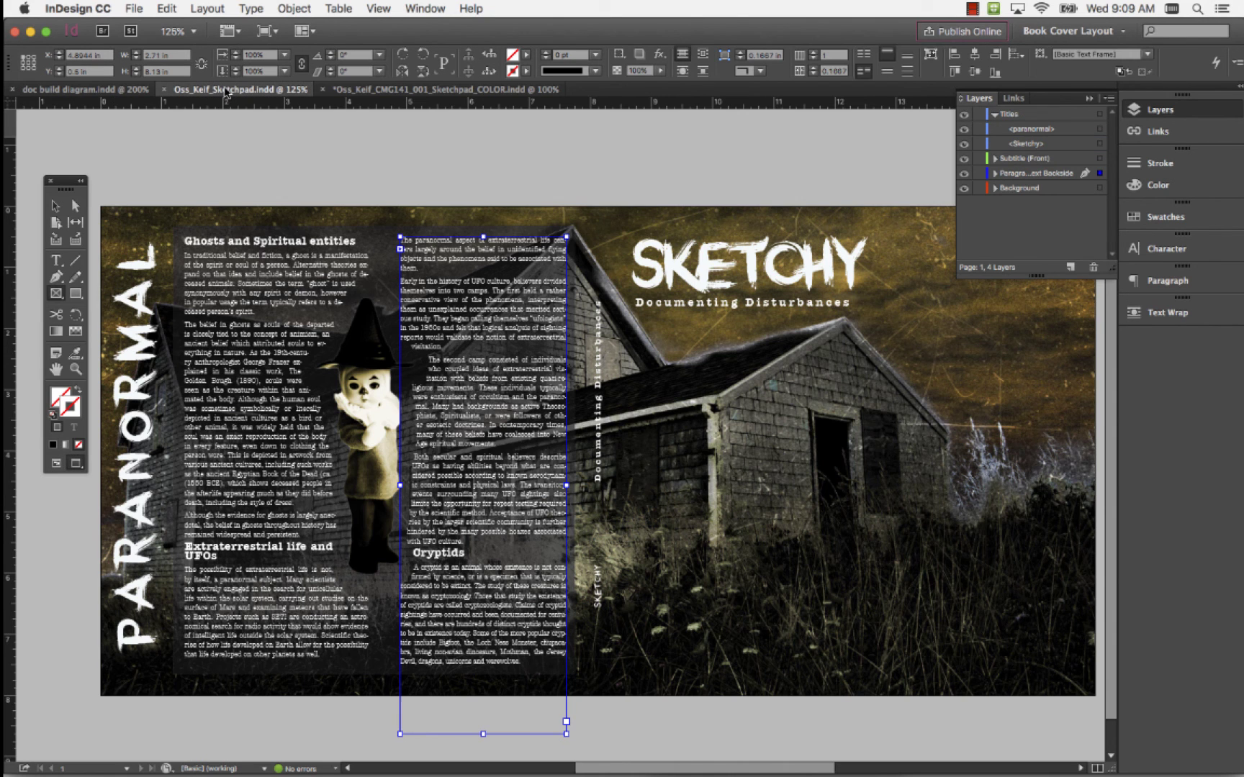
{"action": "left_click", "coordinate": [380, 91]}
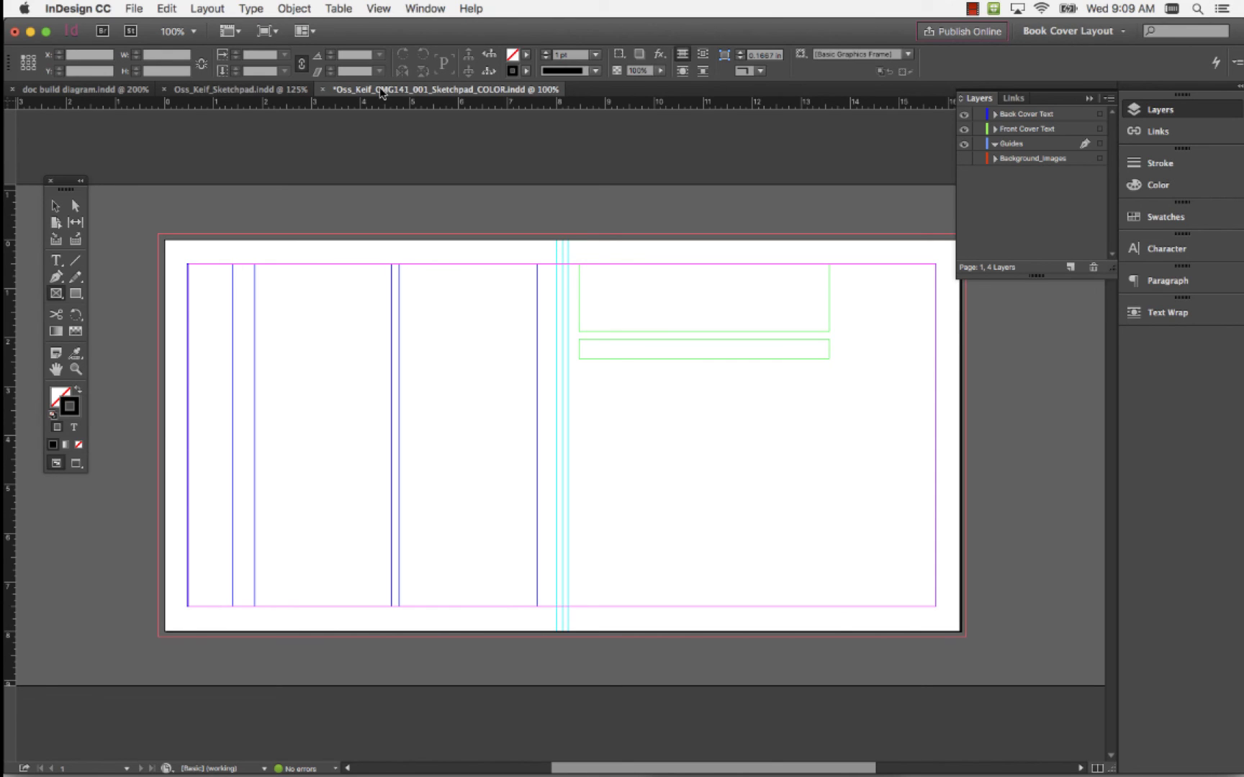
{"action": "mouse_move", "coordinate": [360, 752]}
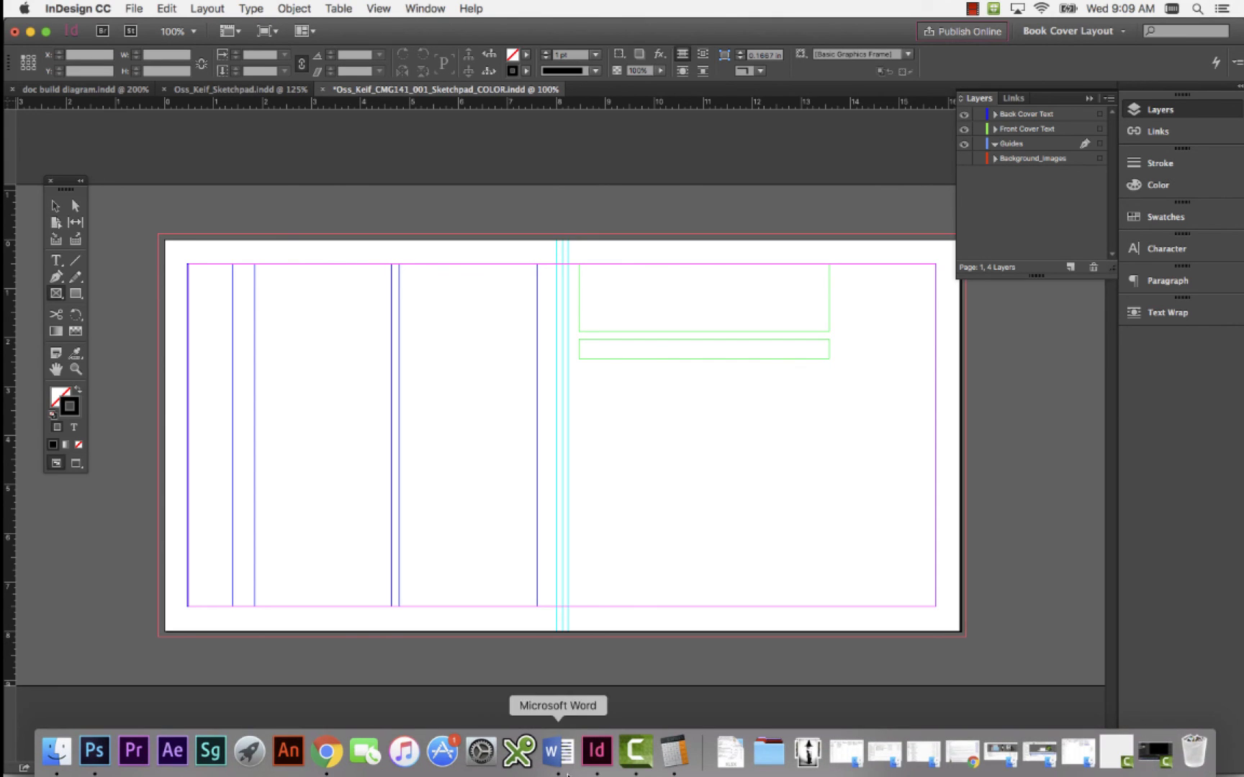